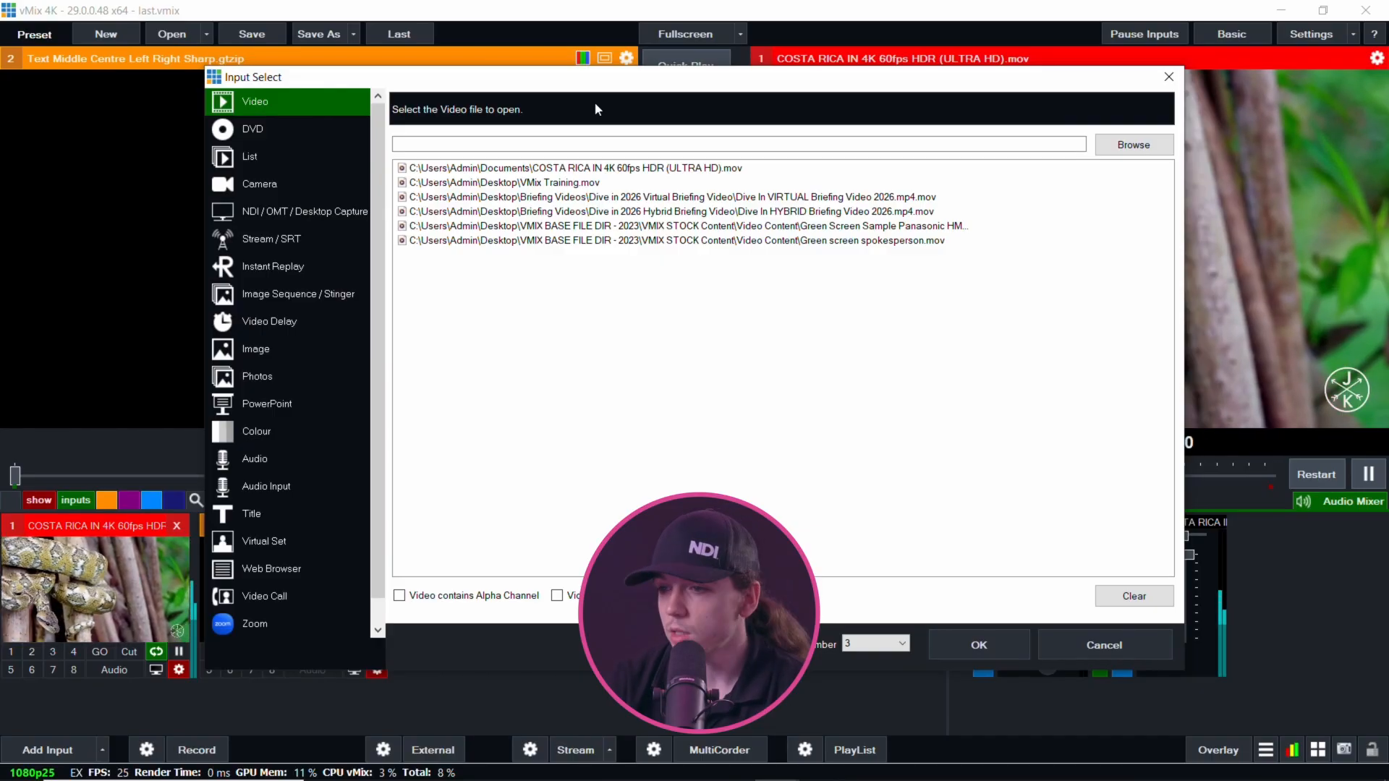
Cancel the input selection and remove the Costa Rica video input from the production.
{"action": "left_click", "coordinate": [1078, 641]}
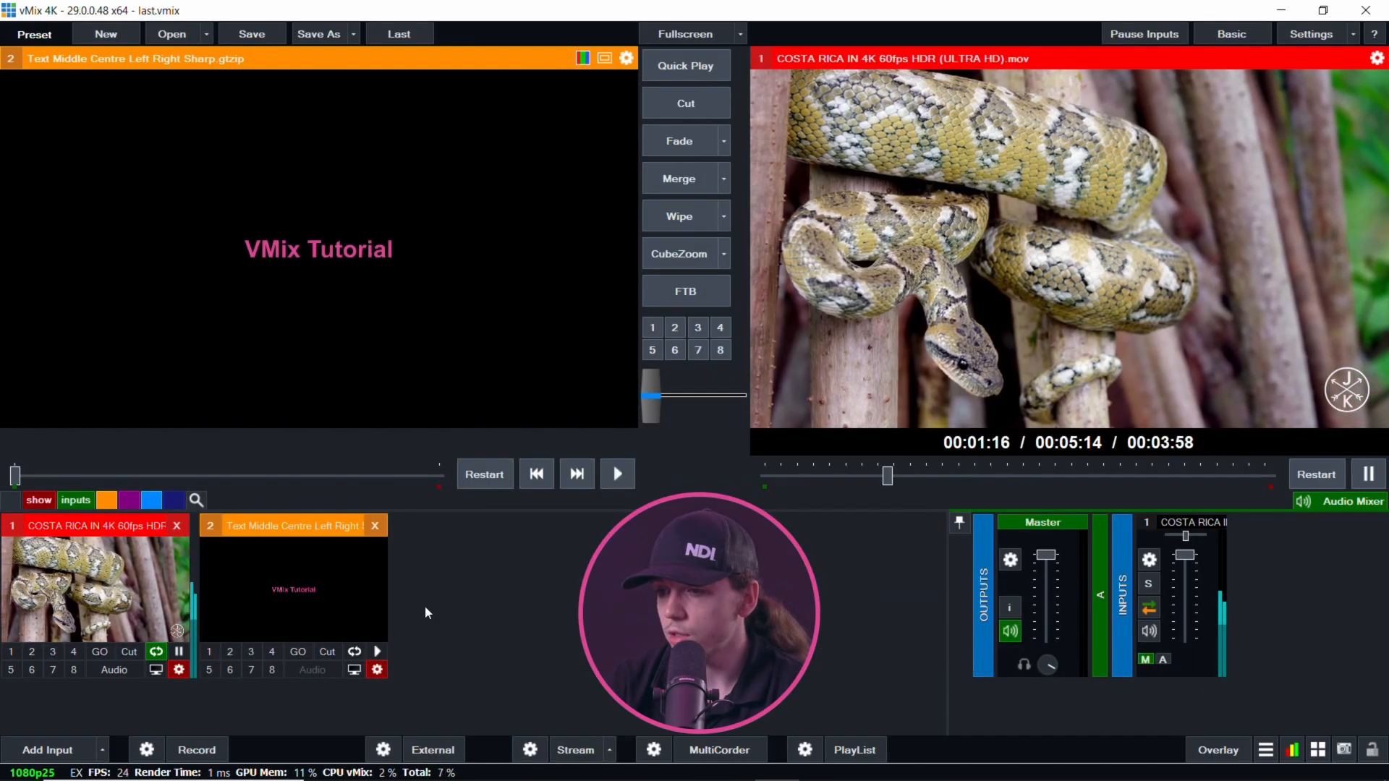
{"action": "left_click", "coordinate": [176, 526]}
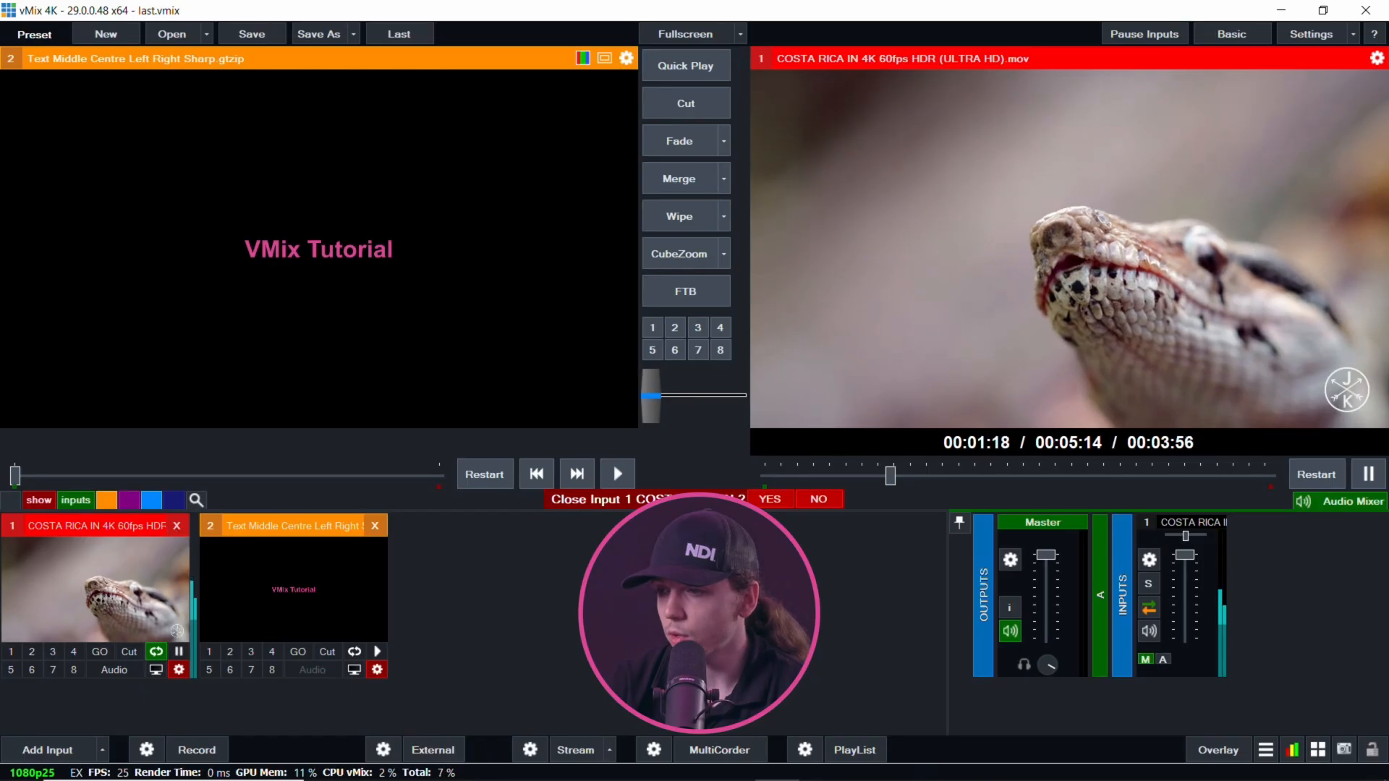
{"action": "left_click", "coordinate": [767, 500]}
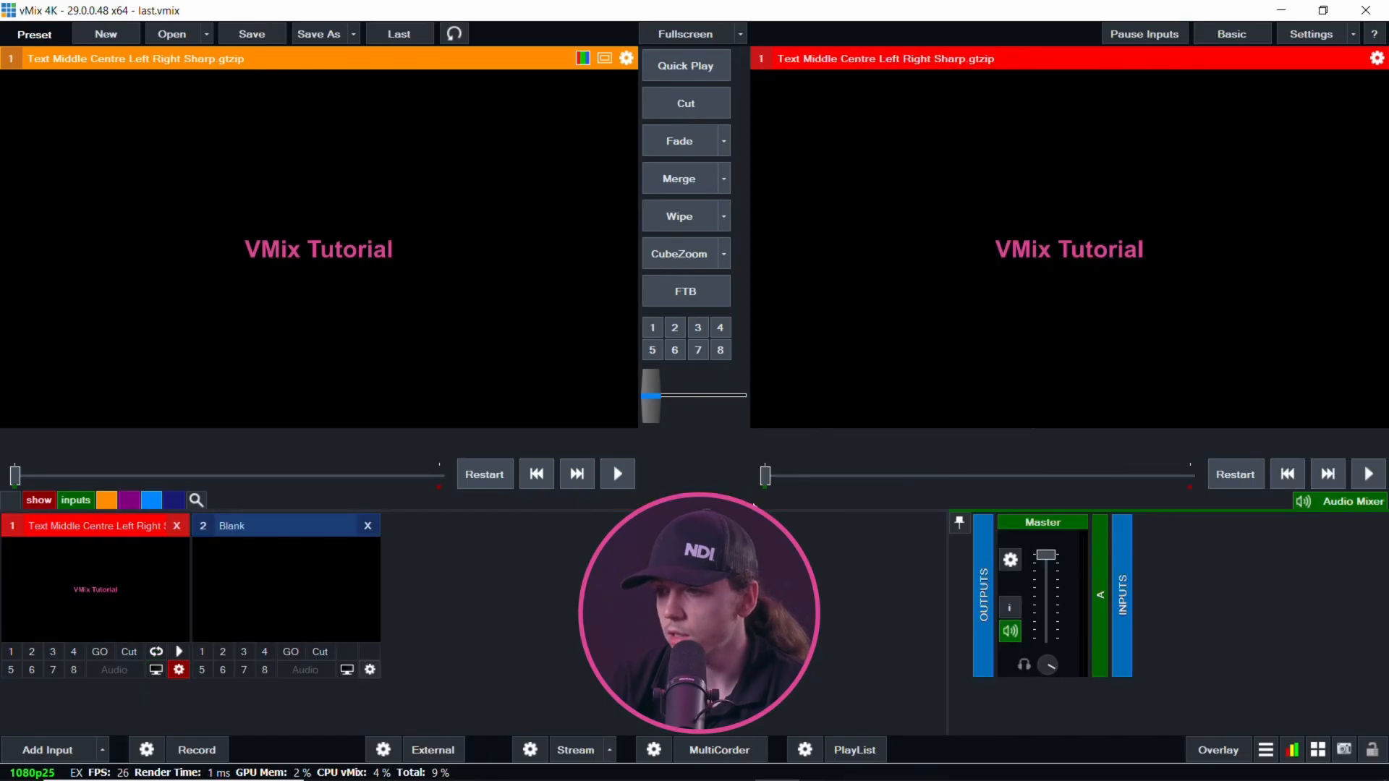
Add COSTA RICA IN 4K 60fps HDR (ULTRA HD).mov as a video input and set it looping in preview.
{"action": "left_click", "coordinate": [50, 753]}
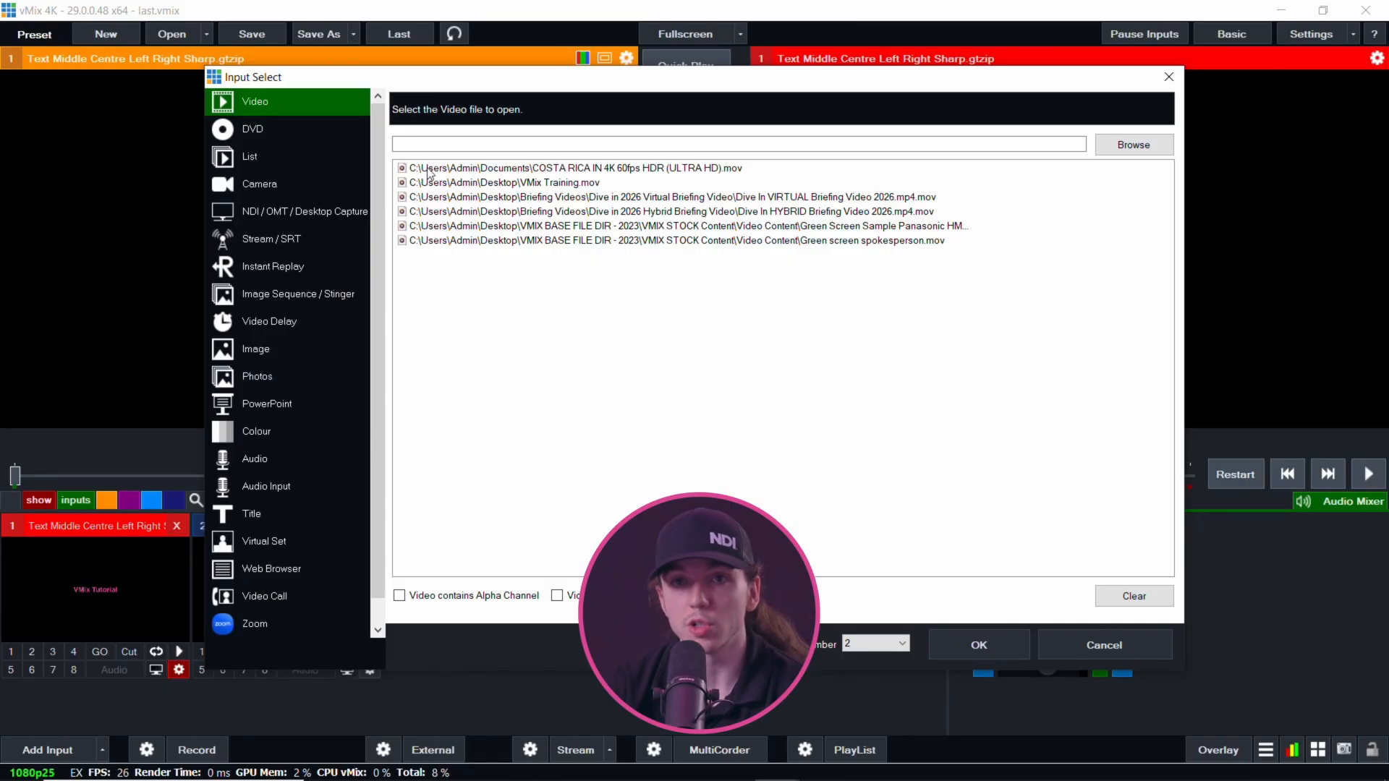
{"action": "left_click", "coordinate": [532, 170]}
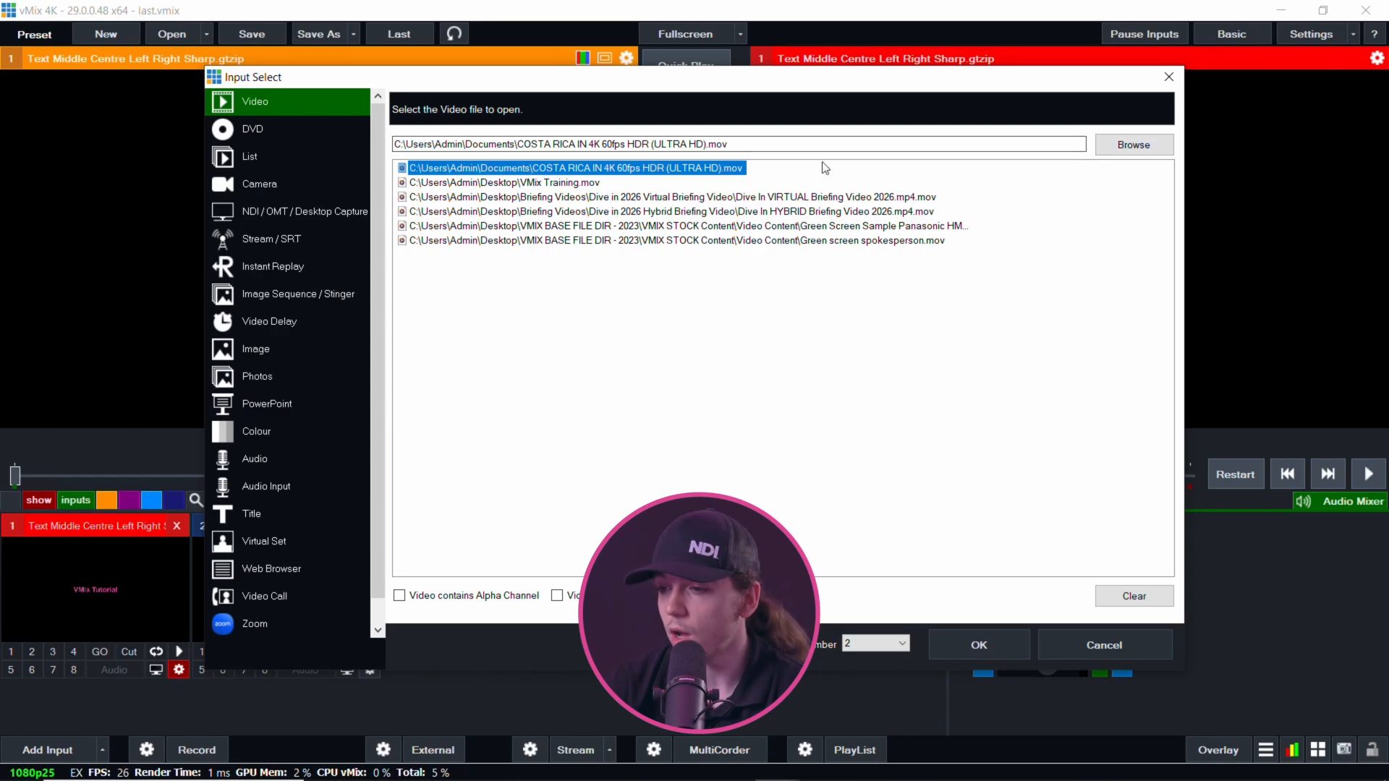
{"action": "double_click", "coordinate": [561, 168]}
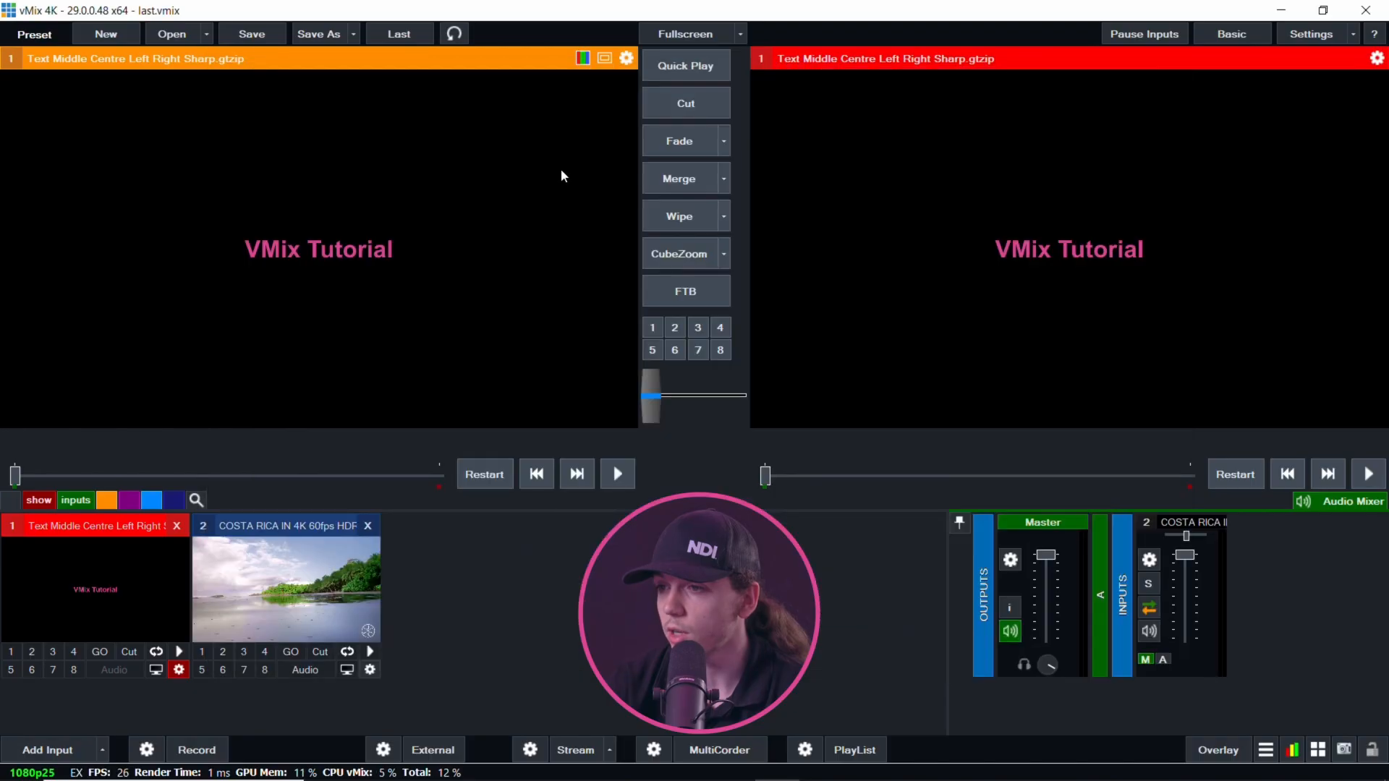
{"action": "left_click", "coordinate": [300, 589]}
{"action": "left_click", "coordinate": [350, 652]}
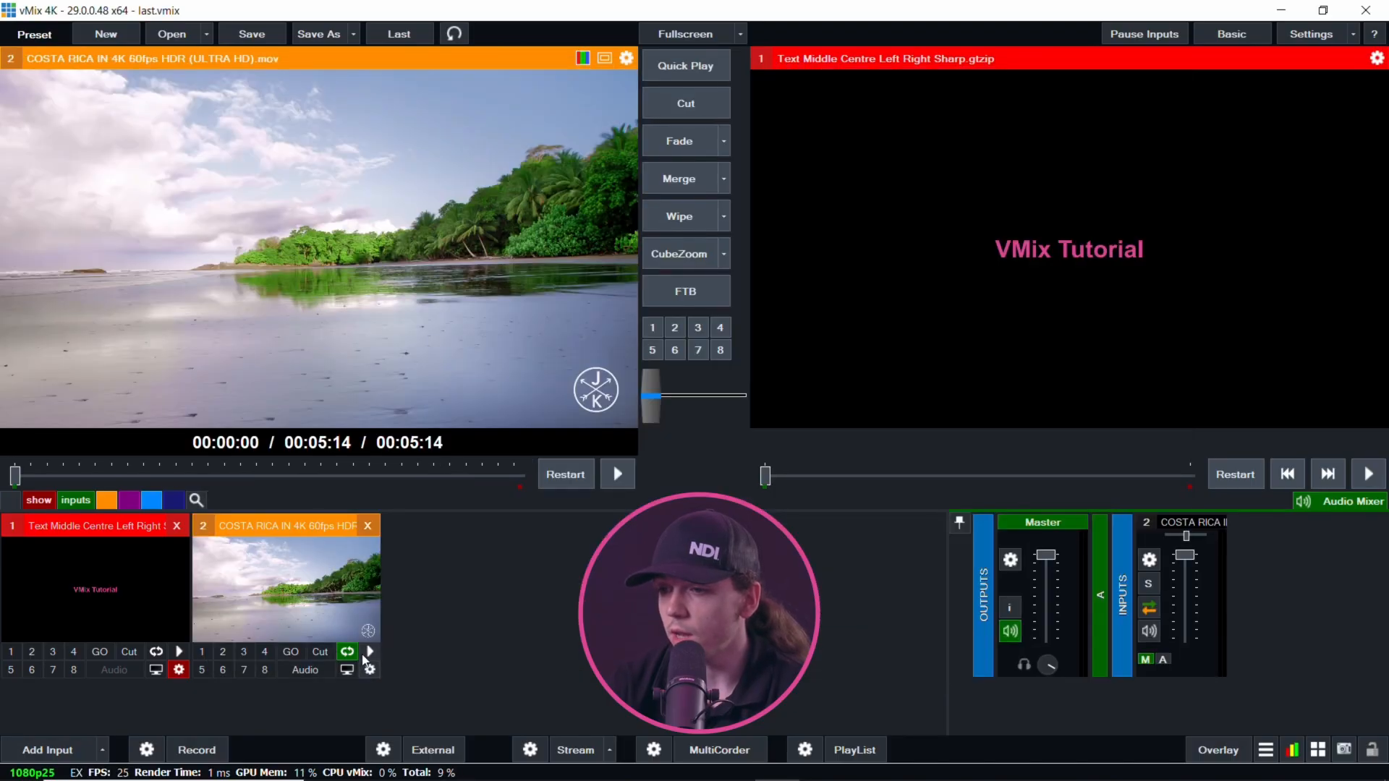
Create a List input containing COSTA RICA IN 4K 60fps HDR (ULTRA HD).mov from the Documents folder.
{"action": "left_click", "coordinate": [47, 750]}
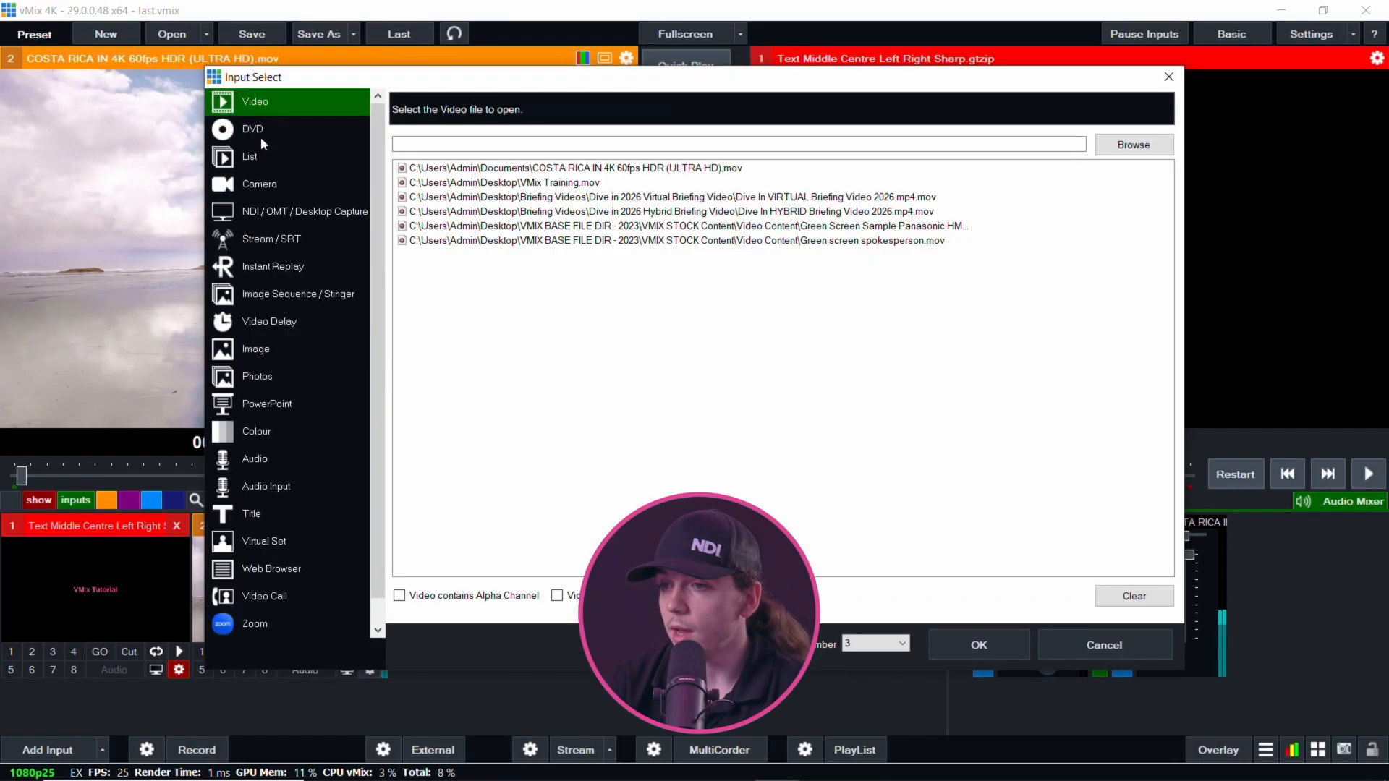
{"action": "left_click", "coordinate": [261, 130]}
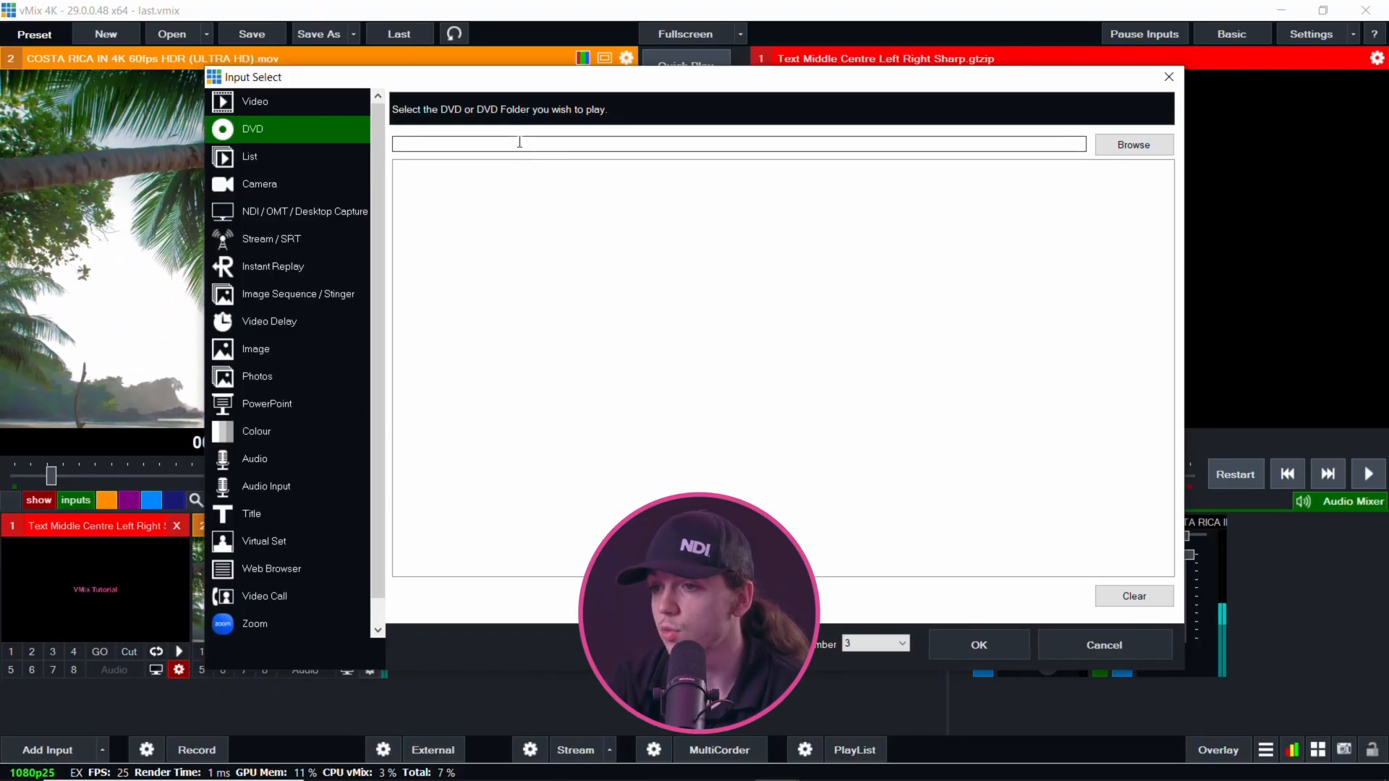
{"action": "left_click", "coordinate": [246, 161]}
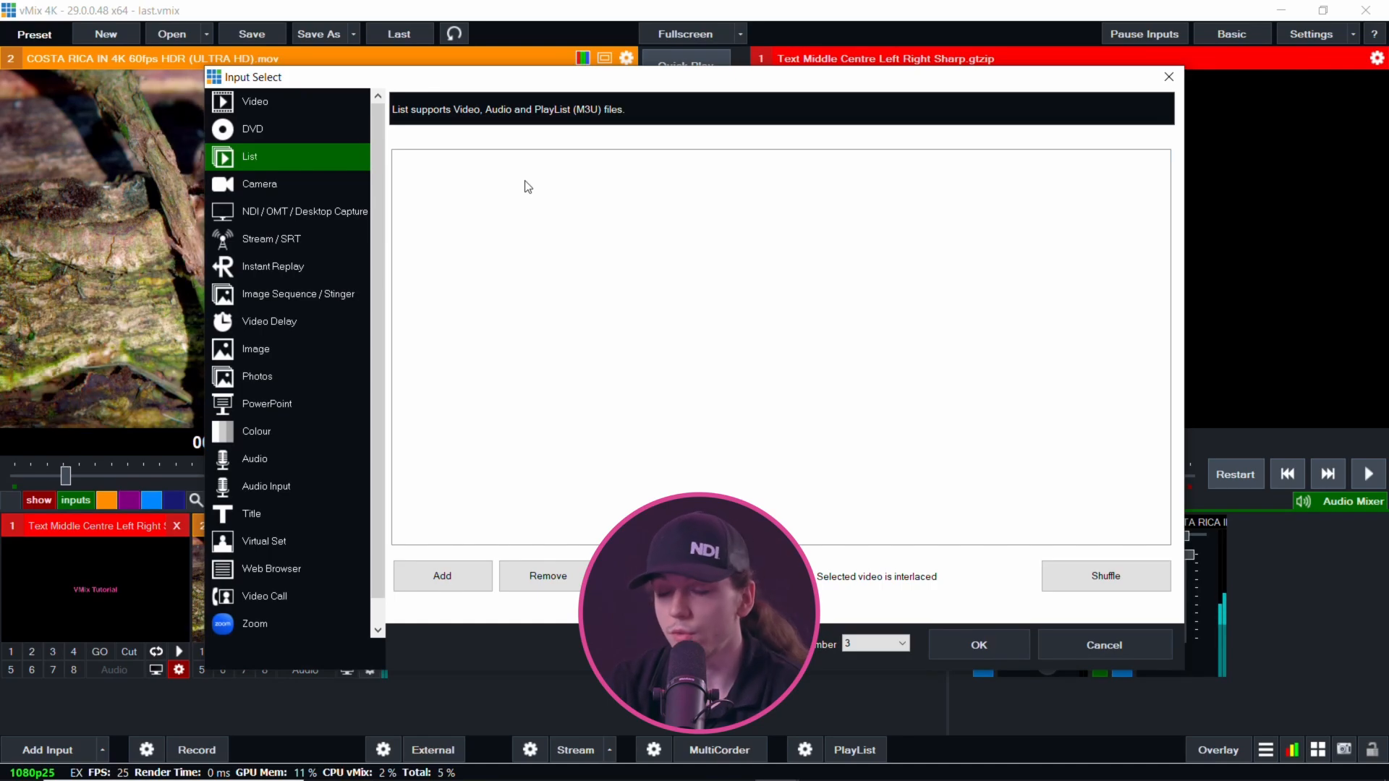
{"action": "left_click", "coordinate": [470, 570]}
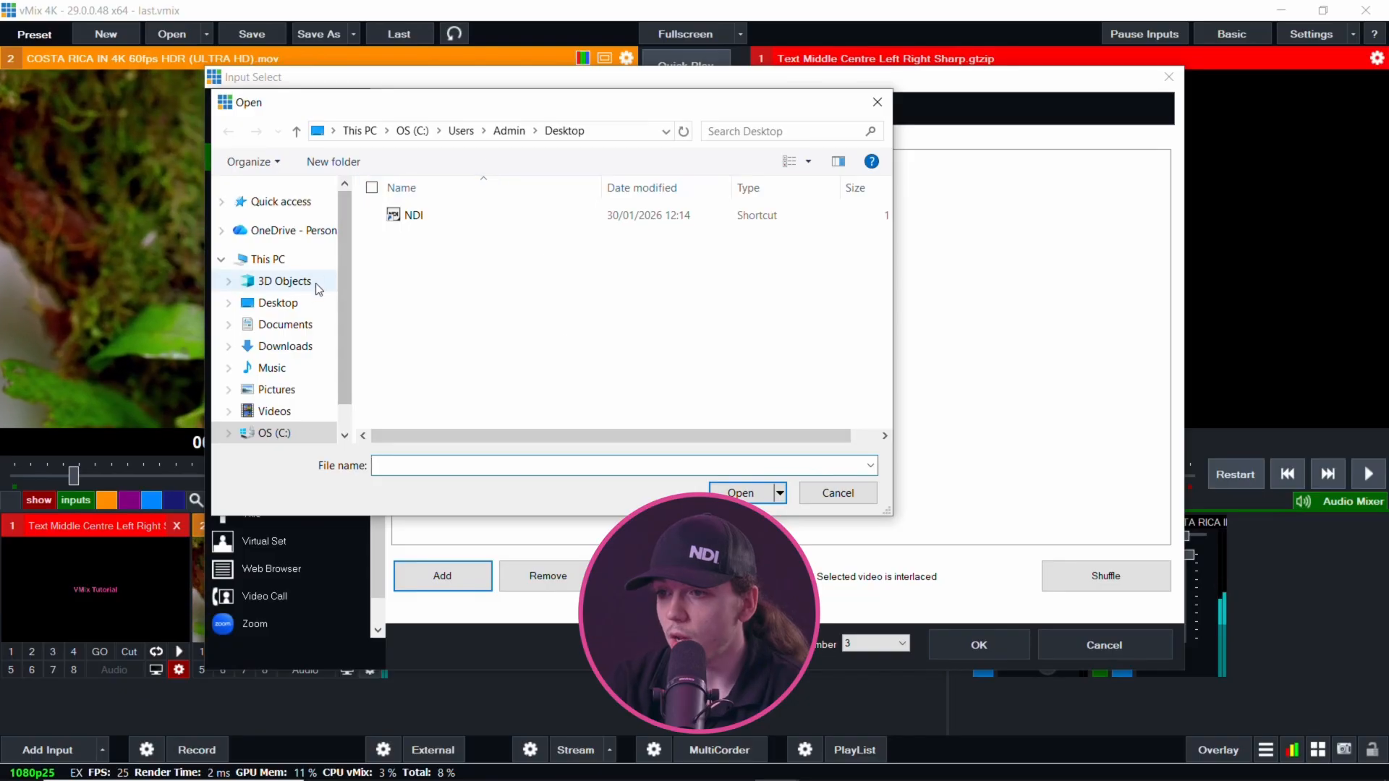
{"action": "left_click", "coordinate": [288, 325]}
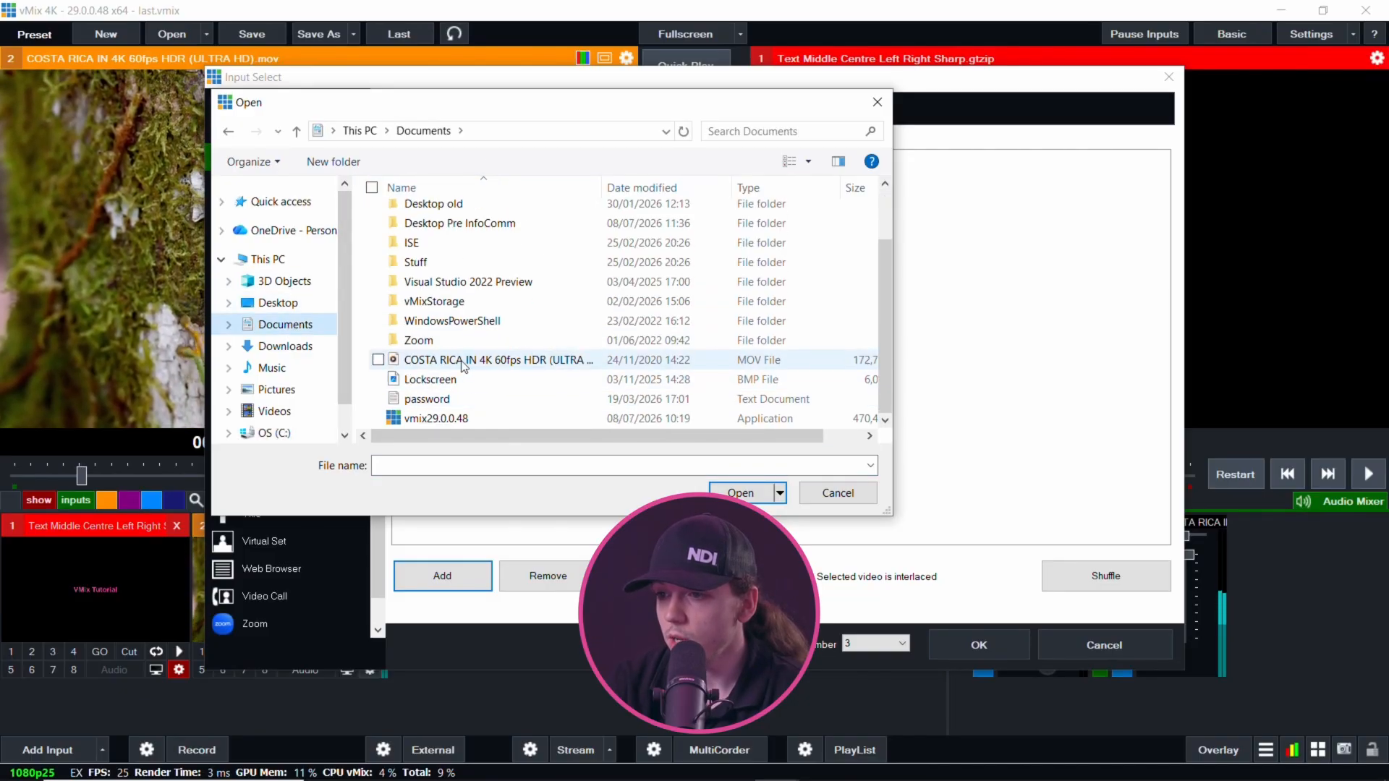
{"action": "double_click", "coordinate": [528, 360]}
{"action": "left_click", "coordinate": [945, 642]}
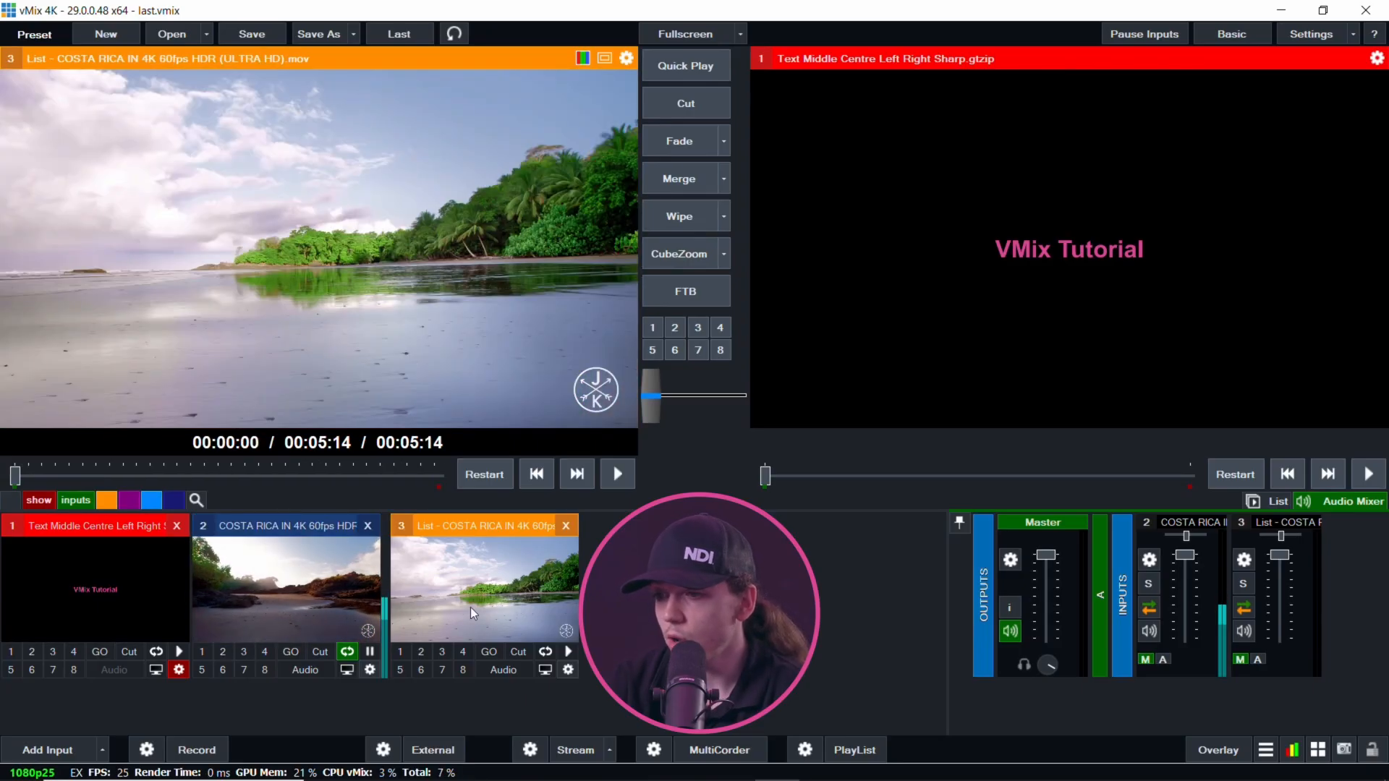
Add VMix Training.mov from the Desktop folder inside Documents to the new list.
{"action": "left_click", "coordinate": [1263, 502]}
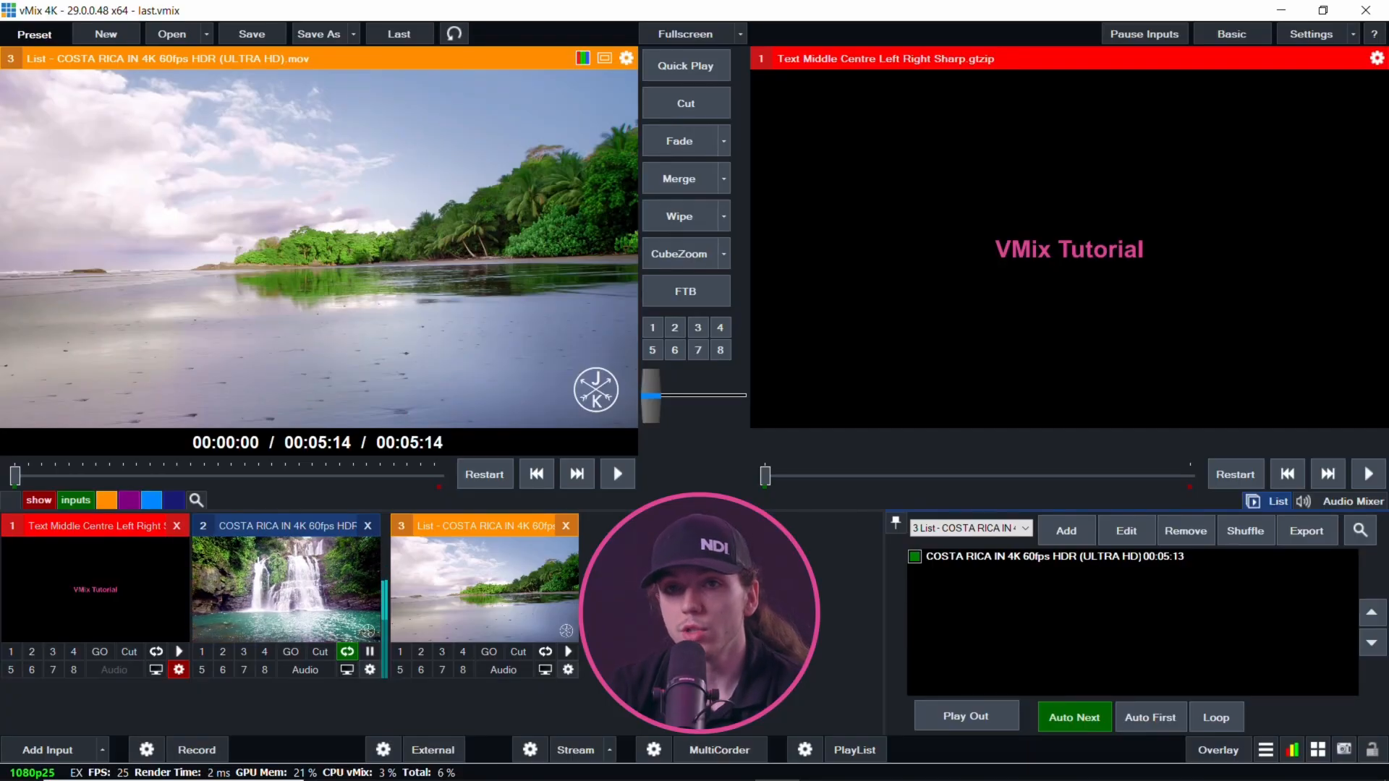
{"action": "left_click", "coordinate": [1066, 531]}
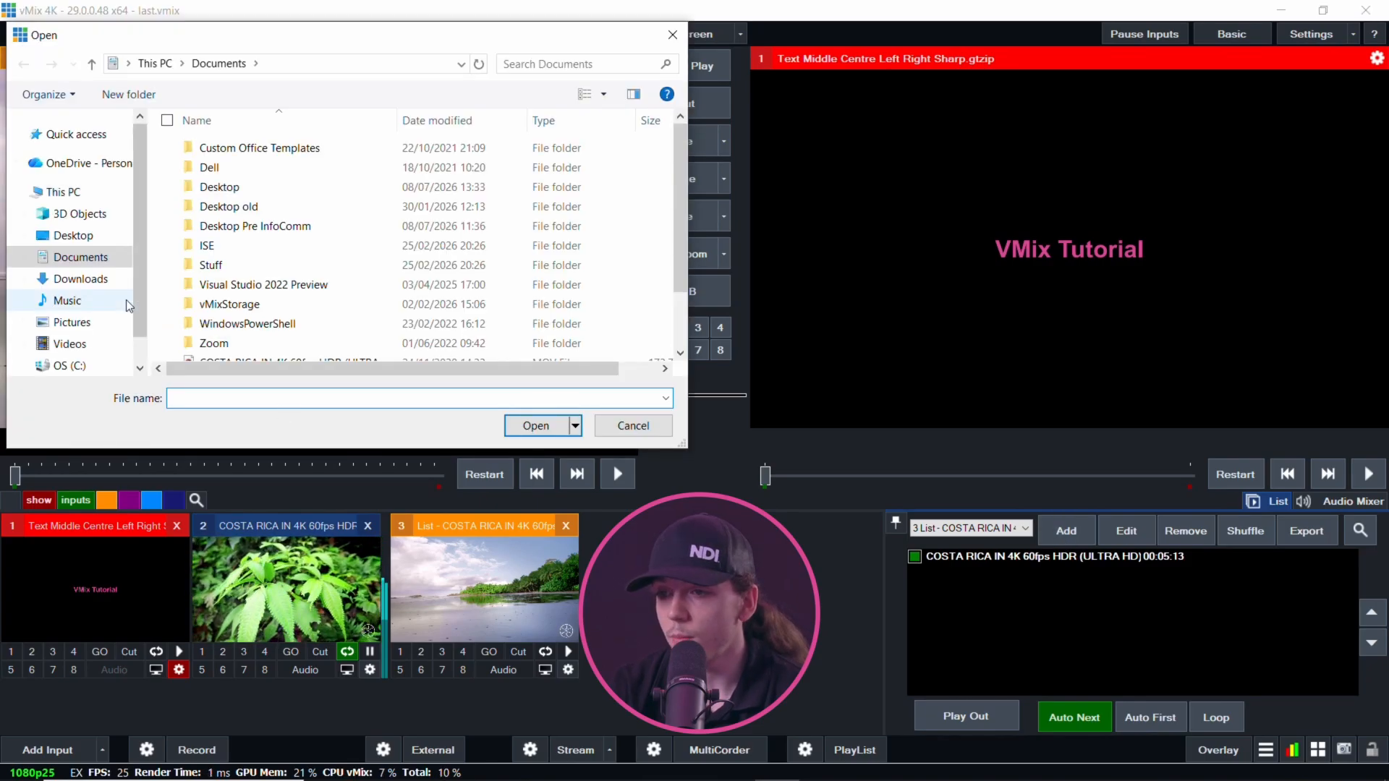
{"action": "scroll", "coordinate": [217, 273], "scroll_direction": "down", "scroll_amount": 1}
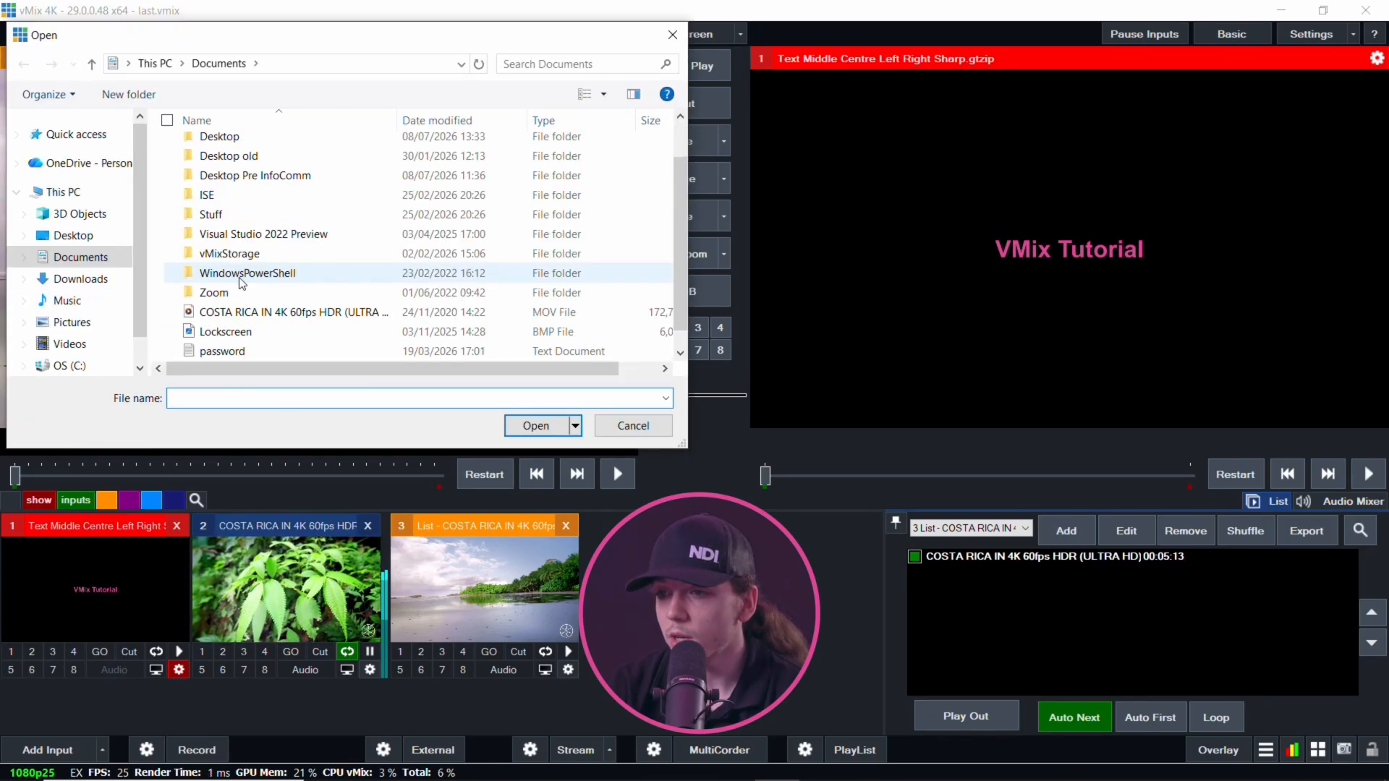
{"action": "double_click", "coordinate": [239, 136]}
{"action": "double_click", "coordinate": [238, 202]}
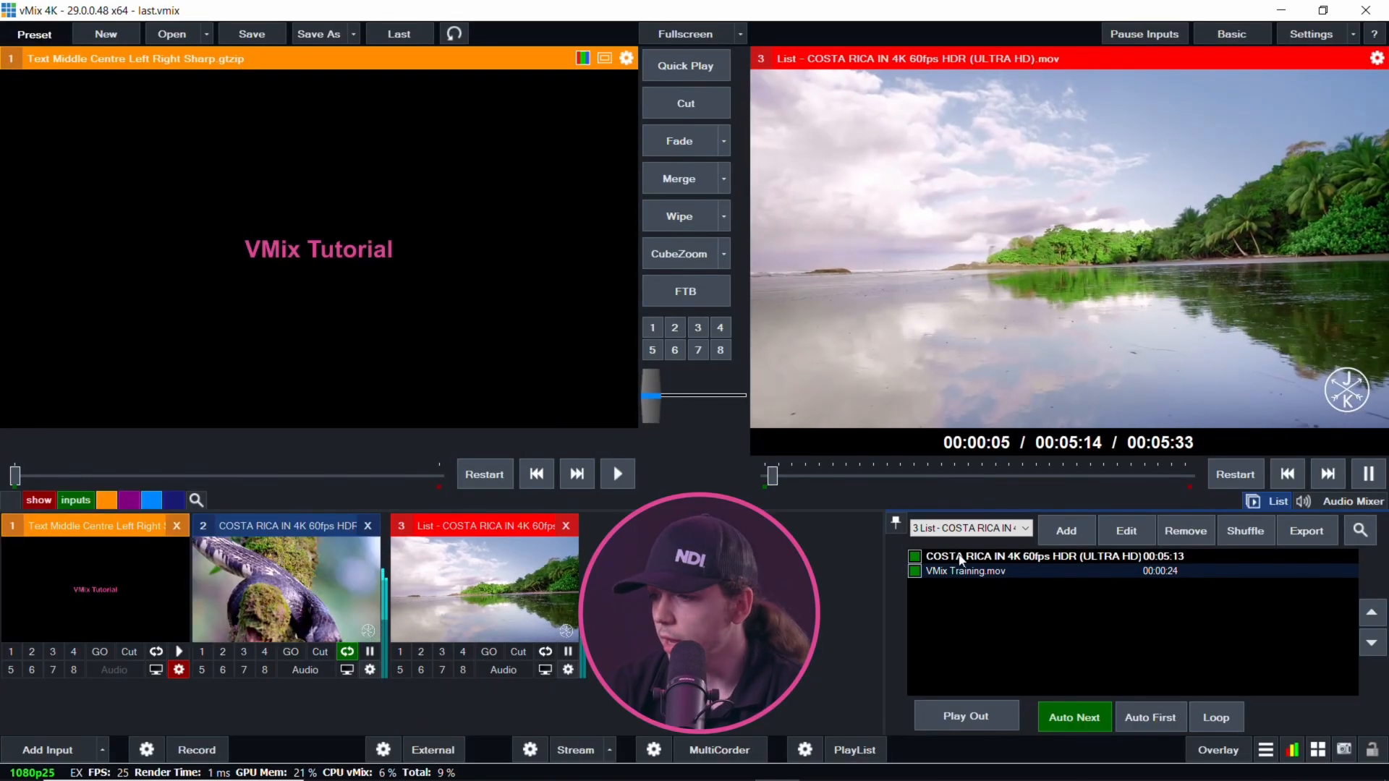
Pause and collapse the standalone Costa Rica video input, and play VMix Training.mov from the list.
{"action": "double_click", "coordinate": [962, 572]}
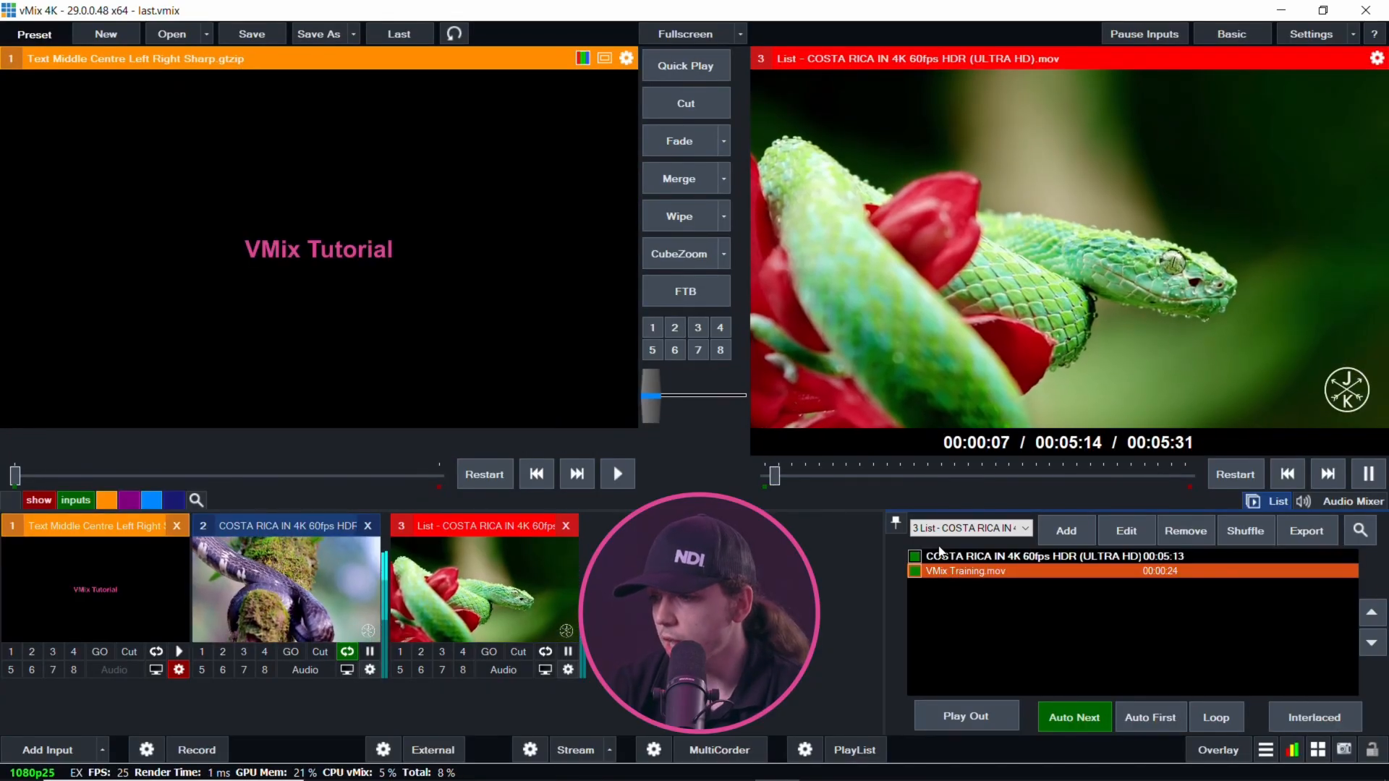
{"action": "left_click", "coordinate": [942, 557]}
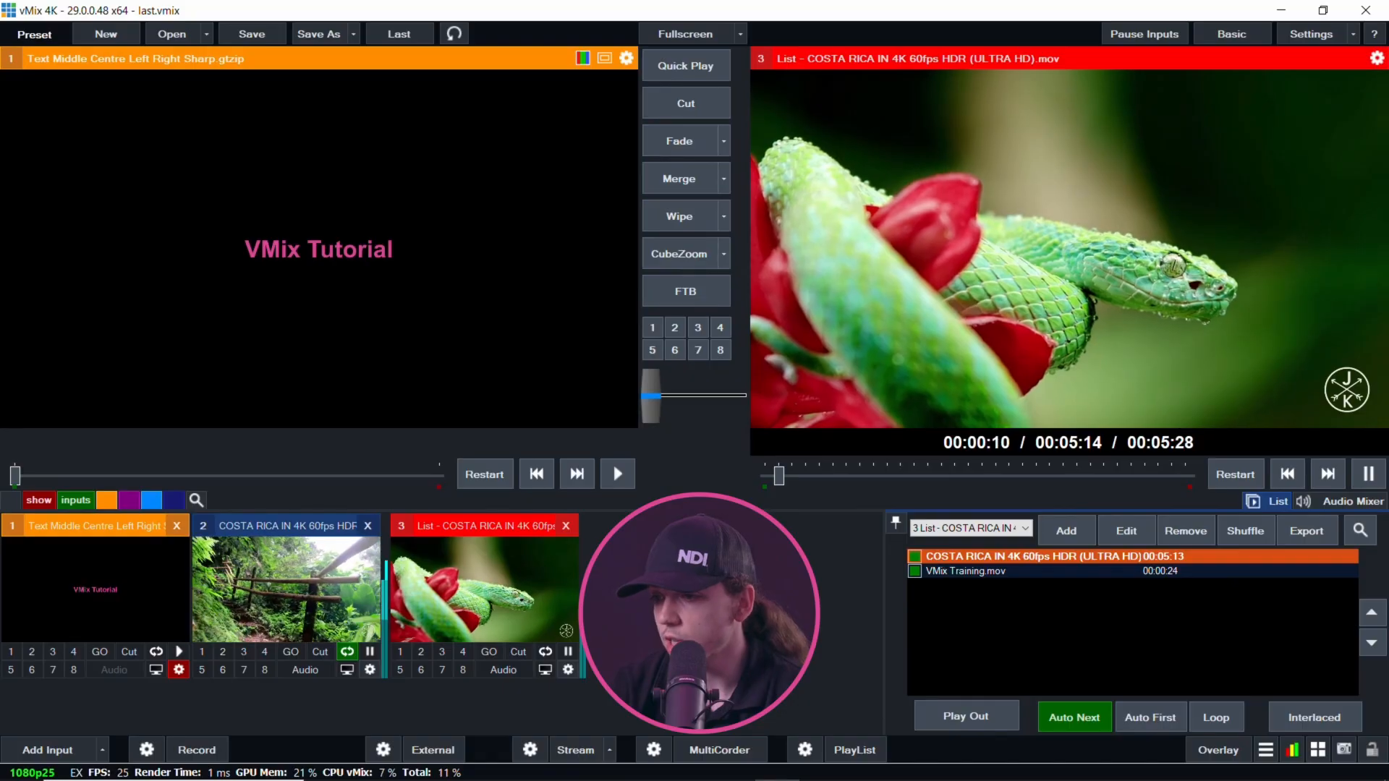
{"action": "left_click", "coordinate": [365, 650]}
{"action": "double_click", "coordinate": [284, 527]}
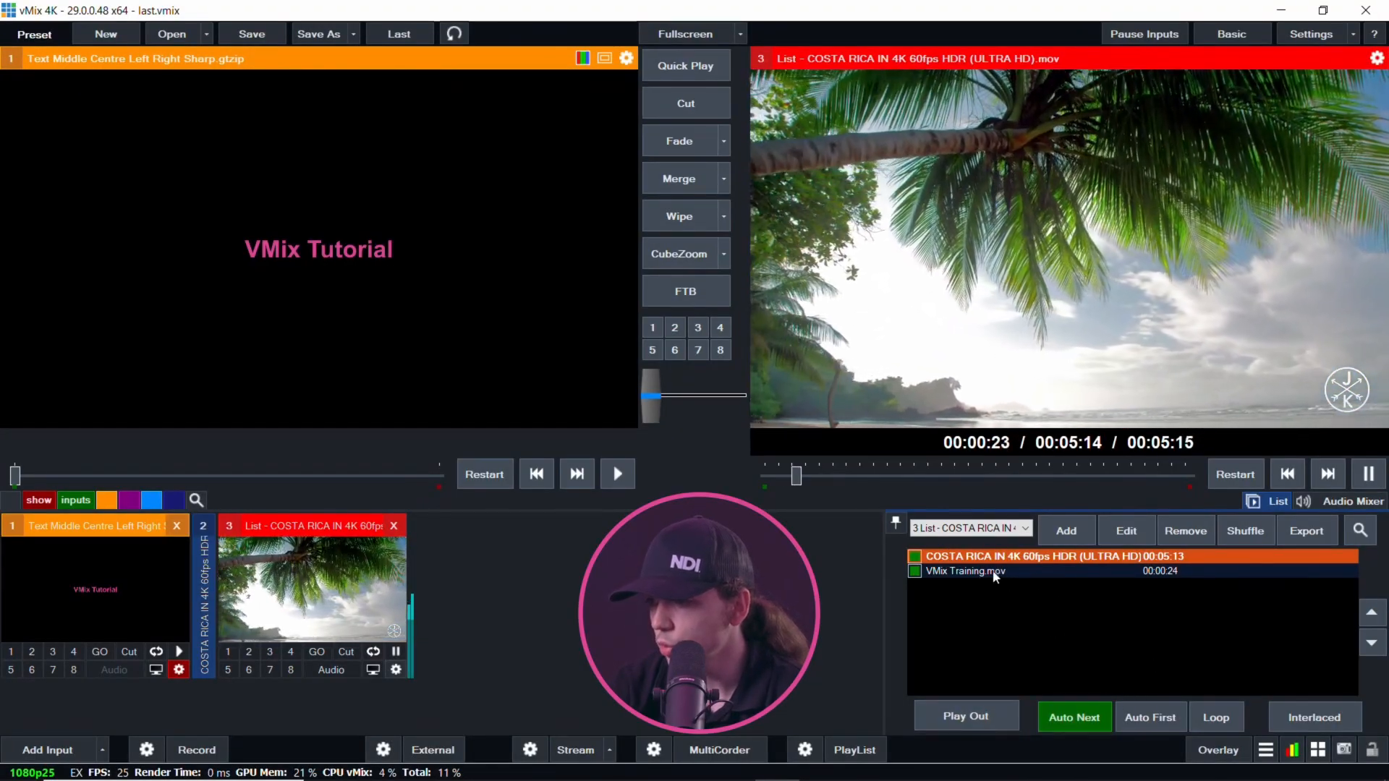
{"action": "double_click", "coordinate": [992, 571]}
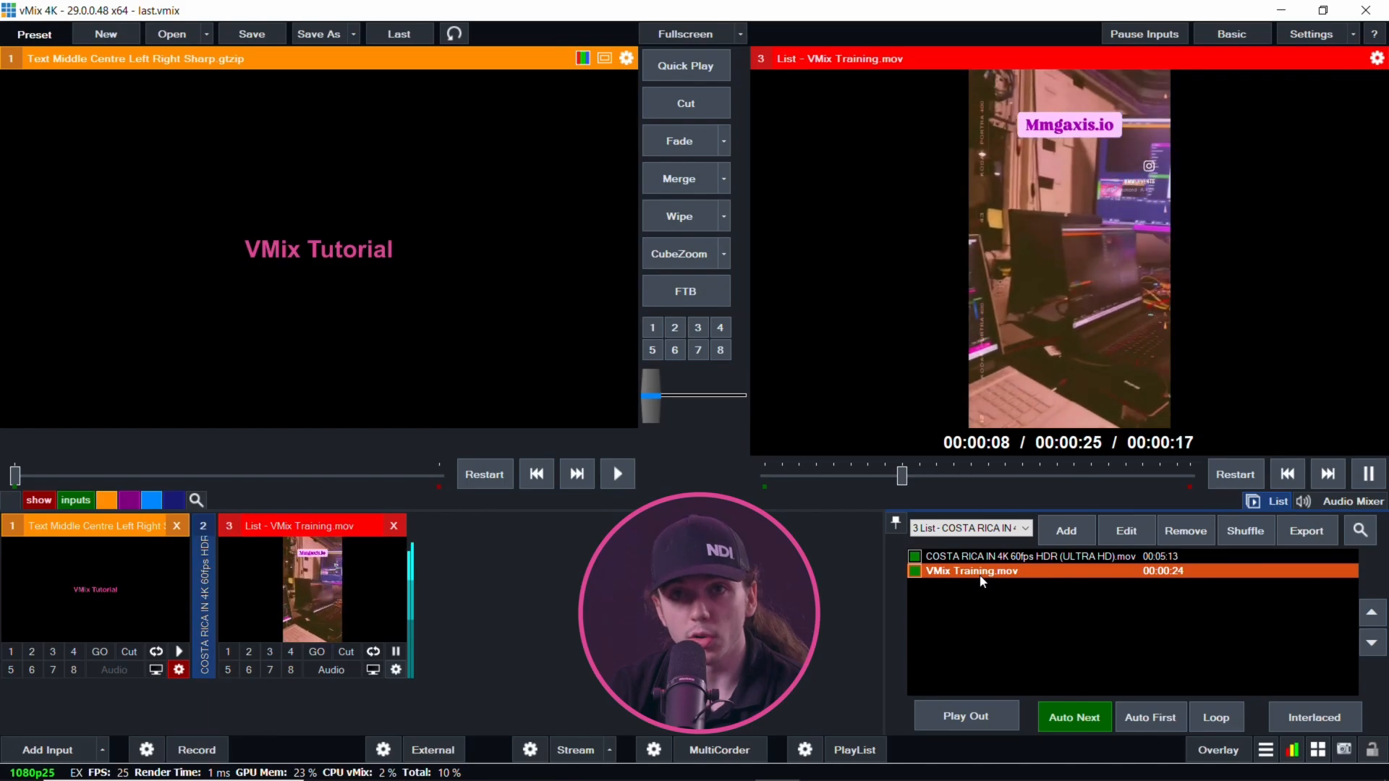
Remove VMix Training.mov from the list and play the remaining Costa Rica clip.
{"action": "left_click", "coordinate": [1179, 539]}
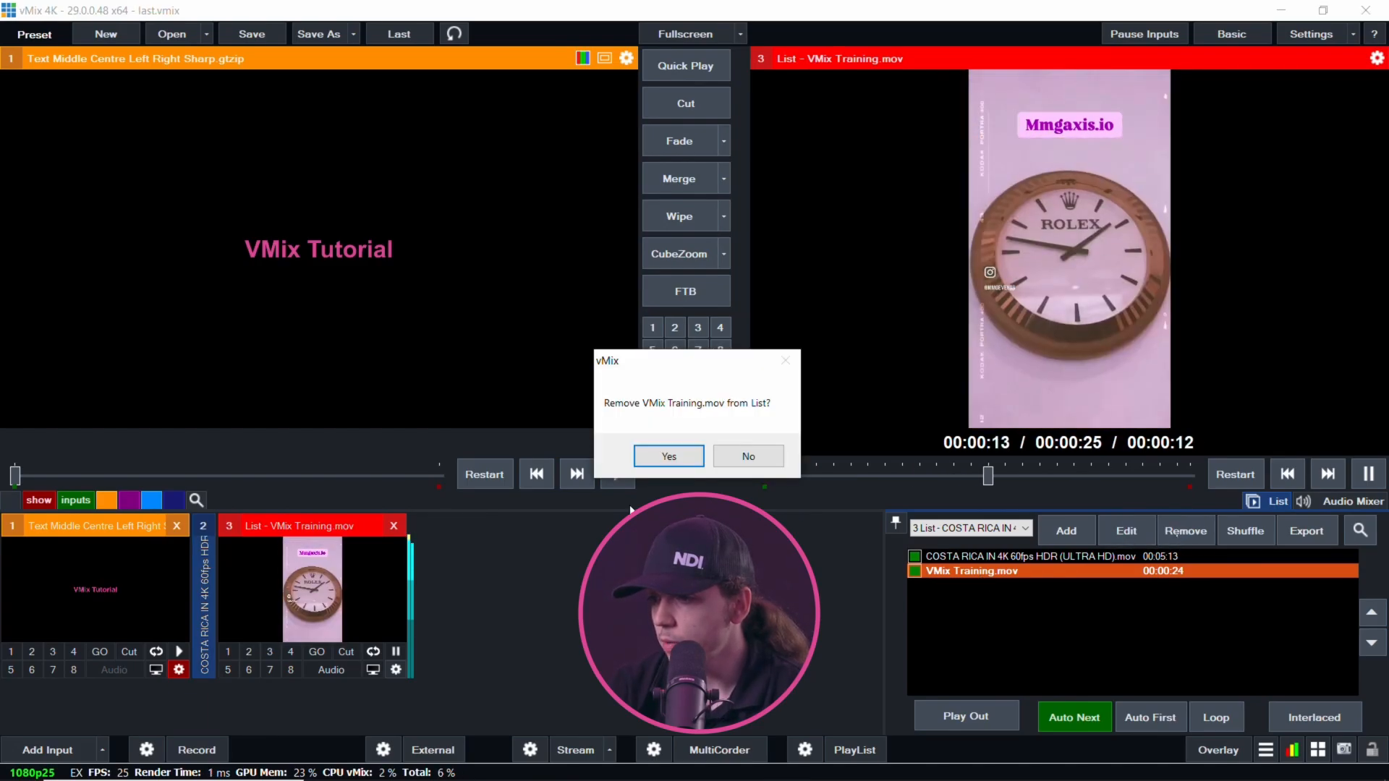
{"action": "left_click", "coordinate": [675, 454]}
{"action": "double_click", "coordinate": [1024, 559]}
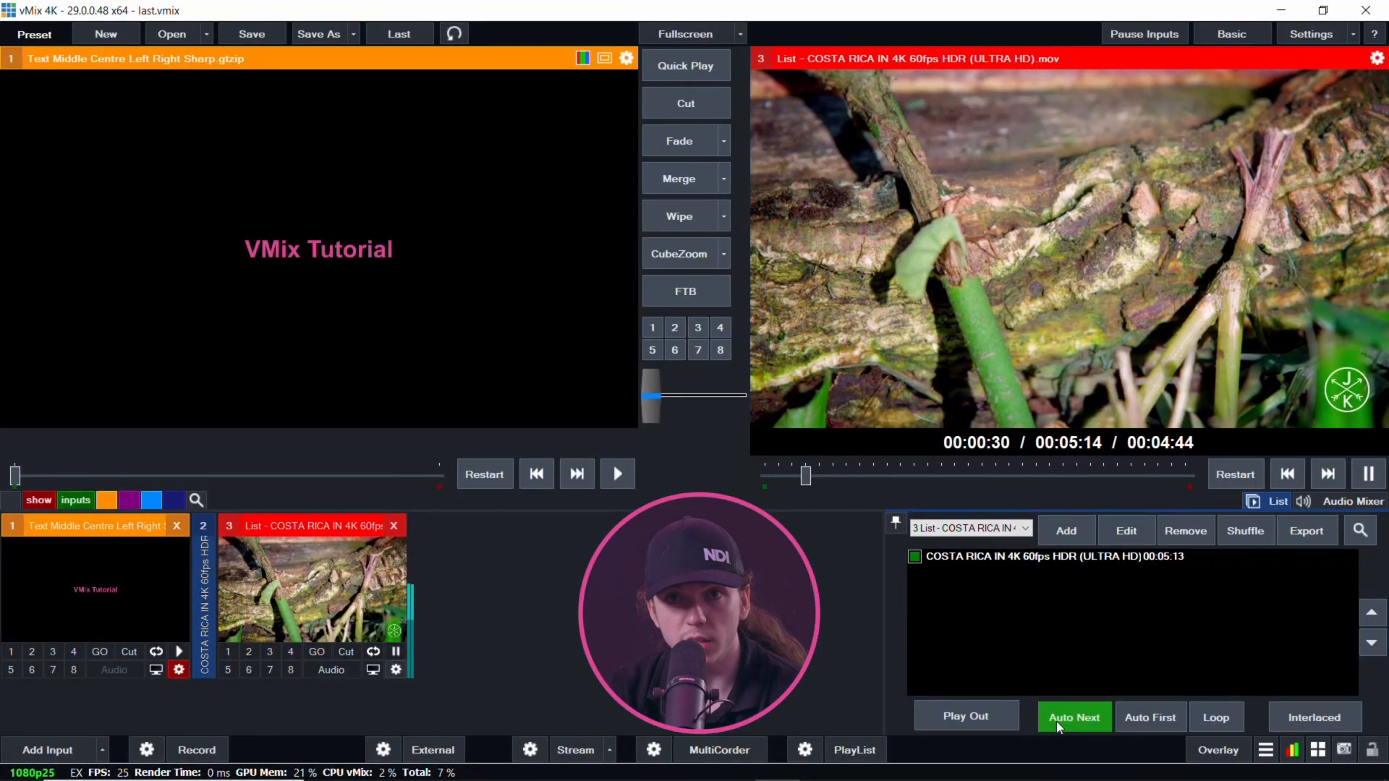
Turn on Auto First for the list and cut the title input to the output.
{"action": "left_click", "coordinate": [1149, 718]}
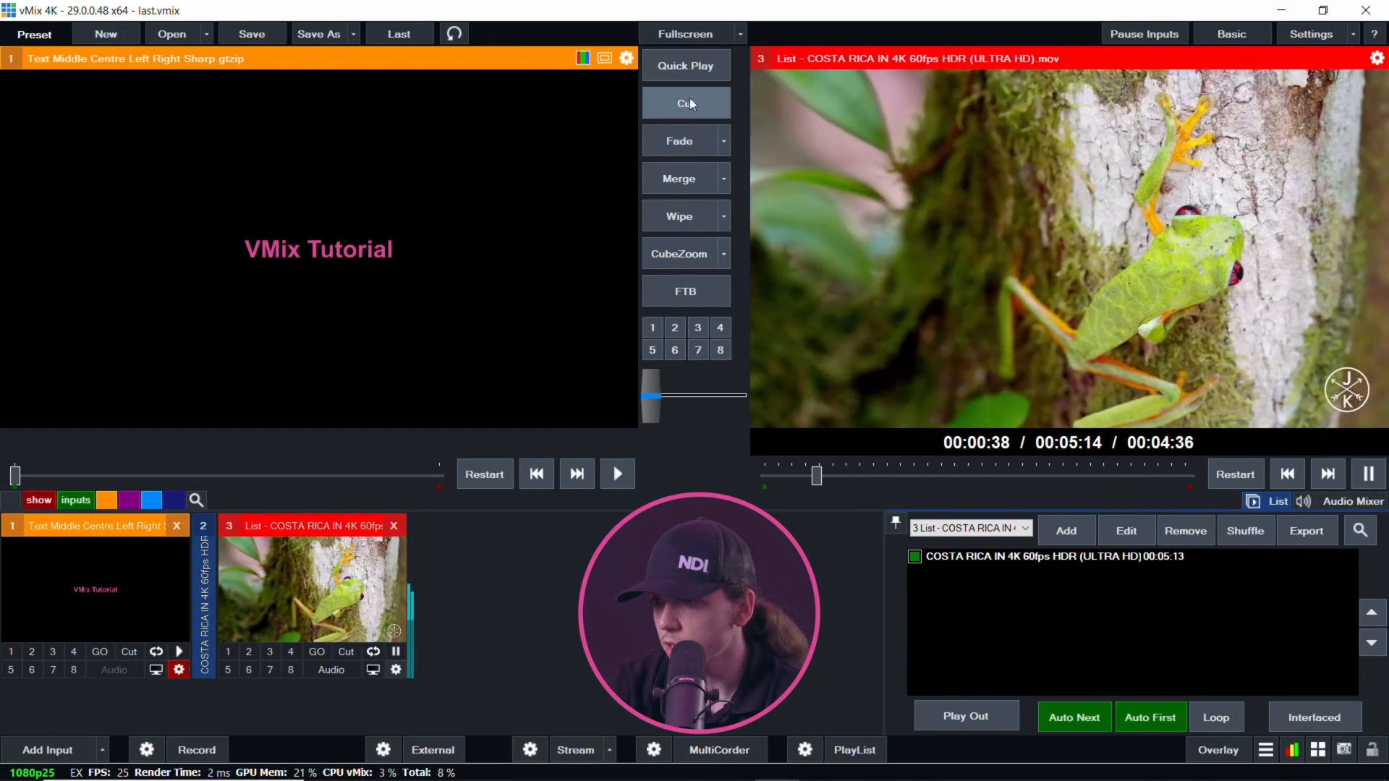
{"action": "left_click", "coordinate": [689, 103]}
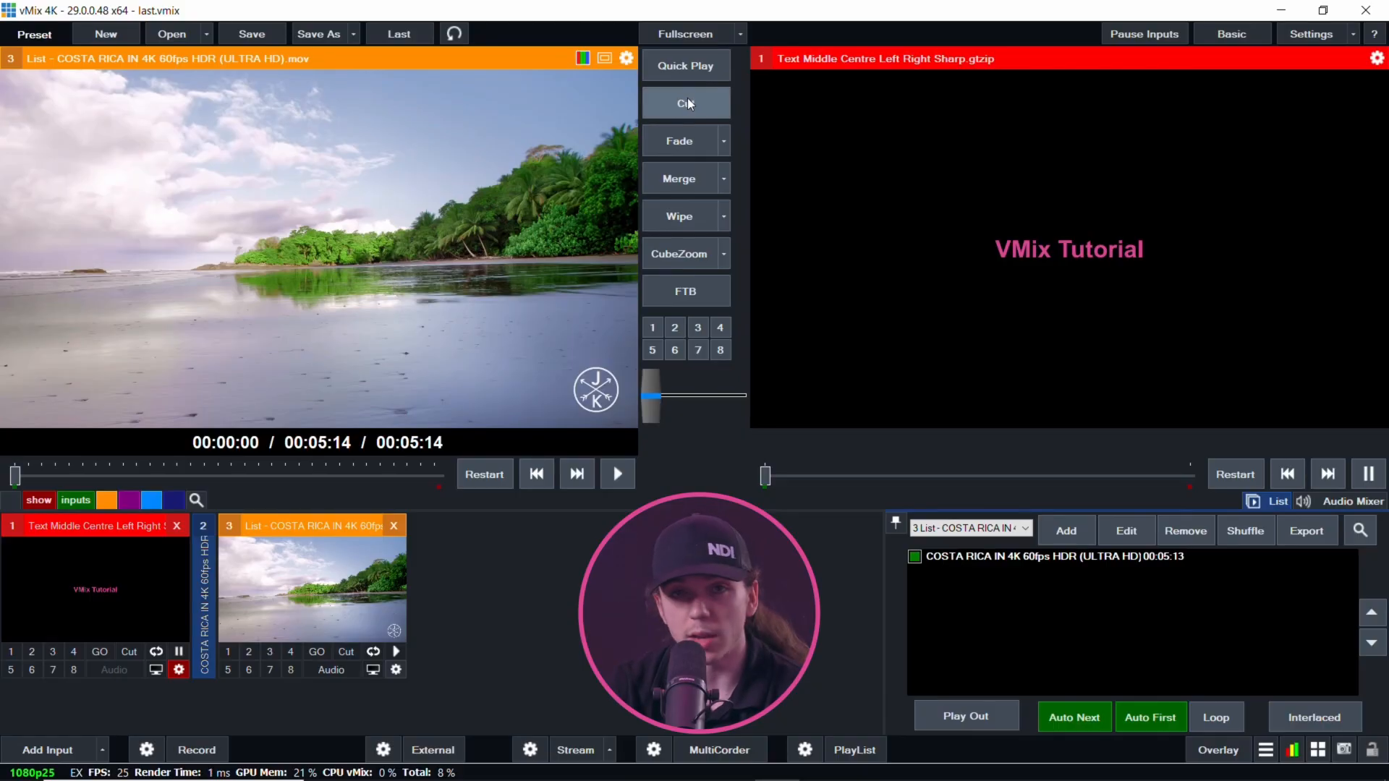
Review the List input's general settings for transition behaviour, and cut the list back to the output.
{"action": "left_click", "coordinate": [395, 670]}
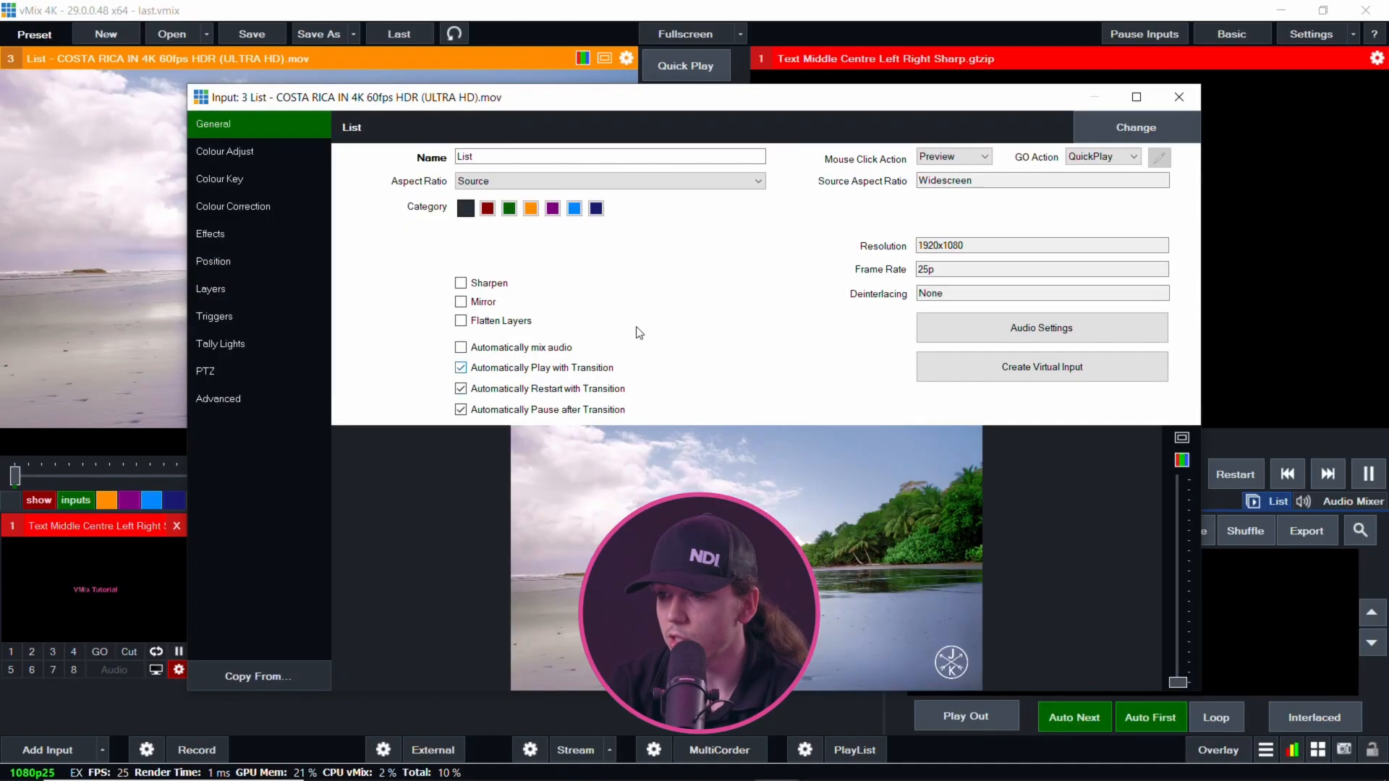
{"action": "left_click", "coordinate": [1192, 105]}
{"action": "left_click", "coordinate": [657, 105]}
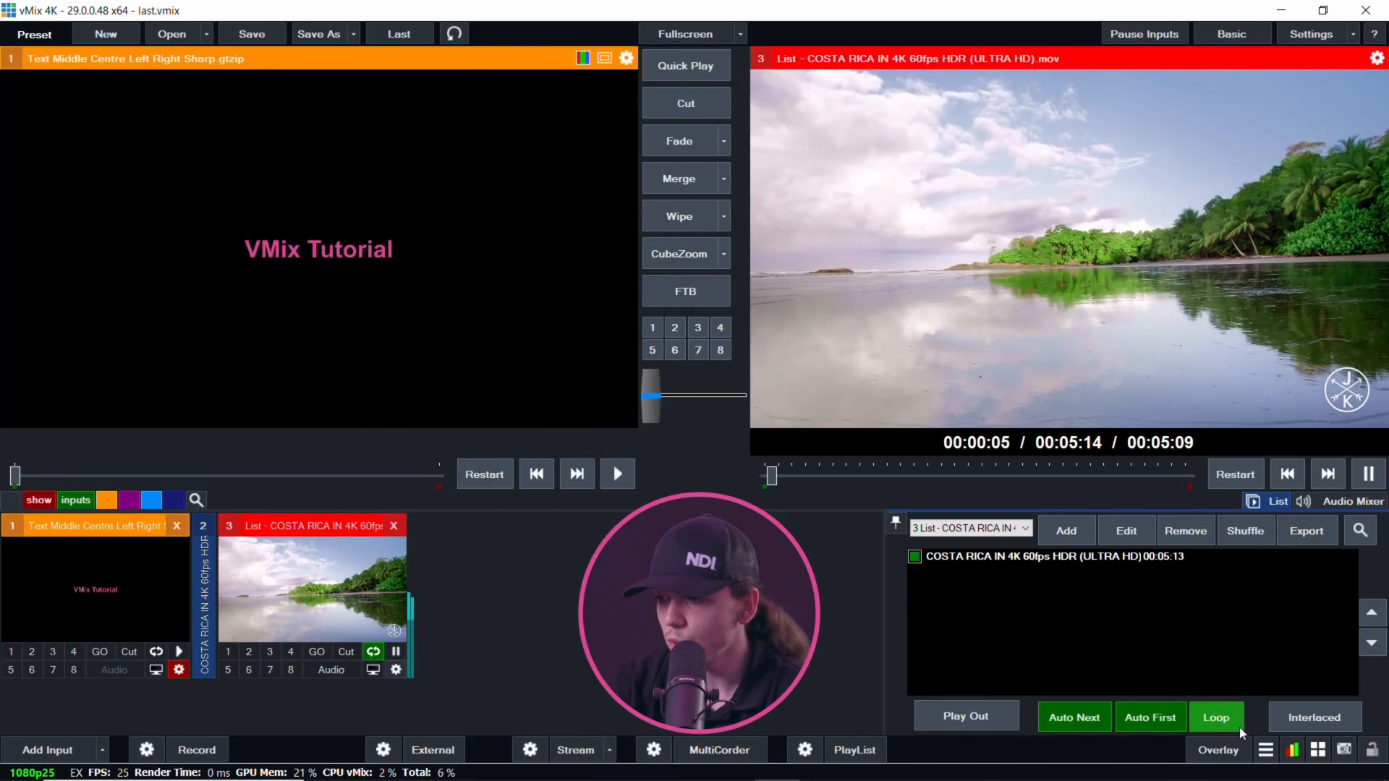
Turn on Loop for the list and add VMix Training.mov to it again.
{"action": "left_click", "coordinate": [1216, 717]}
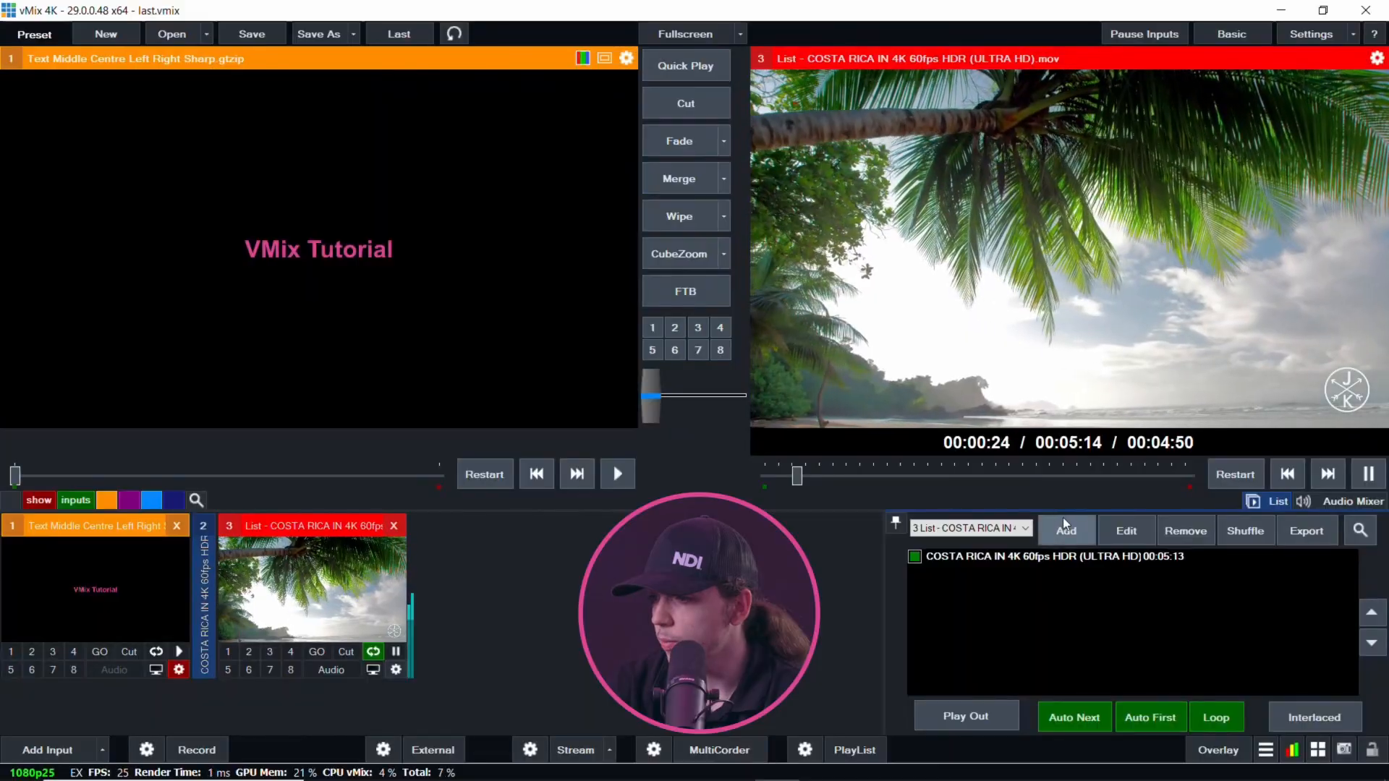
{"action": "left_click", "coordinate": [1064, 526]}
{"action": "double_click", "coordinate": [232, 207]}
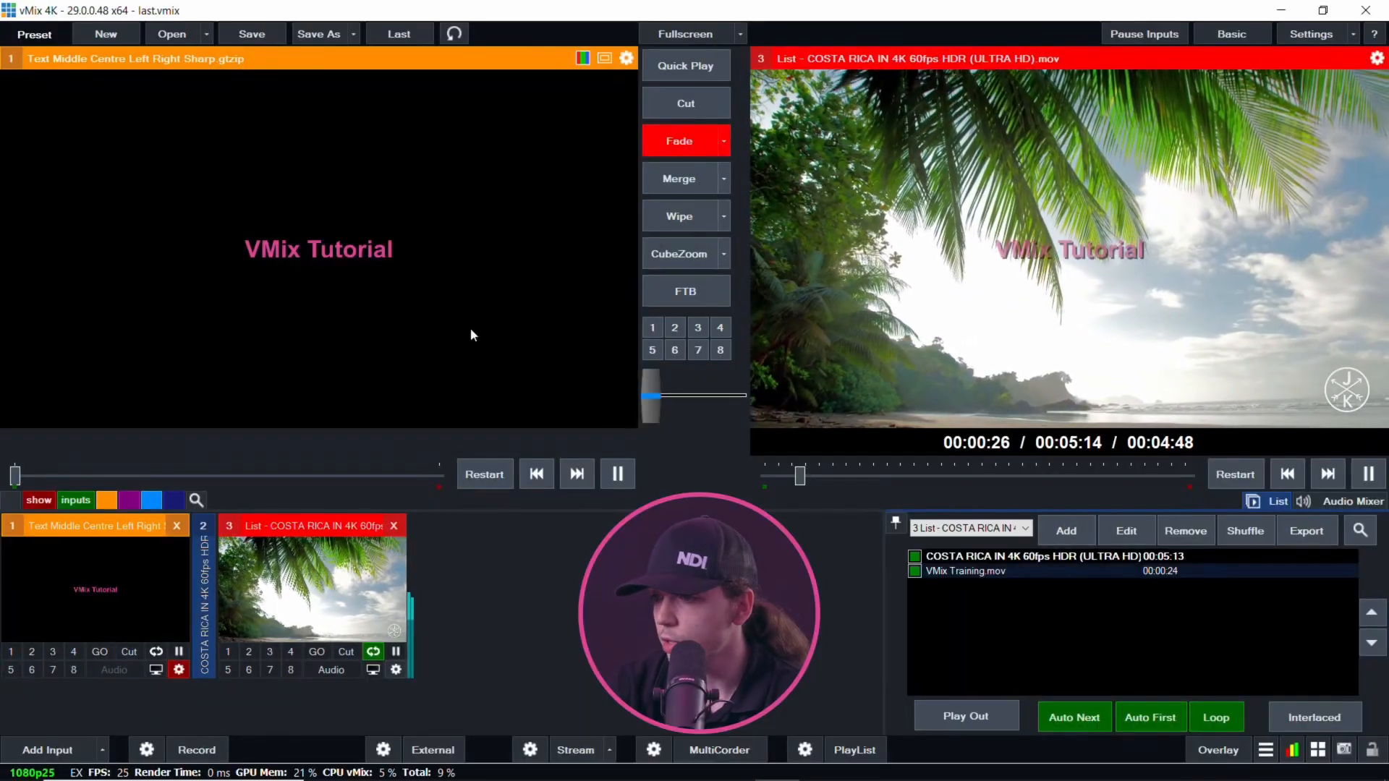
Move the Costa Rica clip below VMix Training.mov in the list order.
{"action": "left_click", "coordinate": [1002, 557]}
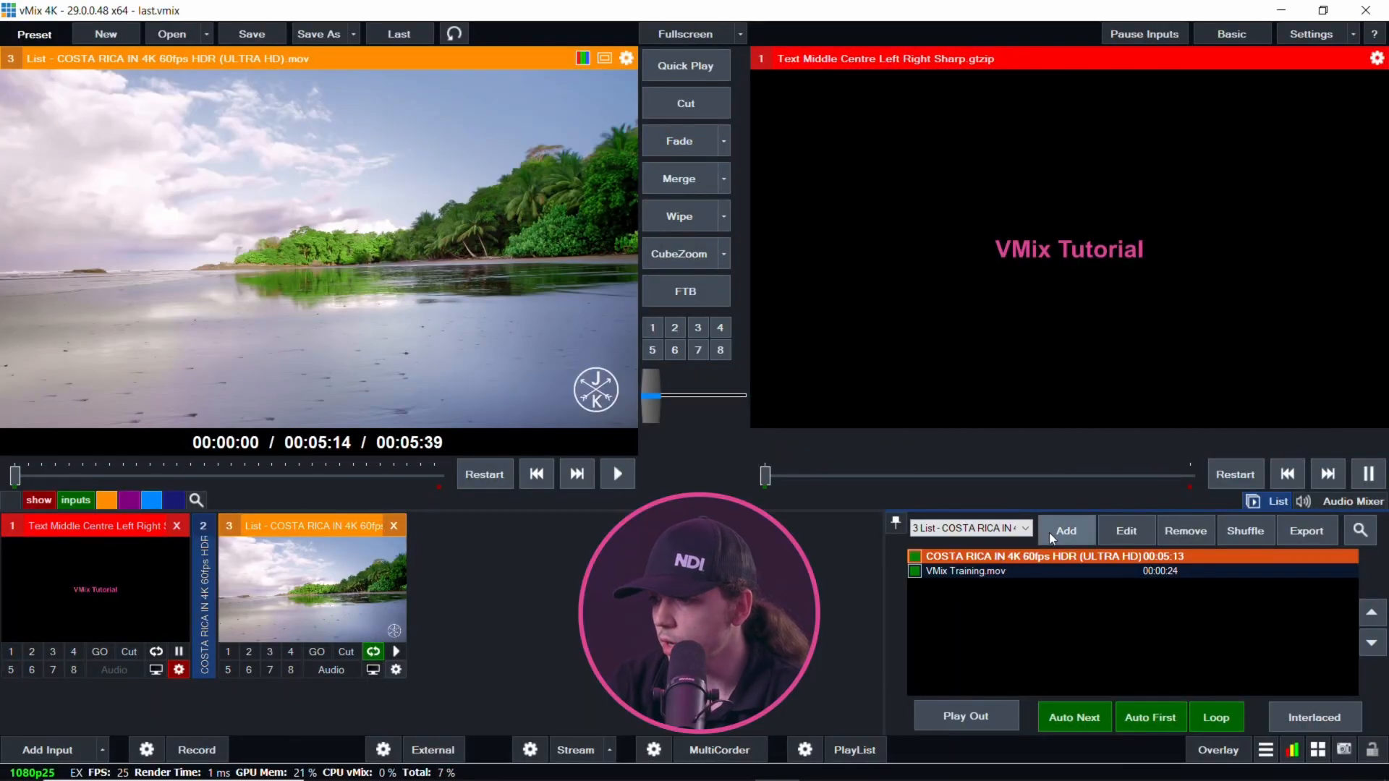
{"action": "left_click", "coordinate": [1372, 642]}
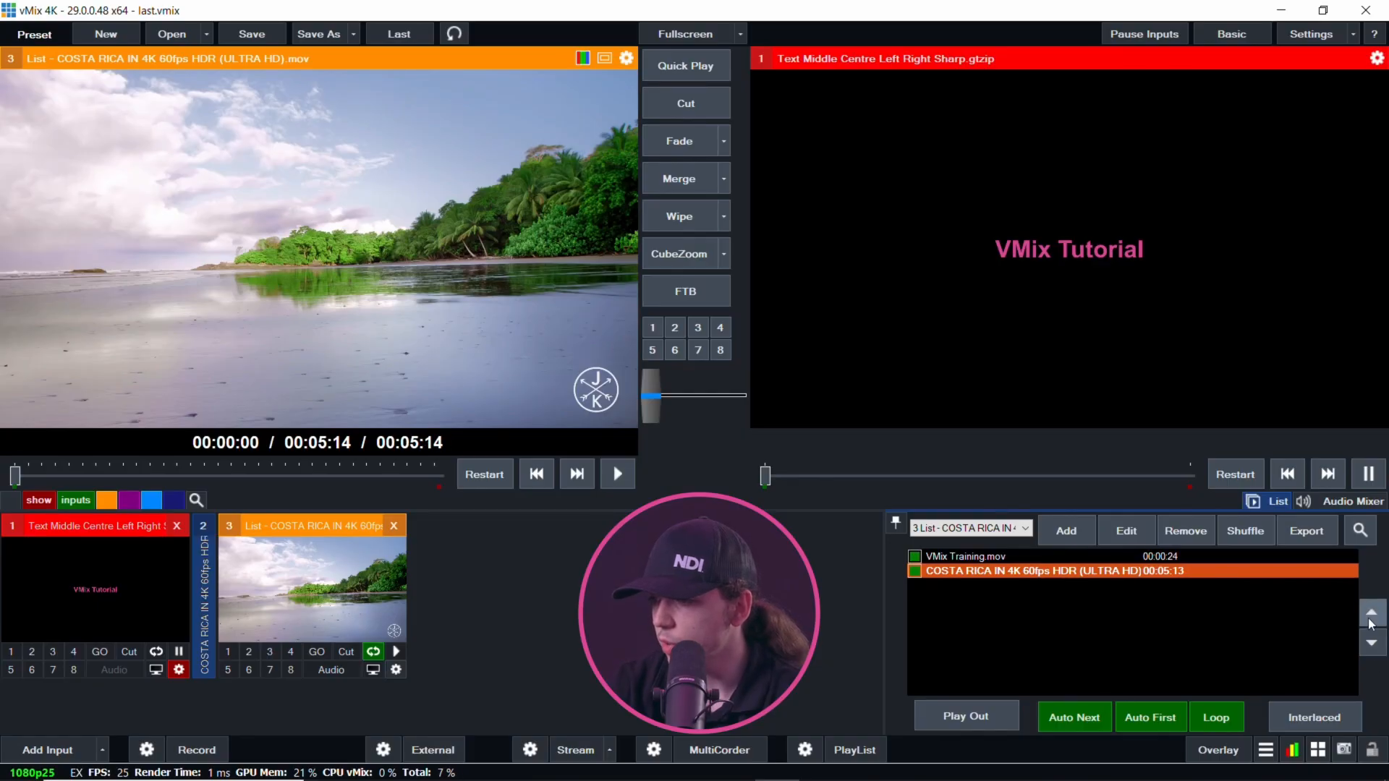
{"action": "left_click", "coordinate": [1372, 615]}
{"action": "left_click", "coordinate": [1372, 643]}
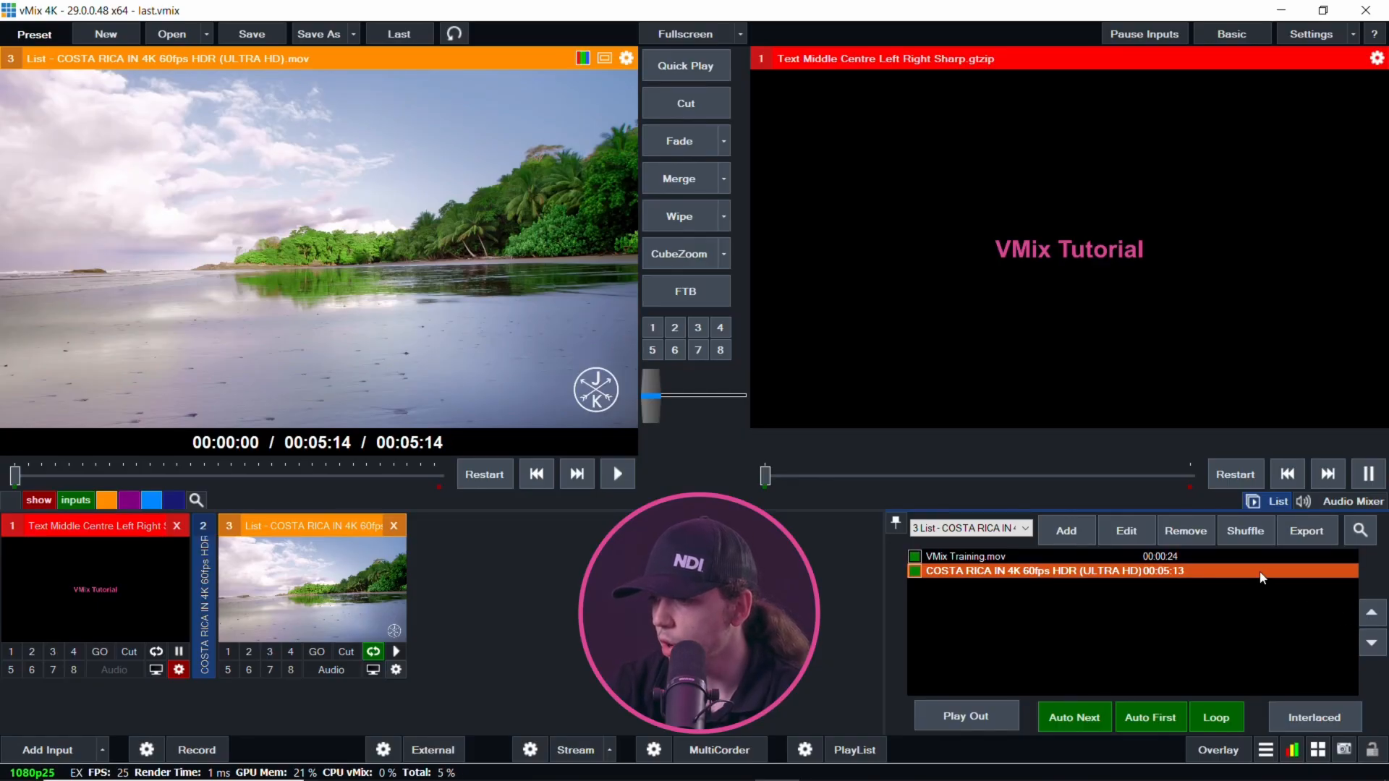
Cut the list to the output with Auto First on, and play the Costa Rica clip from it.
{"action": "left_click", "coordinate": [677, 104]}
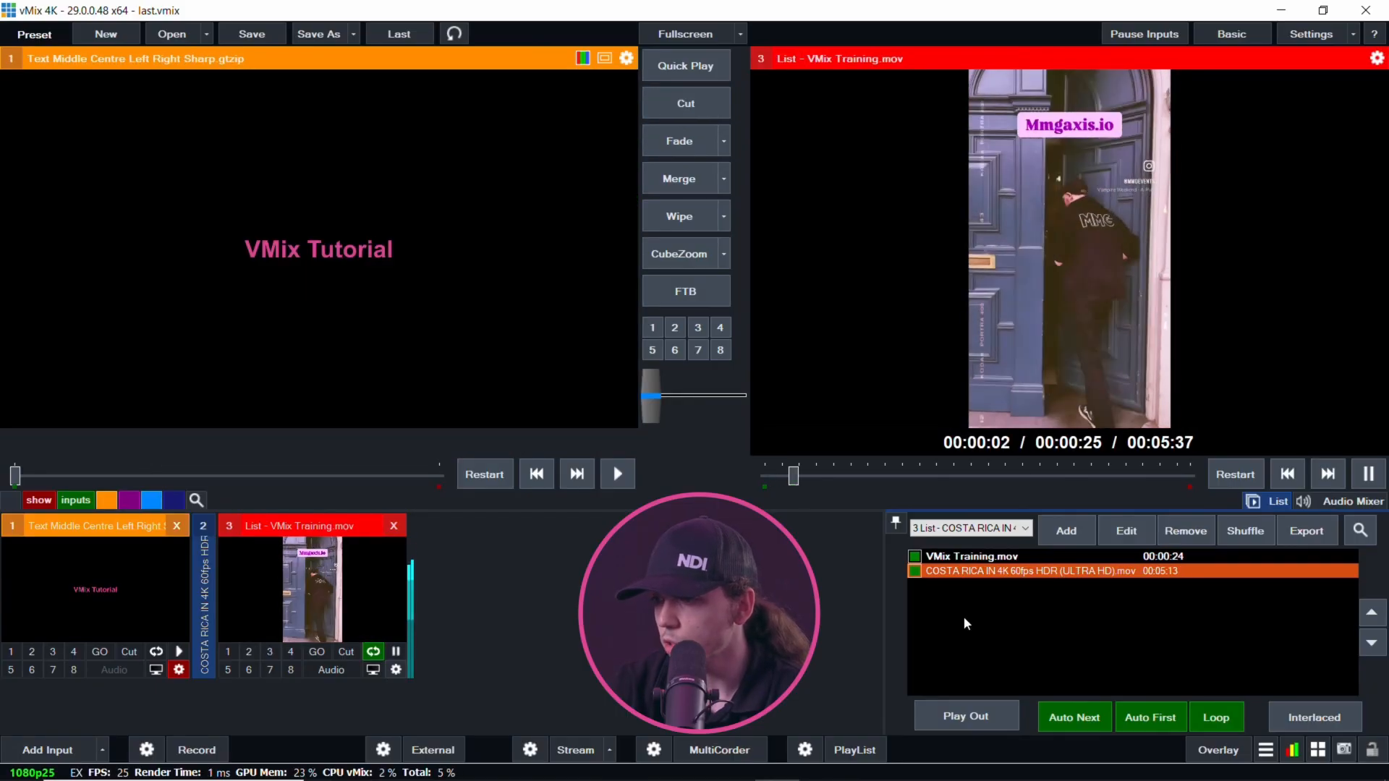
{"action": "left_click", "coordinate": [1135, 711]}
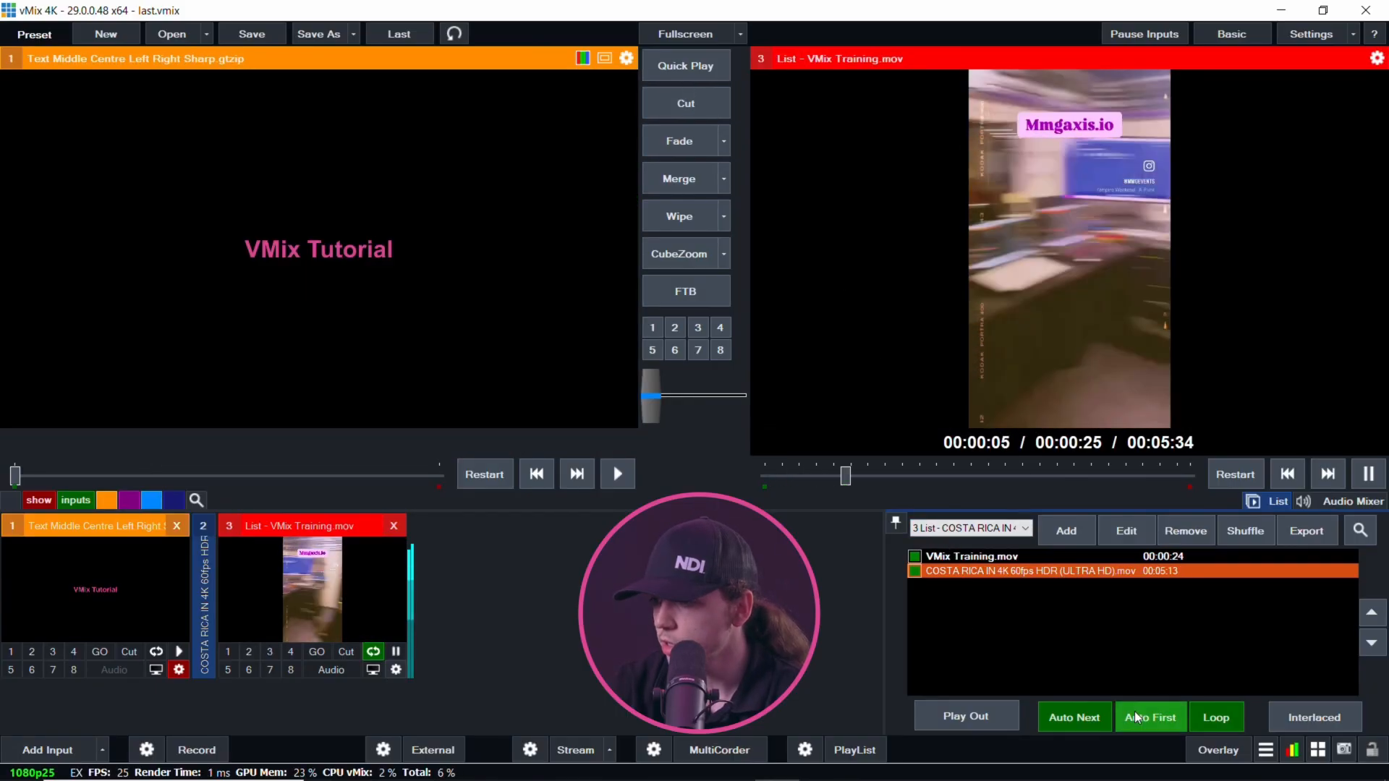
{"action": "double_click", "coordinate": [997, 573]}
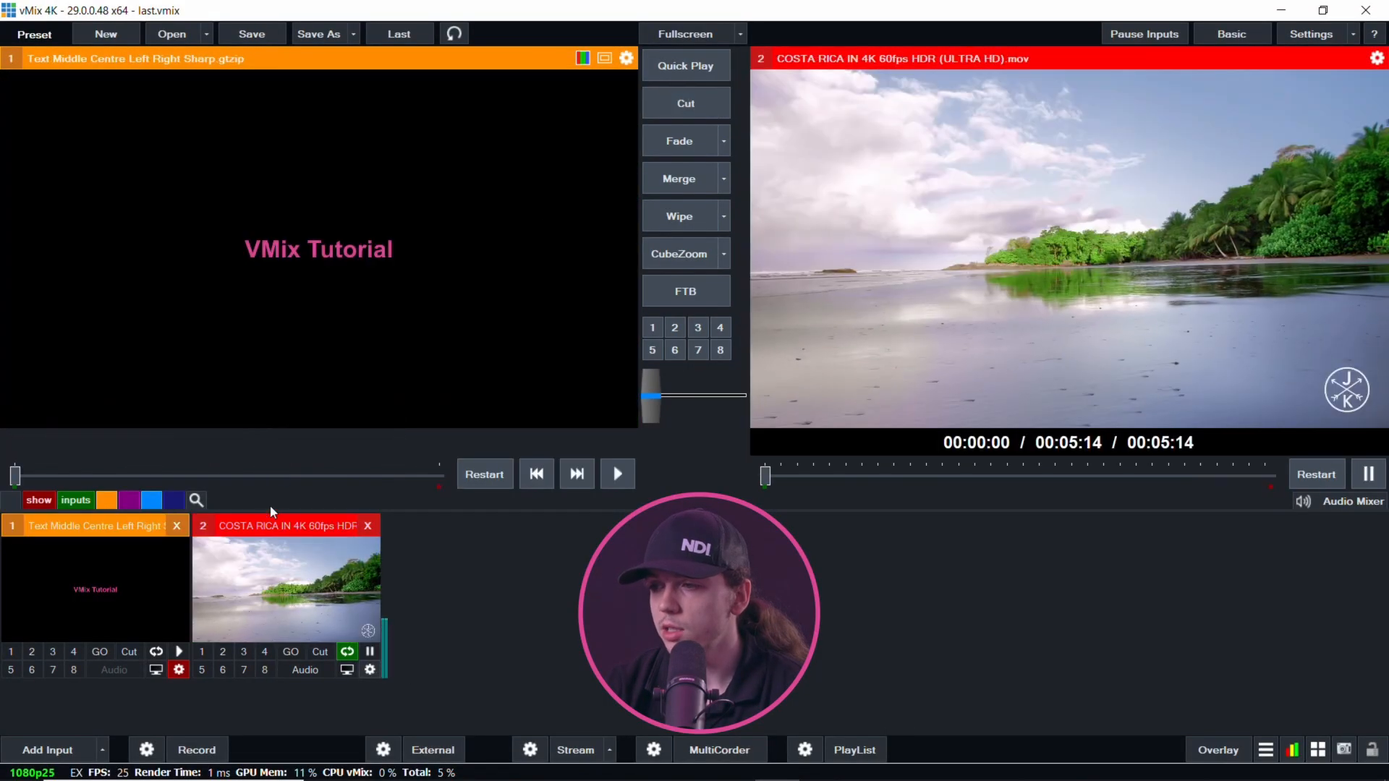
Start adding a Camera input and examine the available camera devices and the input selection.
{"action": "left_click", "coordinate": [43, 750]}
{"action": "left_click", "coordinate": [311, 191]}
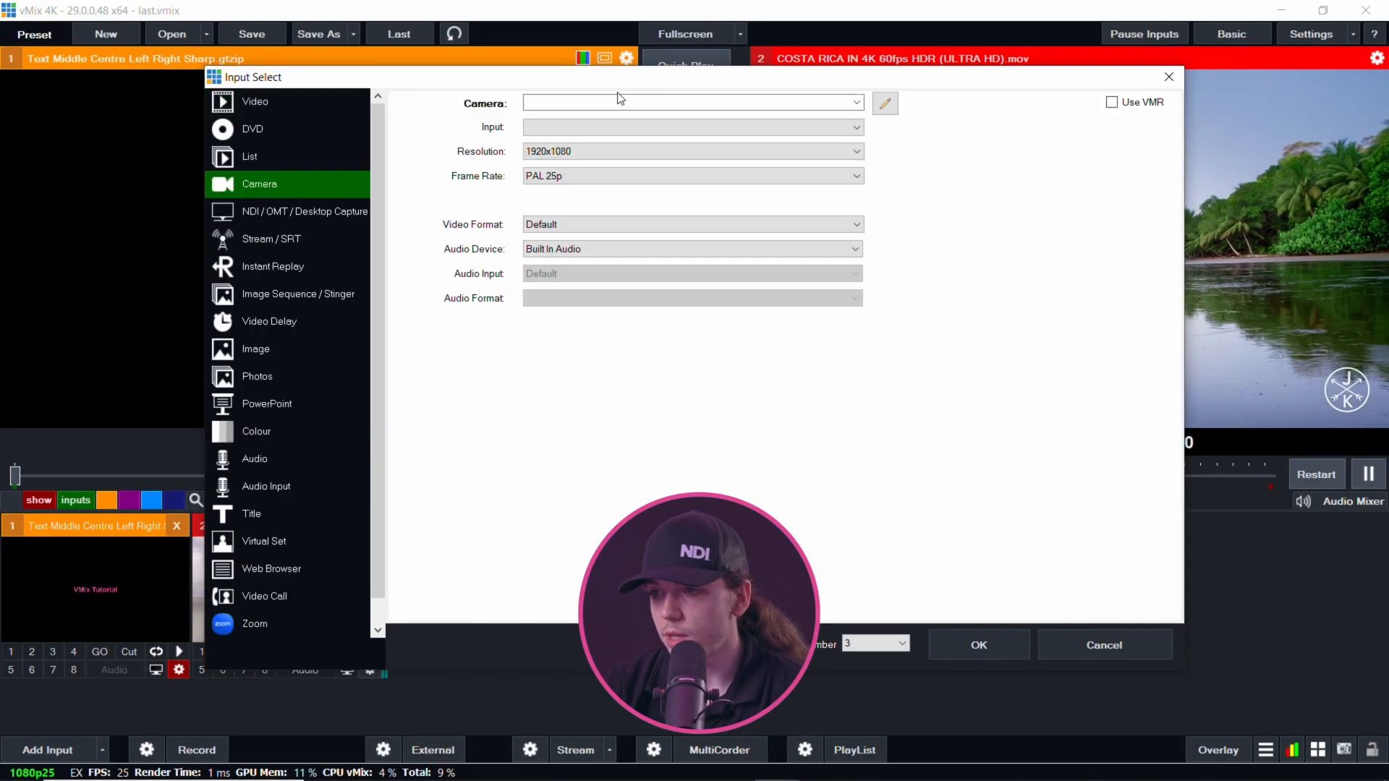
{"action": "left_click", "coordinate": [564, 105]}
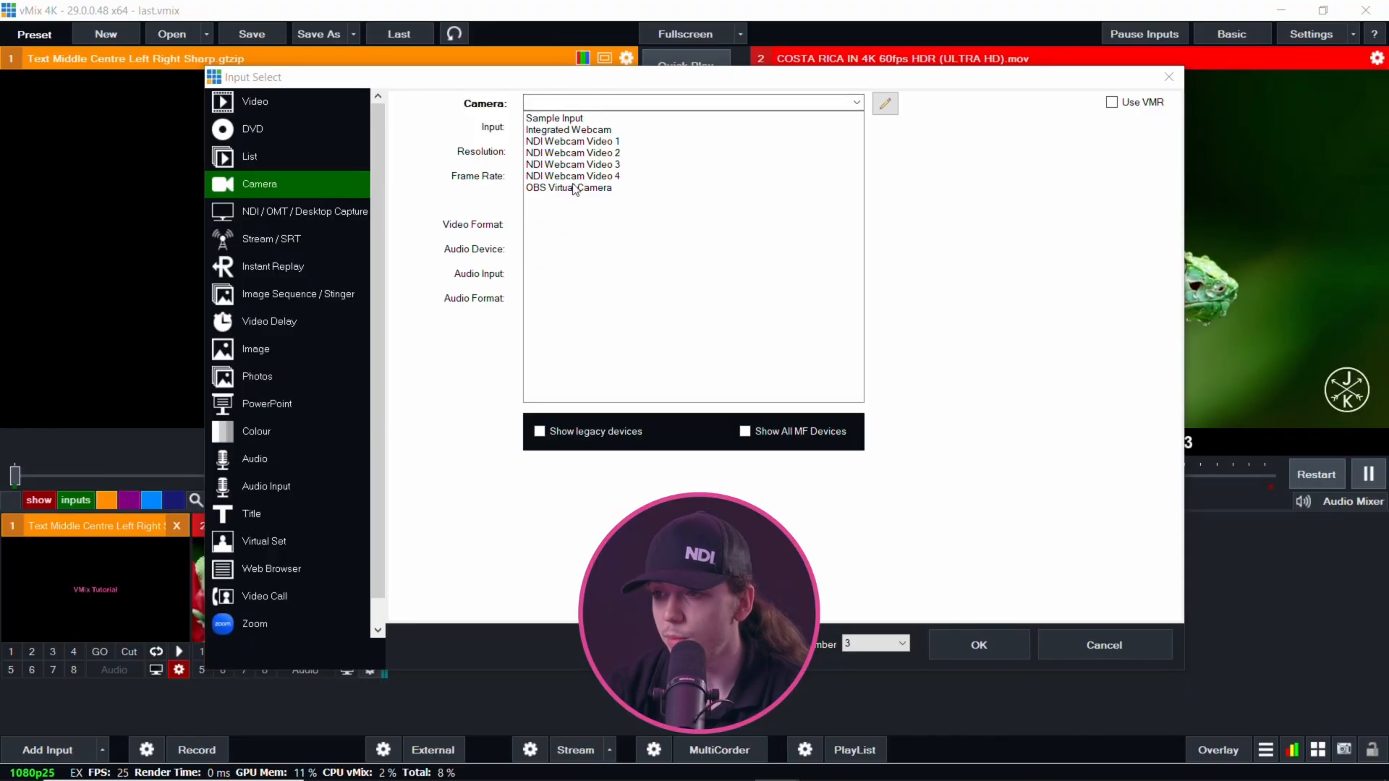
{"action": "left_click", "coordinate": [922, 213]}
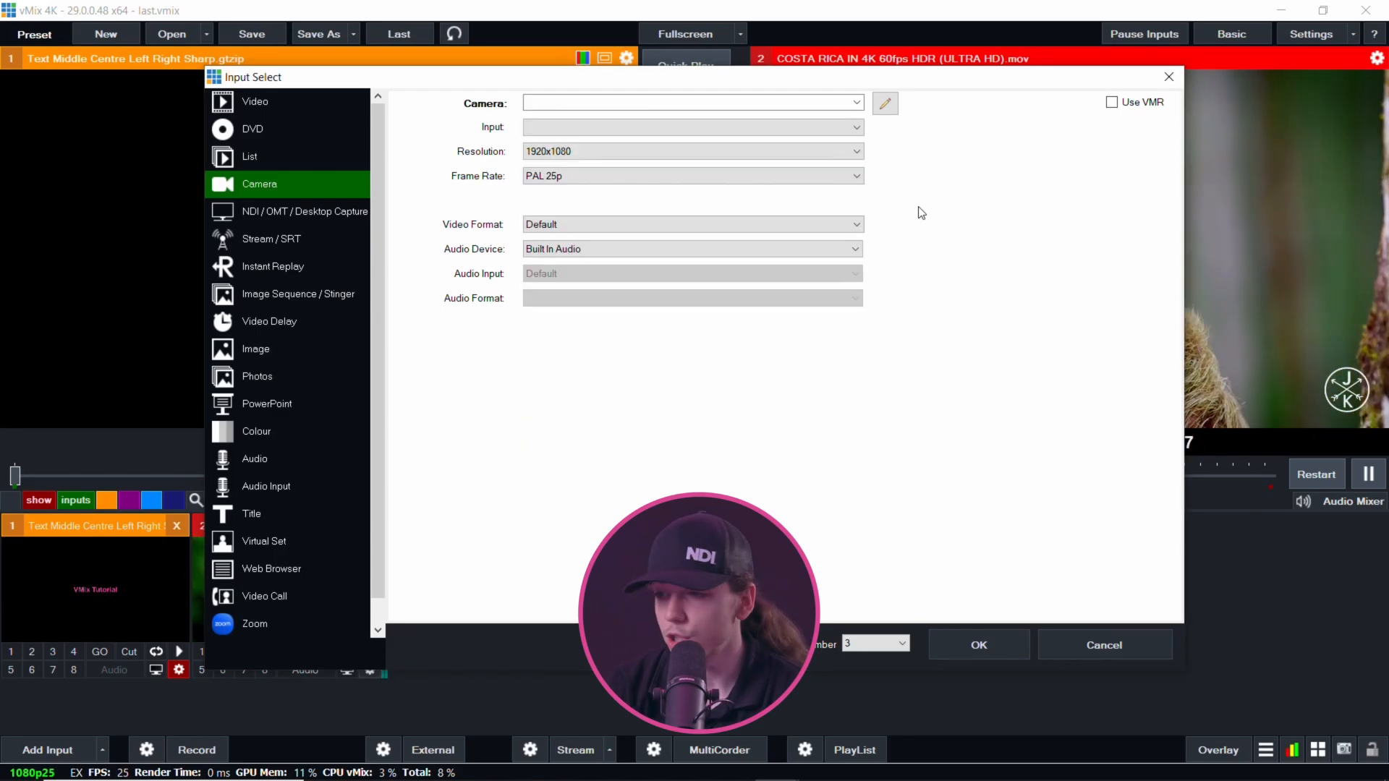
{"action": "left_click", "coordinate": [562, 107]}
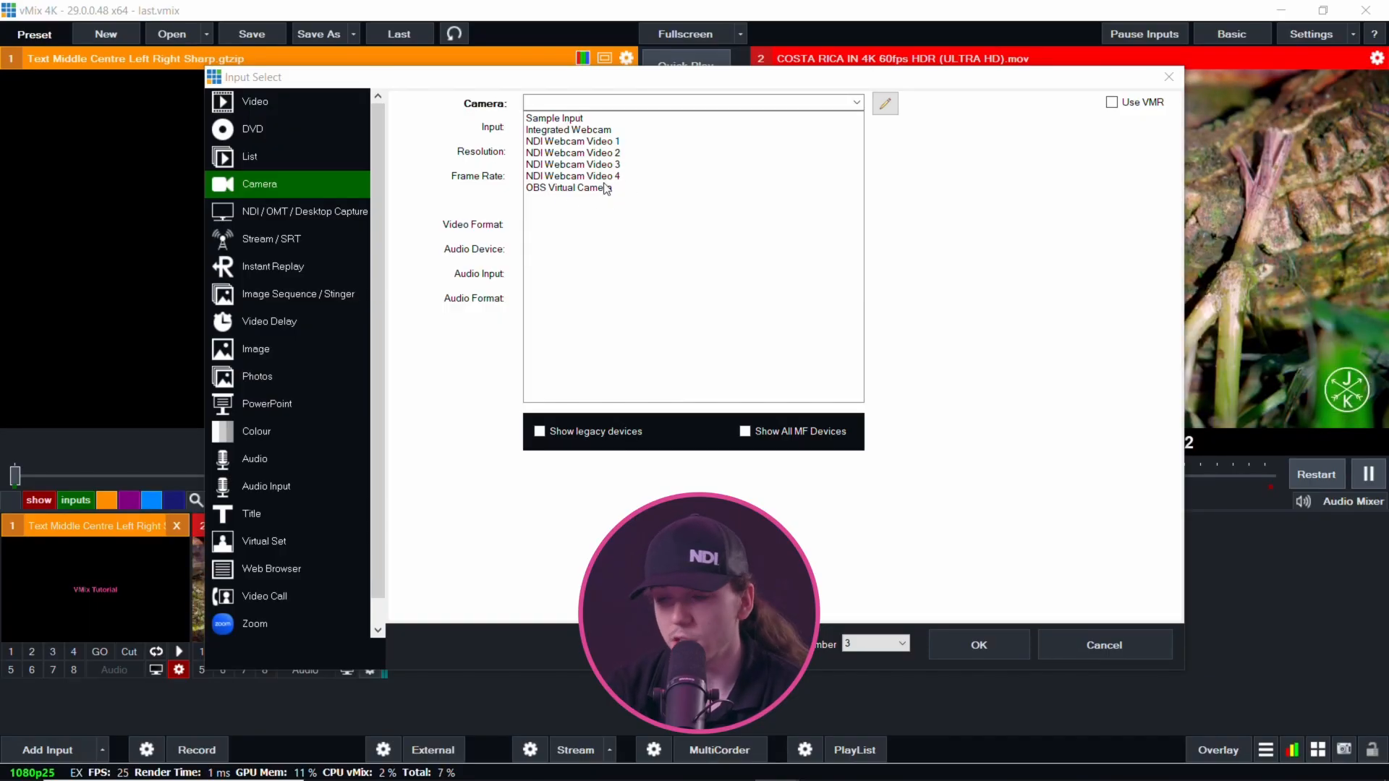
{"action": "left_click", "coordinate": [1022, 207]}
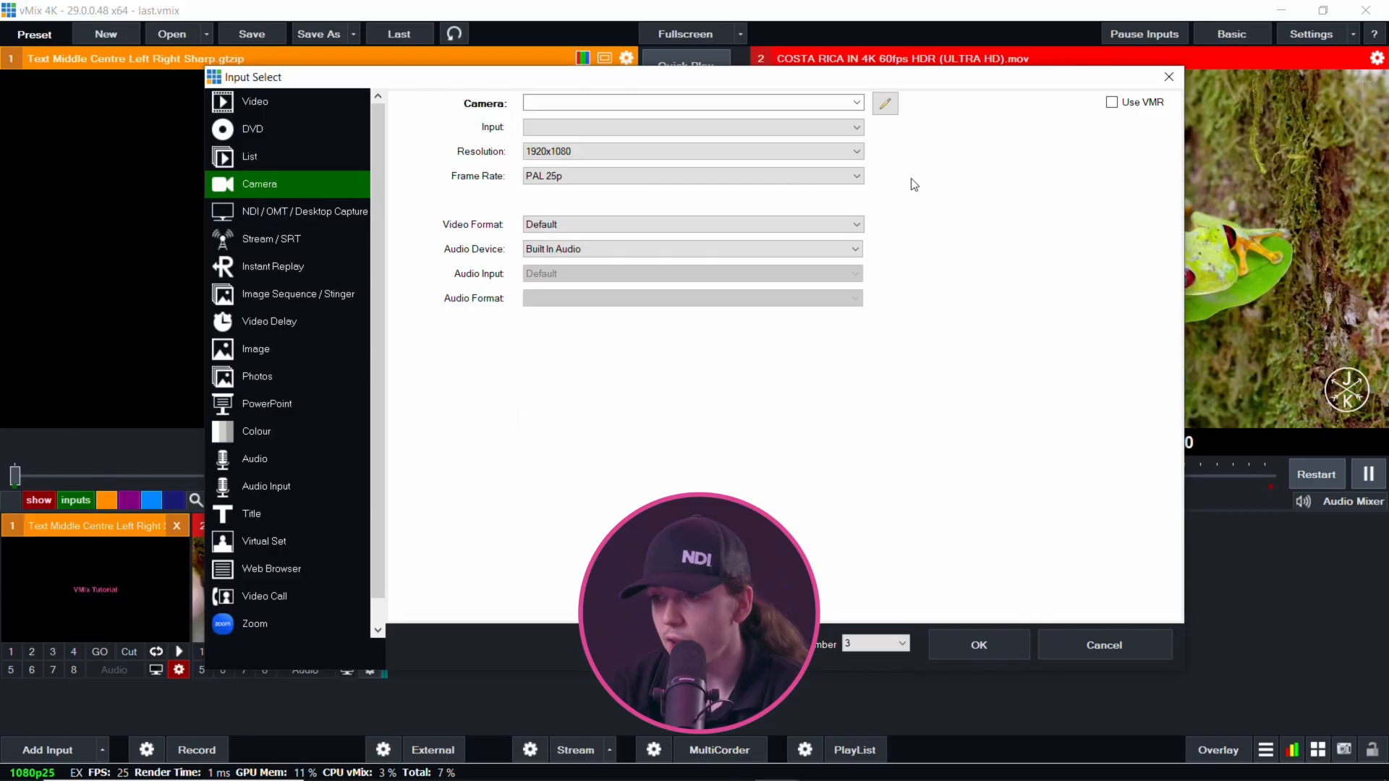
{"action": "left_click", "coordinate": [649, 133]}
{"action": "left_click", "coordinate": [647, 132]}
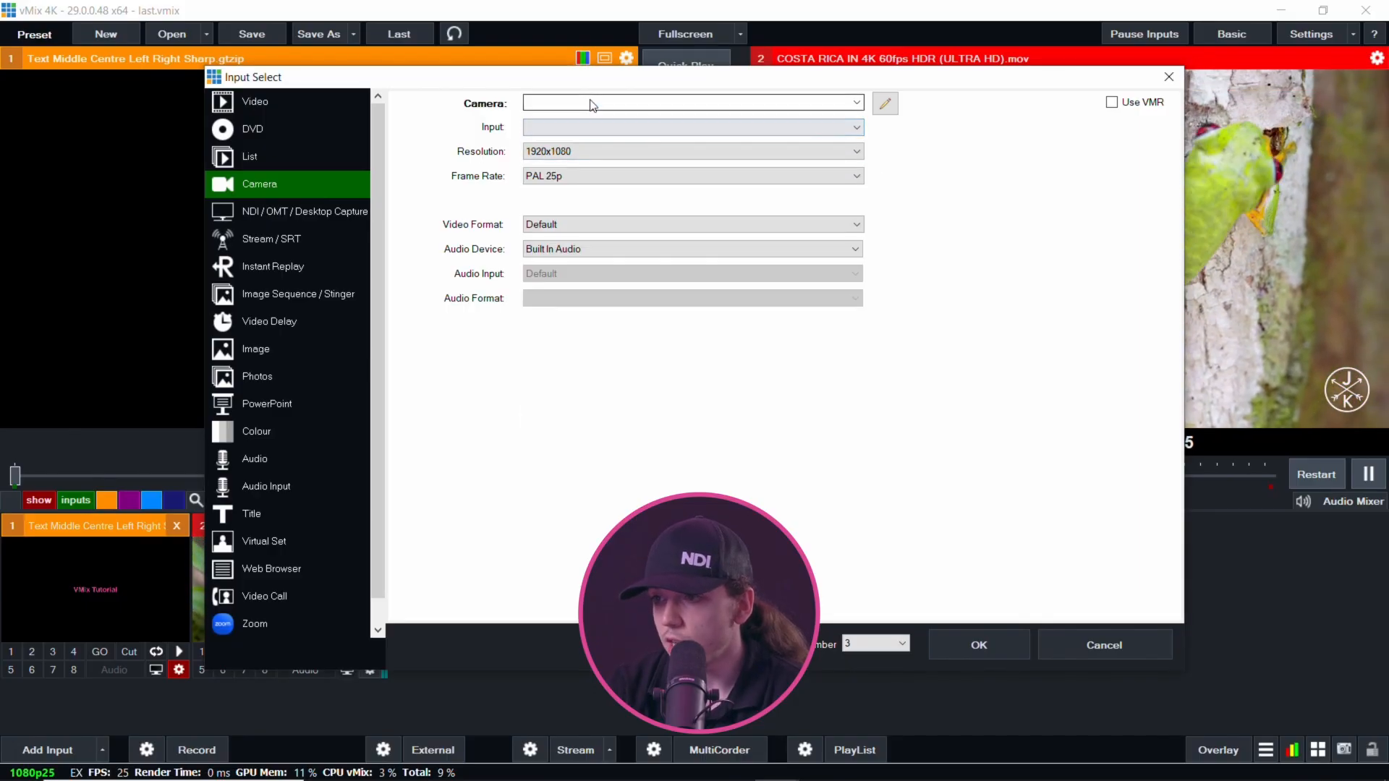
{"action": "left_click", "coordinate": [589, 103]}
{"action": "left_click", "coordinate": [589, 104]}
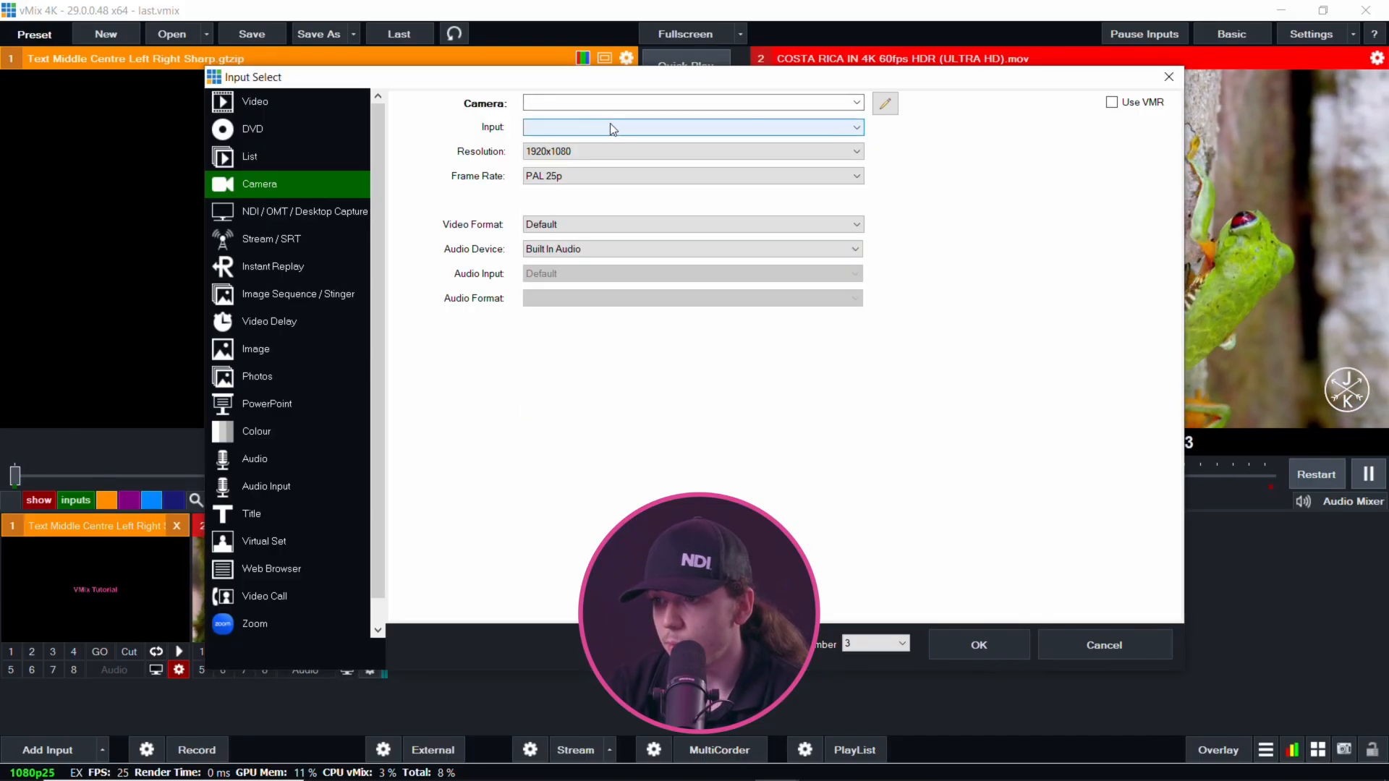
Review the Camera input's resolution, frame rate and video format options.
{"action": "left_click", "coordinate": [577, 152]}
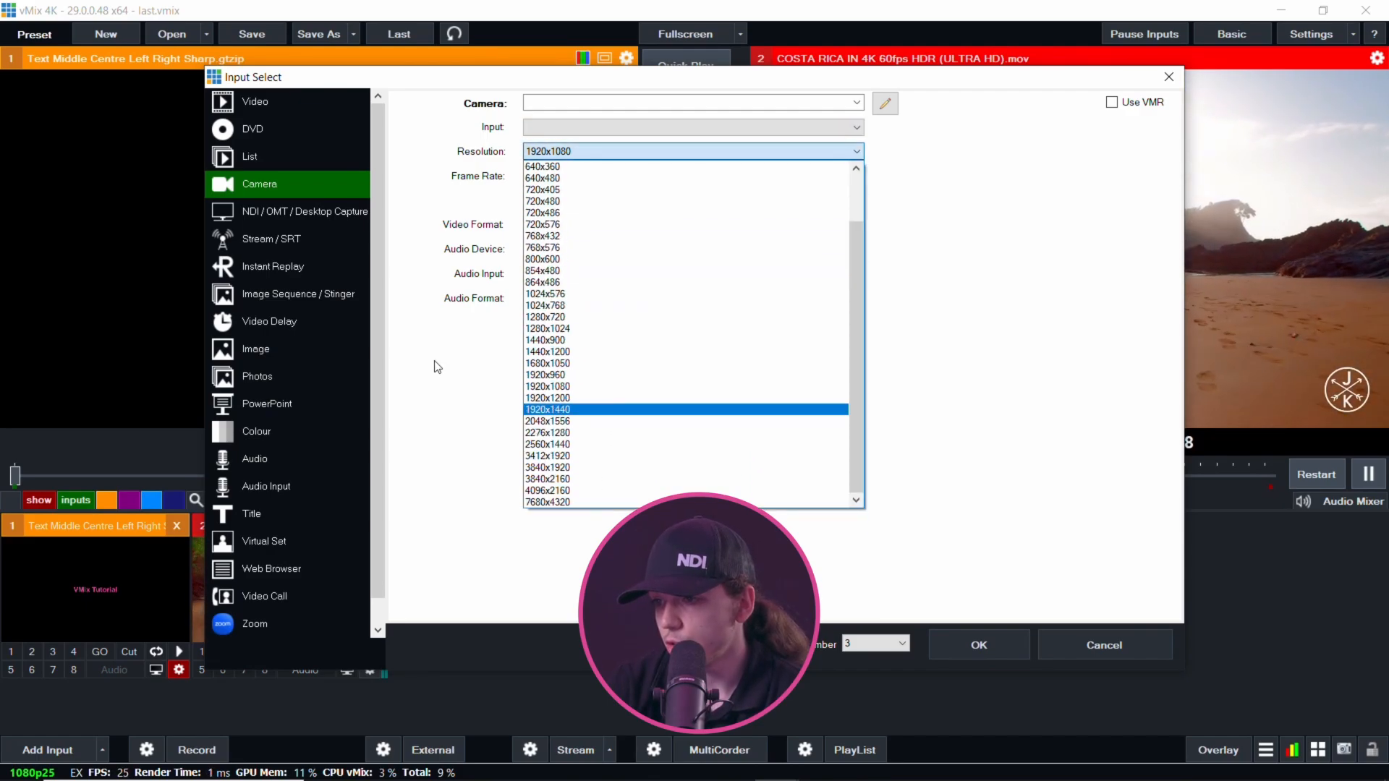
{"action": "left_click", "coordinate": [505, 277]}
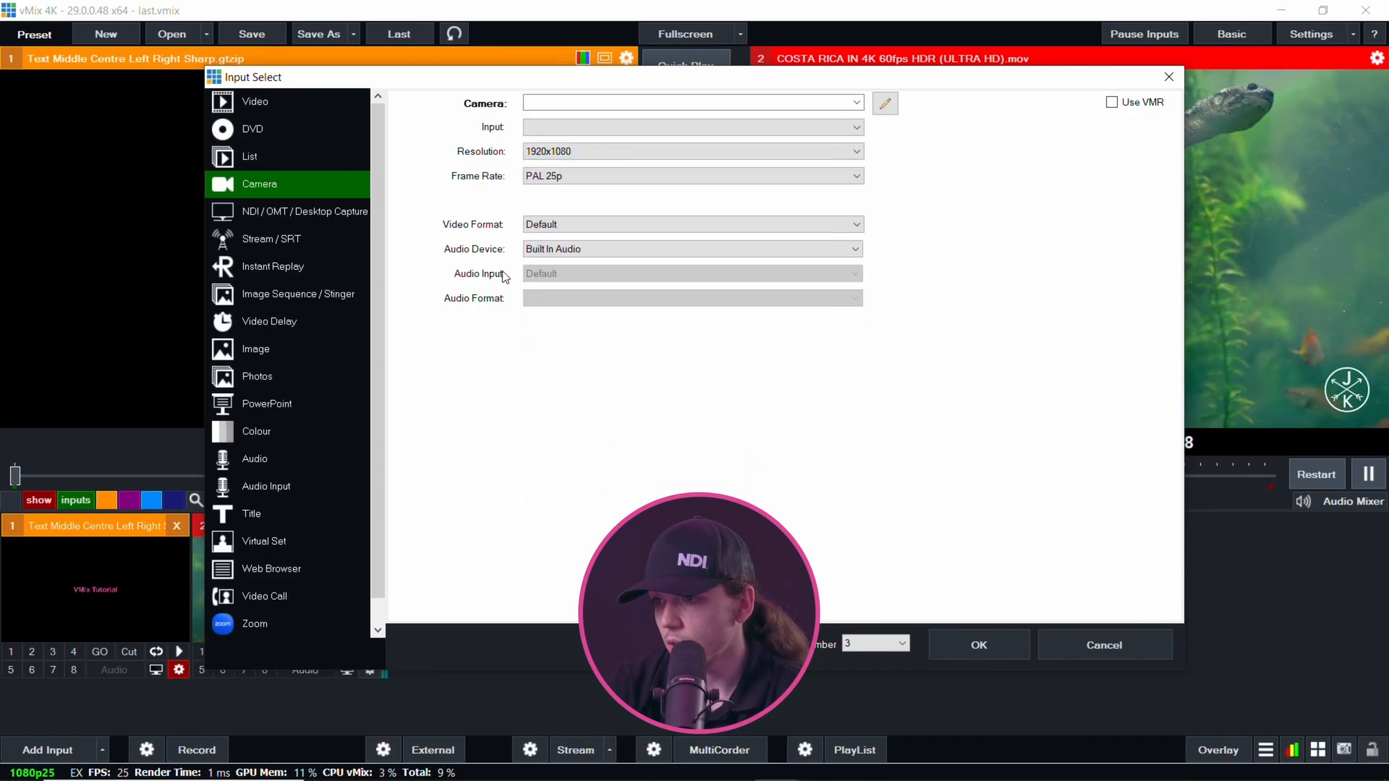
{"action": "left_click", "coordinate": [537, 176]}
{"action": "left_click", "coordinate": [537, 176]}
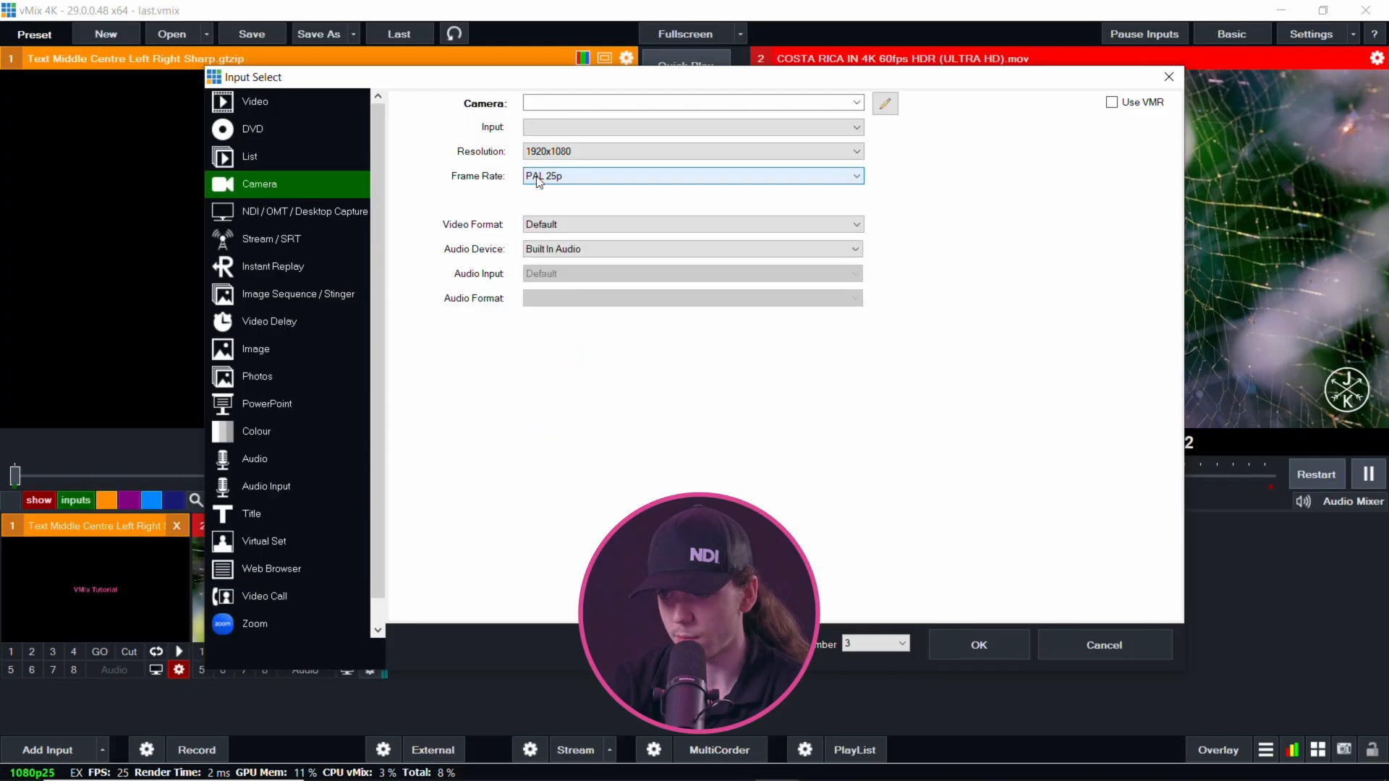
{"action": "left_click", "coordinate": [571, 225]}
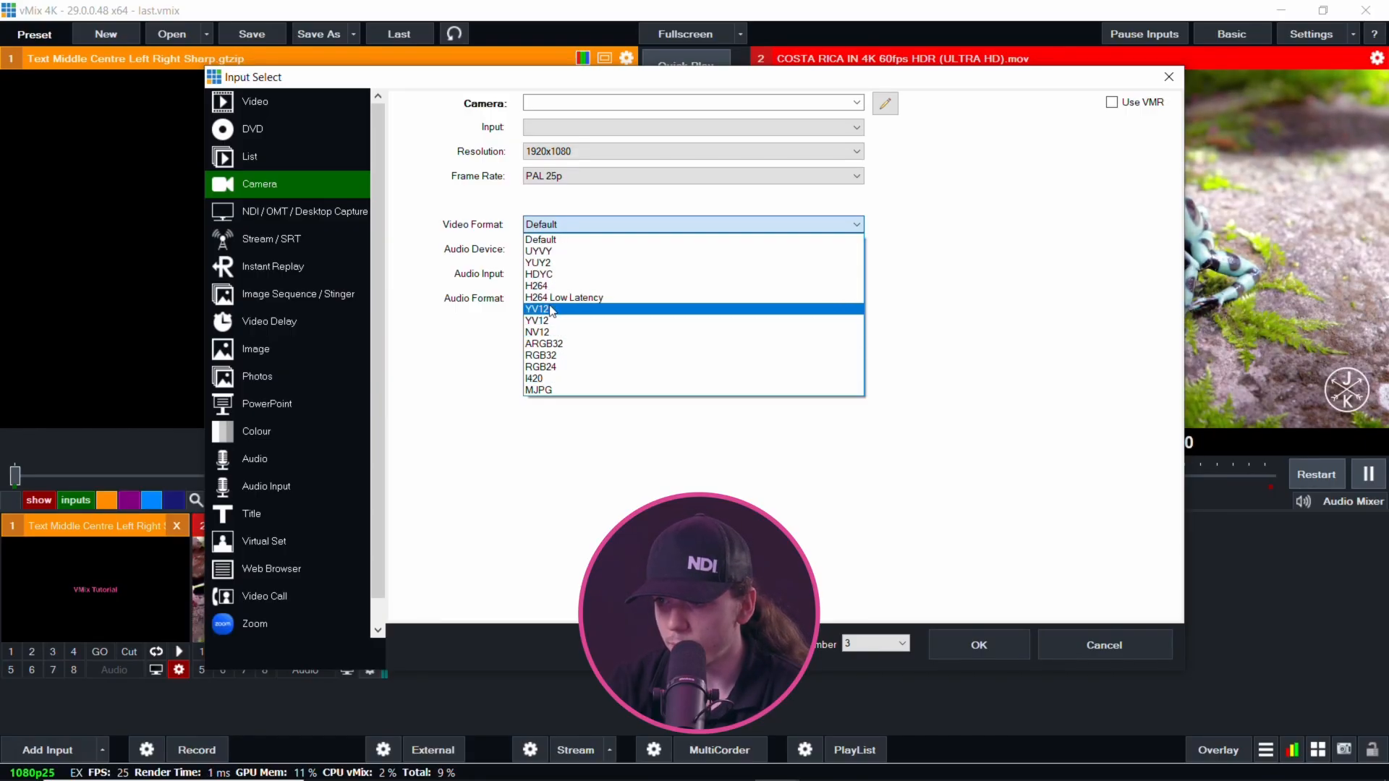
{"action": "left_click", "coordinate": [493, 349]}
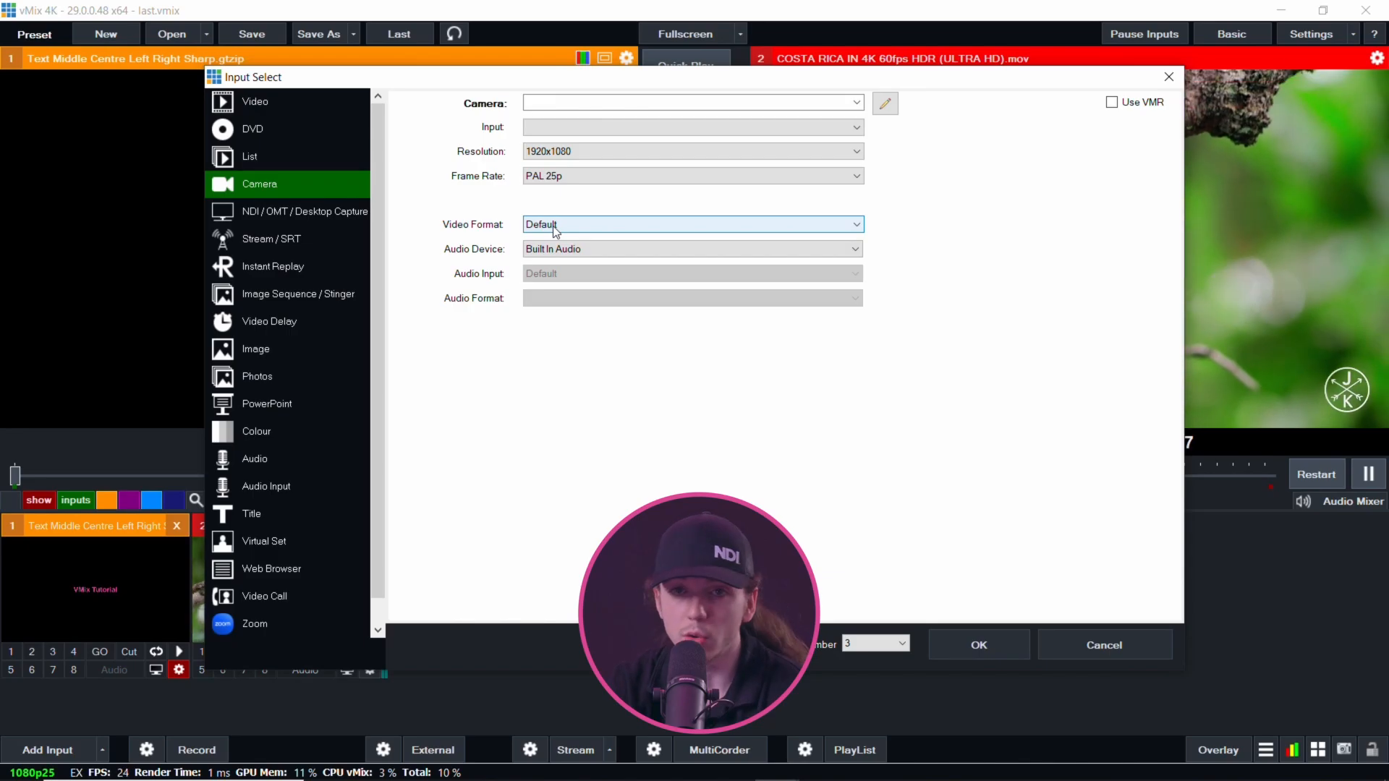
Set the Camera input's audio device to vMix Audio - Bus A and check its audio format options.
{"action": "left_click", "coordinate": [558, 250]}
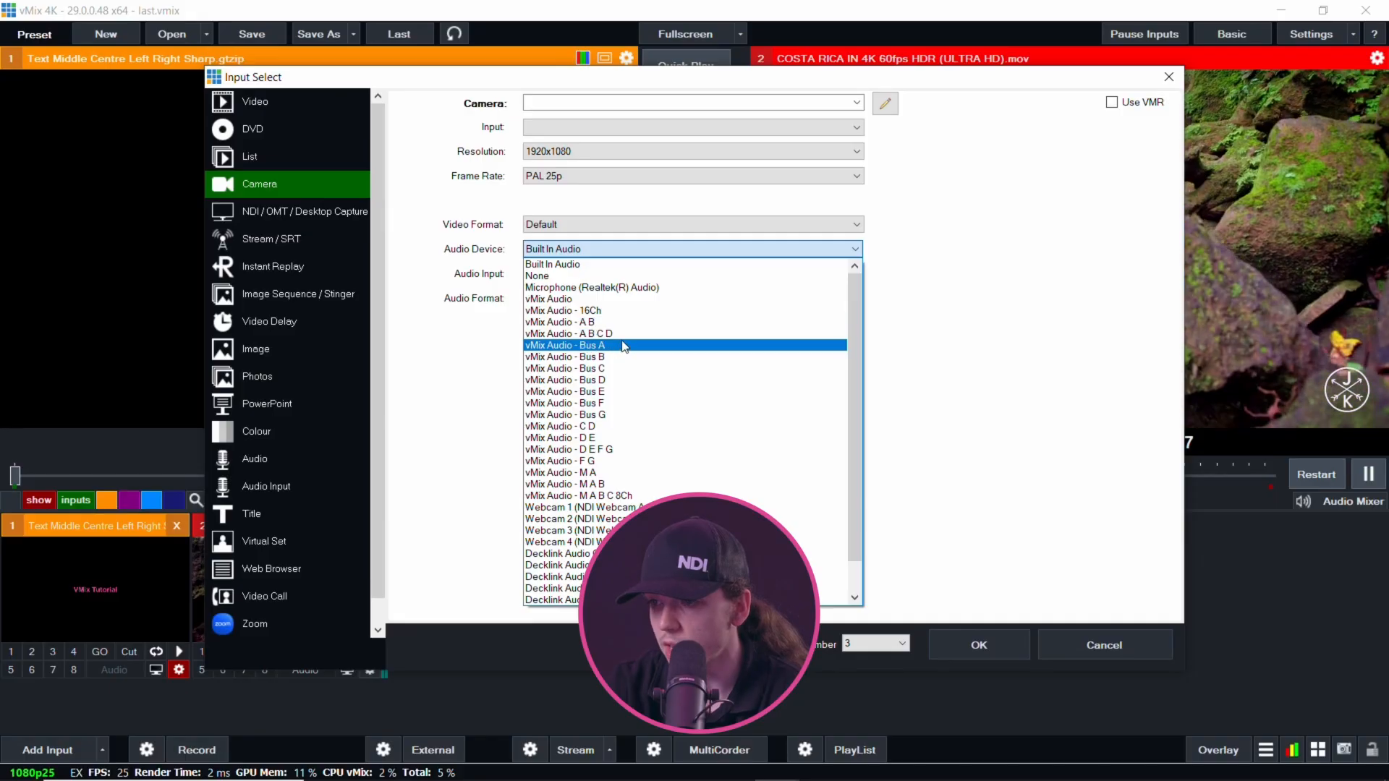
{"action": "left_click", "coordinate": [599, 345]}
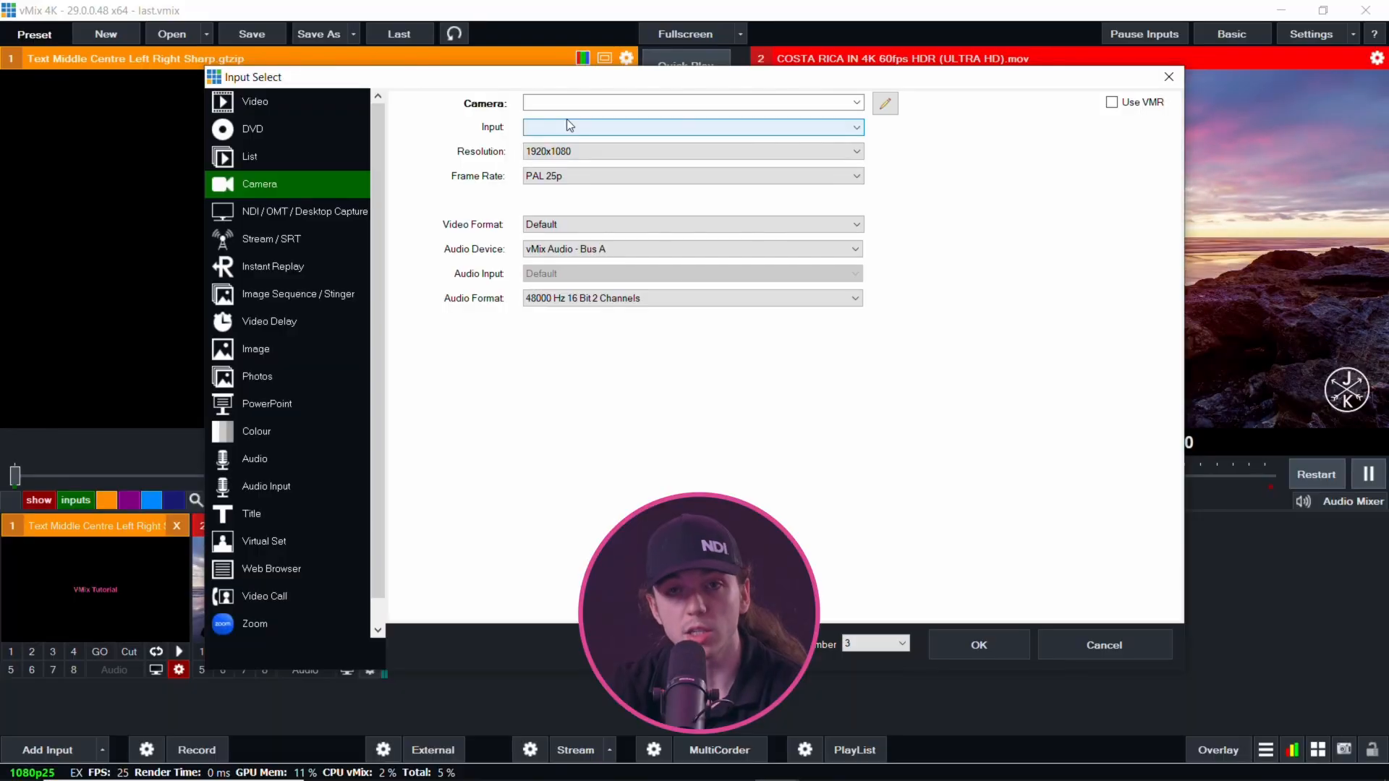
{"action": "left_click", "coordinate": [591, 300]}
{"action": "left_click", "coordinate": [593, 302]}
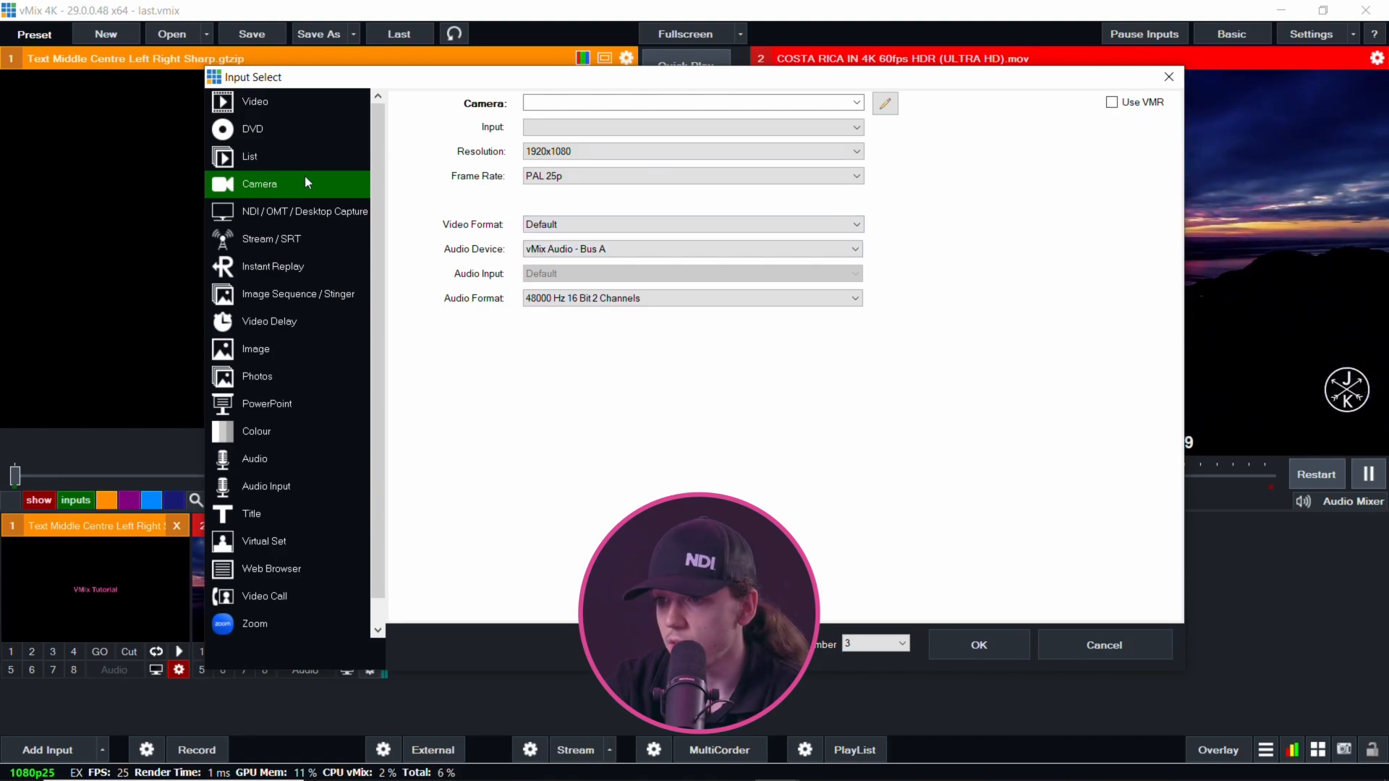
Add the MMG AXIS ISE01 Intel UHD Graphics 630 1 NDI source as an input, and remove it again.
{"action": "left_click", "coordinate": [261, 214]}
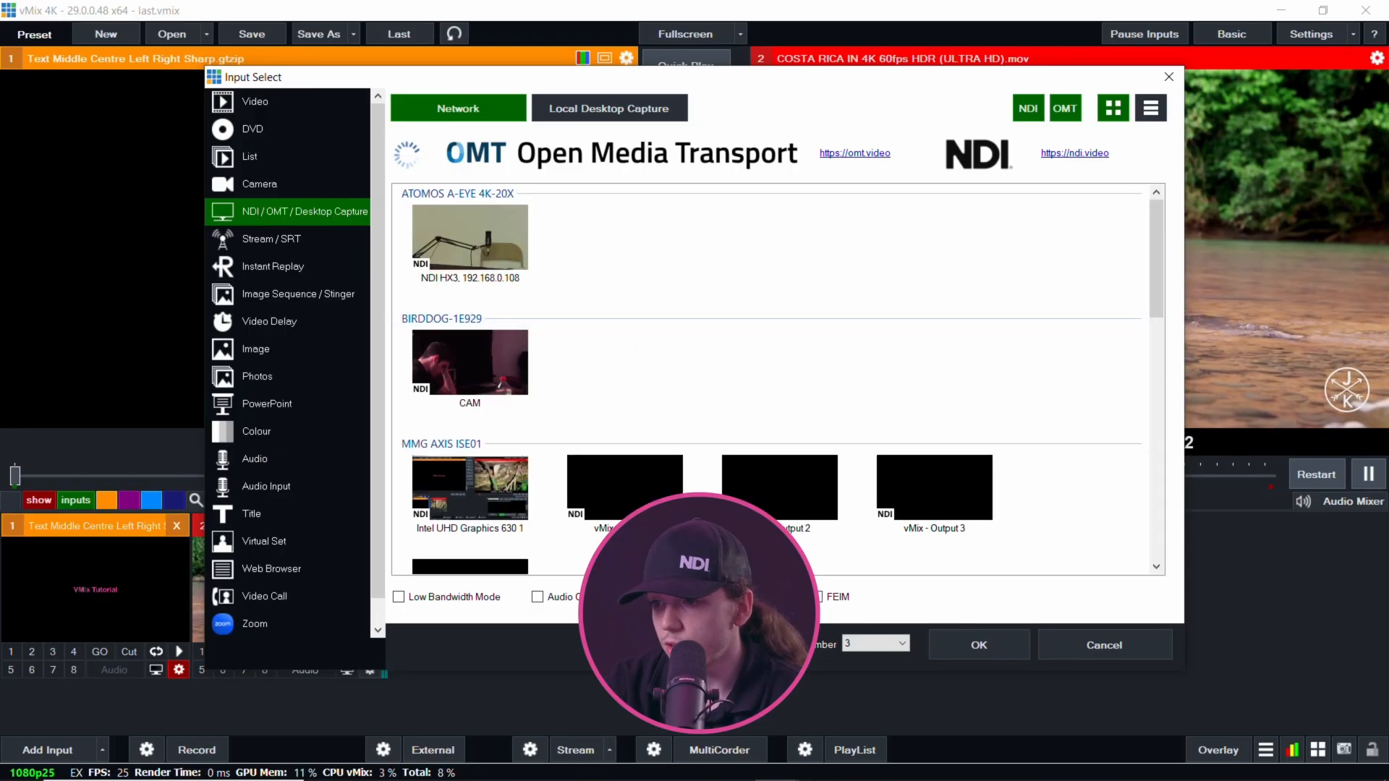
{"action": "scroll", "coordinate": [646, 402], "scroll_direction": "down", "scroll_amount": 2}
{"action": "scroll", "coordinate": [778, 379], "scroll_direction": "down", "scroll_amount": 4}
{"action": "scroll", "coordinate": [777, 379], "scroll_direction": "up", "scroll_amount": 6}
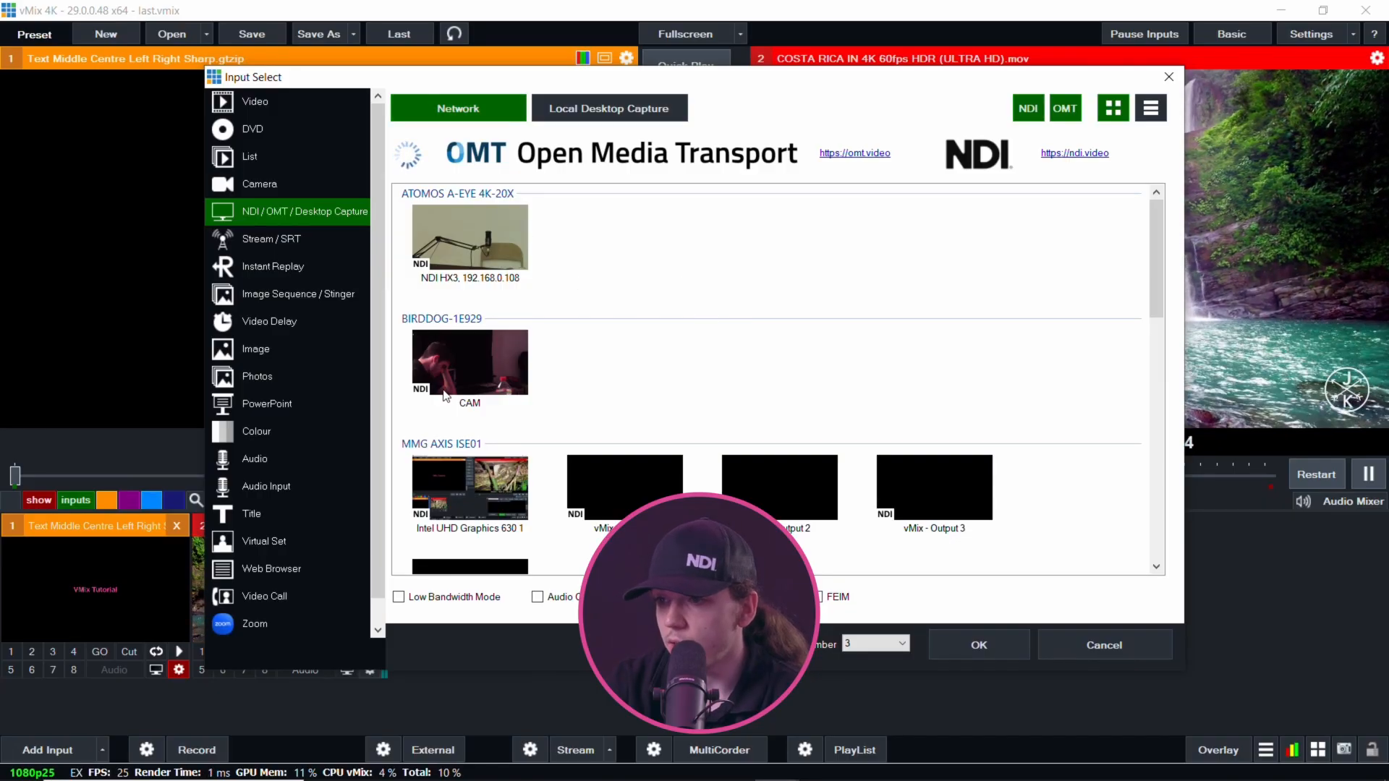
{"action": "left_click", "coordinate": [468, 353]}
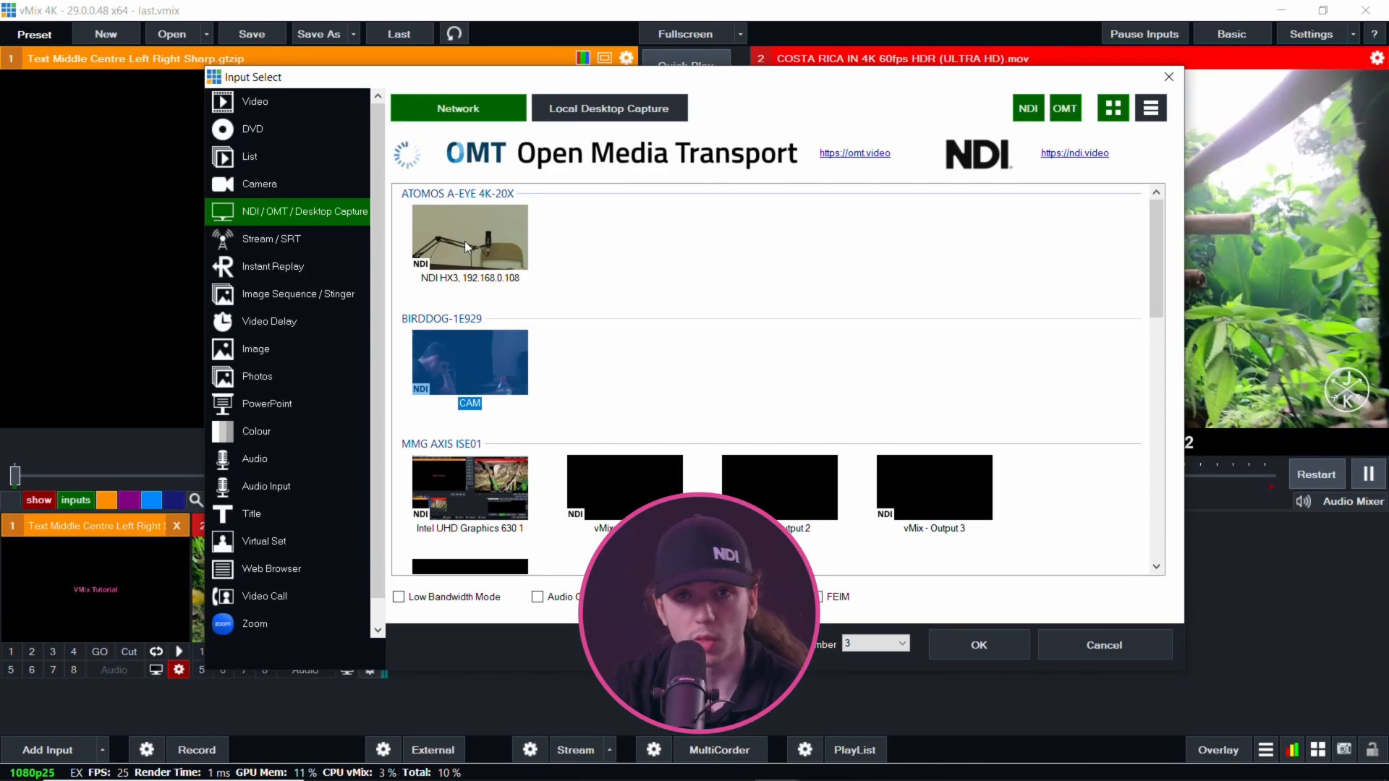
{"action": "double_click", "coordinate": [493, 498]}
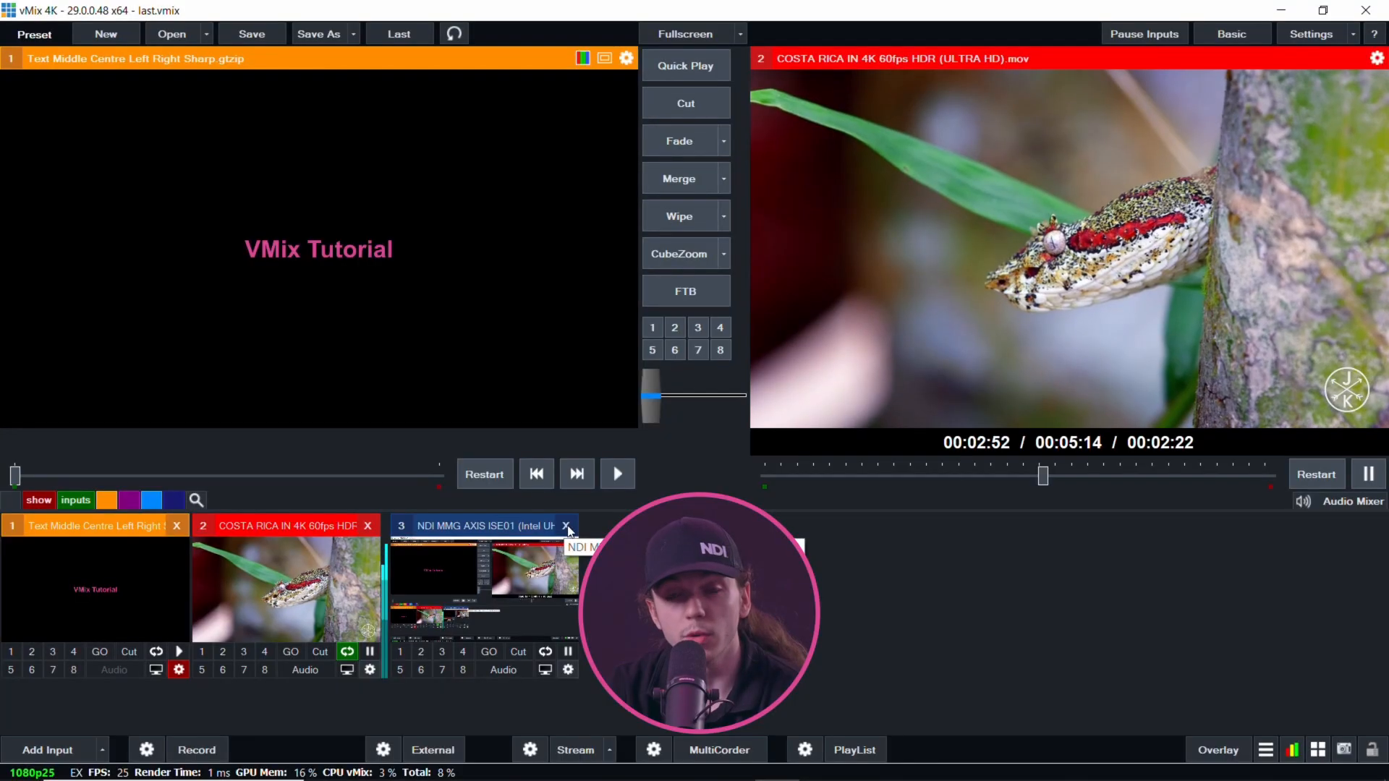
{"action": "left_click", "coordinate": [567, 527]}
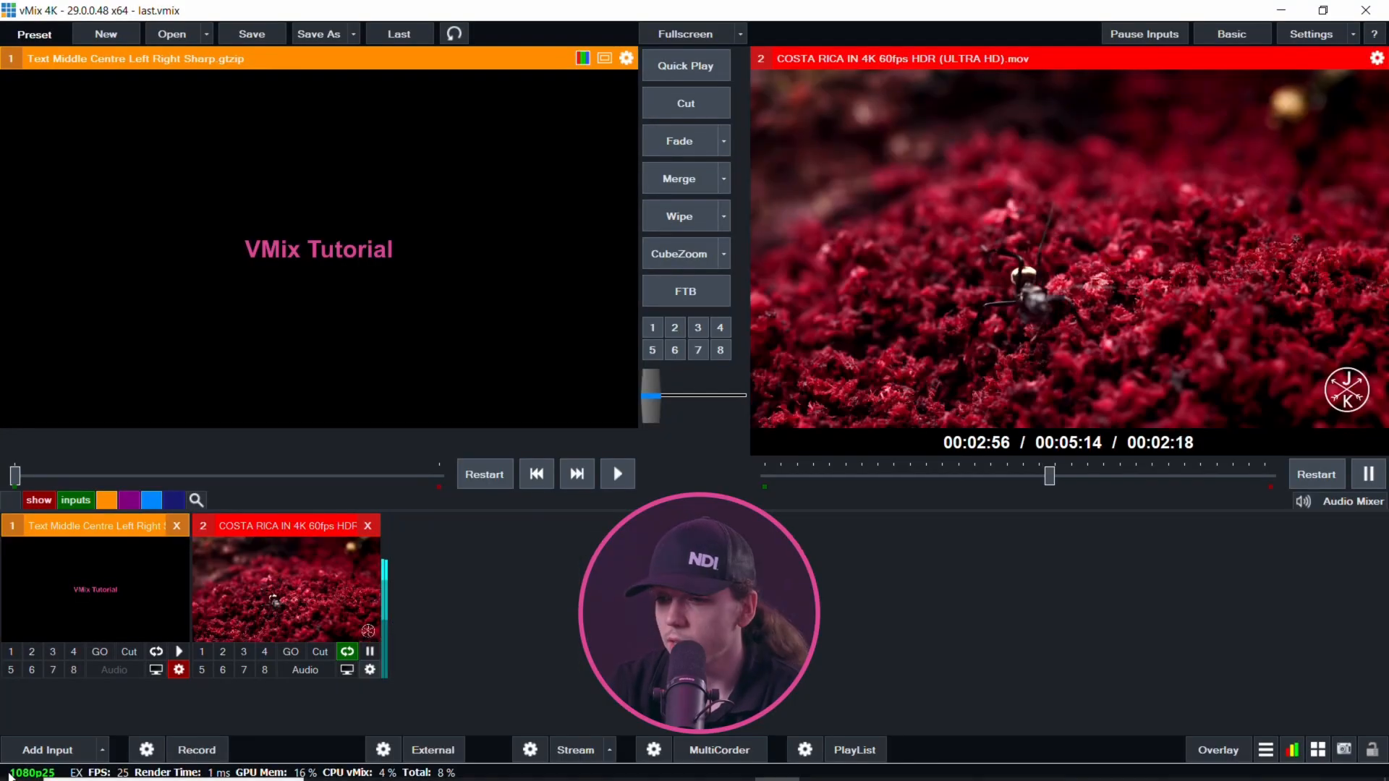
Start adding a Stream / SRT input and set its stream type to SRT (Caller).
{"action": "left_click", "coordinate": [47, 750]}
{"action": "left_click", "coordinate": [274, 240]}
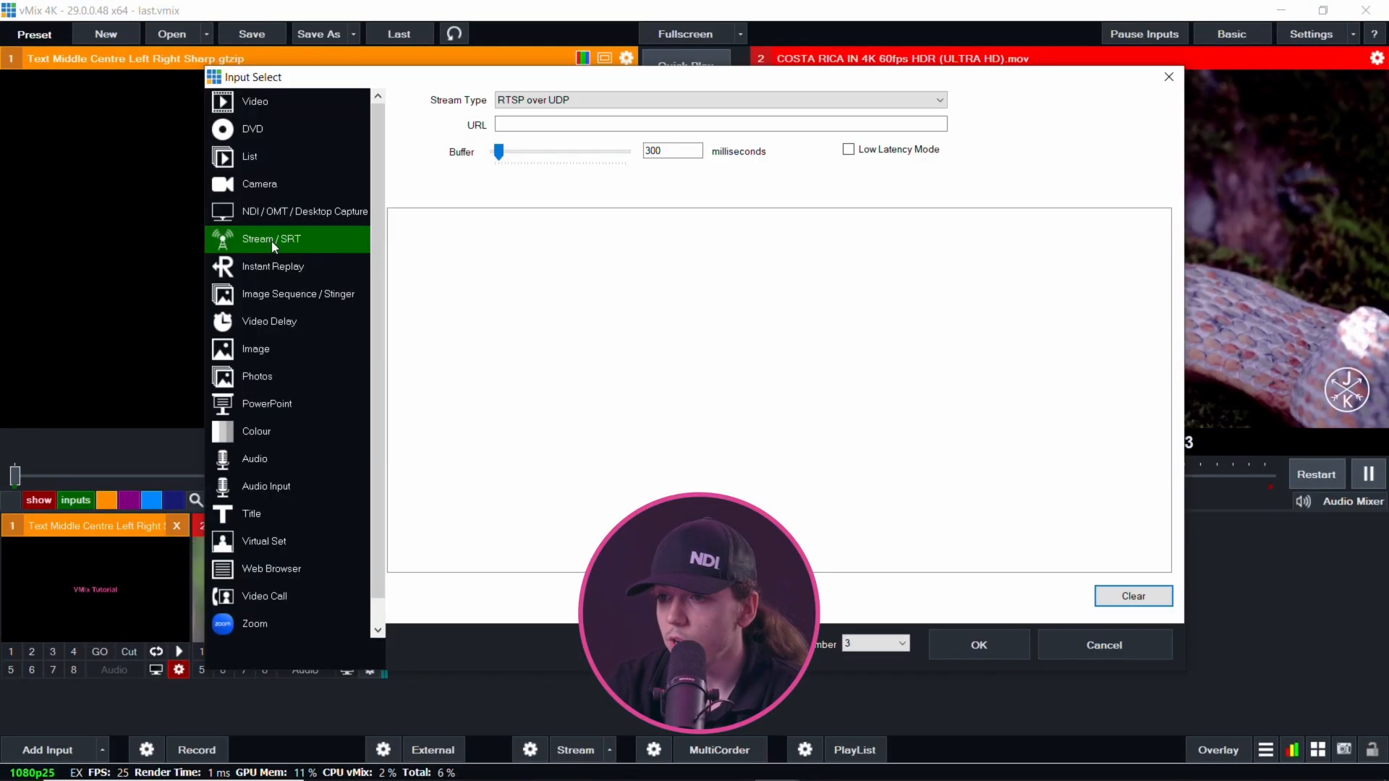
{"action": "left_click", "coordinate": [542, 102]}
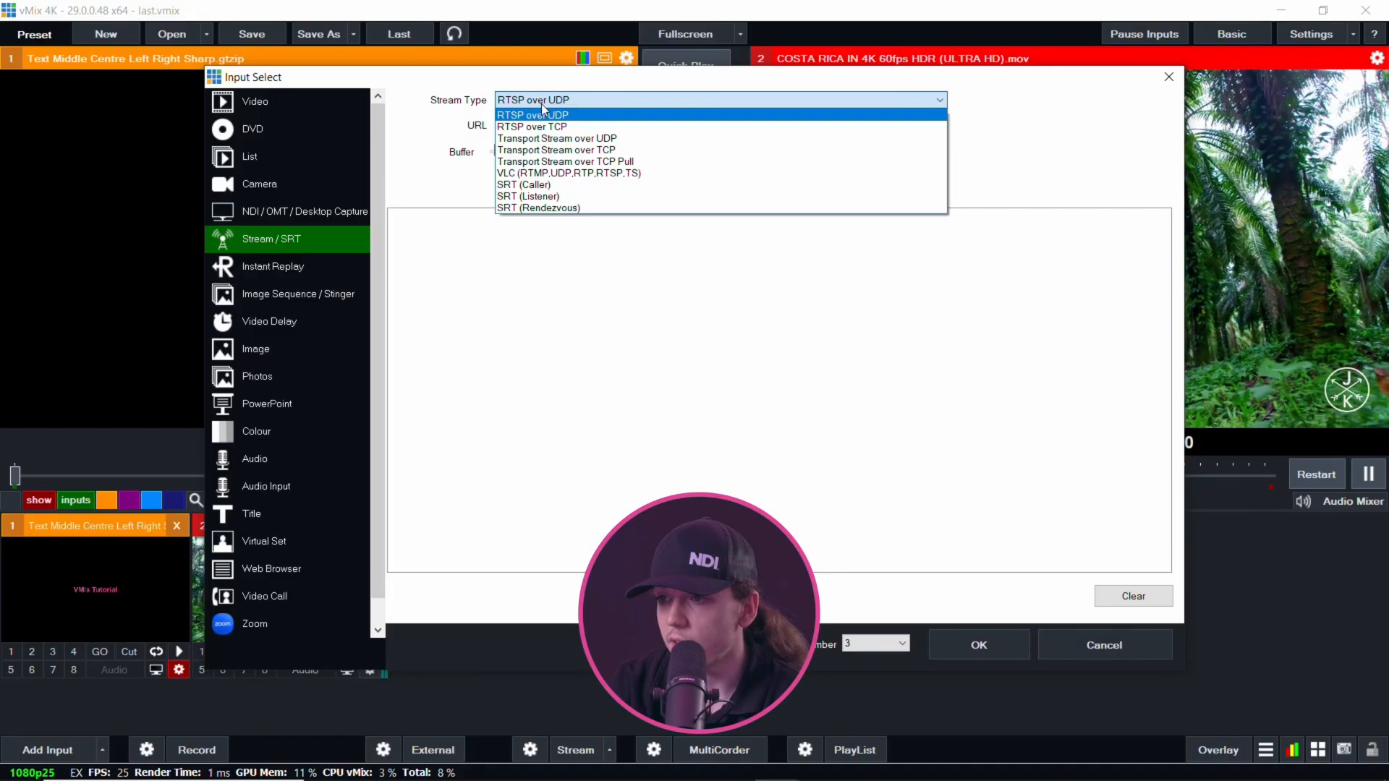
{"action": "left_click", "coordinate": [467, 195]}
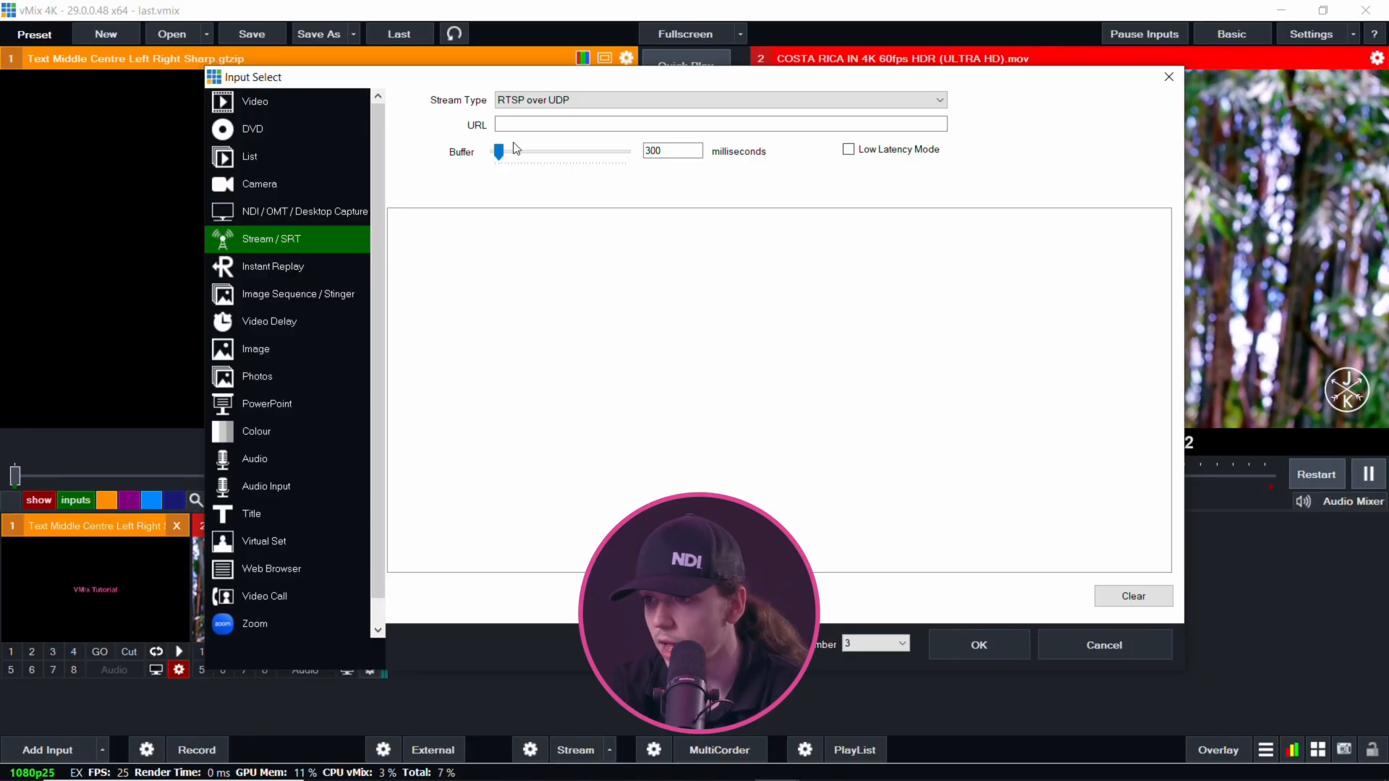
{"action": "left_click", "coordinate": [534, 101]}
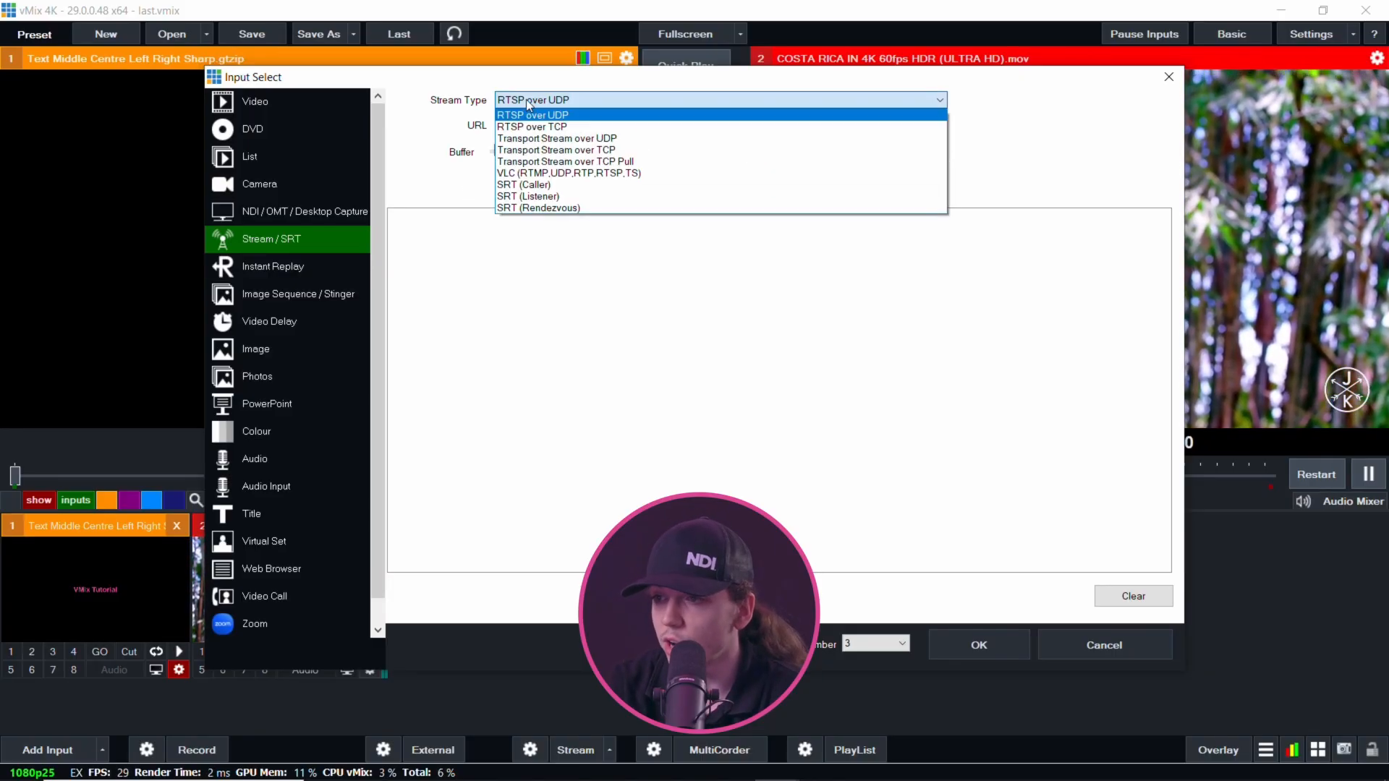
{"action": "left_click", "coordinate": [527, 185]}
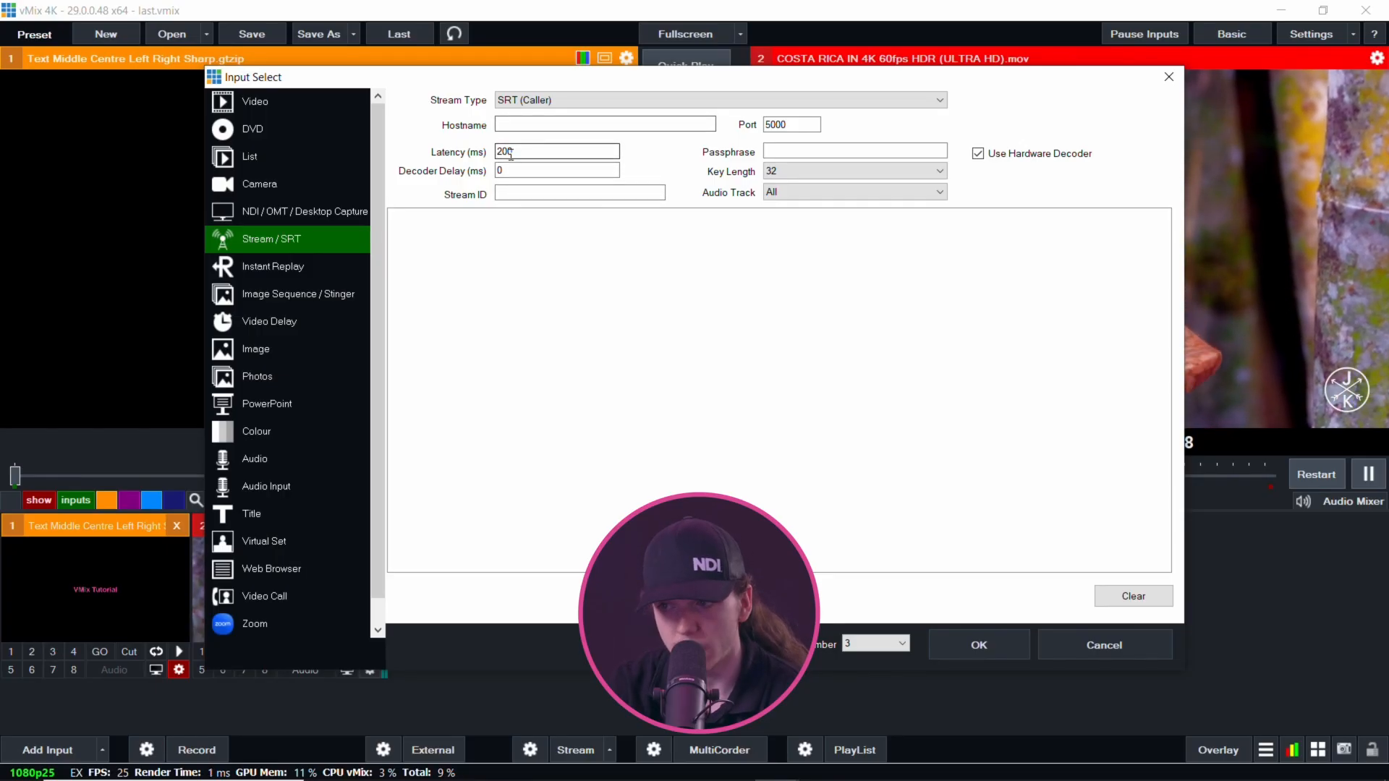
Try Output 1 as camera 1 in the Instant Replay input settings, and return it to None.
{"action": "left_click", "coordinate": [304, 266]}
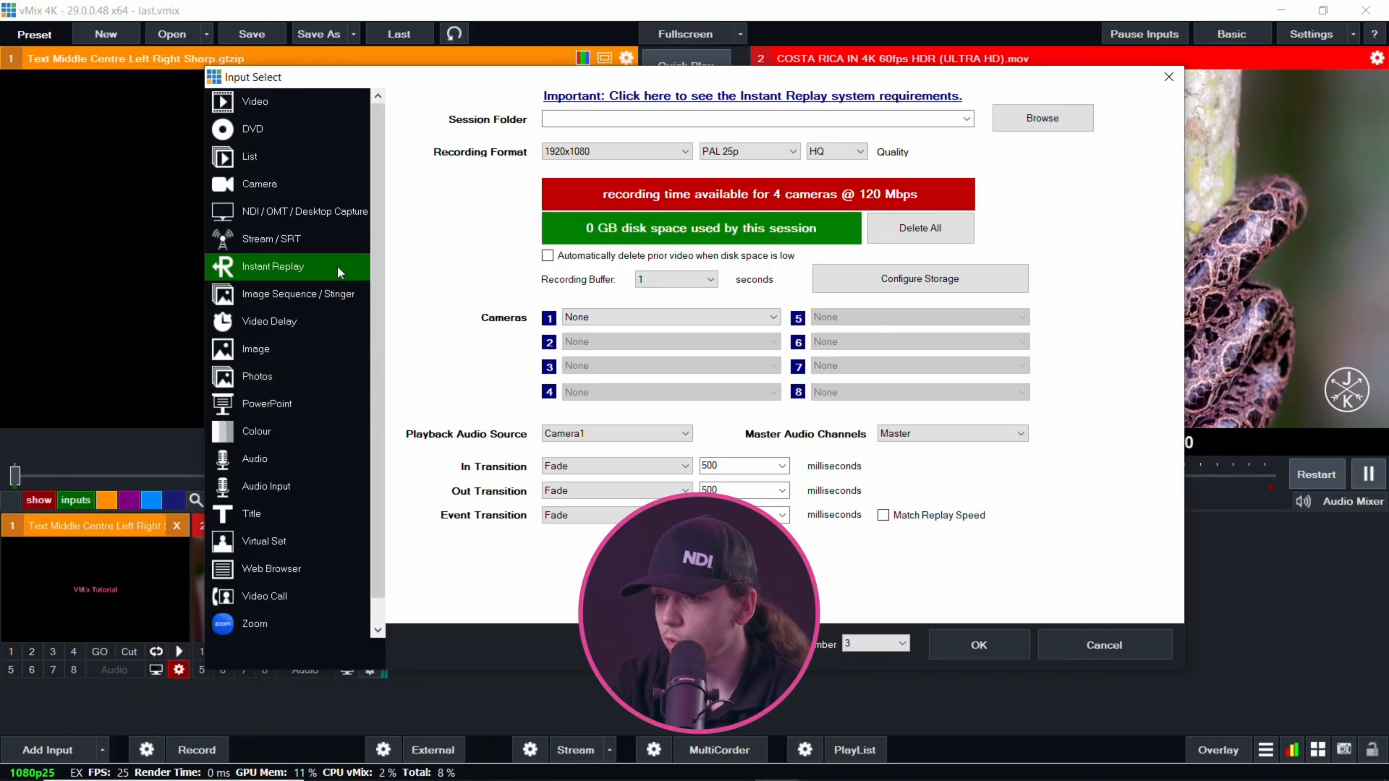
{"action": "left_click", "coordinate": [573, 318]}
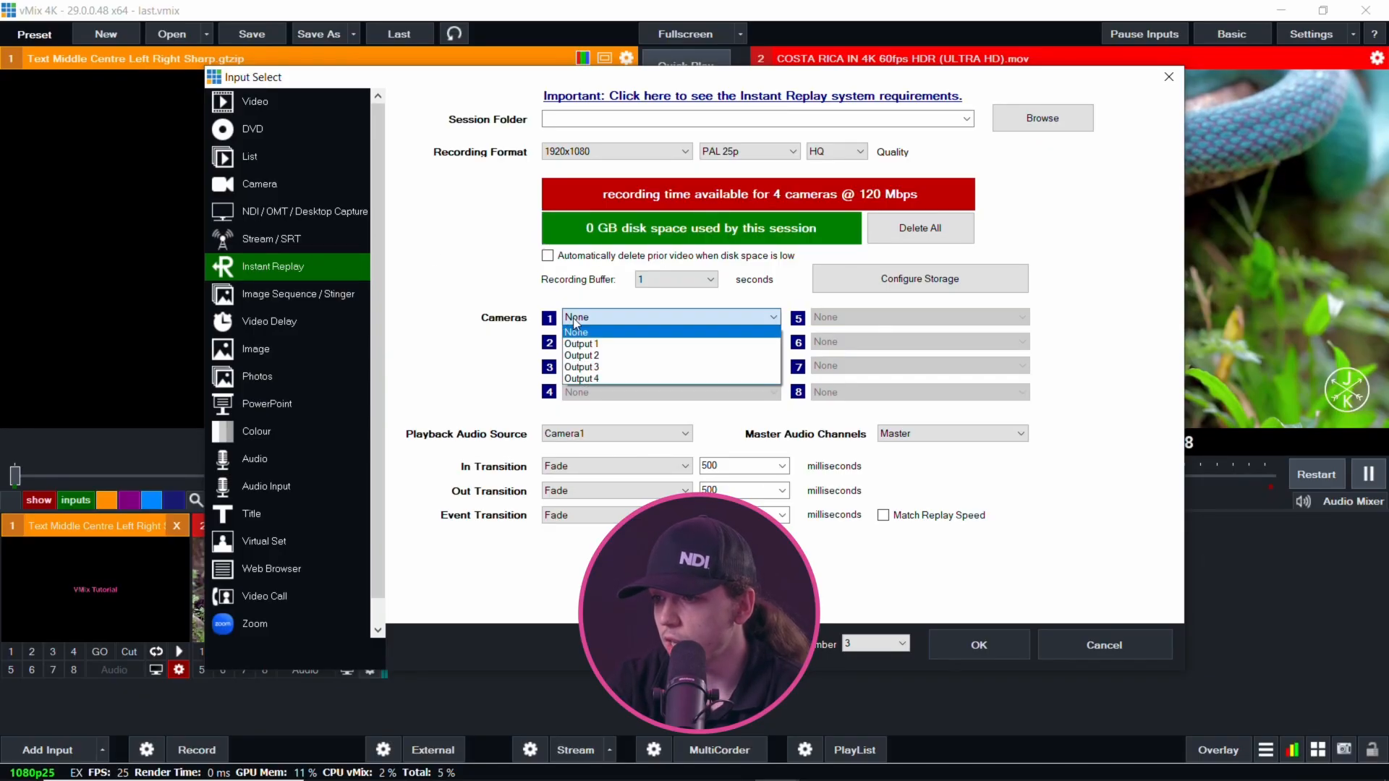
{"action": "left_click", "coordinate": [582, 338]}
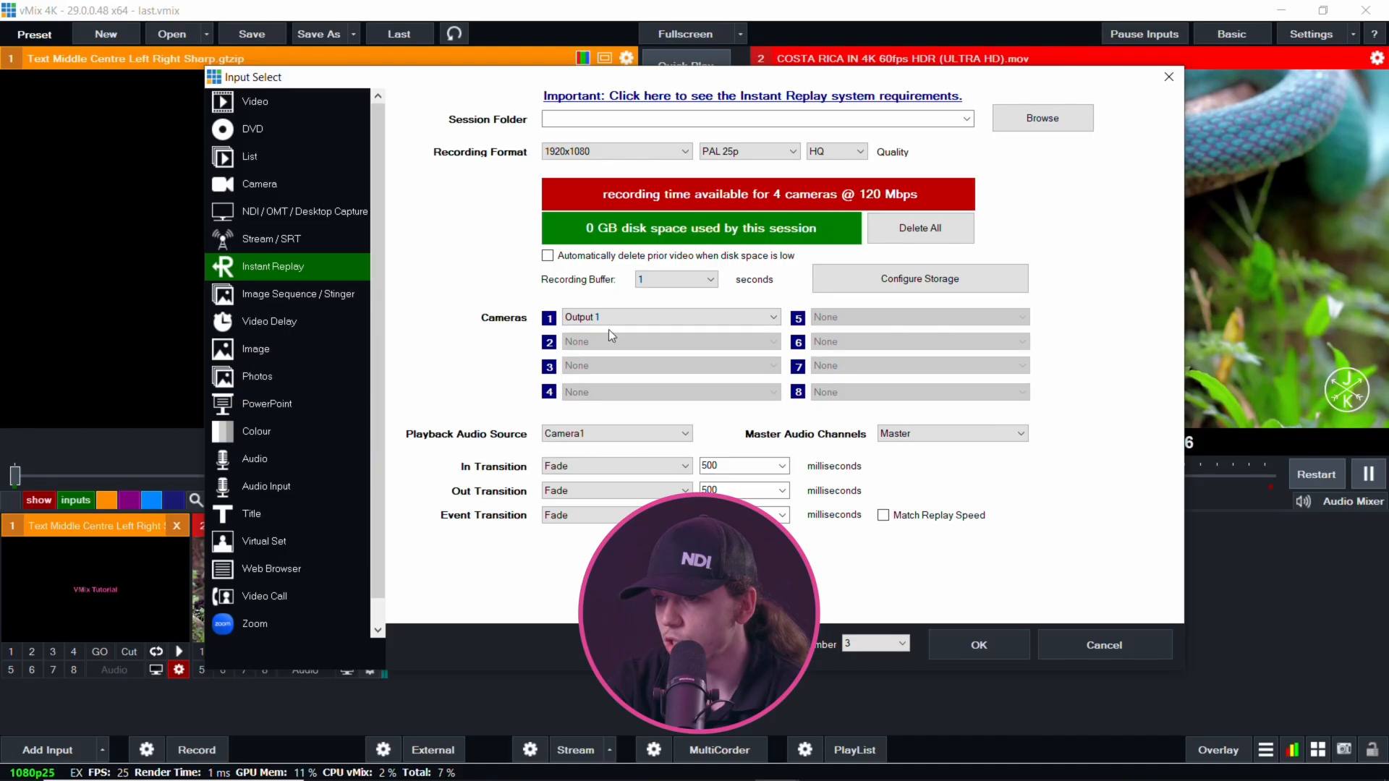
{"action": "left_click", "coordinate": [599, 320]}
{"action": "left_click", "coordinate": [585, 329]}
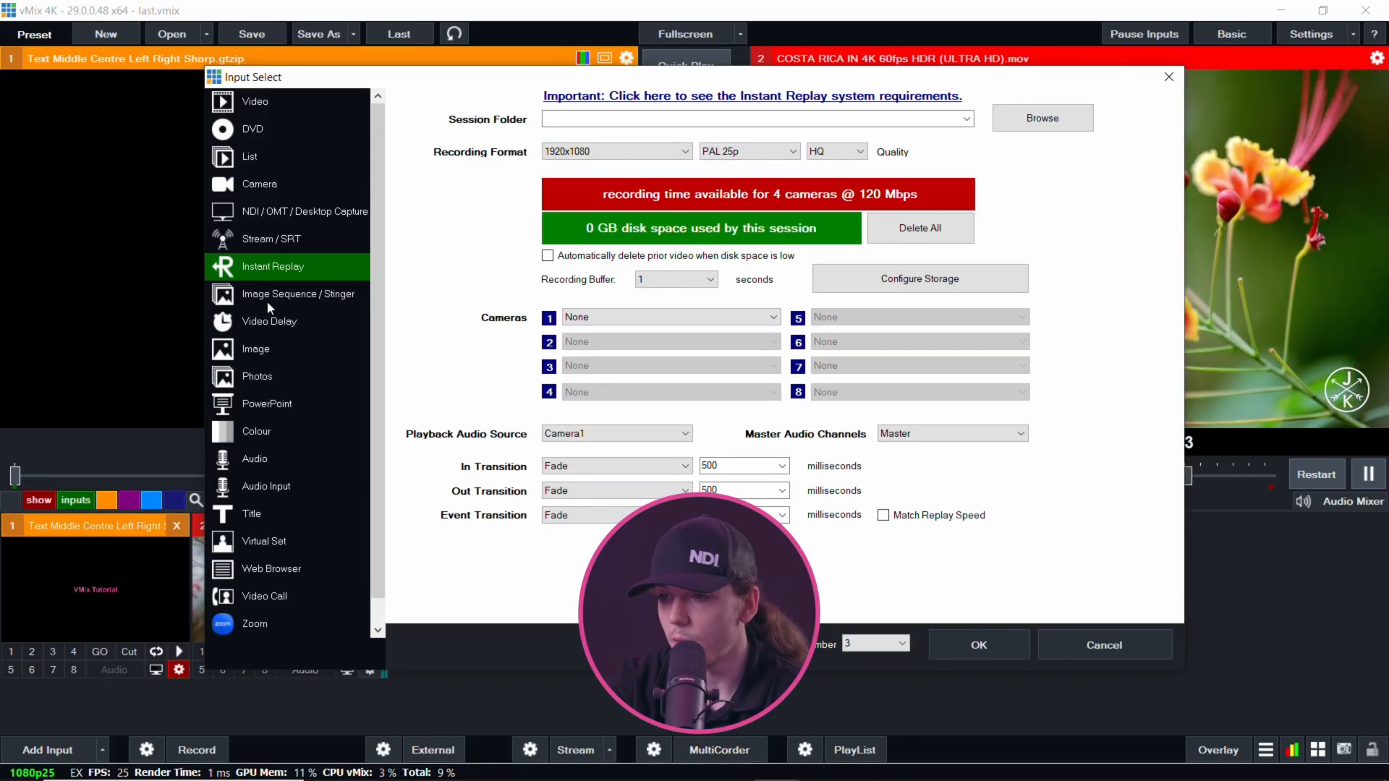
Examine the Image Sequence / Stinger, Video Delay and Image input types, including Video Delay's source and save codec choices.
{"action": "left_click", "coordinate": [301, 299]}
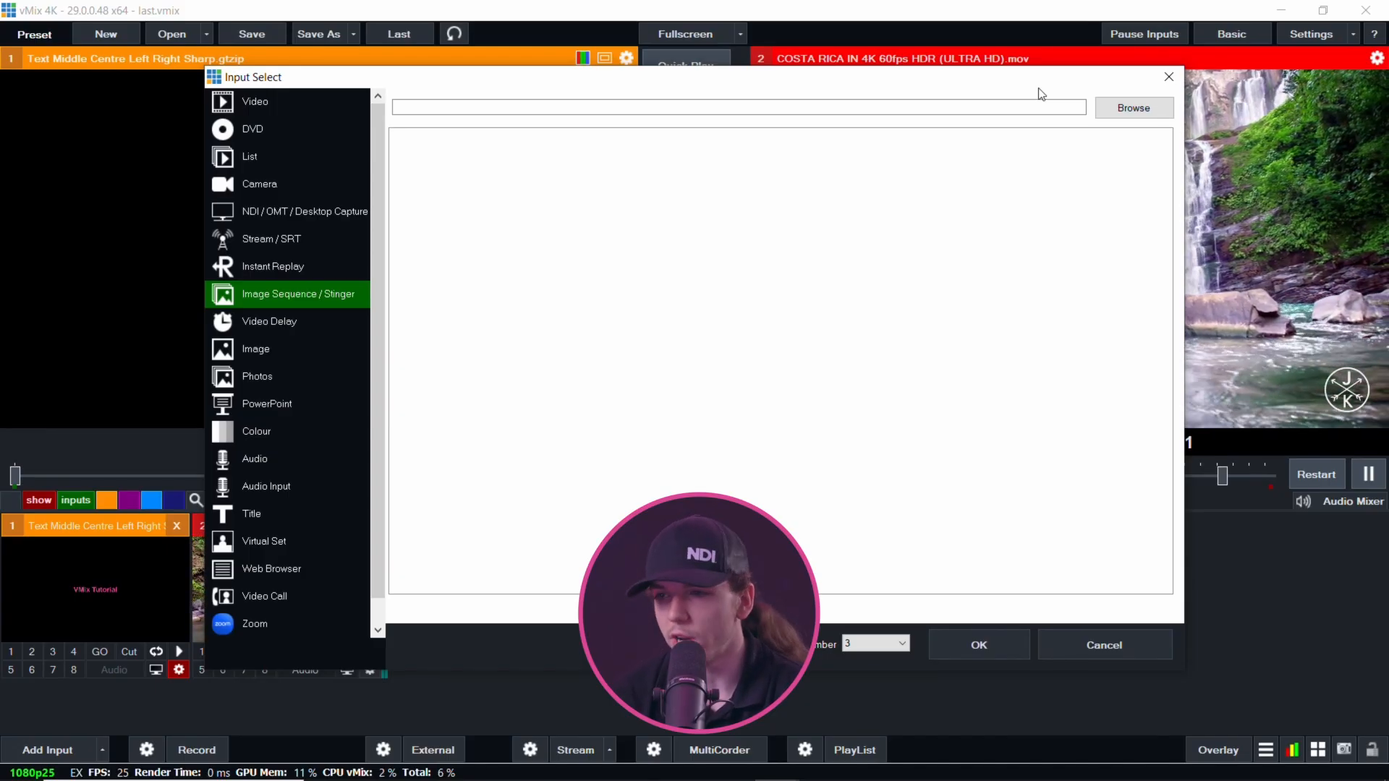
{"action": "left_click", "coordinate": [269, 322]}
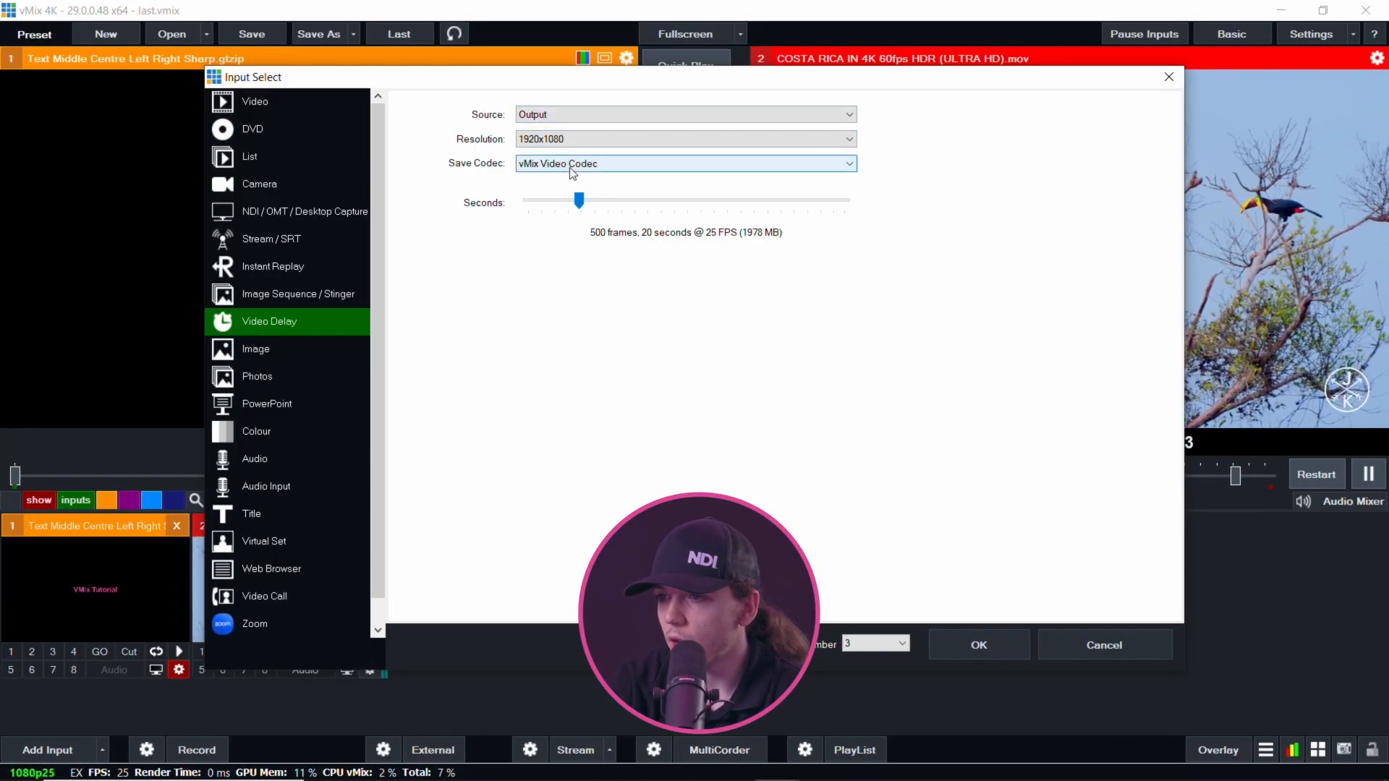
{"action": "left_click", "coordinate": [548, 116]}
{"action": "left_click", "coordinate": [548, 114]}
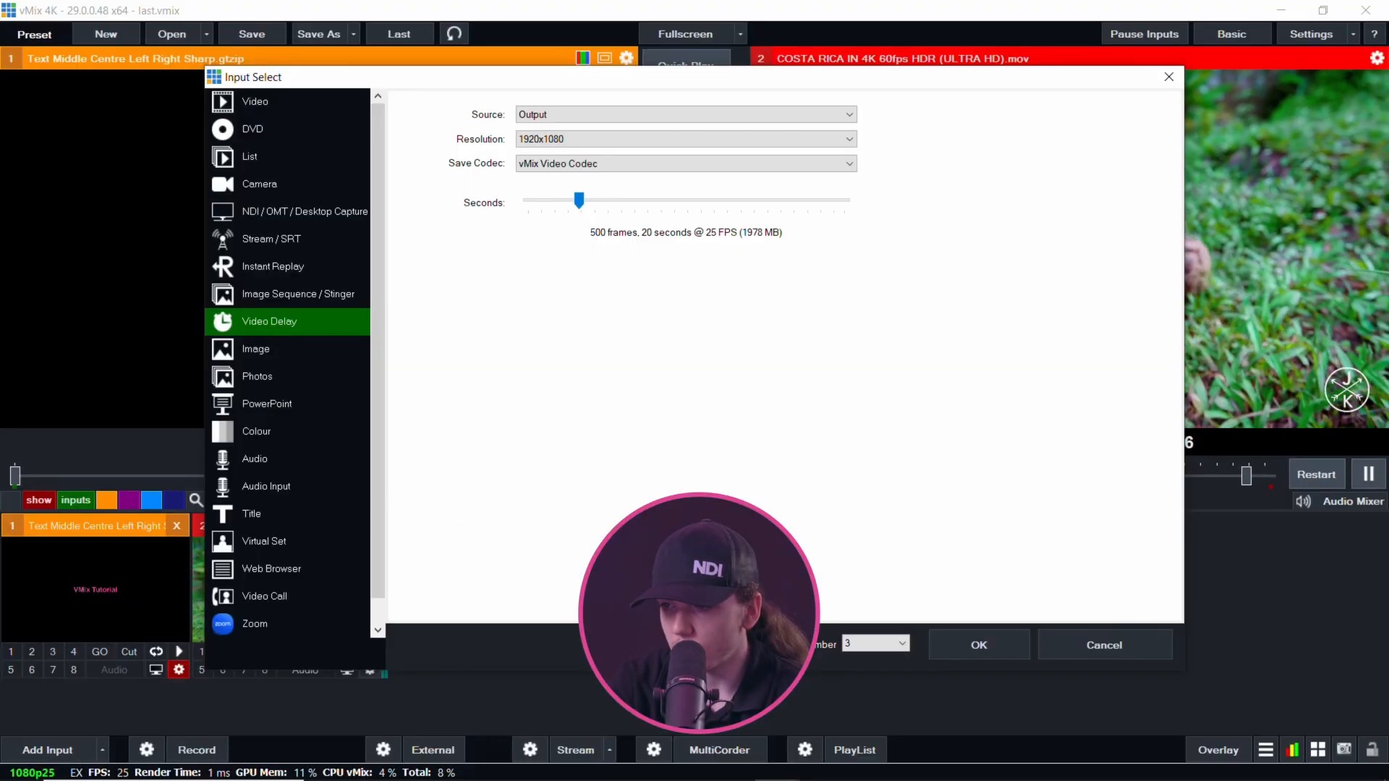
{"action": "left_click", "coordinate": [566, 162]}
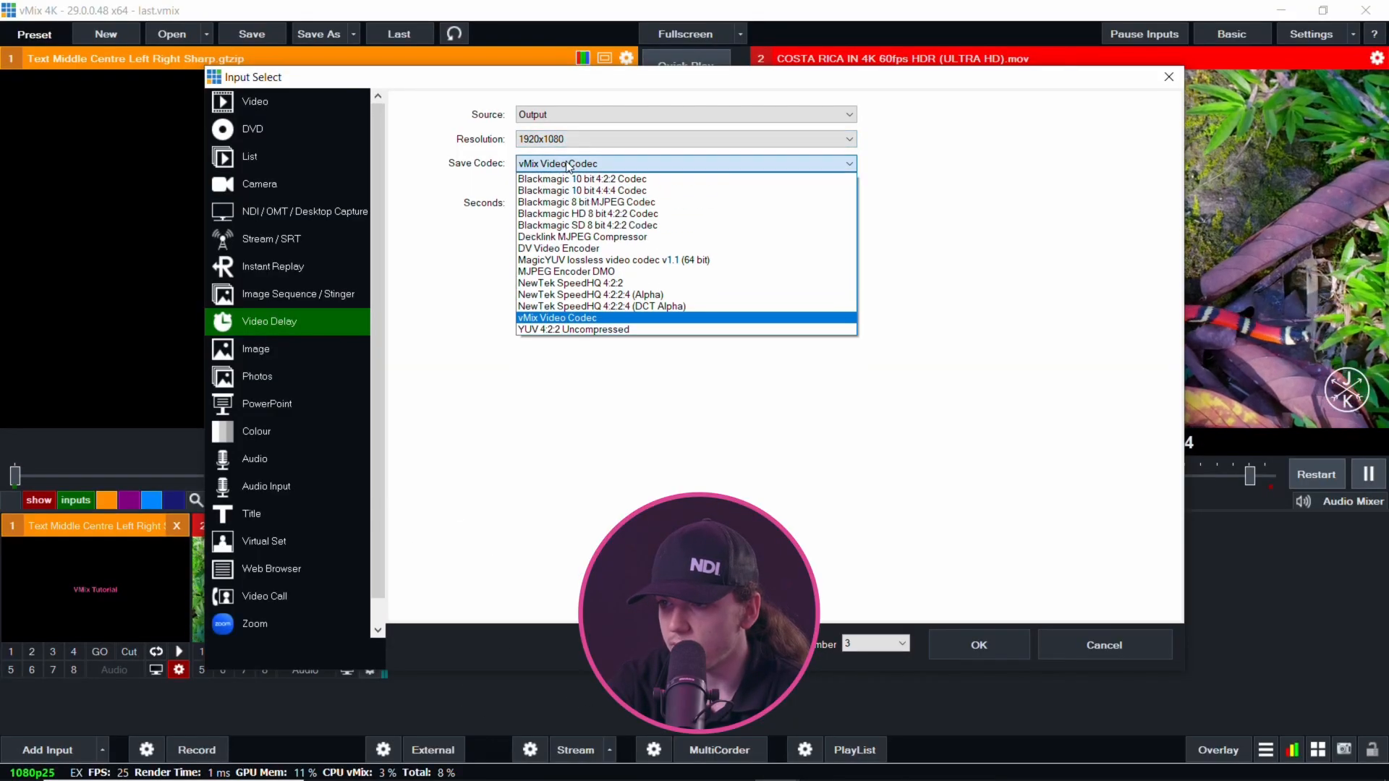
{"action": "left_click", "coordinate": [566, 162]}
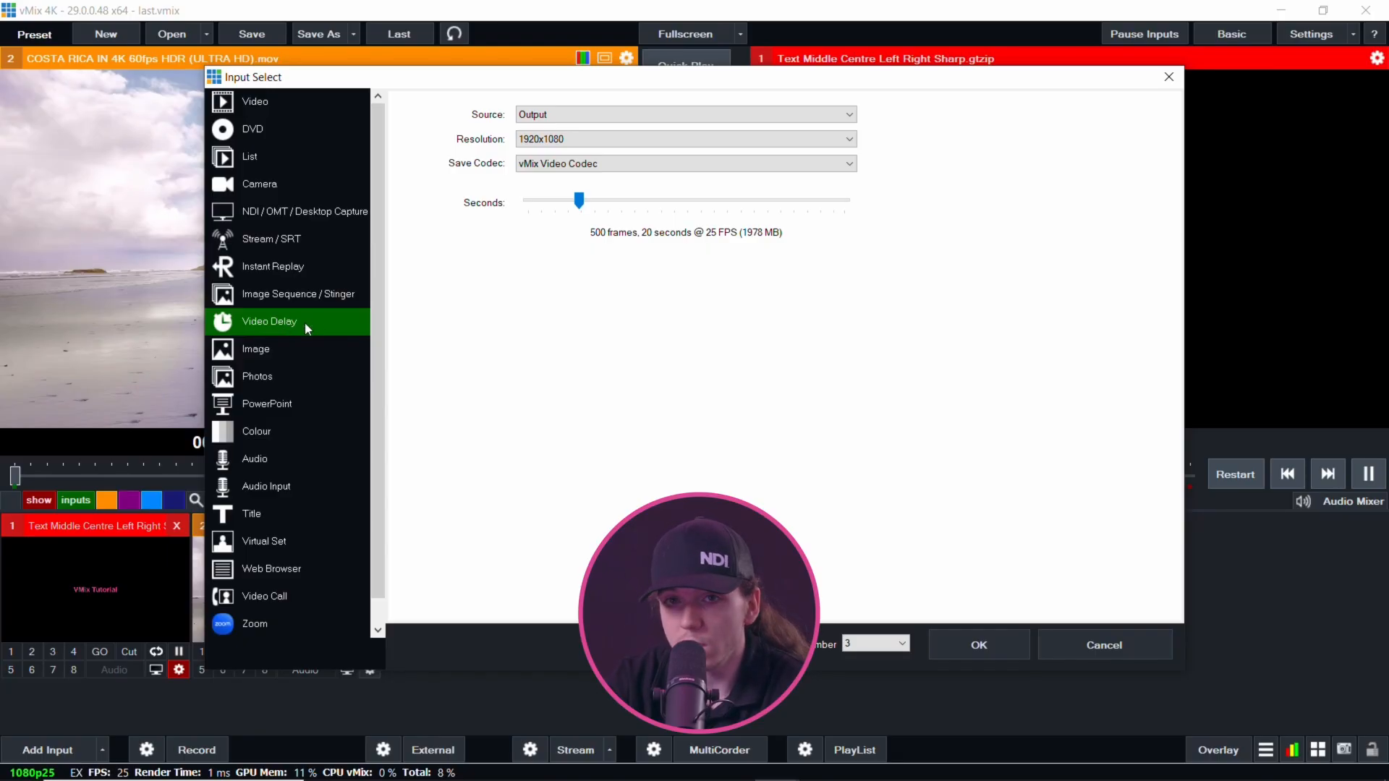
{"action": "left_click", "coordinate": [279, 353]}
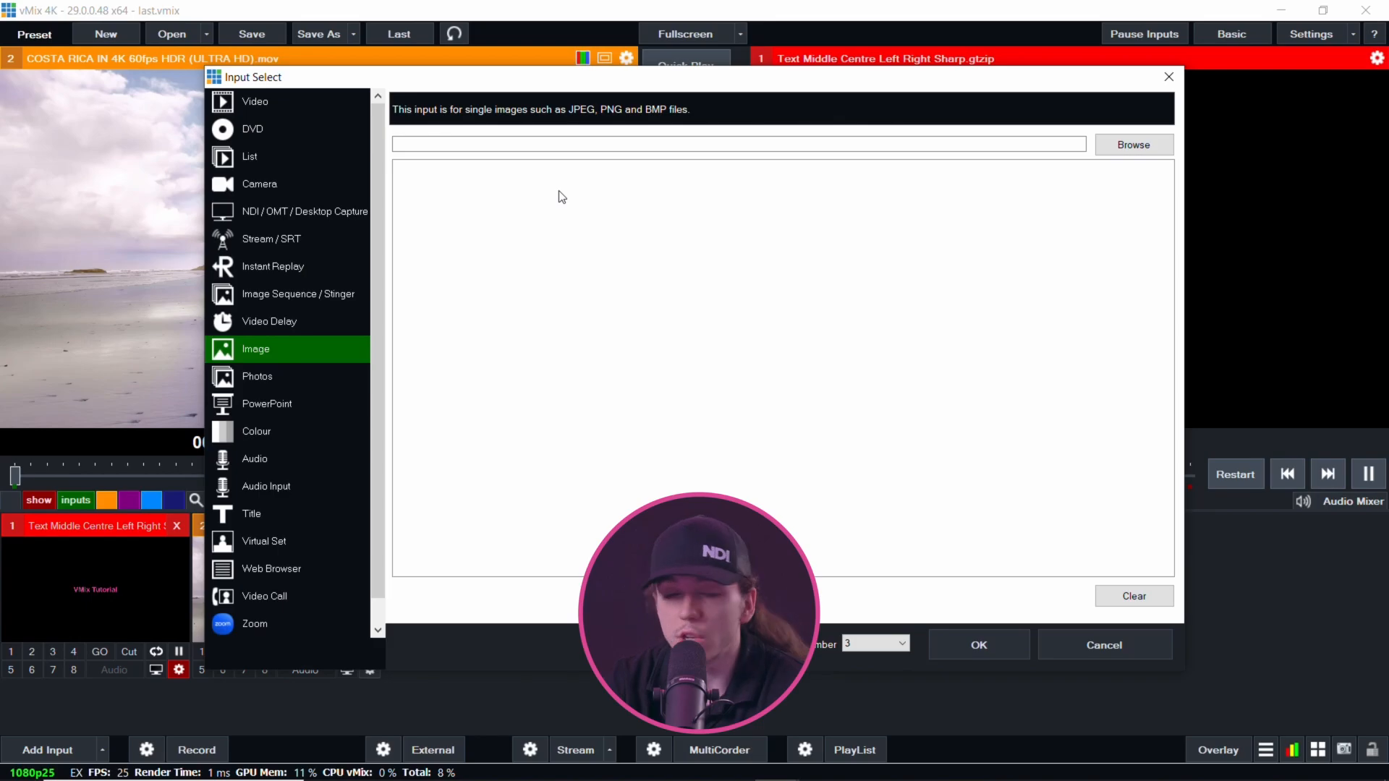
Add the image AWS Training Email.jpg from the Desktop folder as an input.
{"action": "left_click", "coordinate": [1134, 144]}
{"action": "double_click", "coordinate": [456, 279]}
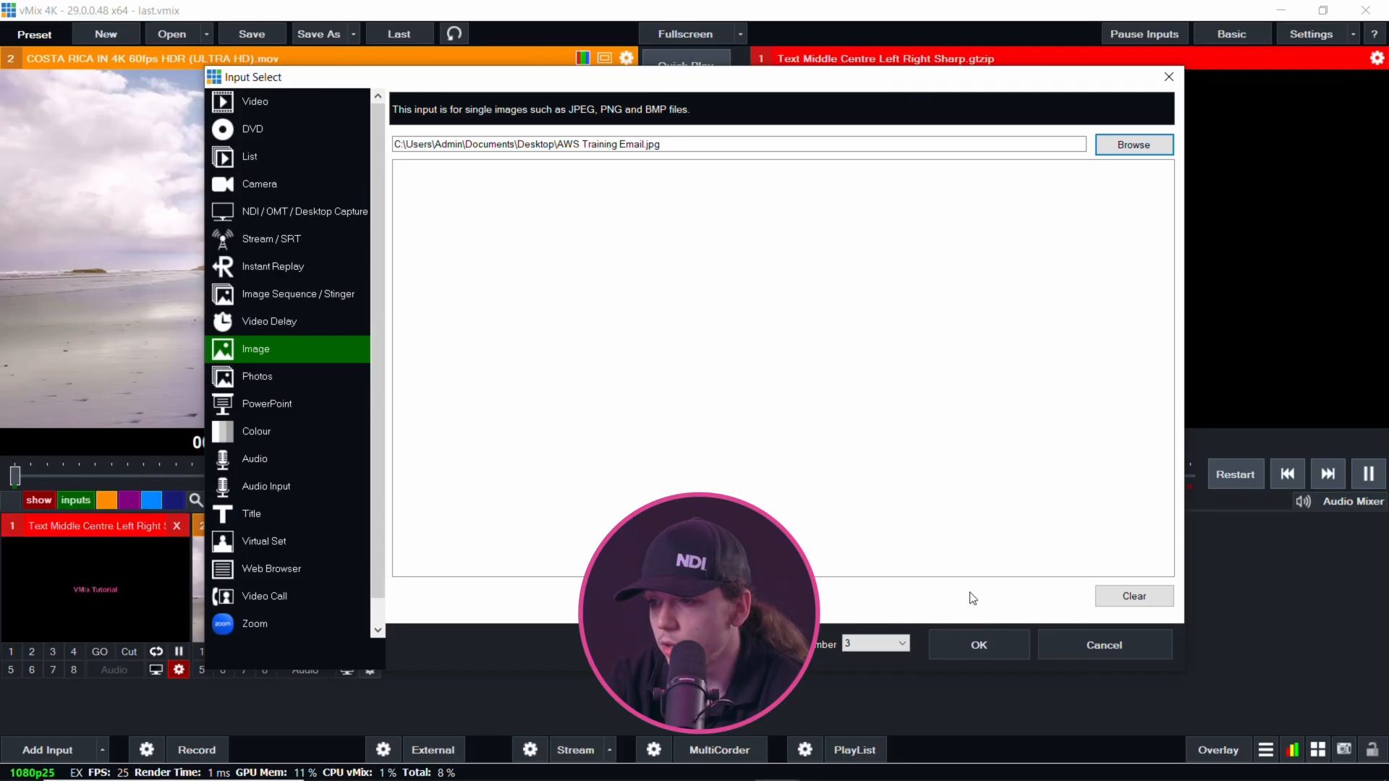
{"action": "left_click", "coordinate": [982, 638]}
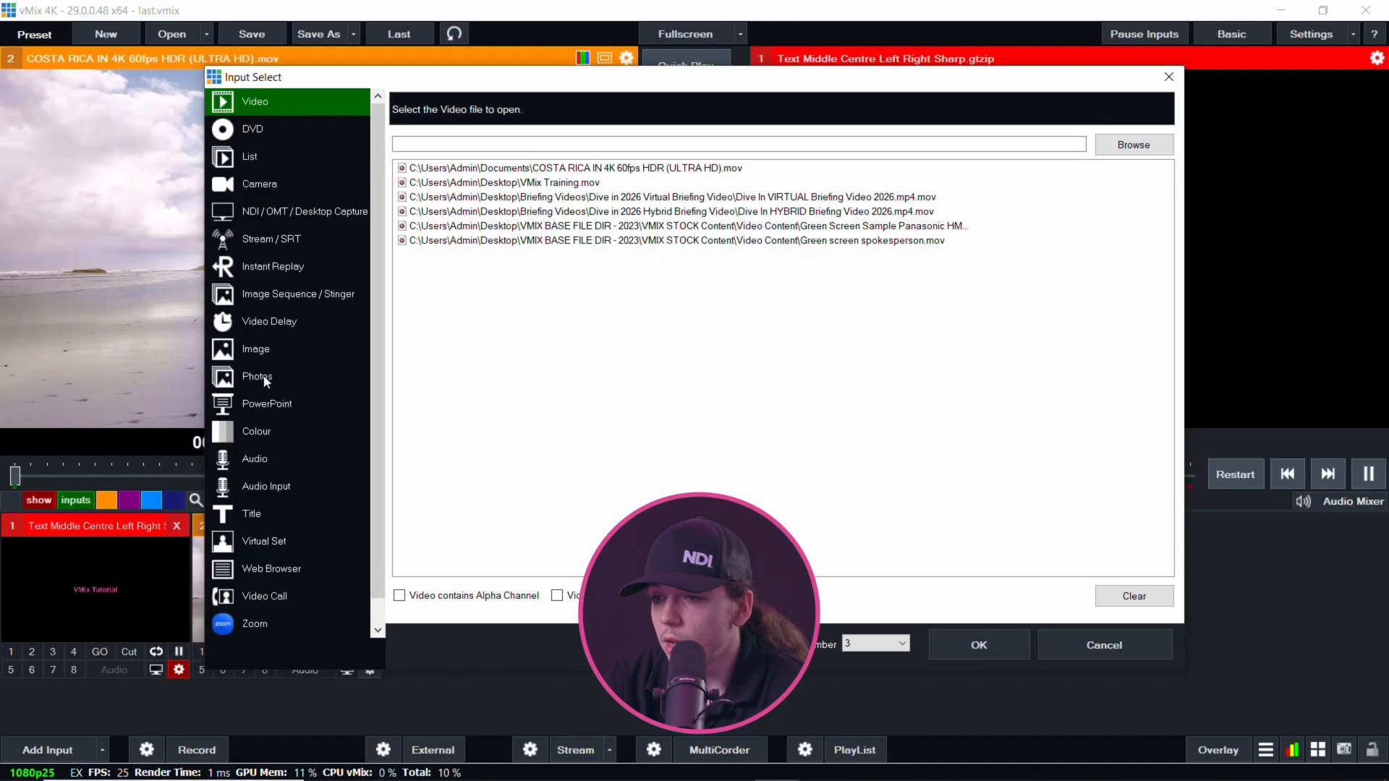
Examine the Photos slideshow and PowerPoint input types.
{"action": "left_click", "coordinate": [263, 376]}
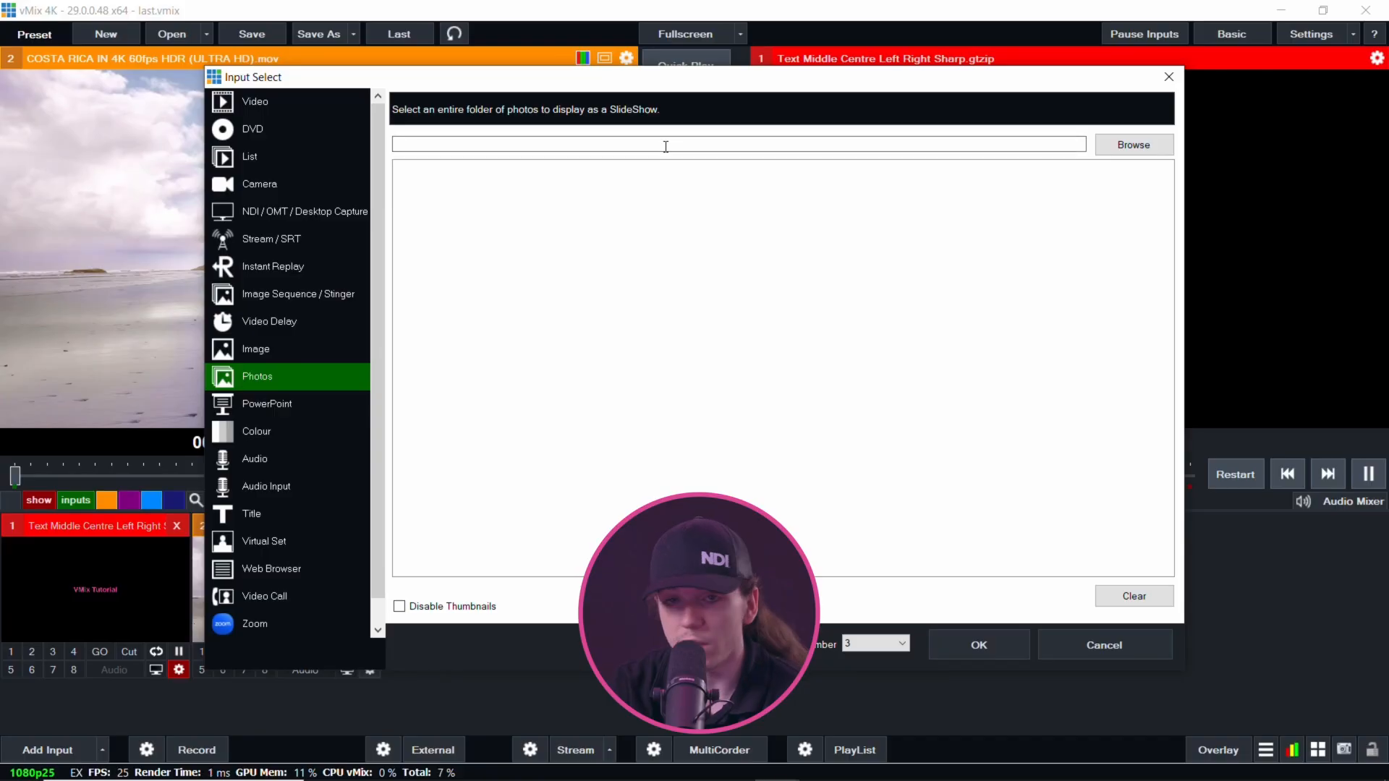
{"action": "left_click", "coordinate": [280, 411]}
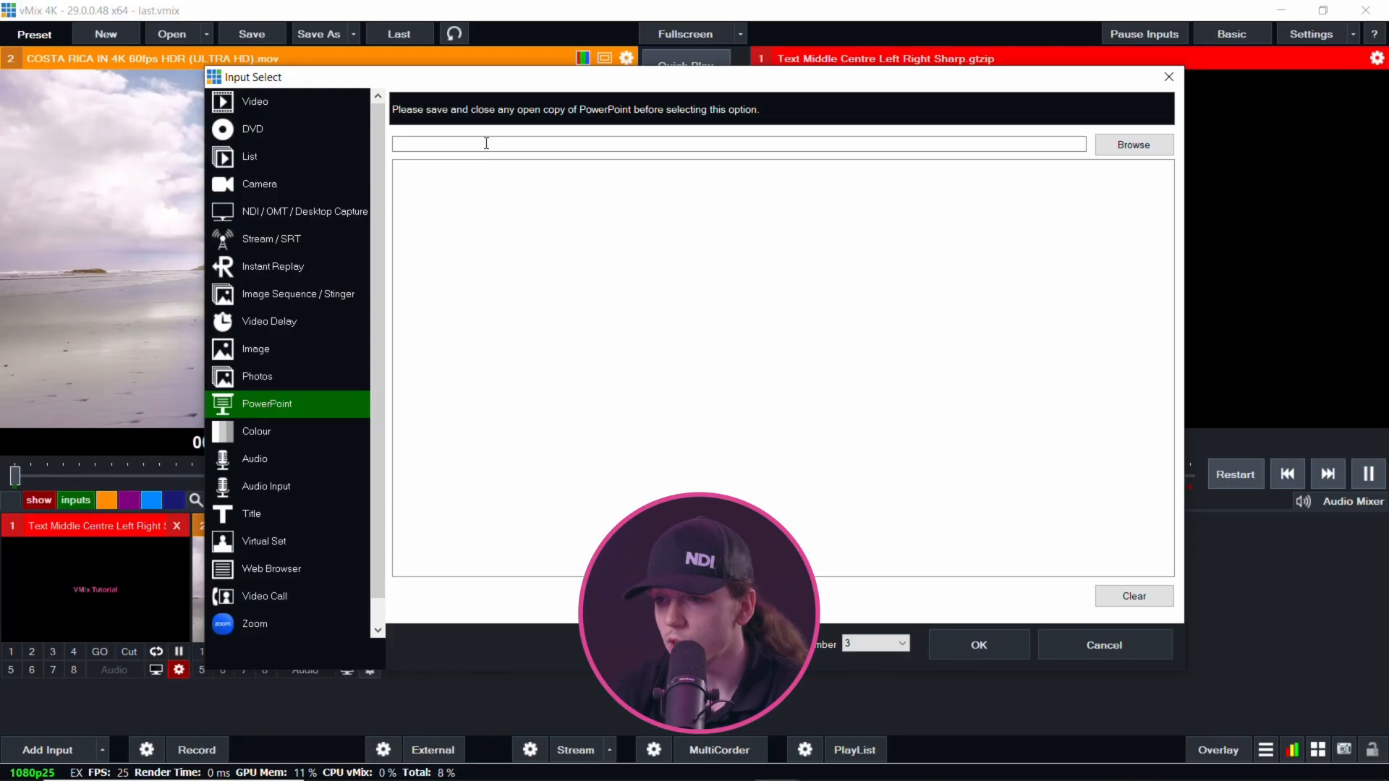
Add a Colour input filled with the solid pink swatch from the saved colours.
{"action": "left_click", "coordinate": [298, 434]}
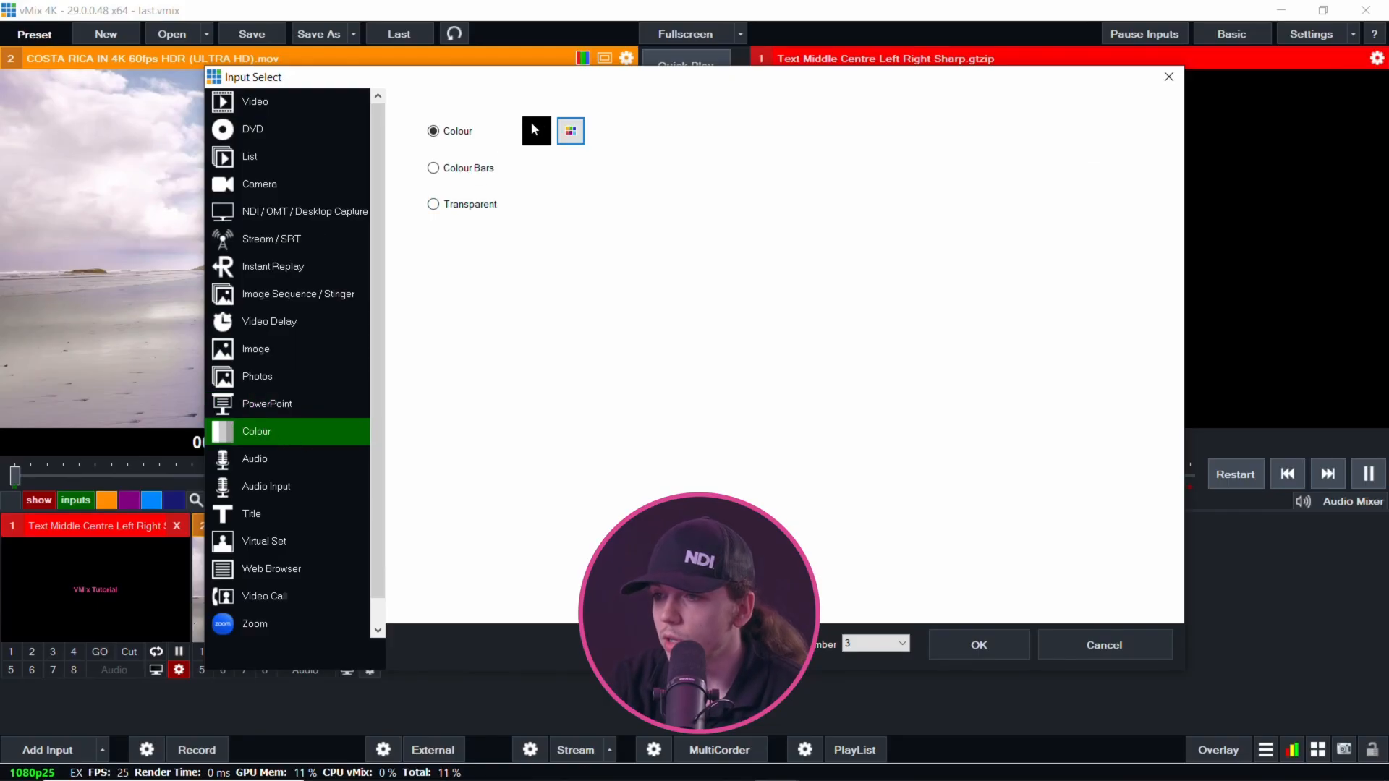
{"action": "left_click", "coordinate": [563, 133]}
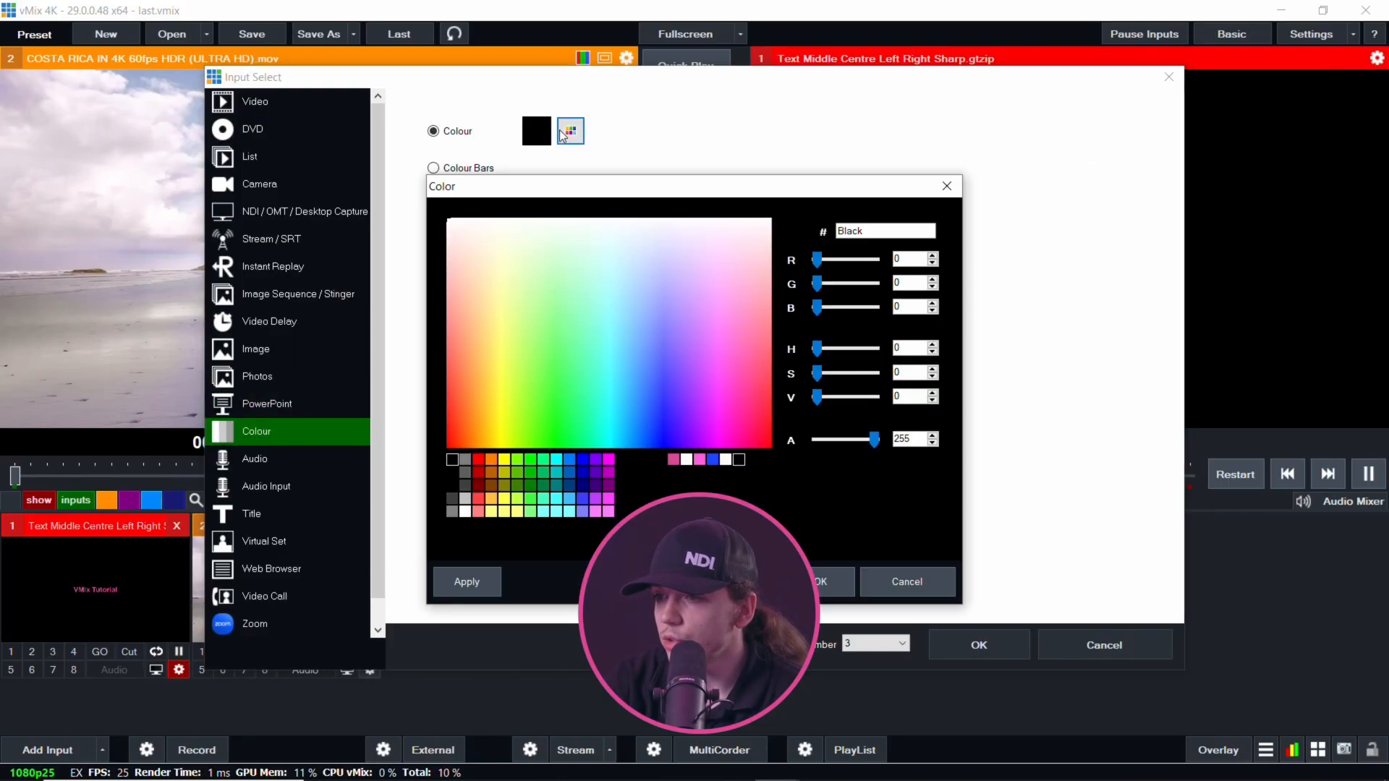
{"action": "left_click", "coordinate": [556, 460]}
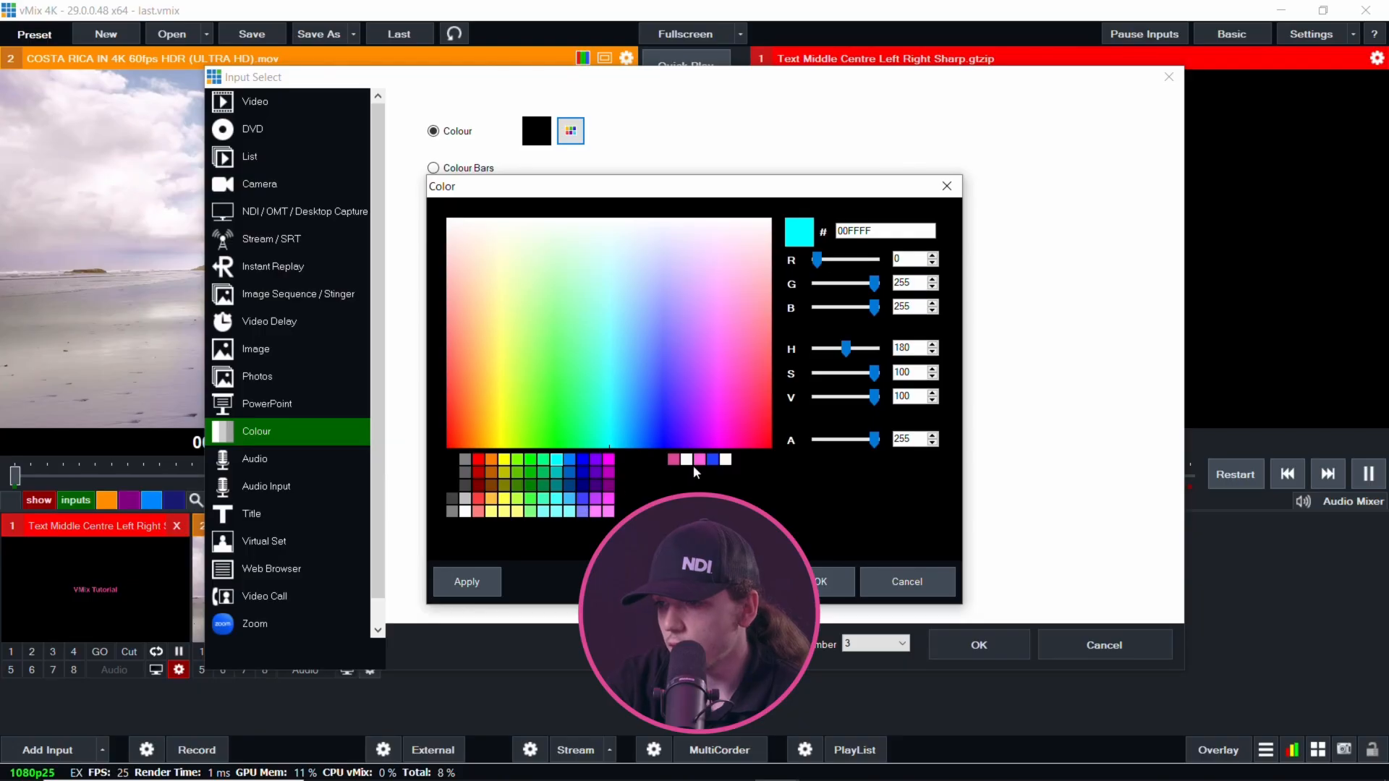
{"action": "left_click", "coordinate": [673, 459]}
{"action": "left_click", "coordinate": [833, 581]}
{"action": "left_click", "coordinate": [956, 638]}
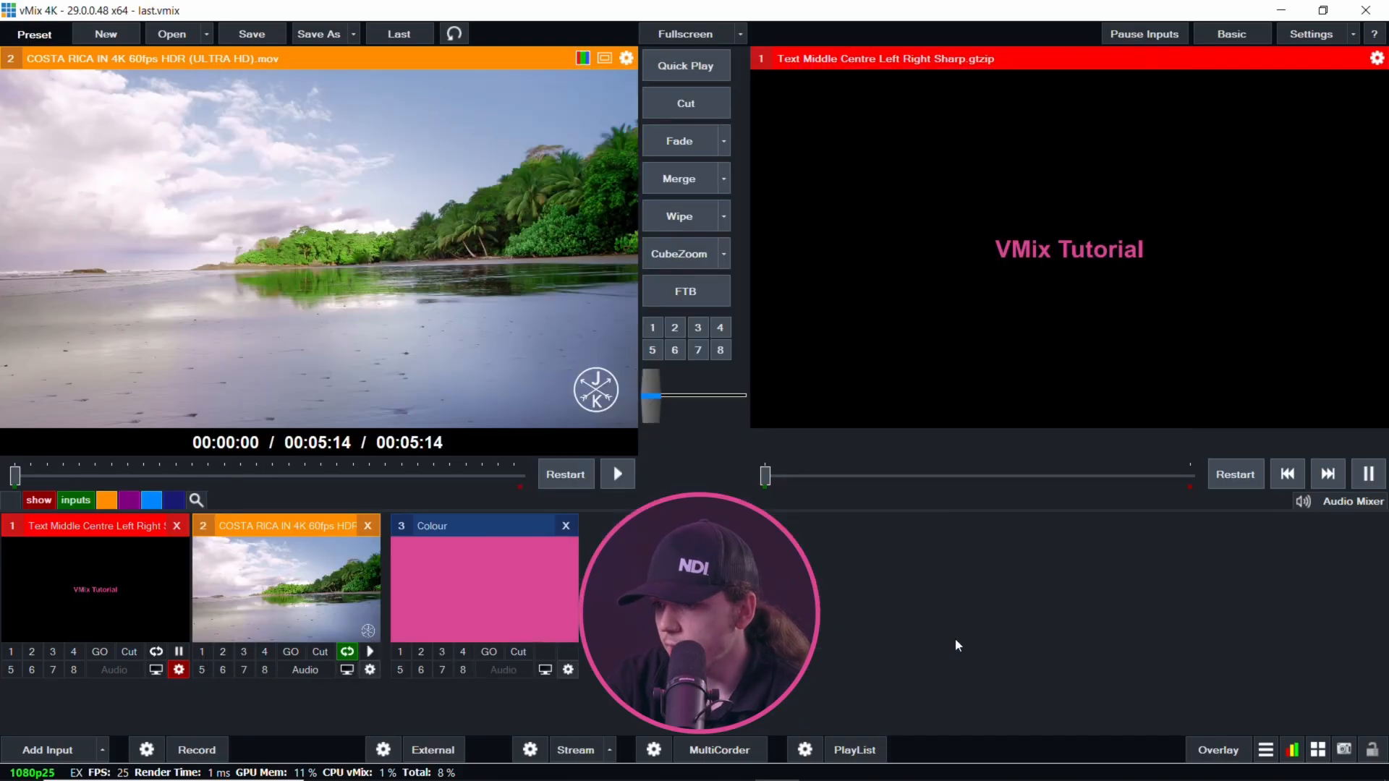
Preview the pink Colour input, and cut the Costa Rica video to the live output.
{"action": "left_click", "coordinate": [485, 603]}
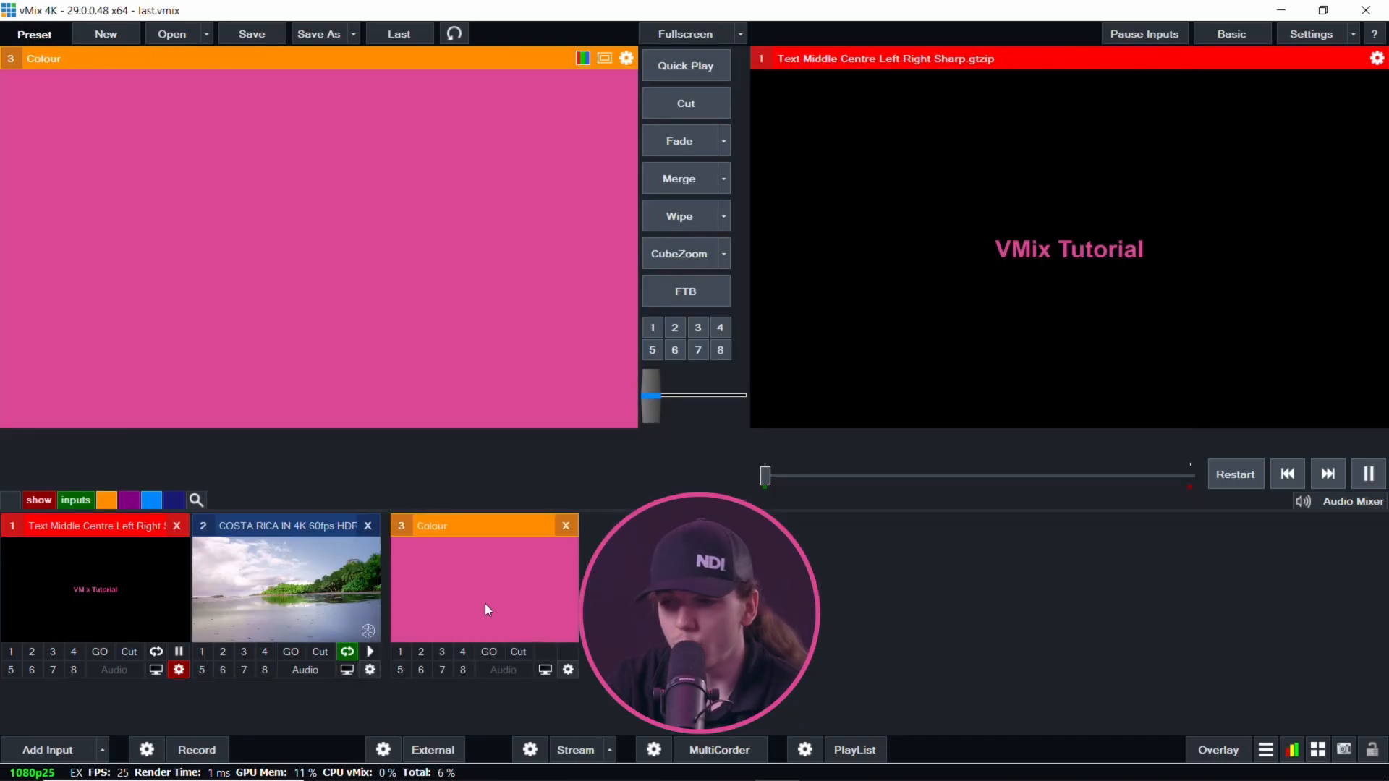
{"action": "left_click", "coordinate": [259, 600]}
{"action": "left_click", "coordinate": [686, 103]}
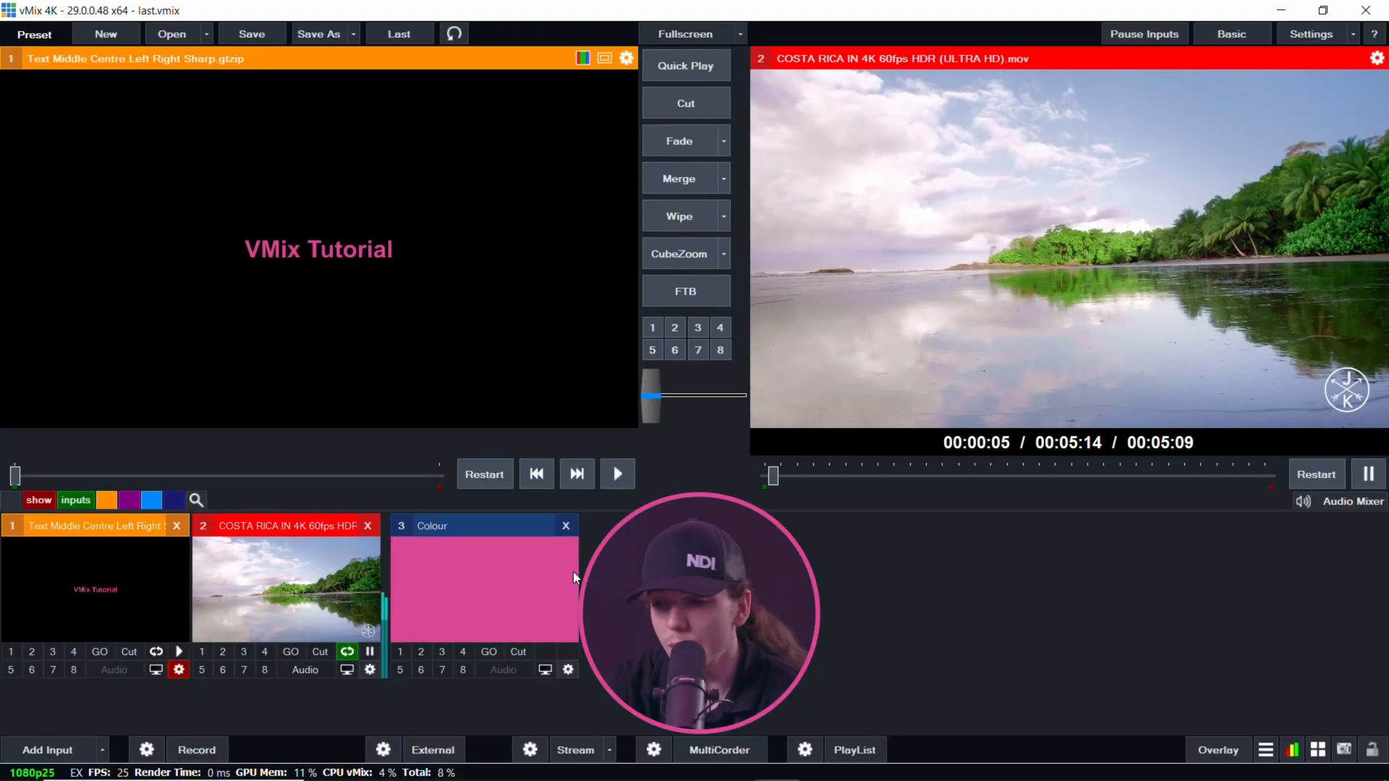
Remove the pink Colour input.
{"action": "left_click", "coordinate": [567, 526]}
{"action": "left_click", "coordinate": [567, 526]}
Add a Colour input of the Colour Bars type.
{"action": "left_click", "coordinate": [48, 750]}
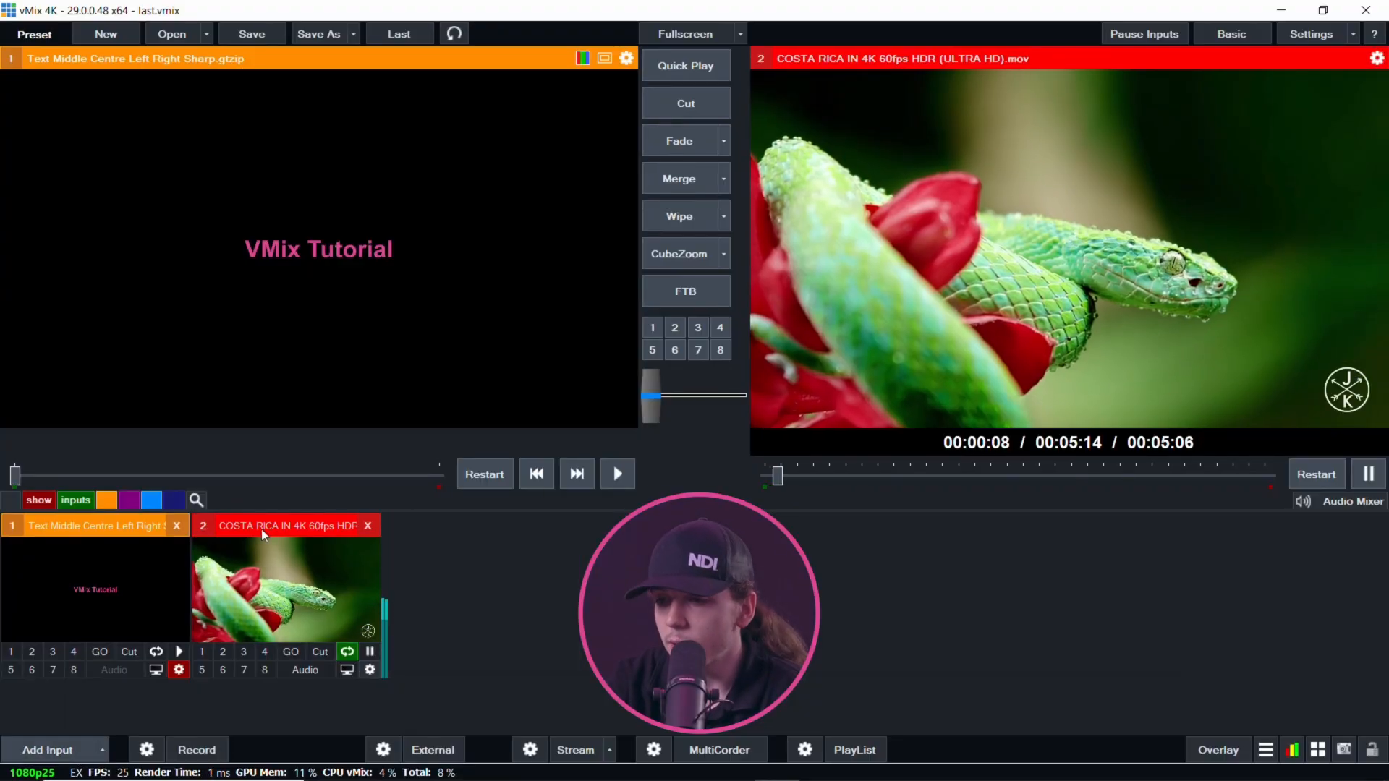
{"action": "left_click", "coordinate": [250, 432]}
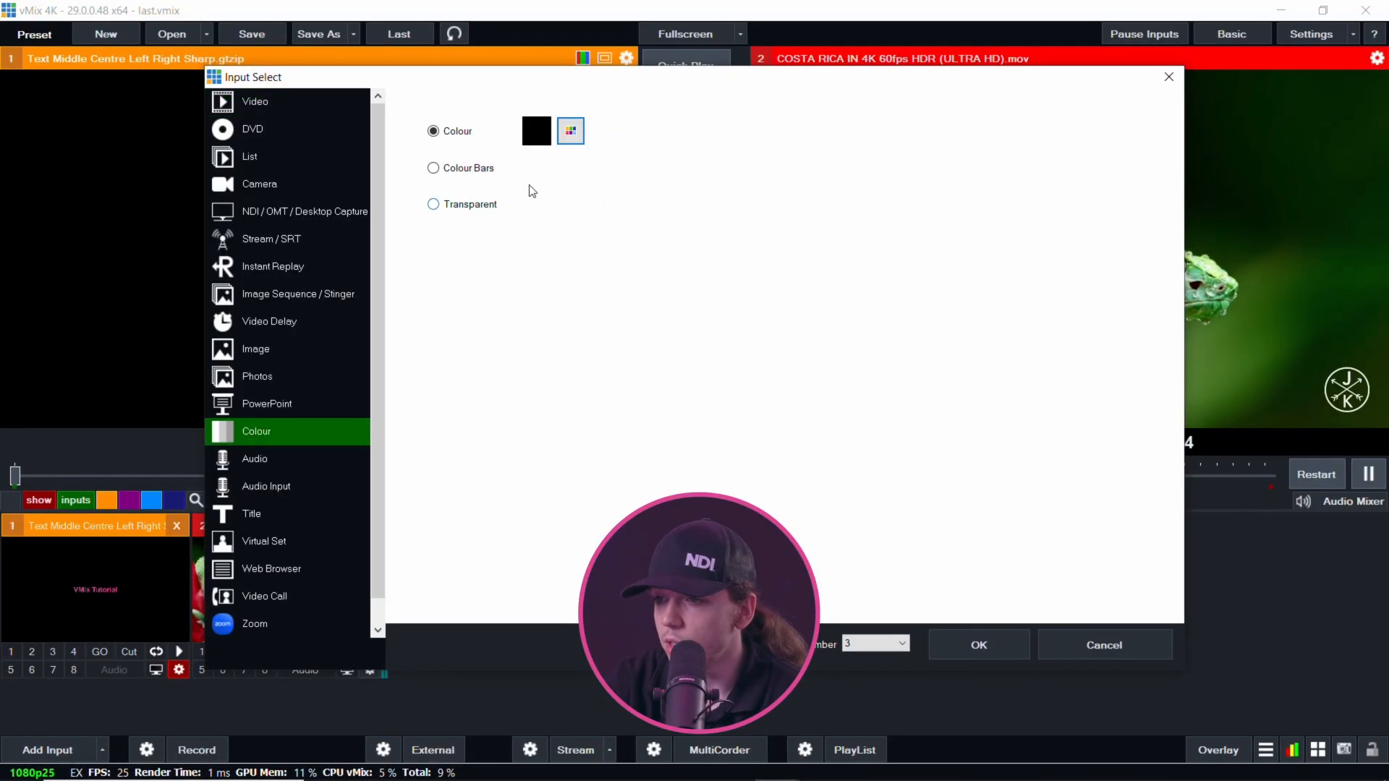
{"action": "left_click", "coordinate": [475, 171]}
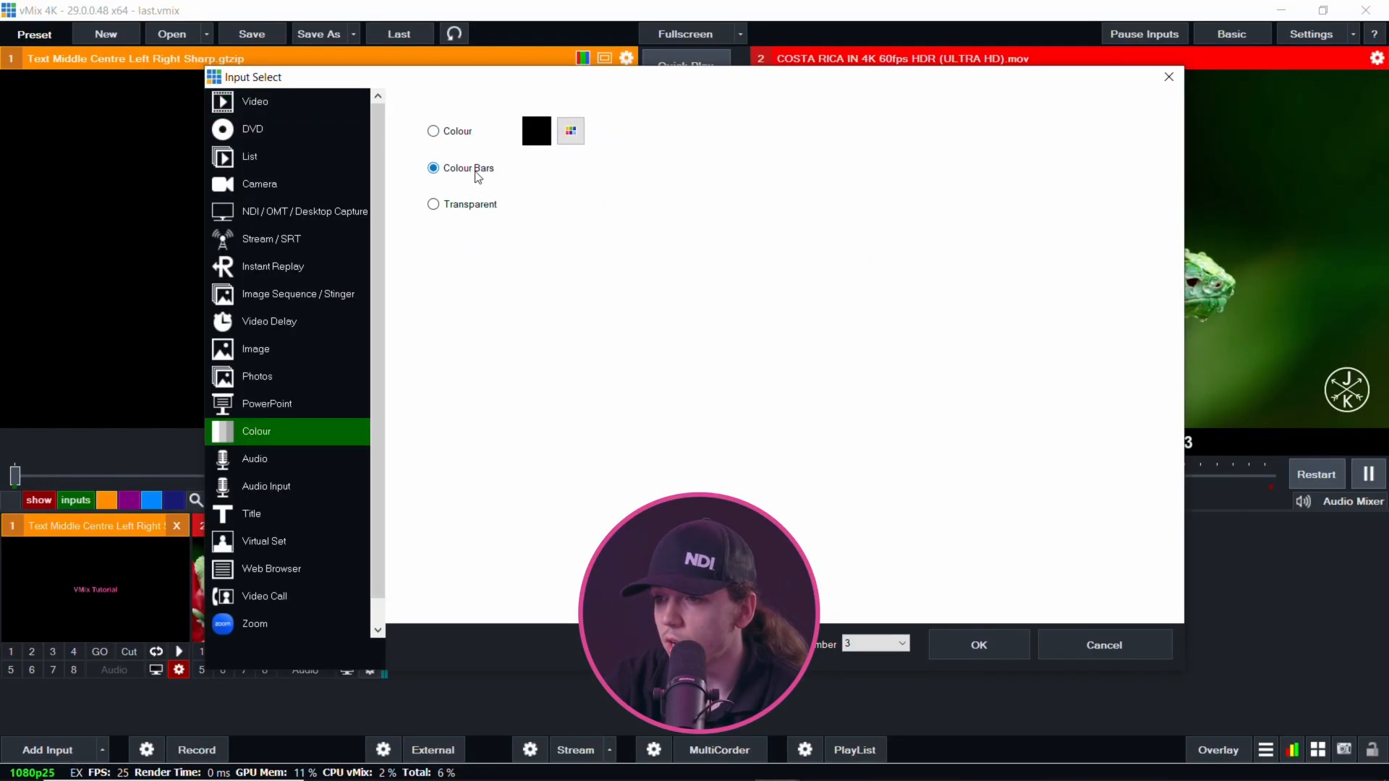
{"action": "left_click", "coordinate": [984, 636]}
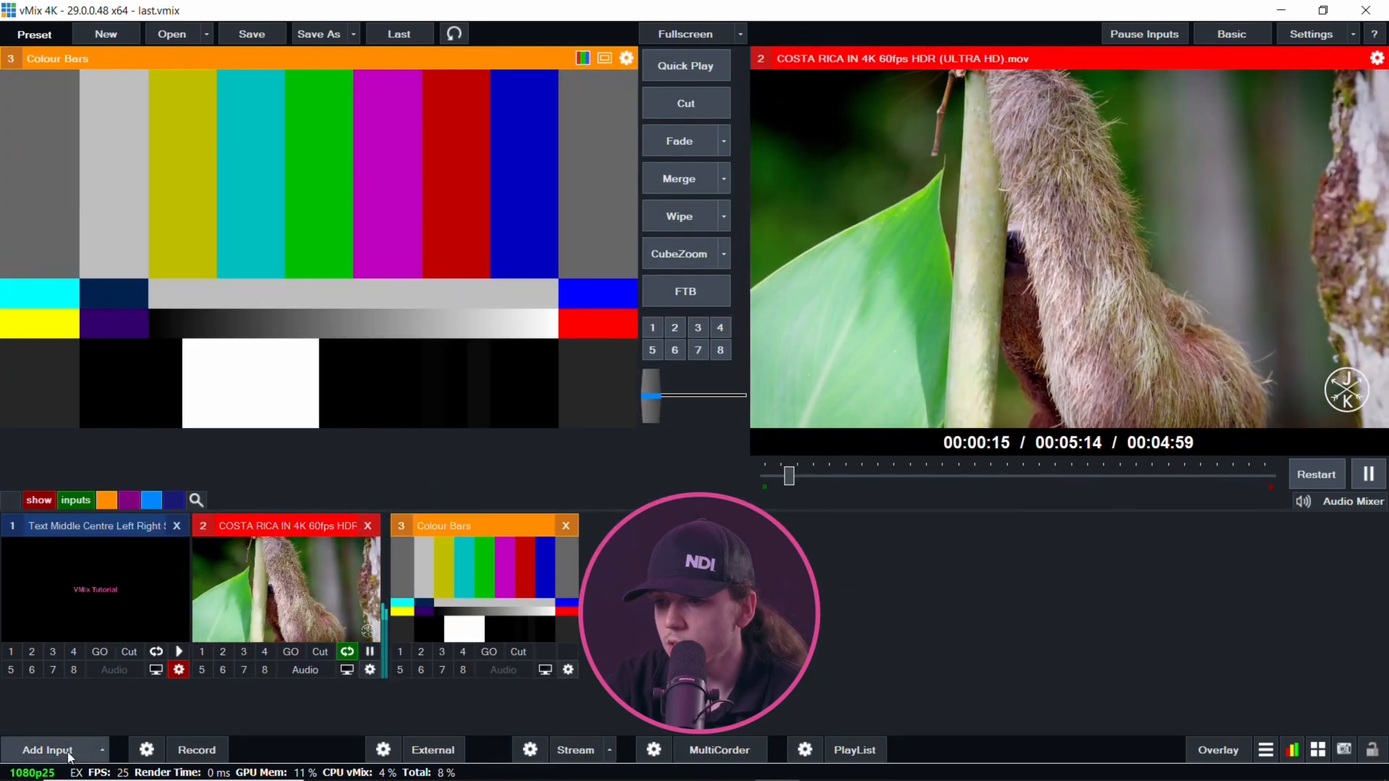
Add a Colour input set to Transparent, and inspect its general settings.
{"action": "left_click", "coordinate": [47, 750]}
{"action": "left_click", "coordinate": [267, 435]}
{"action": "left_click", "coordinate": [452, 206]}
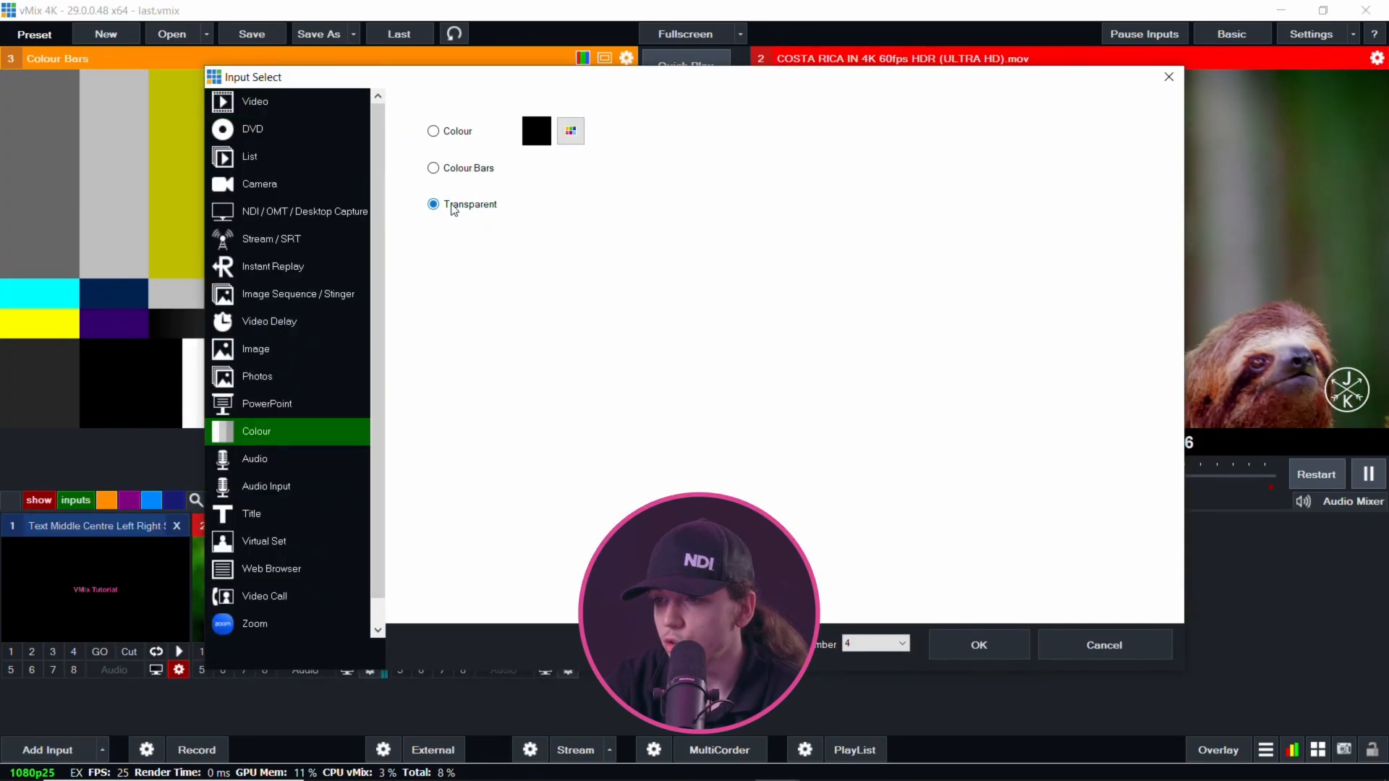
{"action": "left_click", "coordinate": [966, 640]}
{"action": "left_click", "coordinate": [759, 669]}
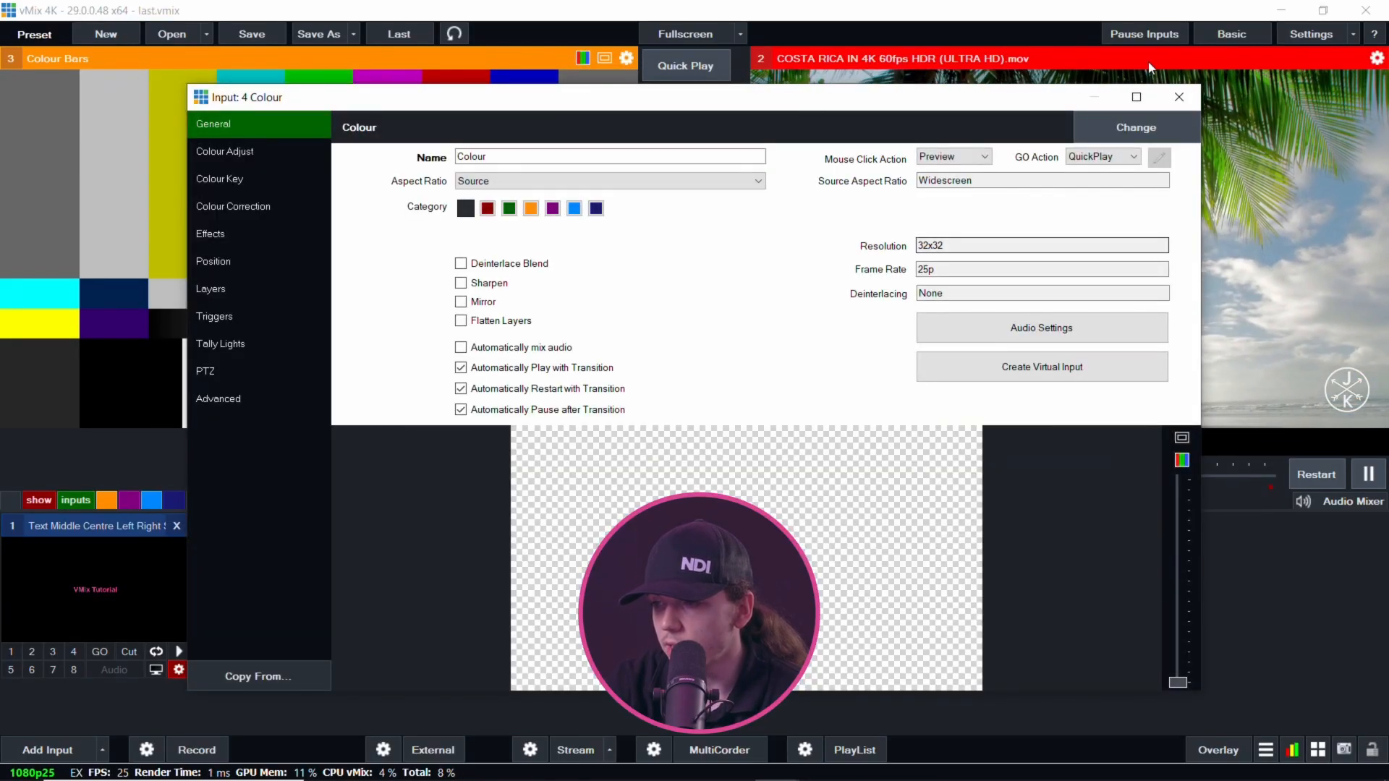
{"action": "left_click", "coordinate": [1182, 99]}
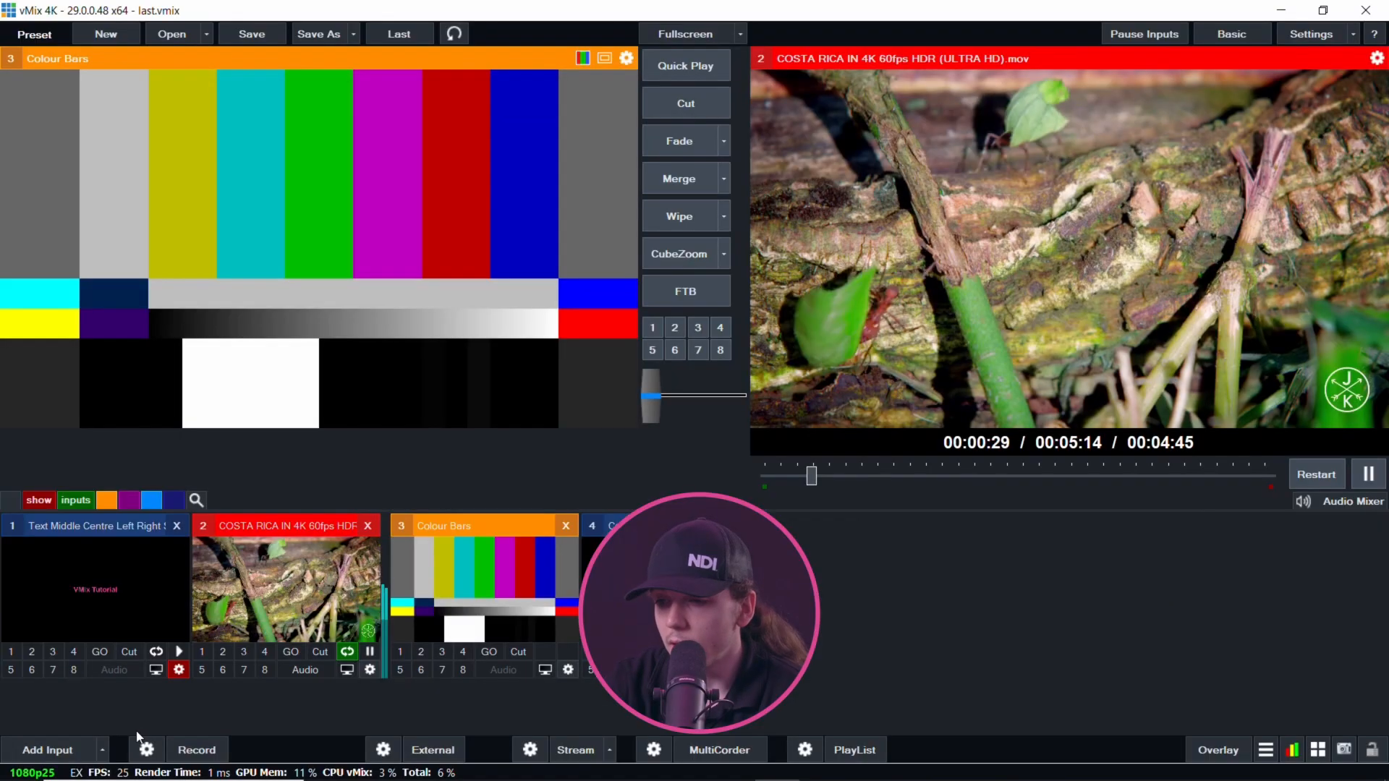
Add a Blank input, inspect its general settings, and remove it again.
{"action": "left_click", "coordinate": [104, 750]}
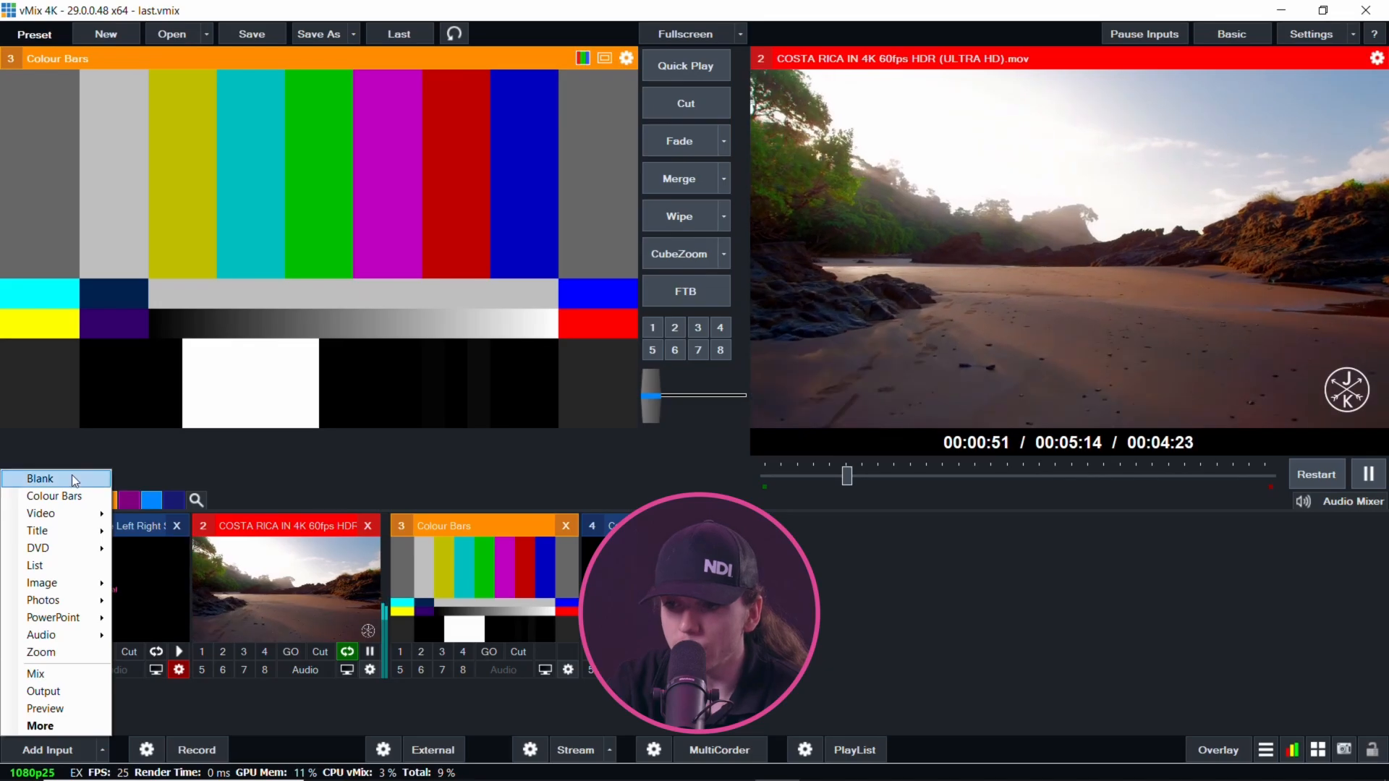
{"action": "left_click", "coordinate": [42, 479]}
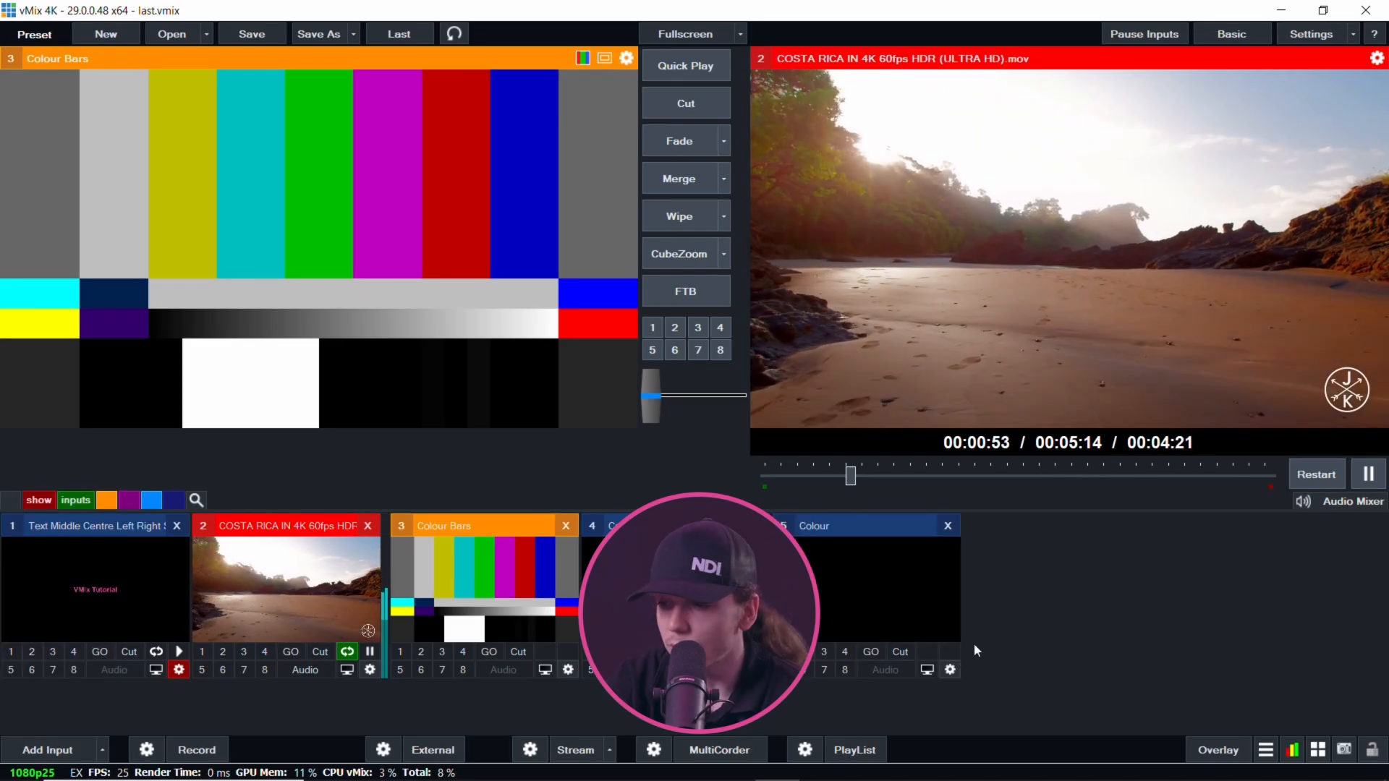
{"action": "left_click", "coordinate": [950, 671]}
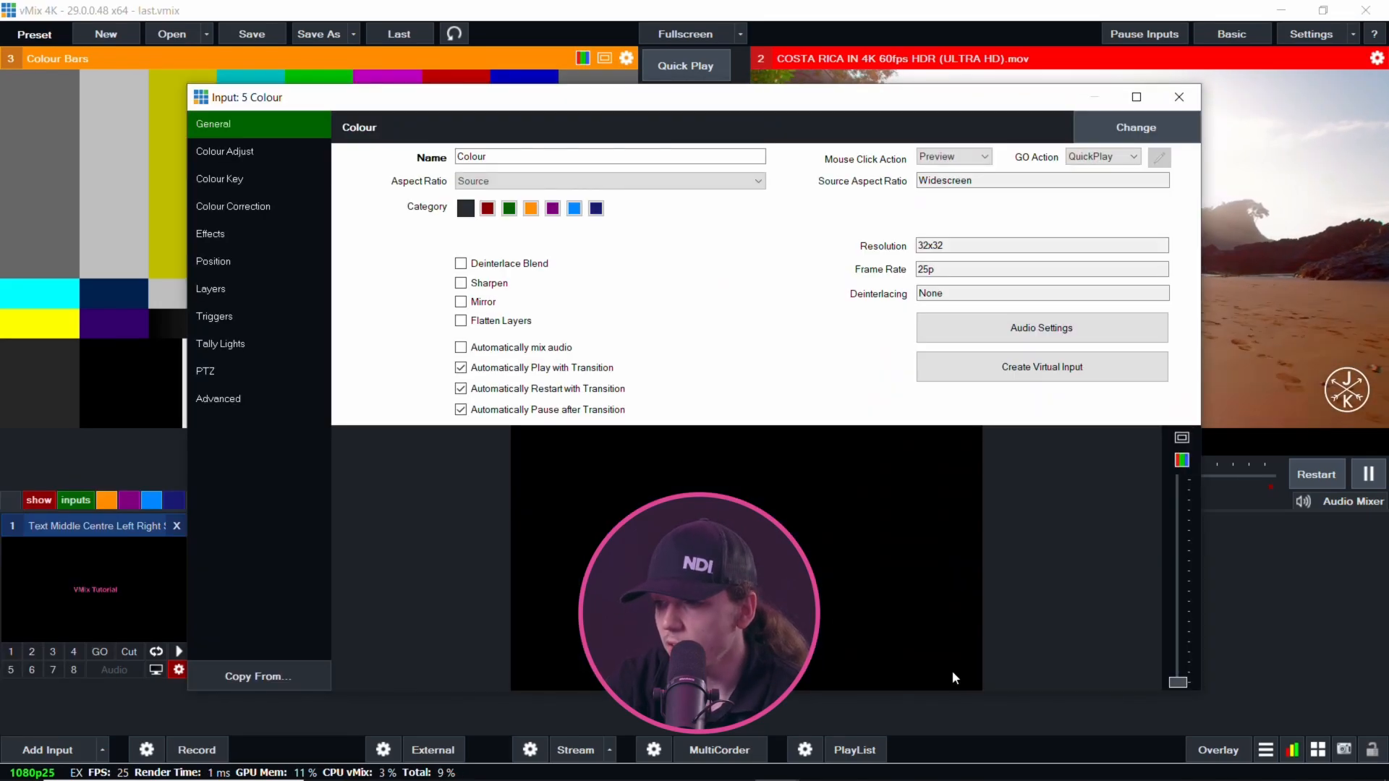
{"action": "left_click", "coordinate": [1176, 98]}
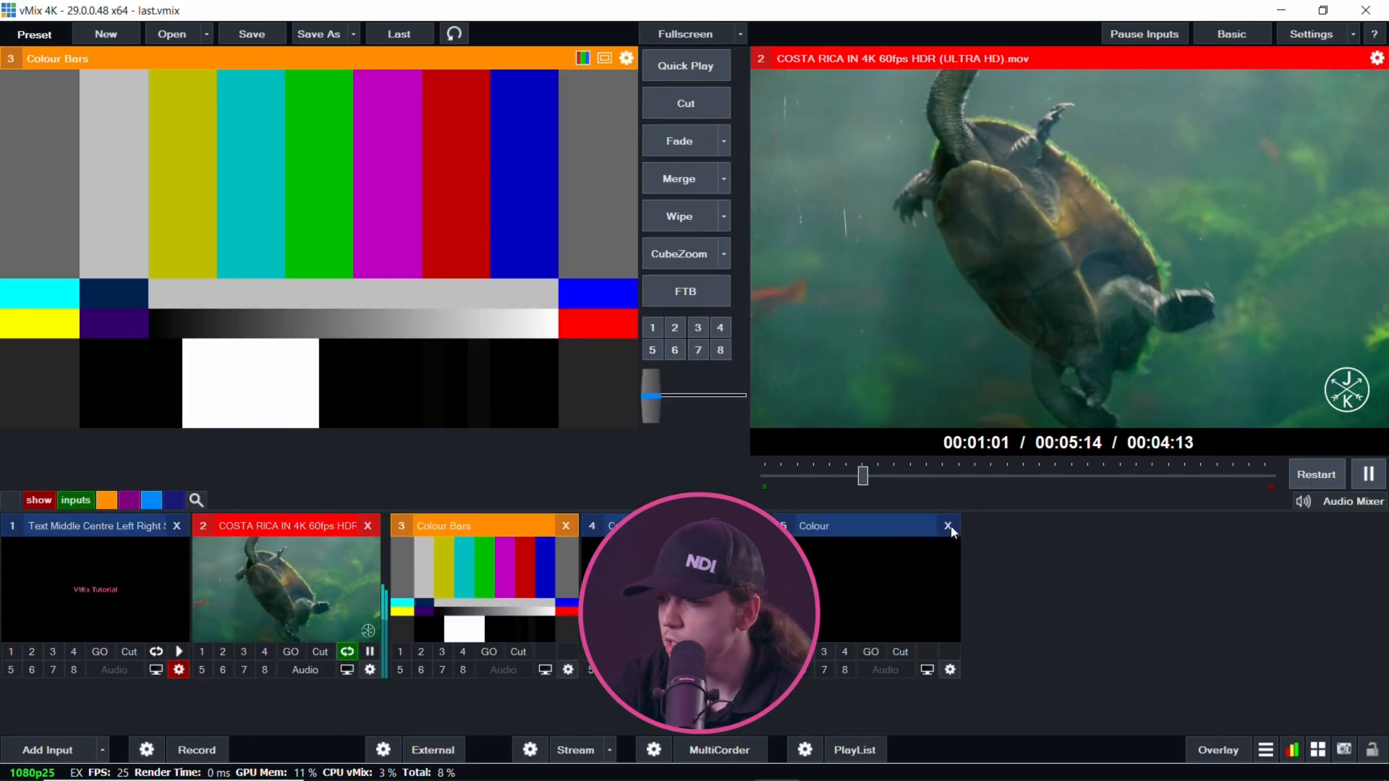
{"action": "left_click", "coordinate": [948, 527]}
{"action": "left_click", "coordinate": [764, 504]}
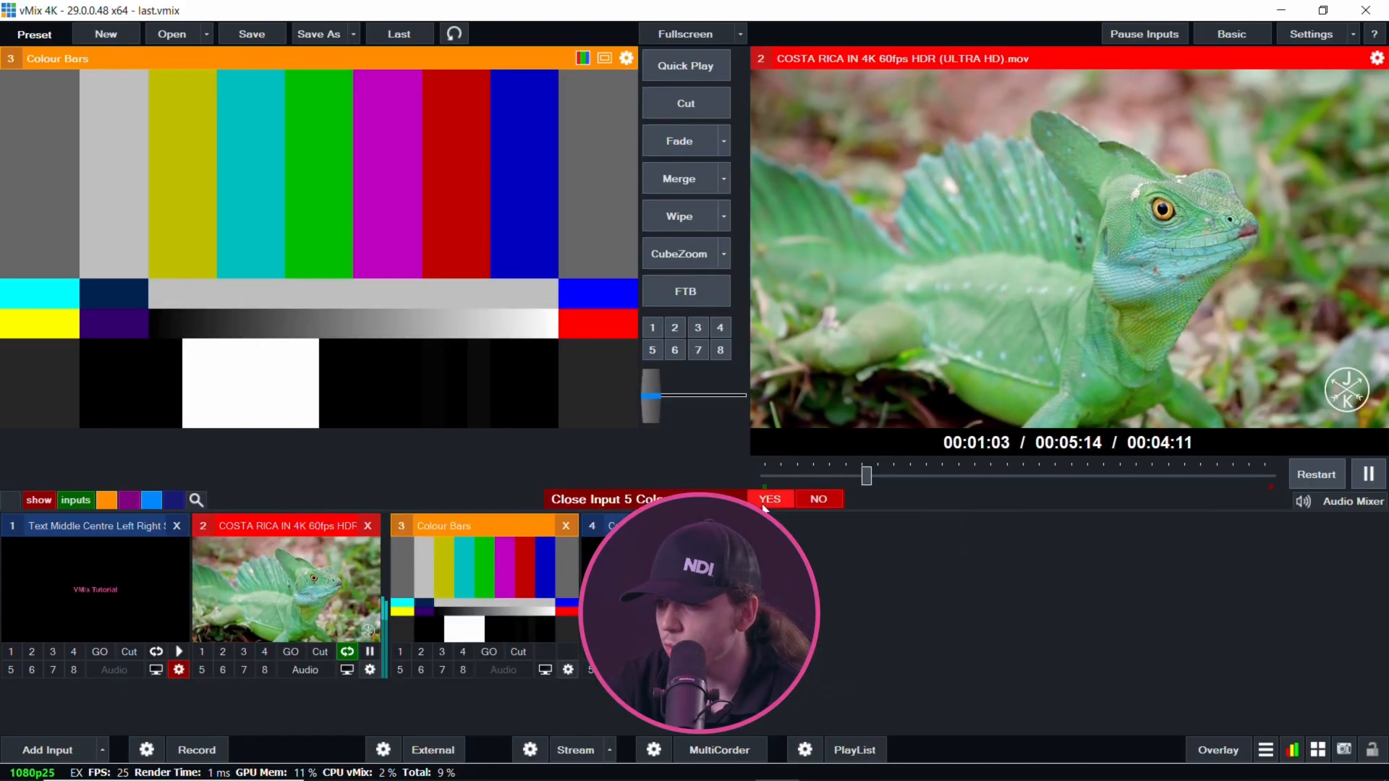
Examine the quick-add input choices, and compare the Audio input type with the Video, DVD and List types.
{"action": "left_click", "coordinate": [102, 750]}
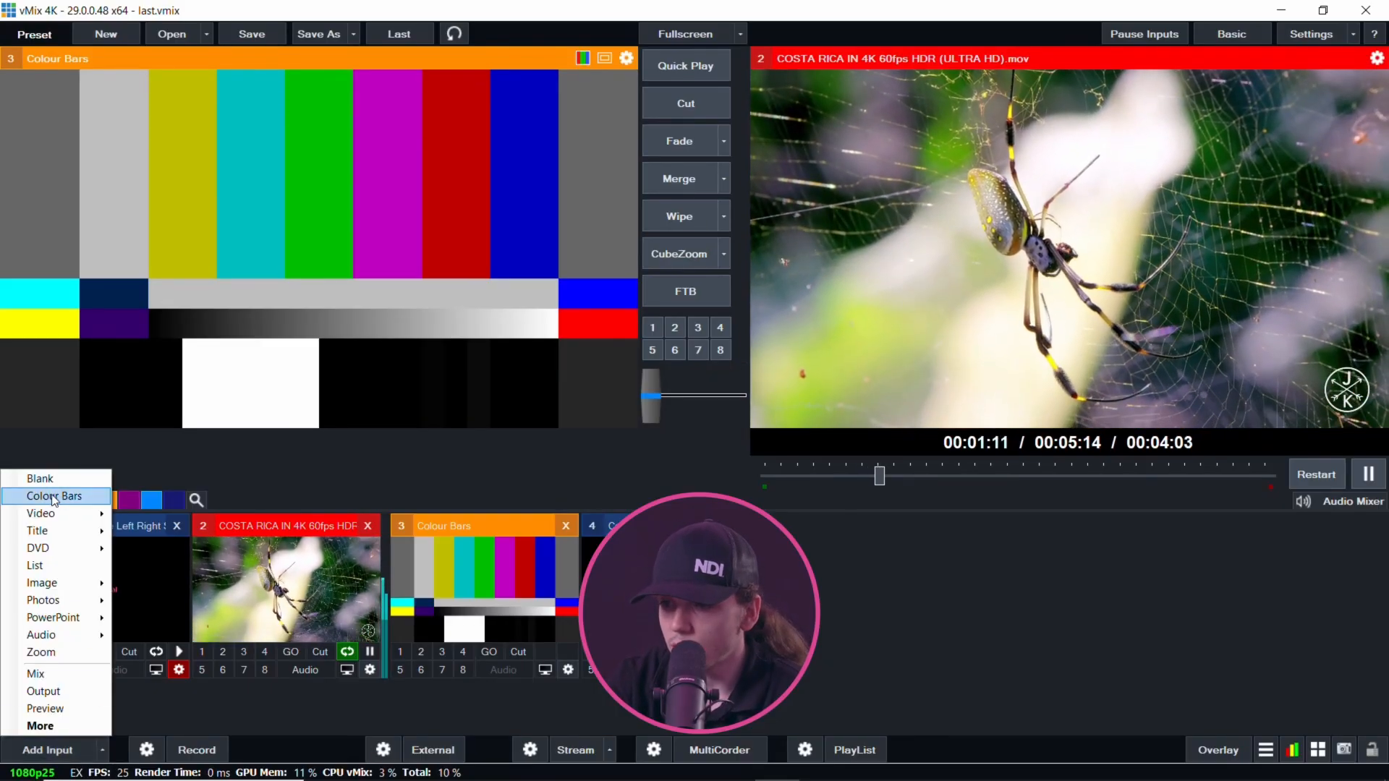
{"action": "mouse_move", "coordinate": [87, 514]}
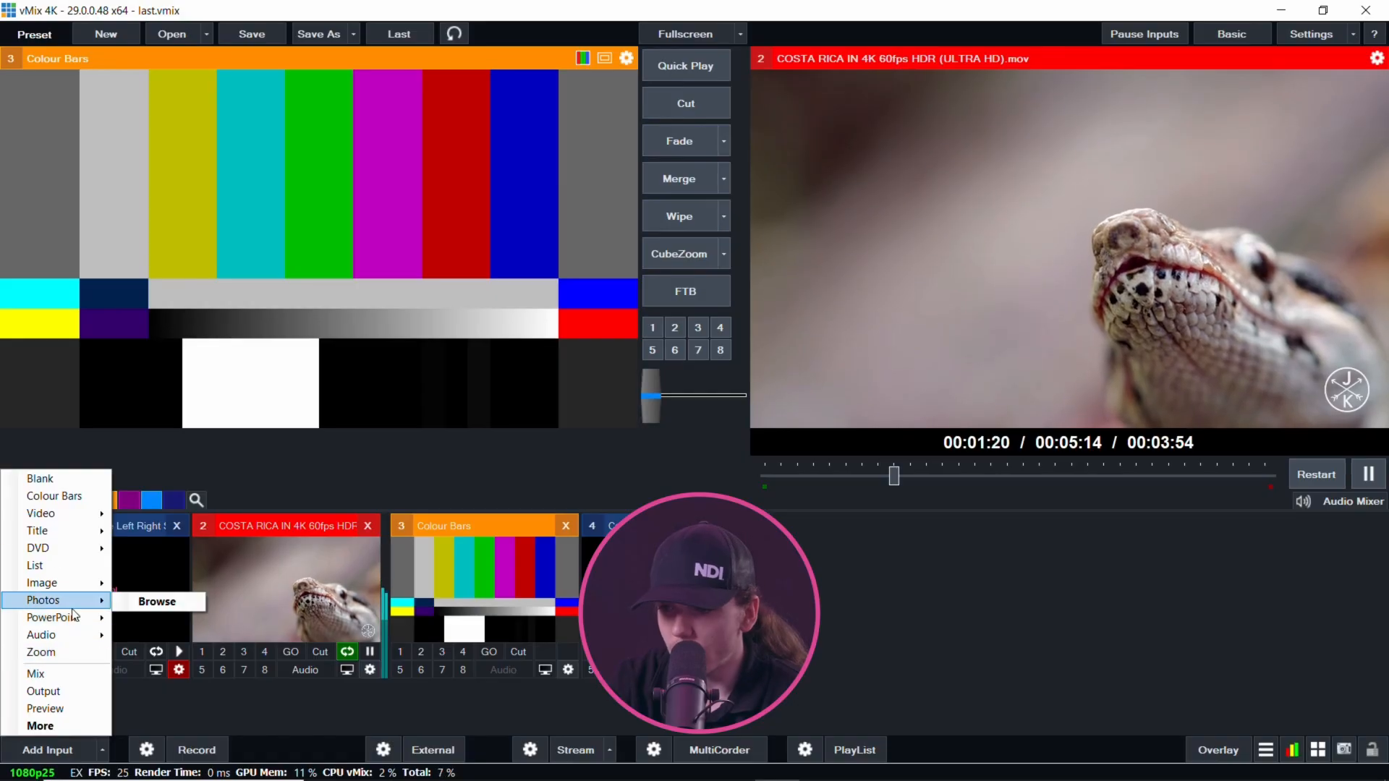
{"action": "left_click", "coordinate": [72, 747]}
{"action": "left_click", "coordinate": [259, 462]}
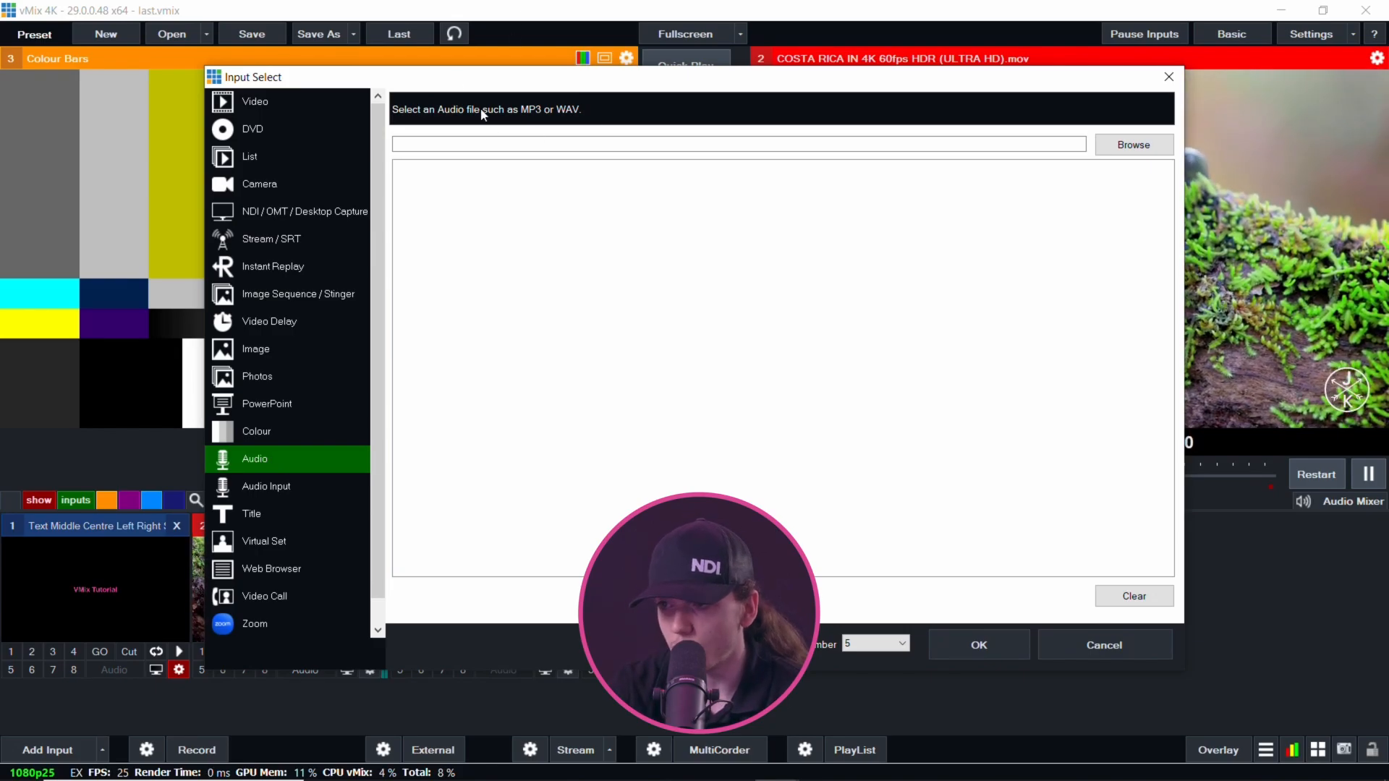
{"action": "left_click", "coordinate": [286, 98]}
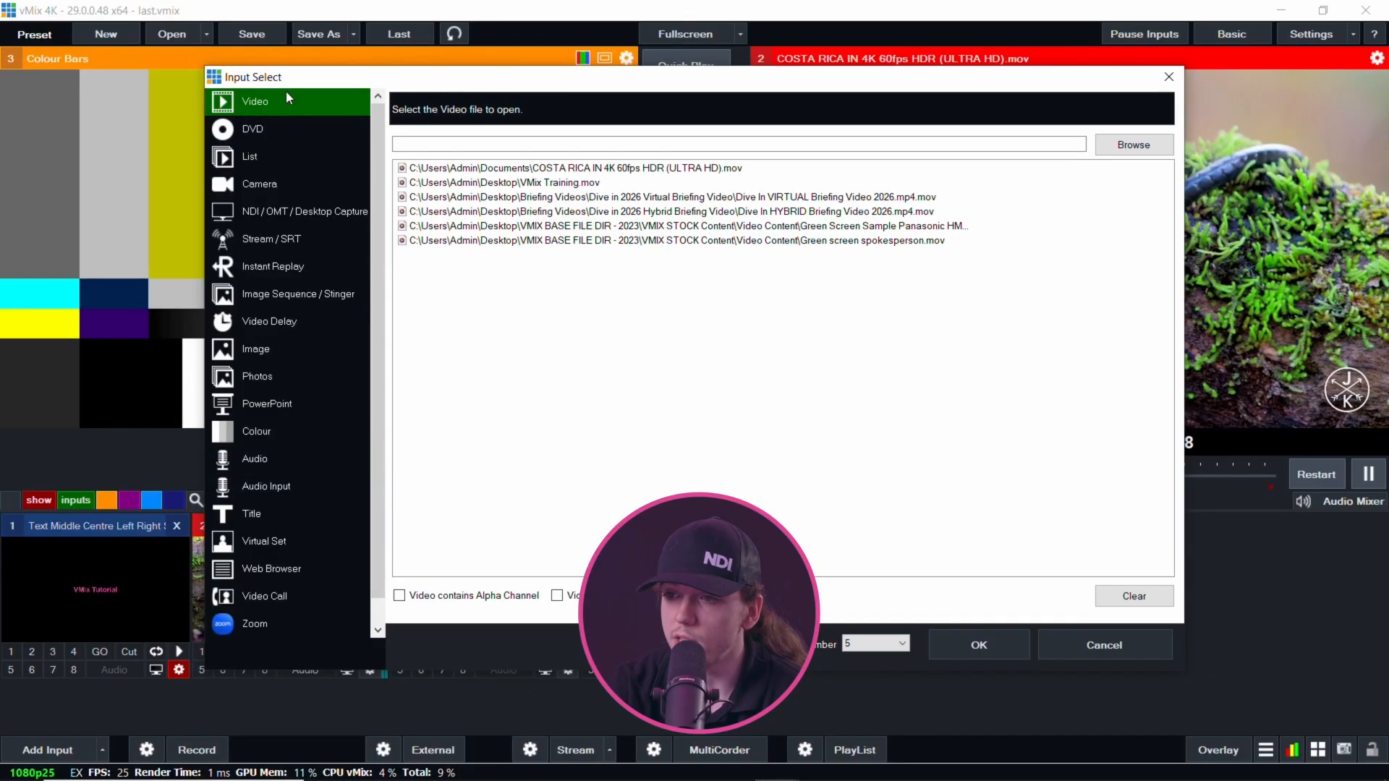
{"action": "left_click", "coordinate": [312, 136]}
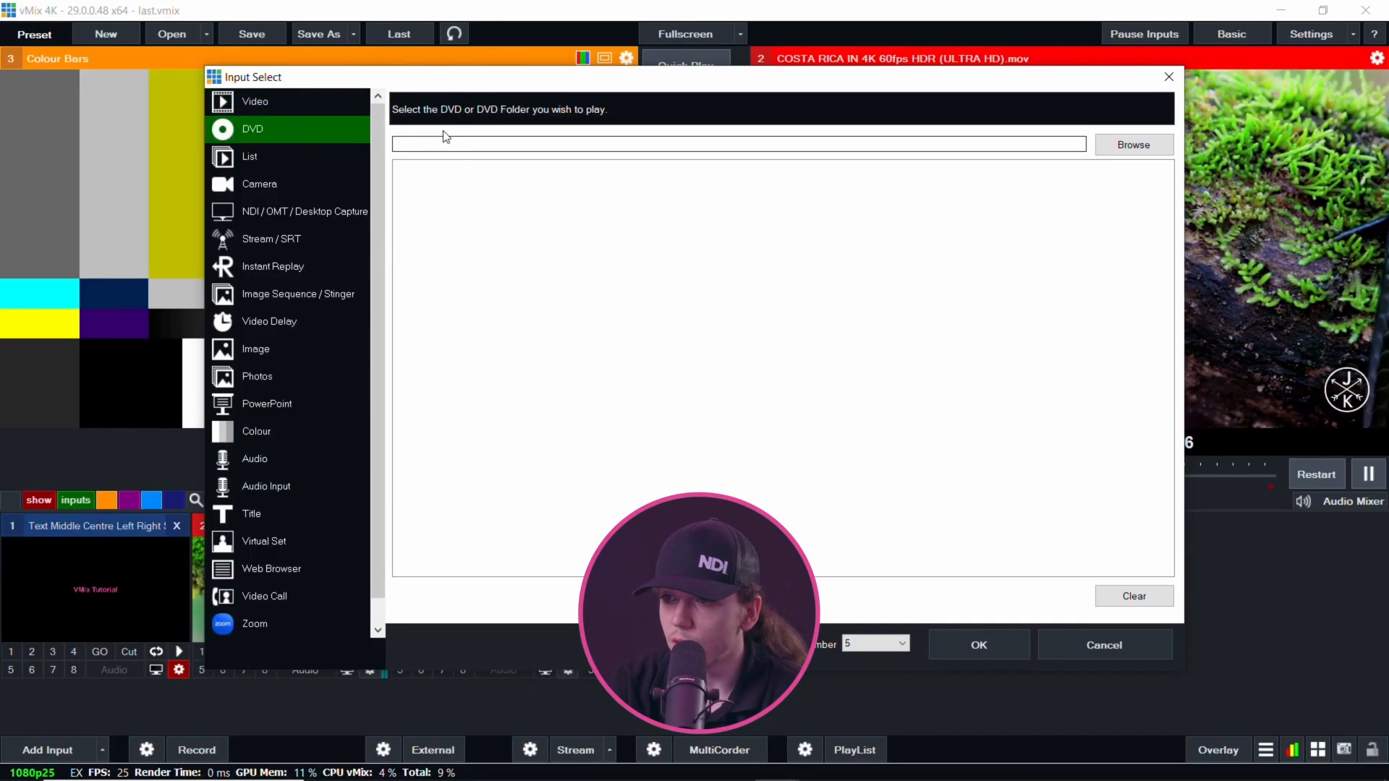
{"action": "left_click", "coordinate": [327, 155]}
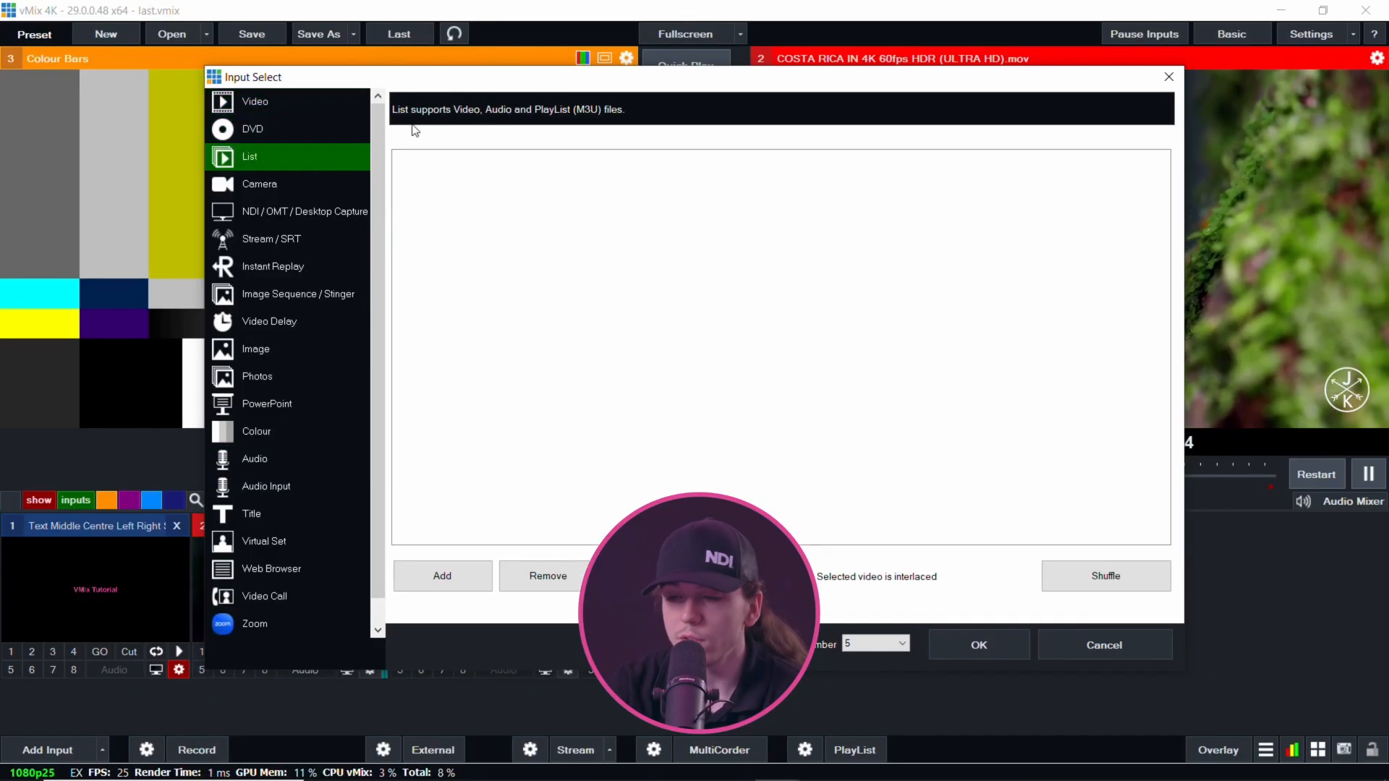
{"action": "left_click", "coordinate": [285, 457]}
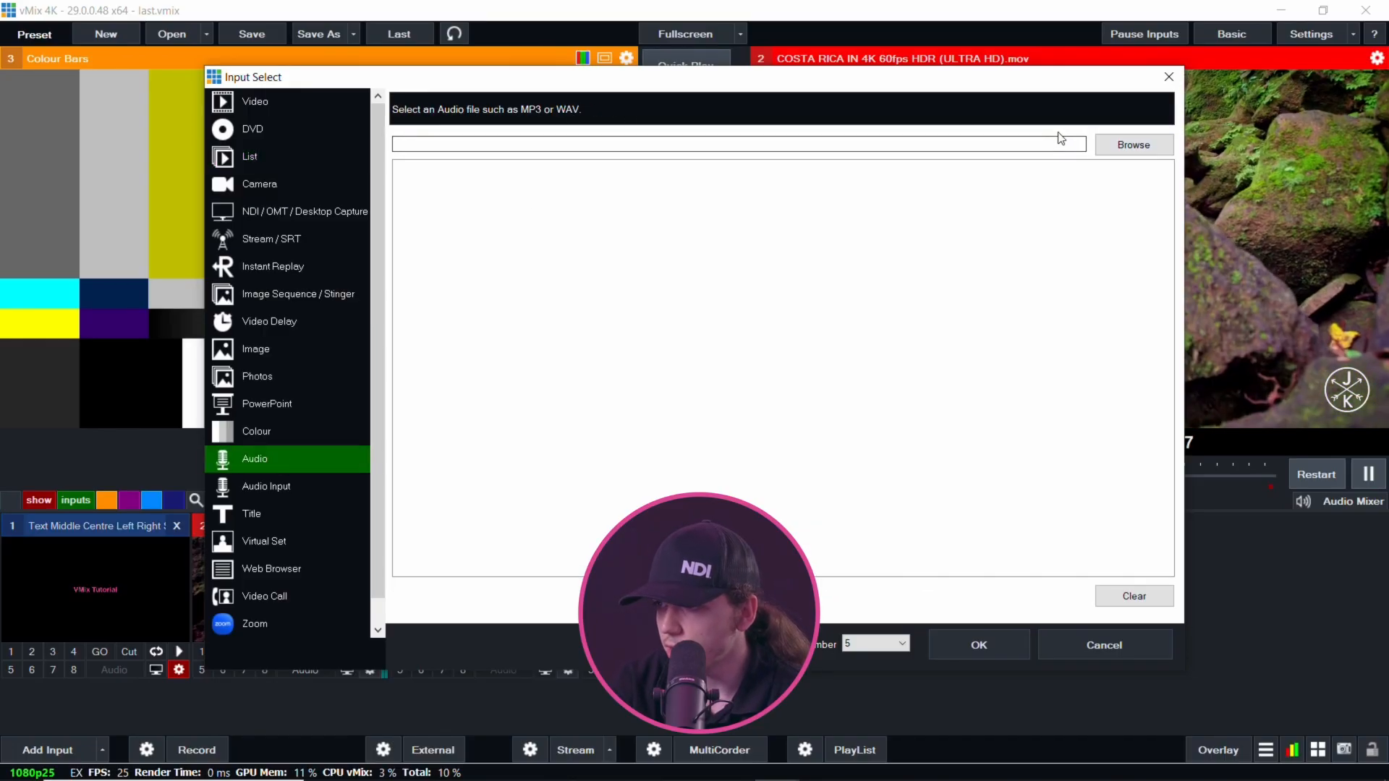
Add an Audio Input that uses vMix Audio - Bus A as its audio device.
{"action": "left_click", "coordinate": [323, 484]}
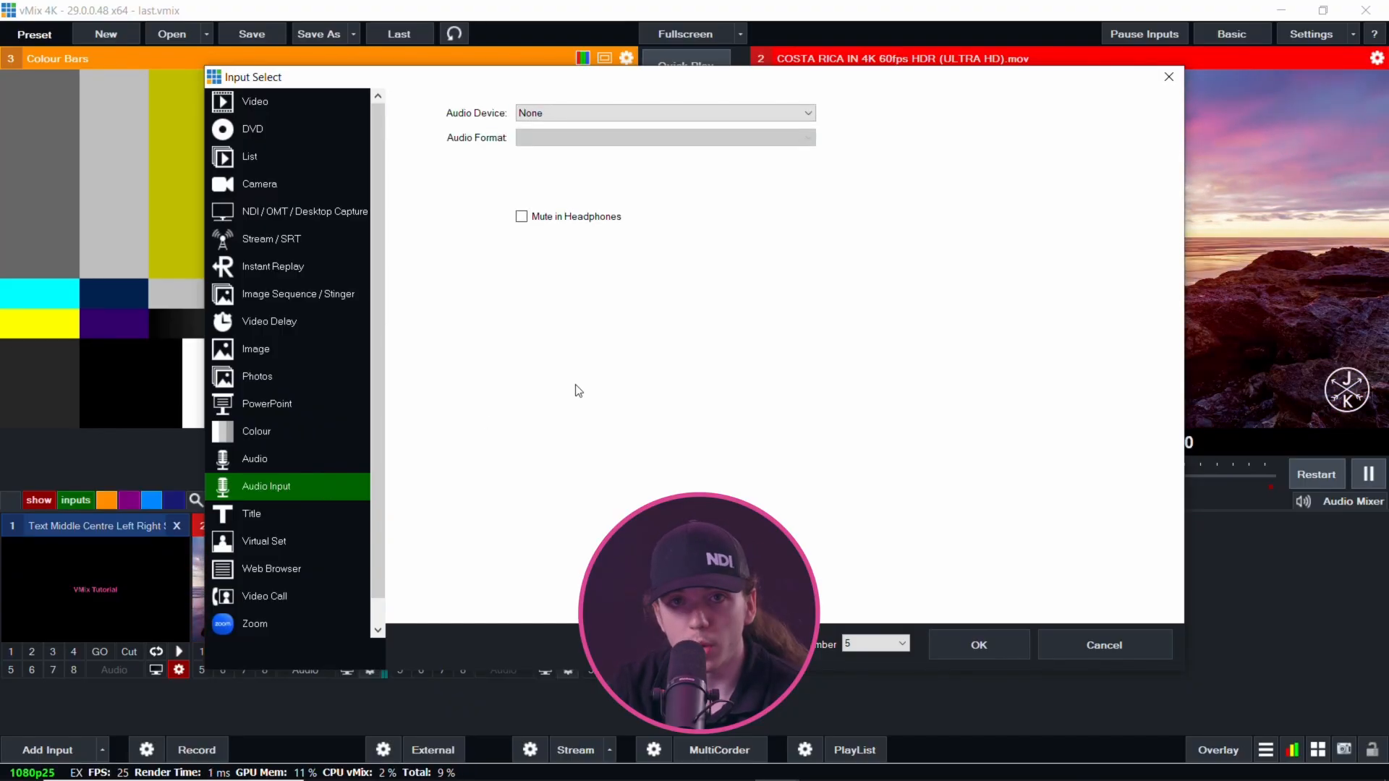
{"action": "left_click", "coordinate": [574, 112]}
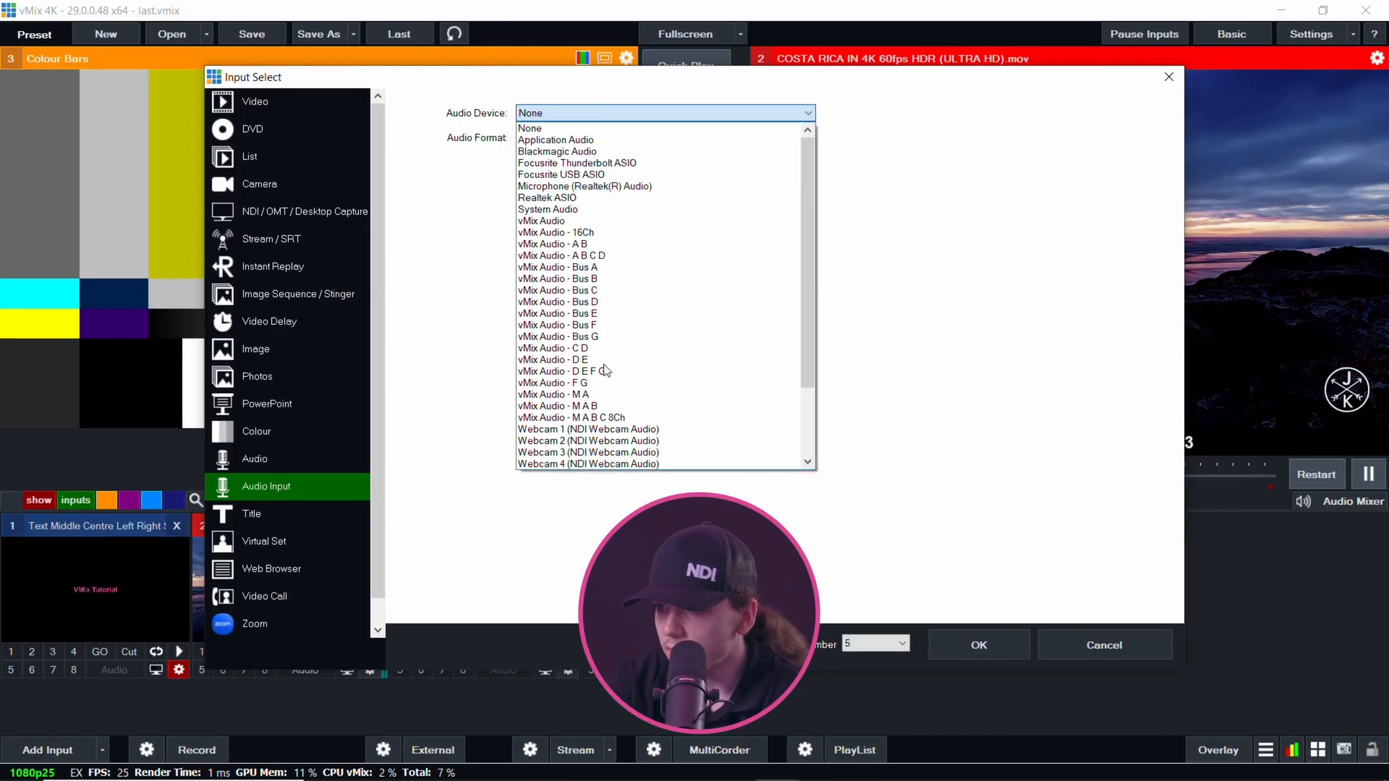
{"action": "left_click", "coordinate": [602, 268]}
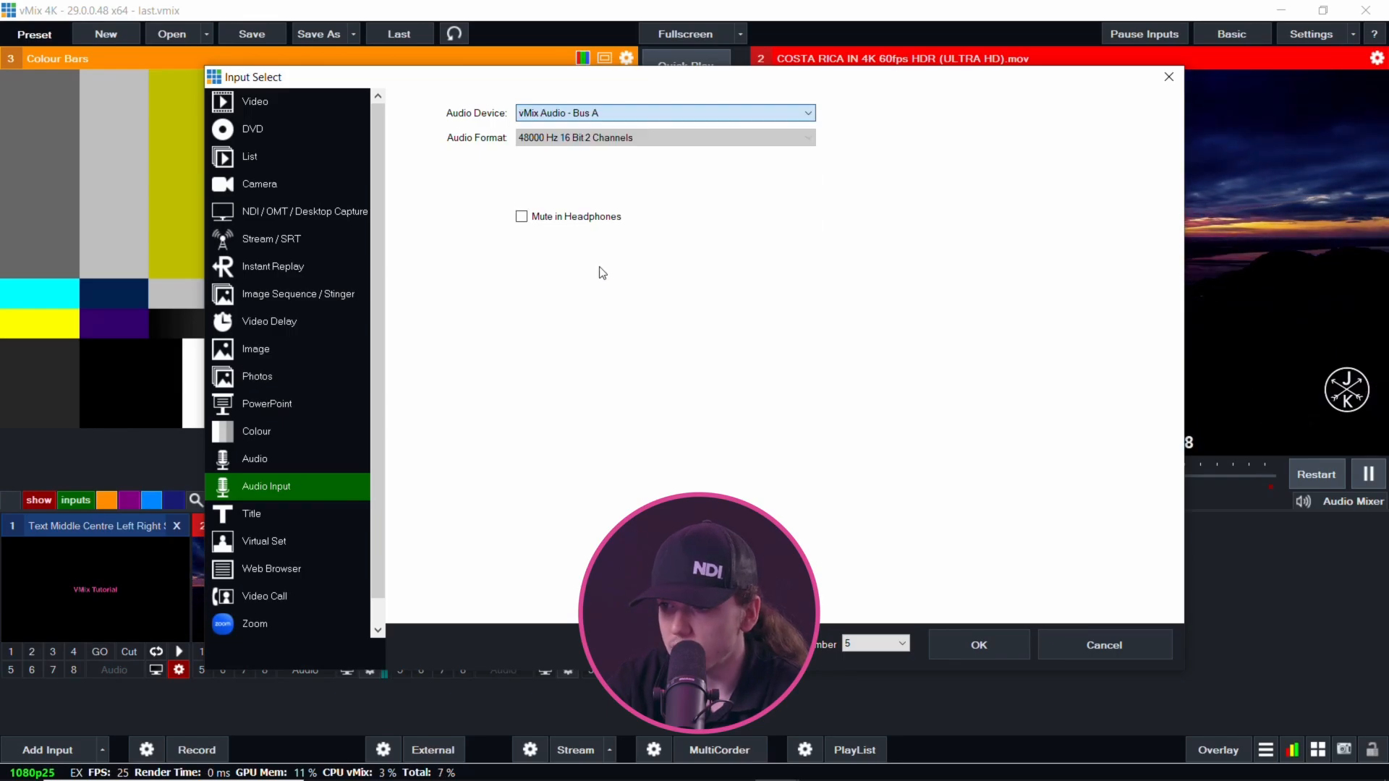
{"action": "left_click", "coordinate": [961, 652]}
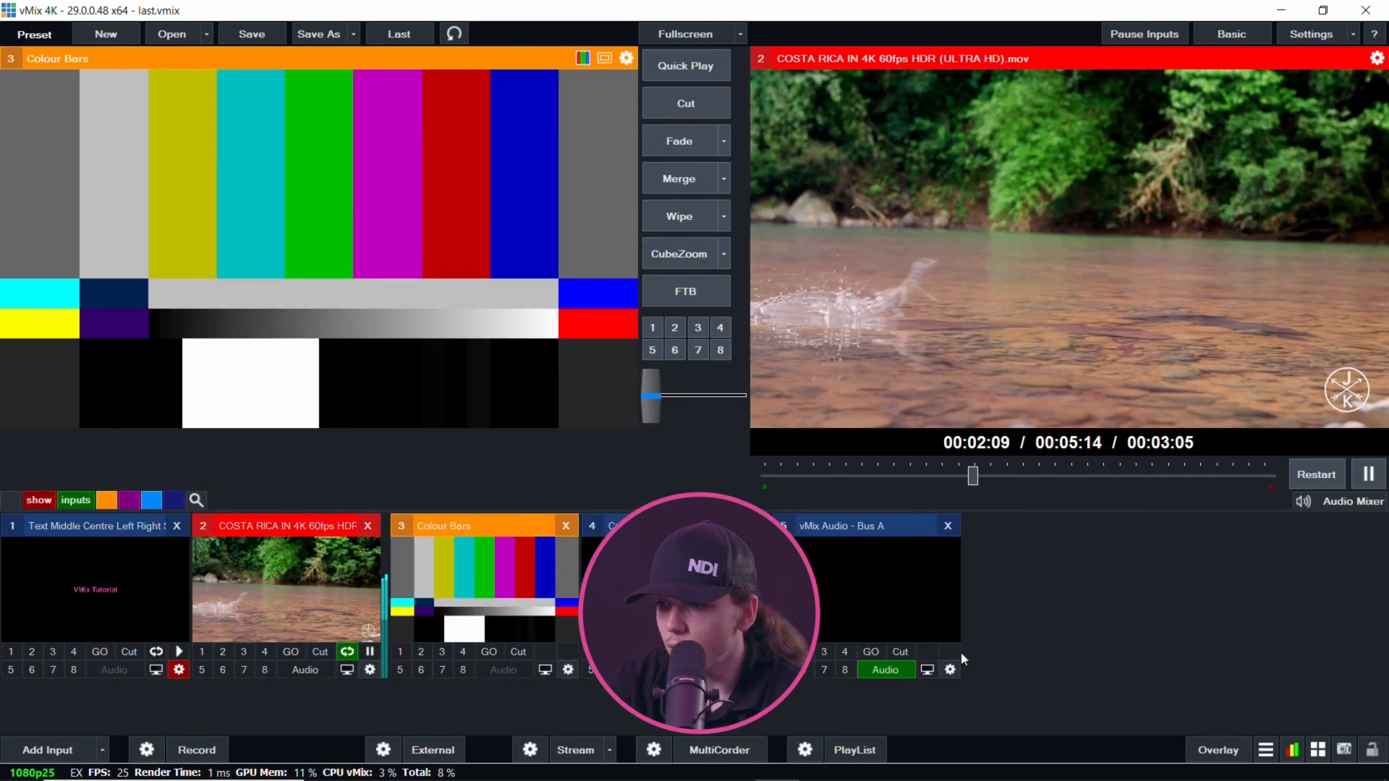
Route the Costa Rica video's audio to bus A in the audio mixer, and remove the vMix Audio - Bus A input.
{"action": "left_click", "coordinate": [1348, 501]}
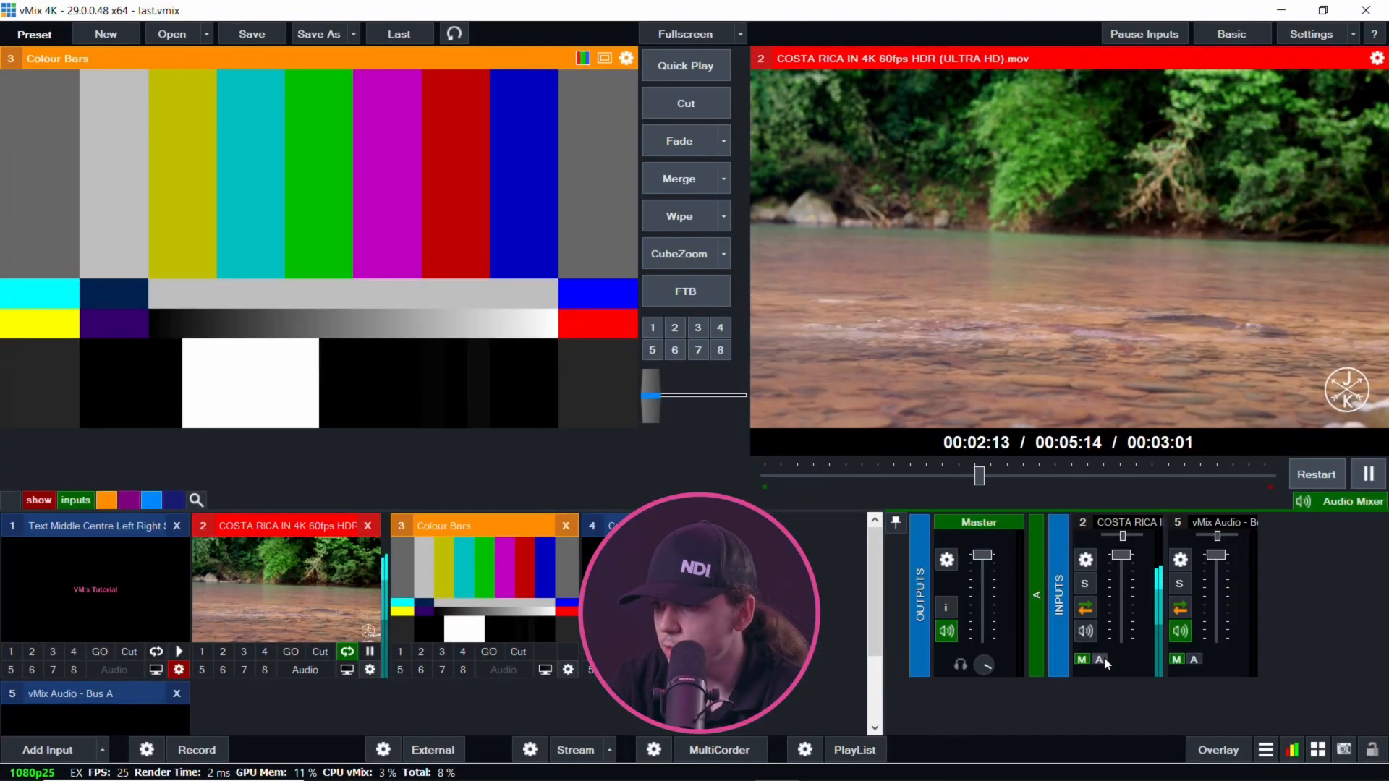
{"action": "left_click", "coordinate": [1085, 631]}
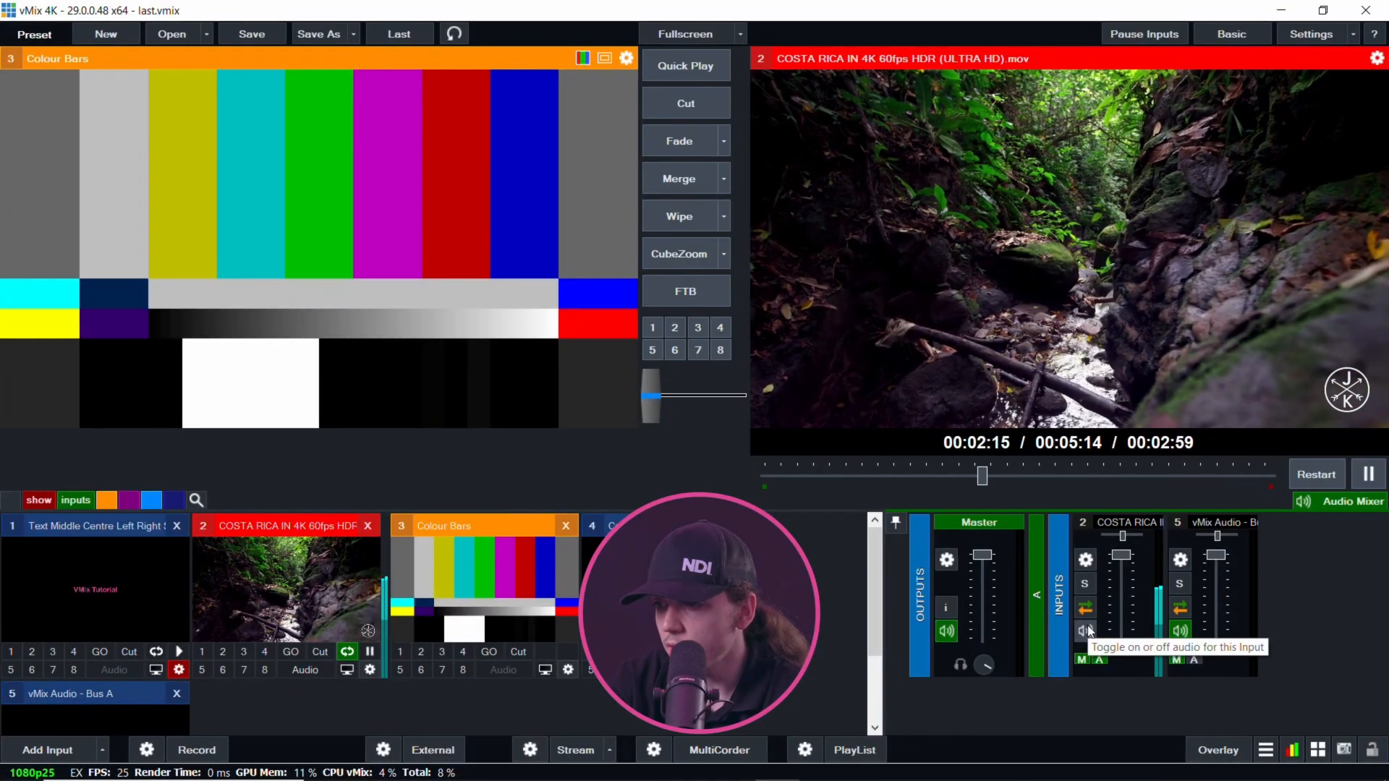
{"action": "scroll", "coordinate": [197, 665], "scroll_direction": "down", "scroll_amount": 2}
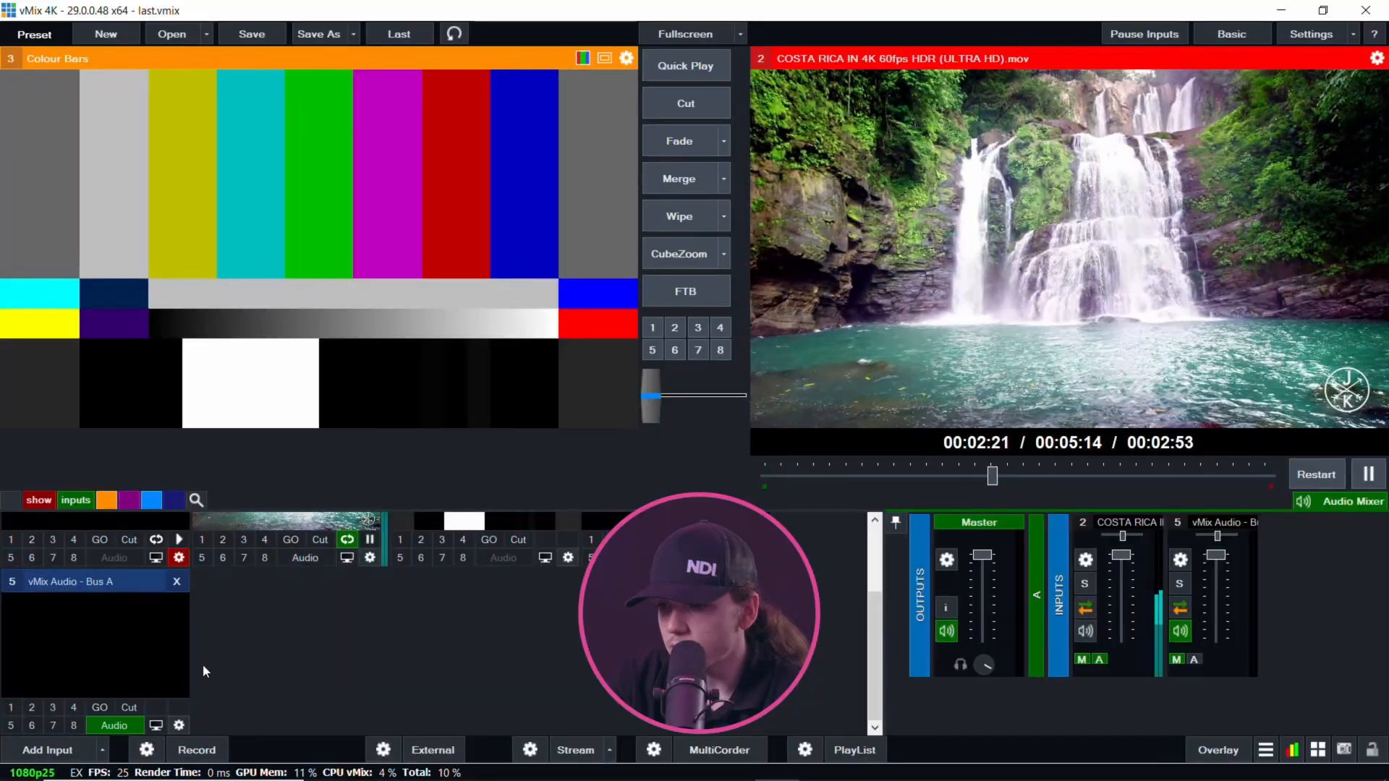
{"action": "left_click", "coordinate": [177, 583]}
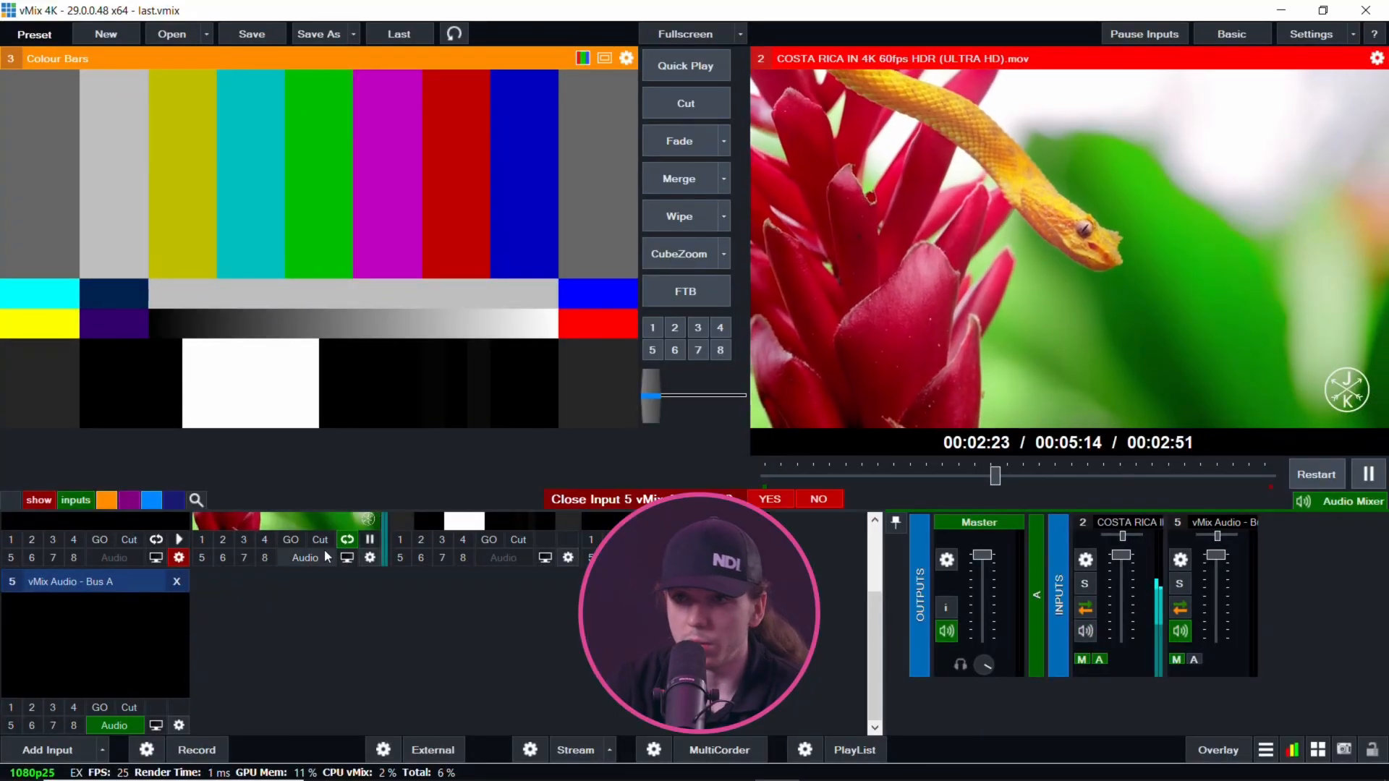
{"action": "left_click", "coordinate": [818, 493]}
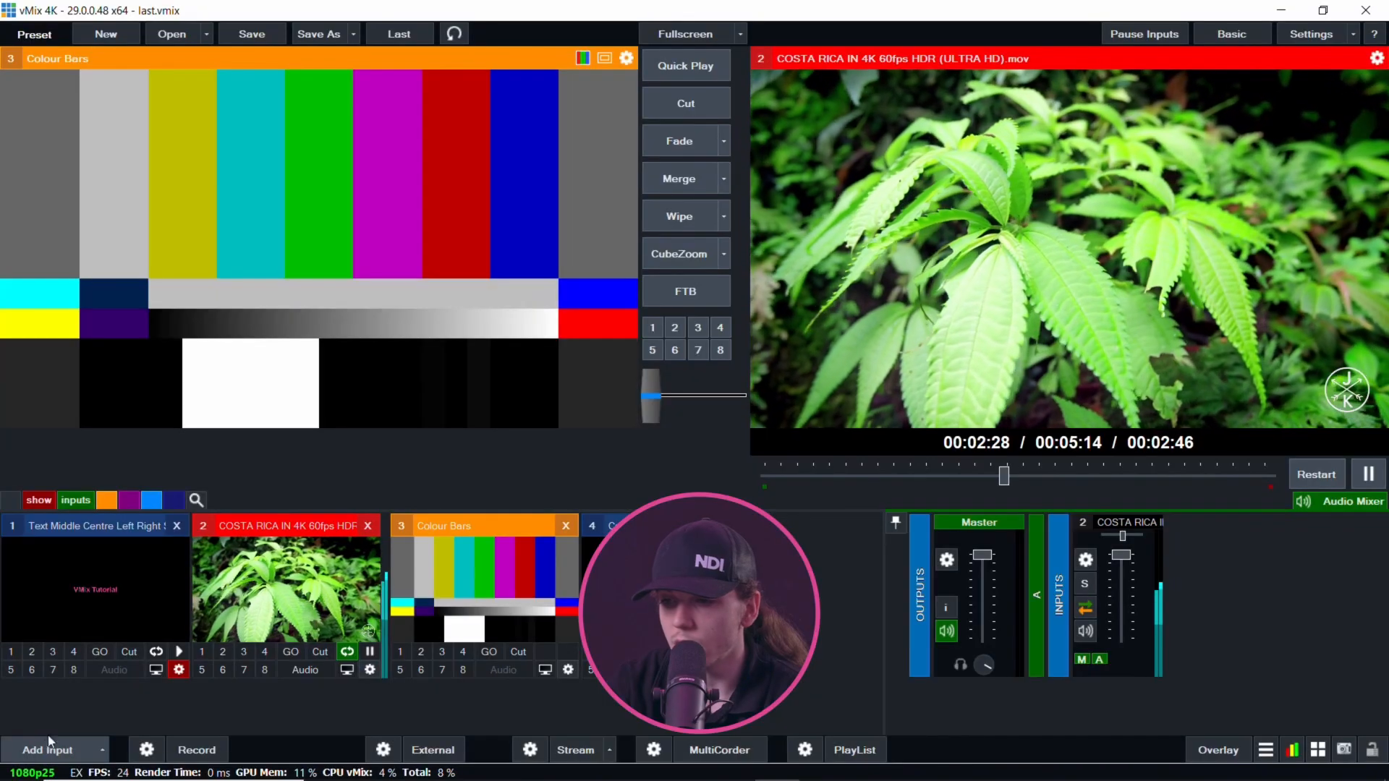
Start a new Audio Input and examine the audio devices it offers.
{"action": "left_click", "coordinate": [45, 745]}
{"action": "left_click", "coordinate": [267, 488]}
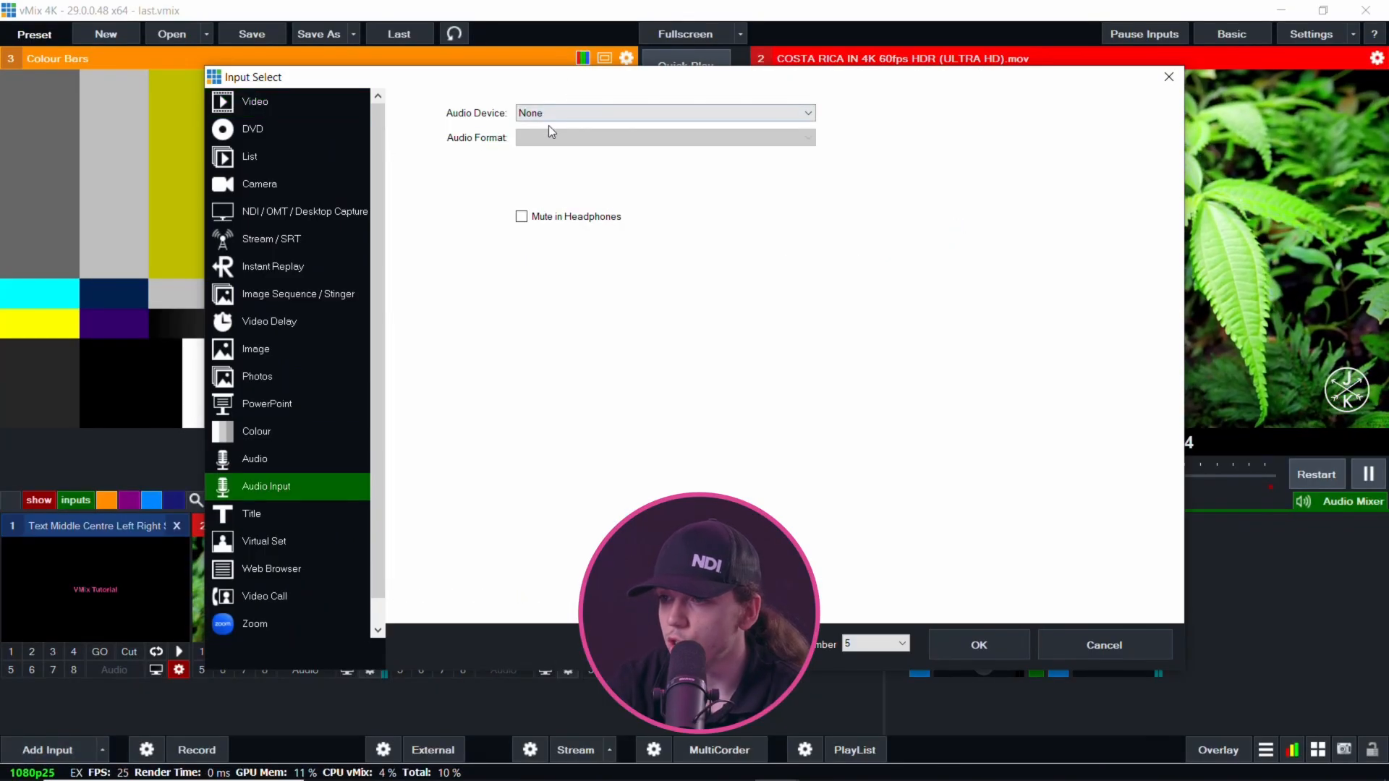
{"action": "left_click", "coordinate": [549, 116]}
{"action": "left_click", "coordinate": [550, 118]}
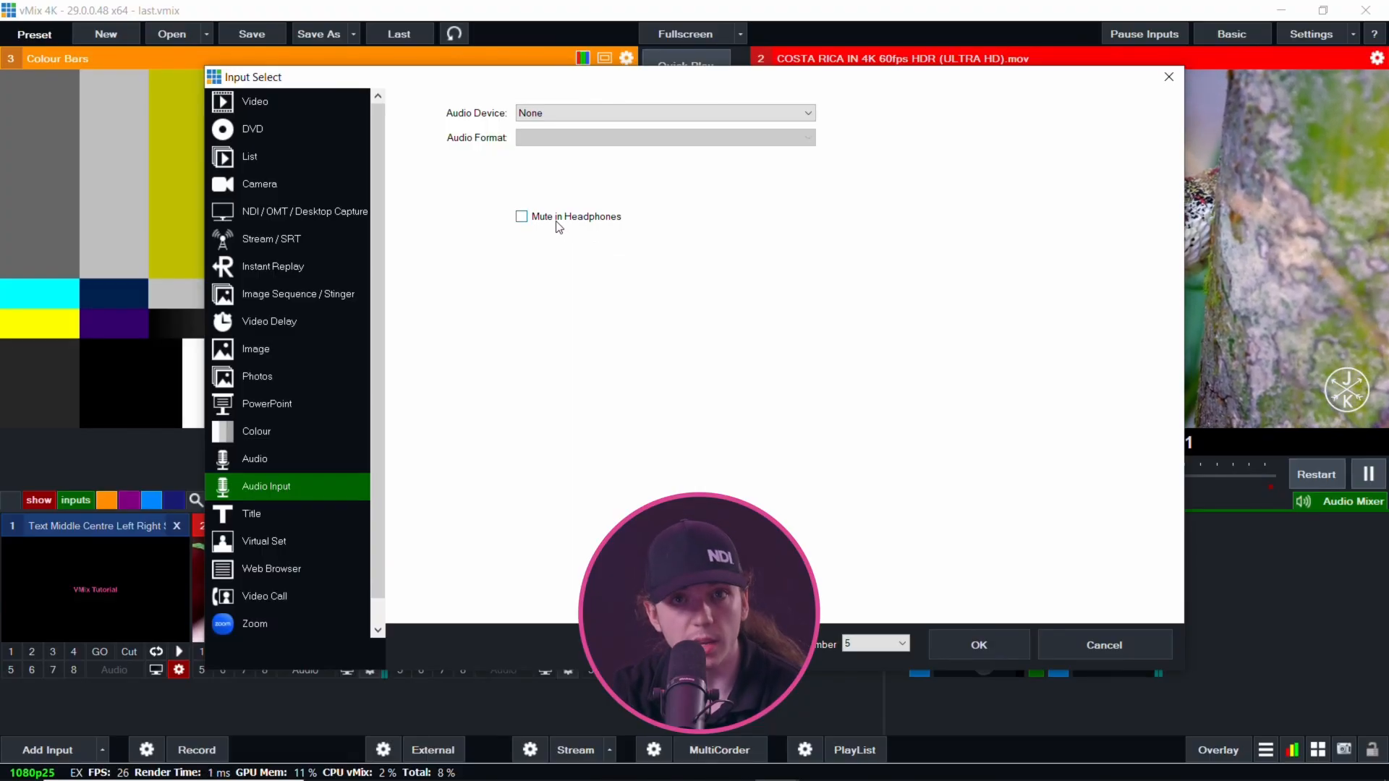
{"action": "left_click", "coordinate": [566, 109]}
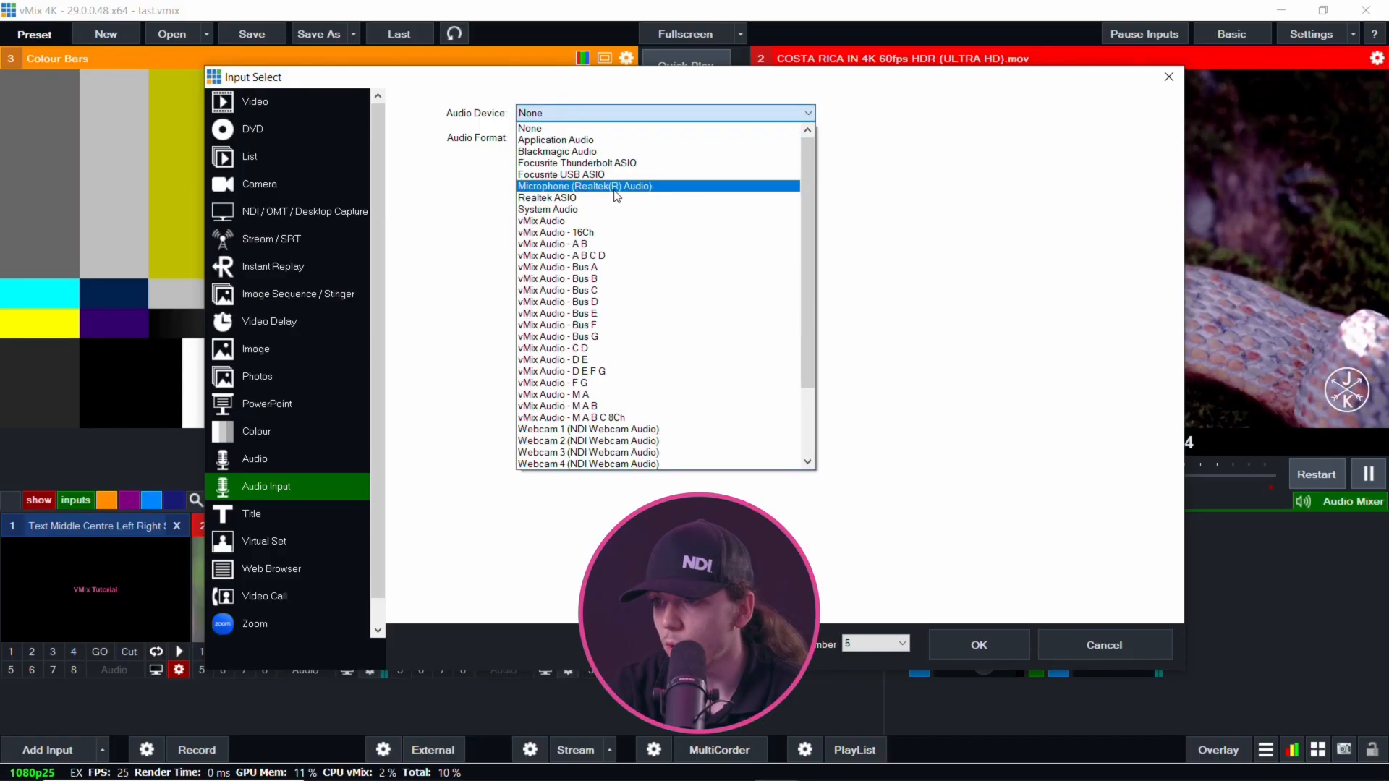
{"action": "left_click", "coordinate": [474, 208]}
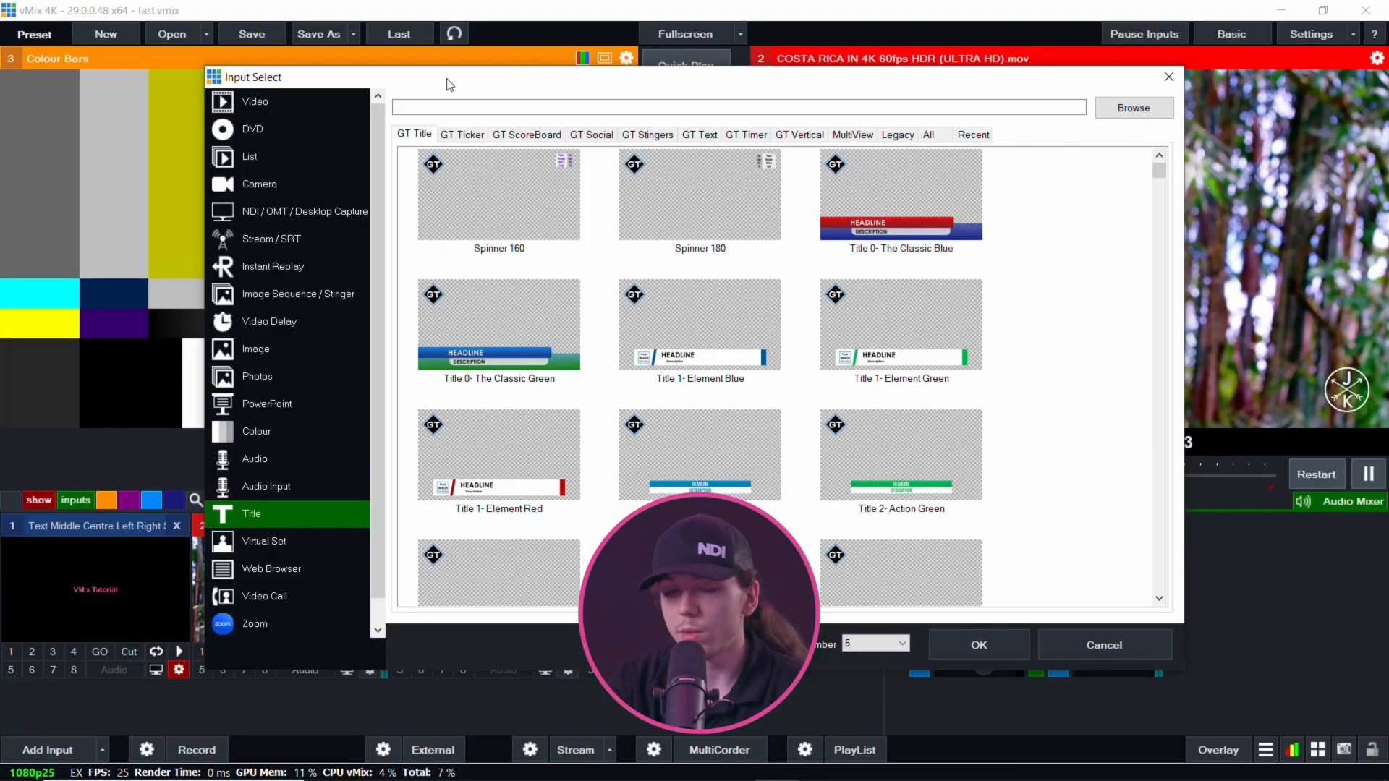
Browse the GT Title templates available for a Title input, examining the designs and colour variants.
{"action": "scroll", "coordinate": [895, 355], "scroll_direction": "down", "scroll_amount": 15}
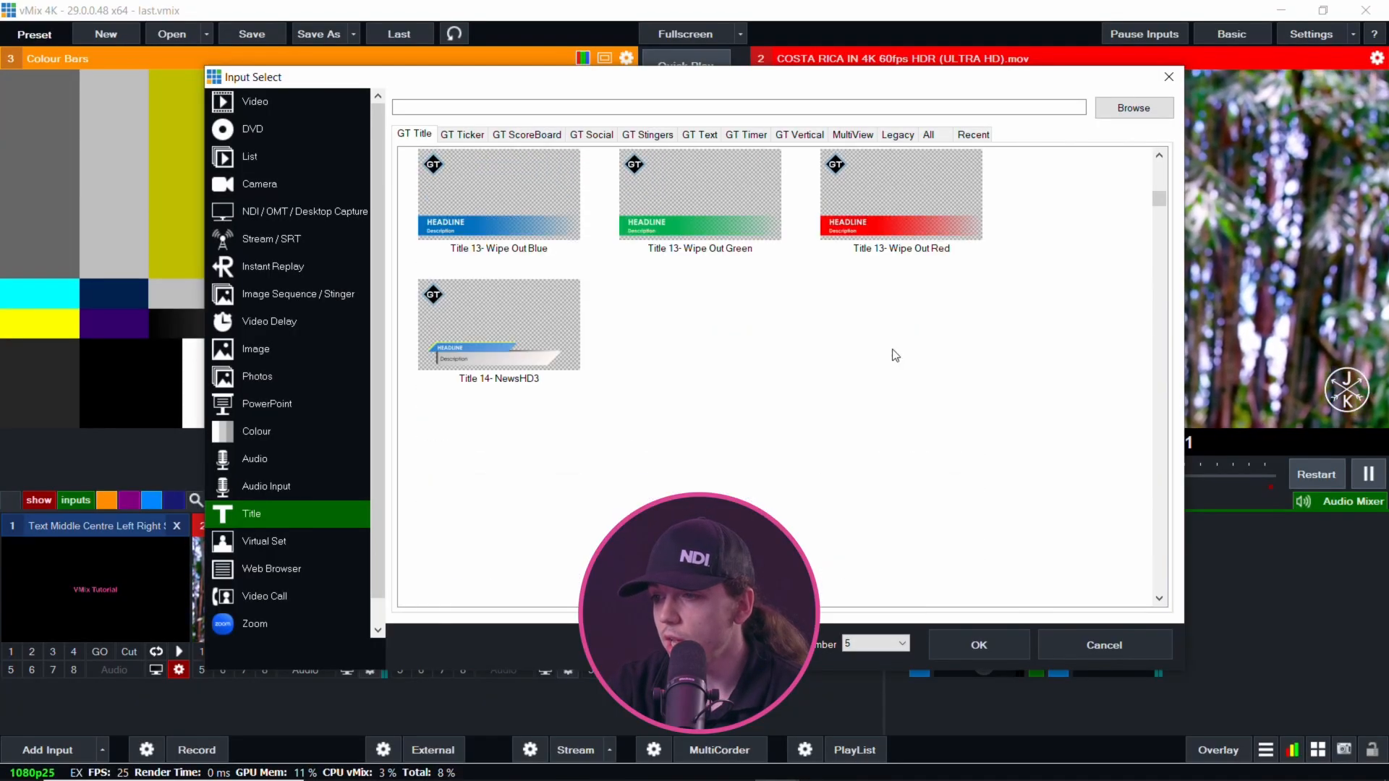
{"action": "scroll", "coordinate": [892, 349], "scroll_direction": "down", "scroll_amount": 8}
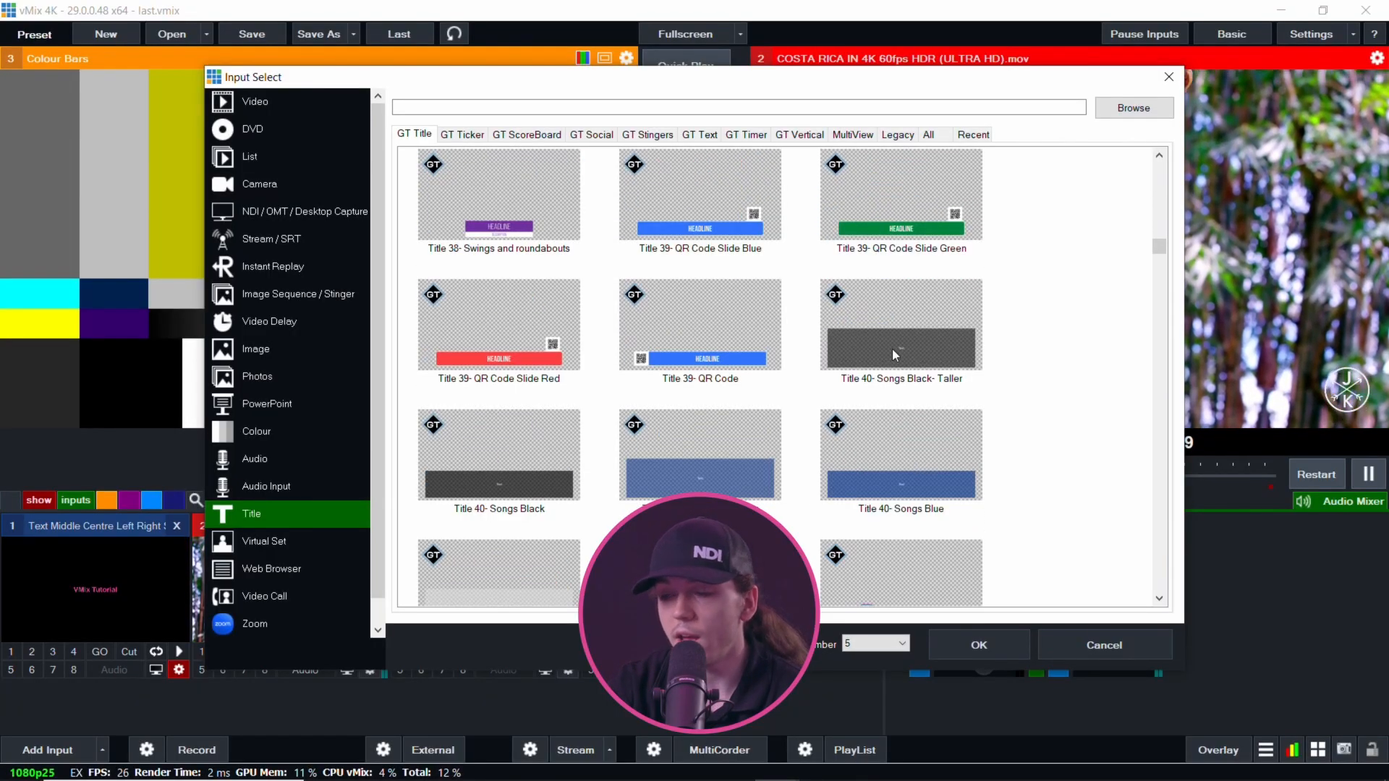
{"action": "scroll", "coordinate": [893, 349], "scroll_direction": "up", "scroll_amount": 20}
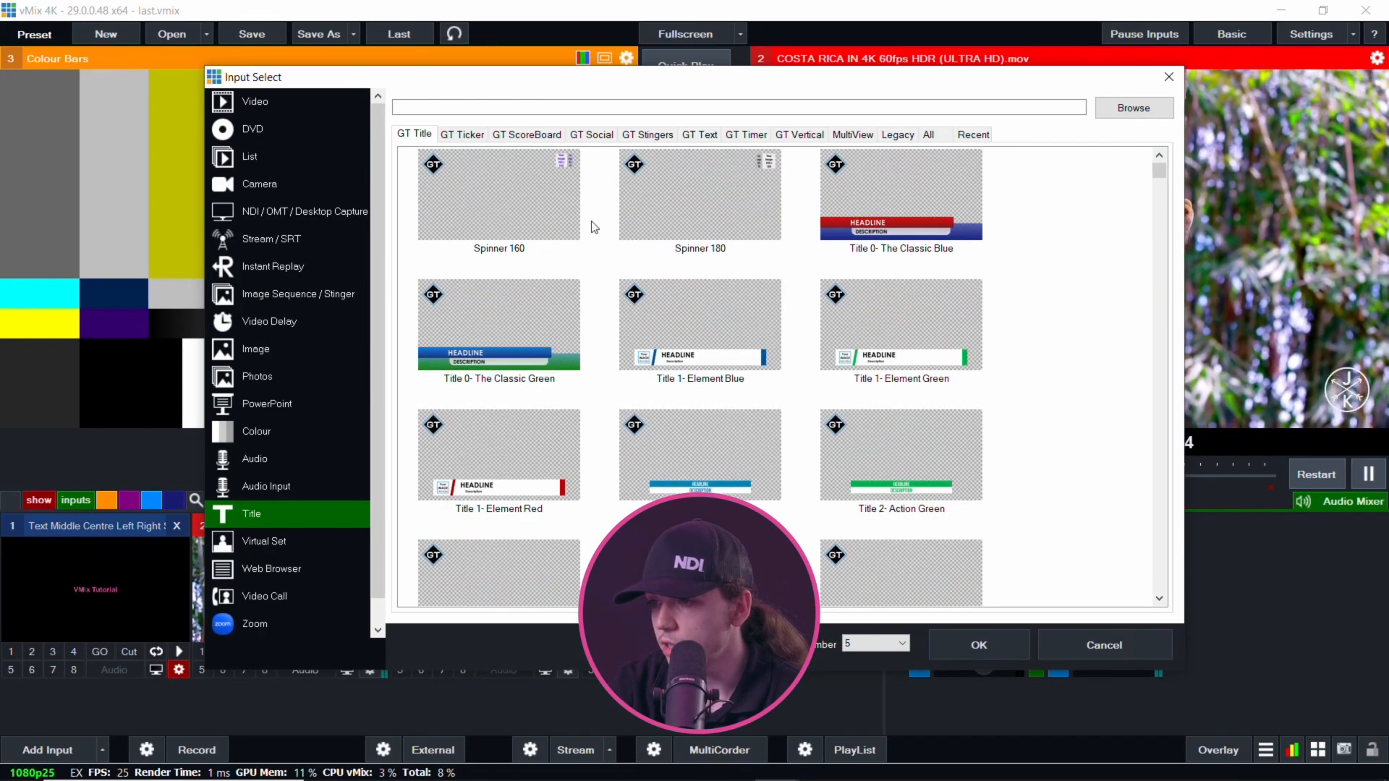
{"action": "scroll", "coordinate": [652, 398], "scroll_direction": "down", "scroll_amount": 14}
{"action": "scroll", "coordinate": [647, 394], "scroll_direction": "down", "scroll_amount": 15}
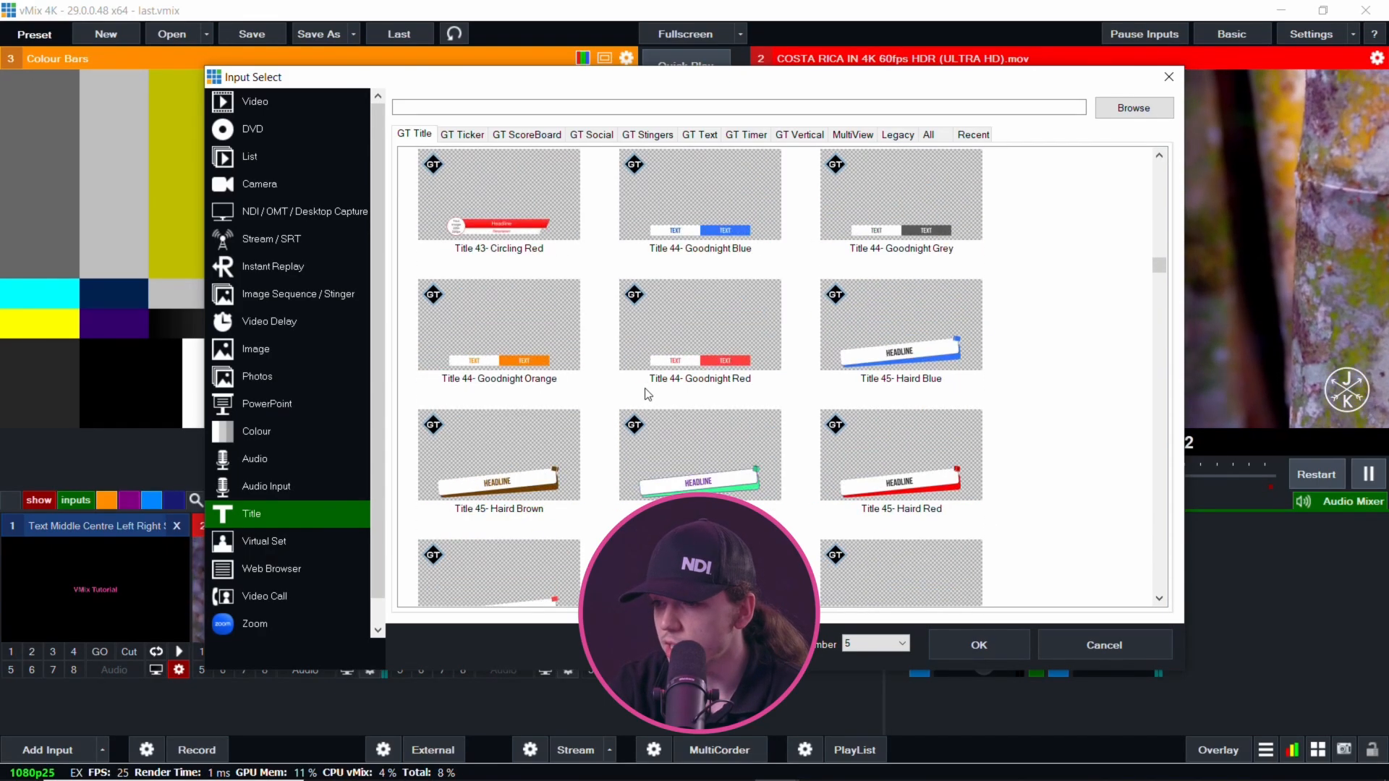
{"action": "scroll", "coordinate": [648, 394], "scroll_direction": "up", "scroll_amount": 20}
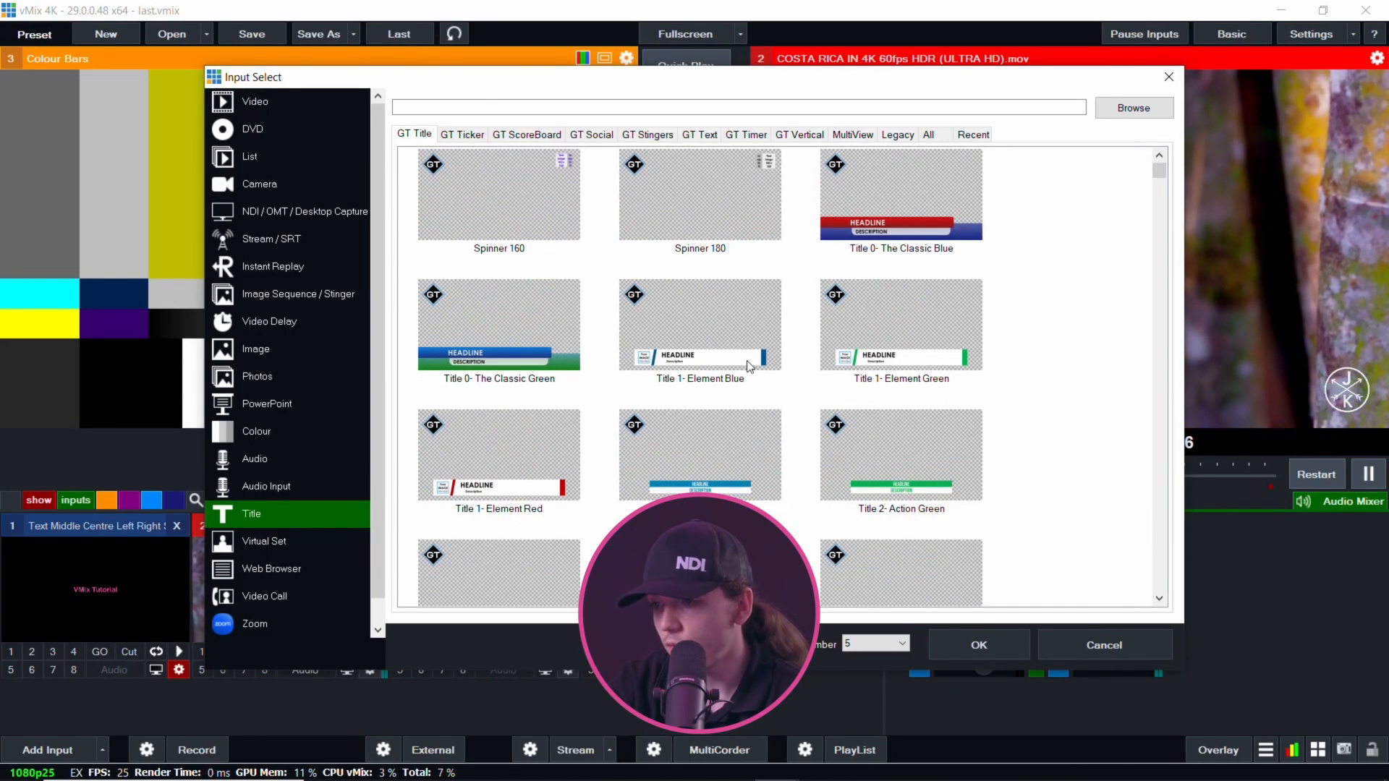
{"action": "scroll", "coordinate": [747, 361], "scroll_direction": "down", "scroll_amount": 20}
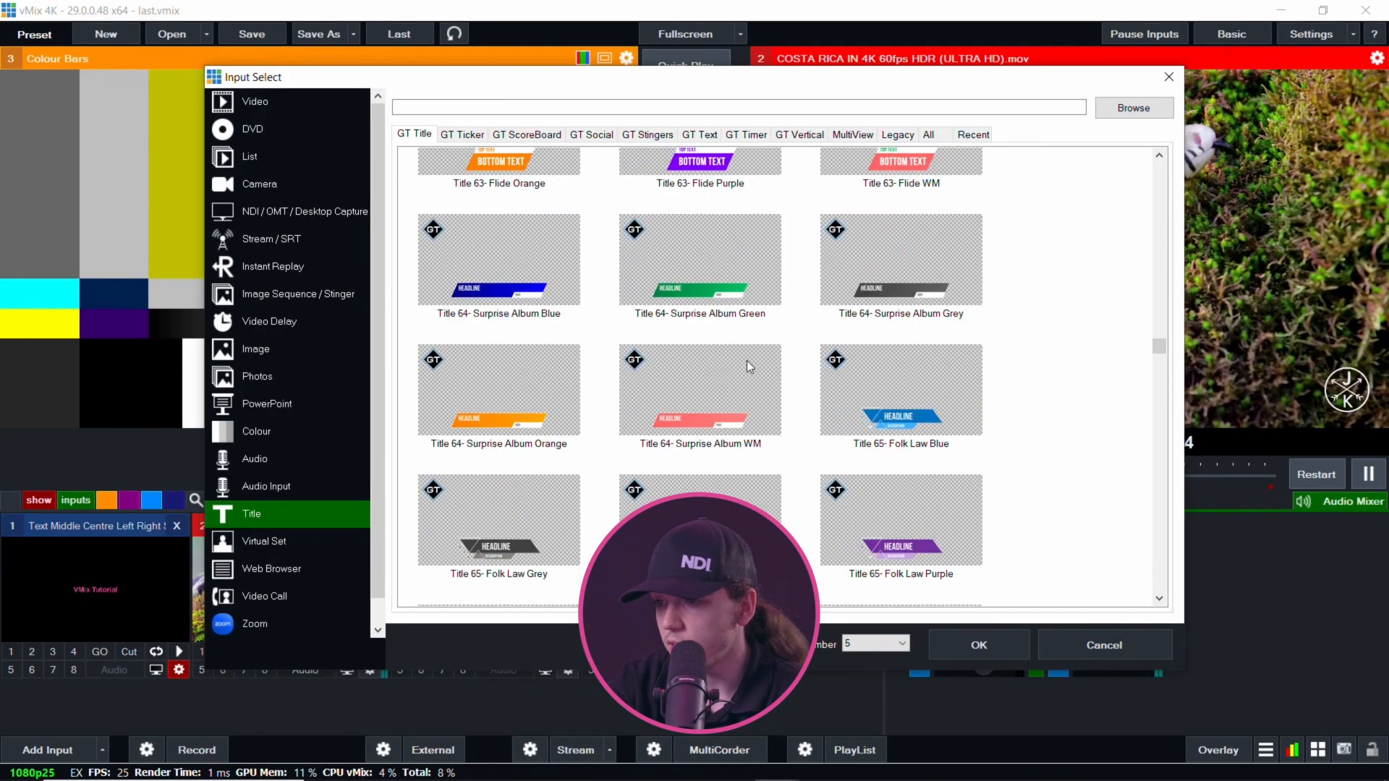
{"action": "scroll", "coordinate": [746, 360], "scroll_direction": "down", "scroll_amount": 10}
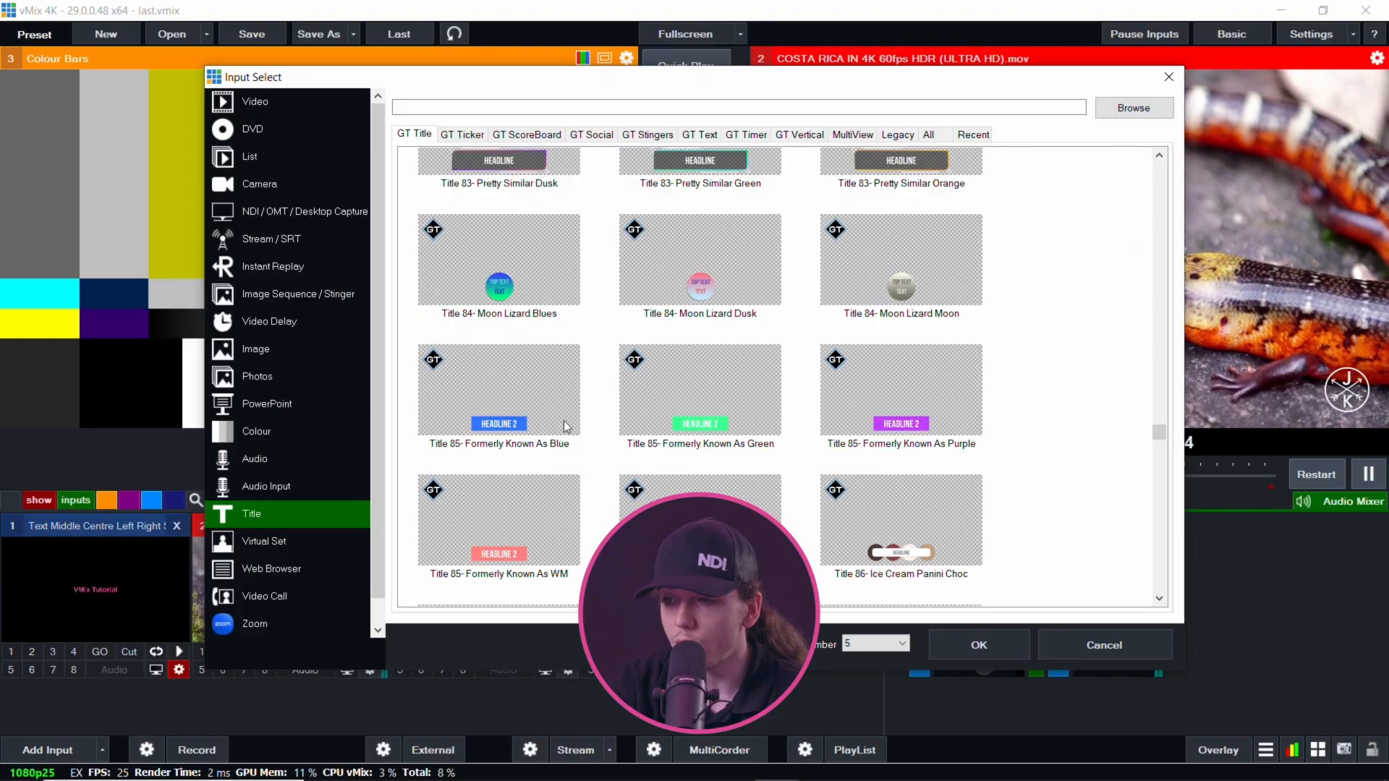
{"action": "scroll", "coordinate": [565, 420], "scroll_direction": "up", "scroll_amount": 15}
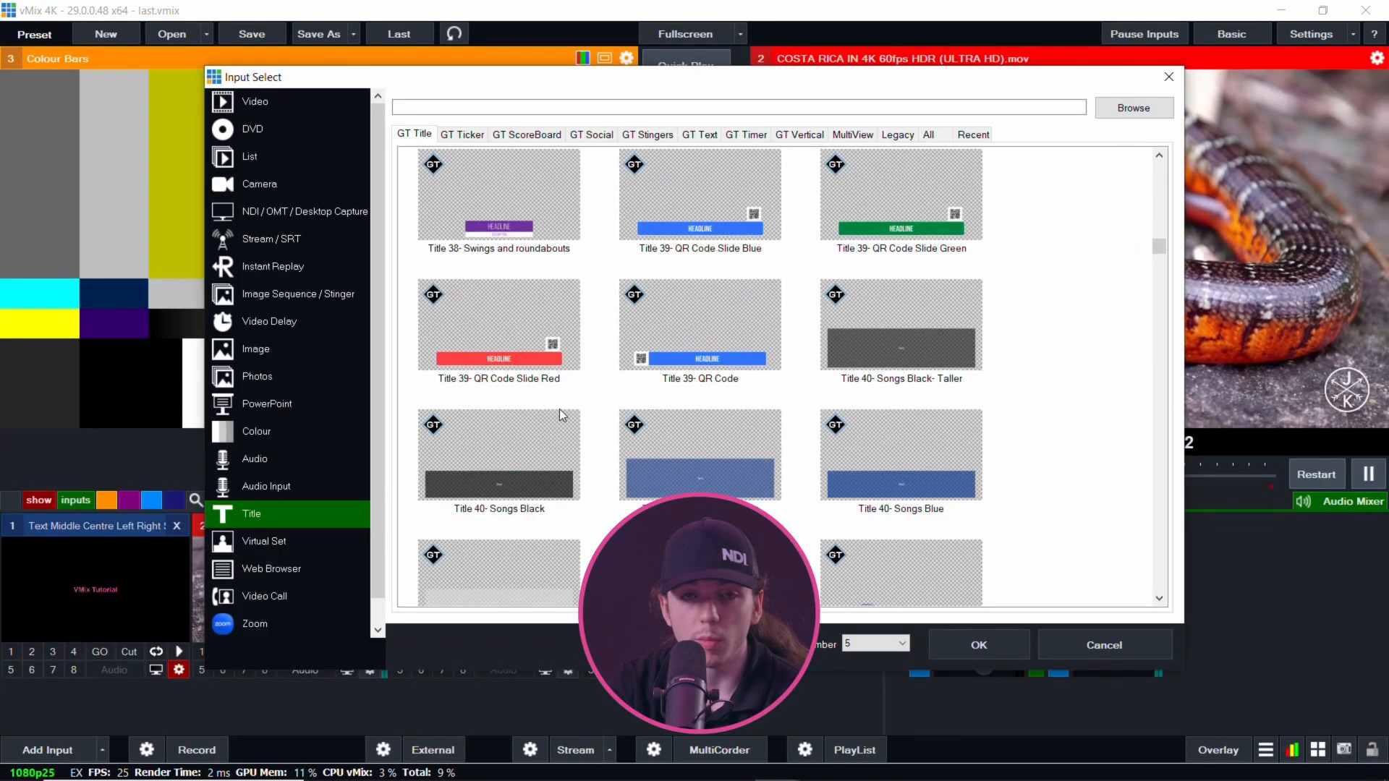
{"action": "scroll", "coordinate": [561, 414], "scroll_direction": "up", "scroll_amount": 15}
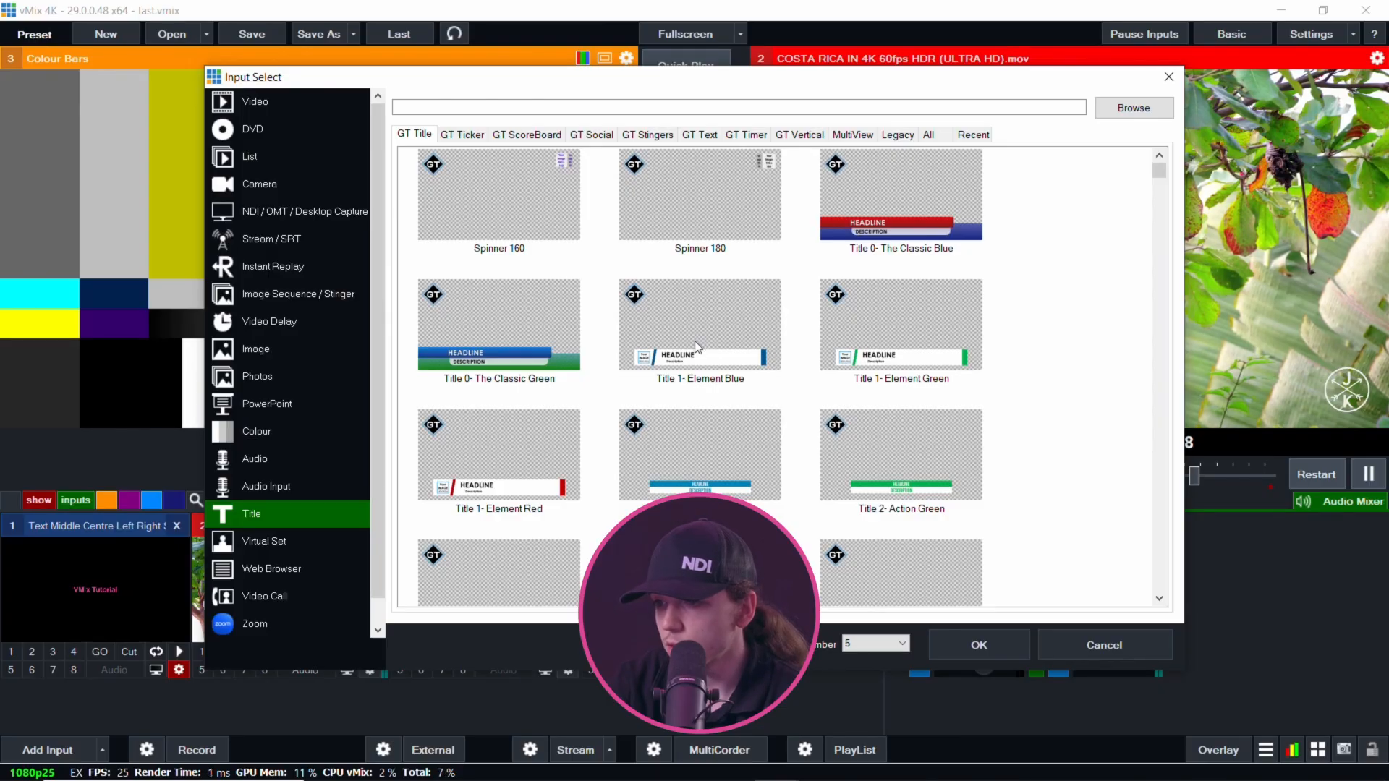
Add the Title 23- D3d3d template as a Title input and close its title editor.
{"action": "scroll", "coordinate": [692, 463], "scroll_direction": "down", "scroll_amount": 6}
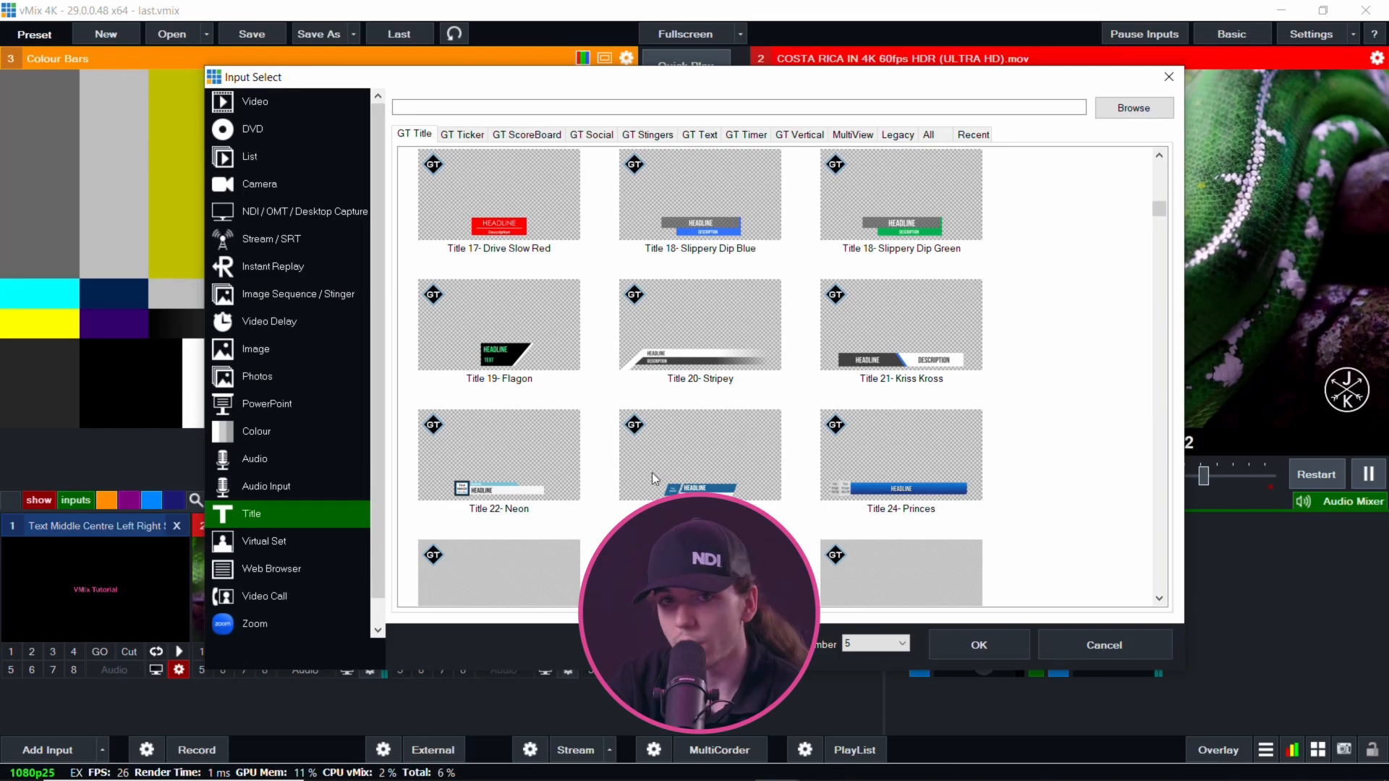
{"action": "double_click", "coordinate": [706, 462]}
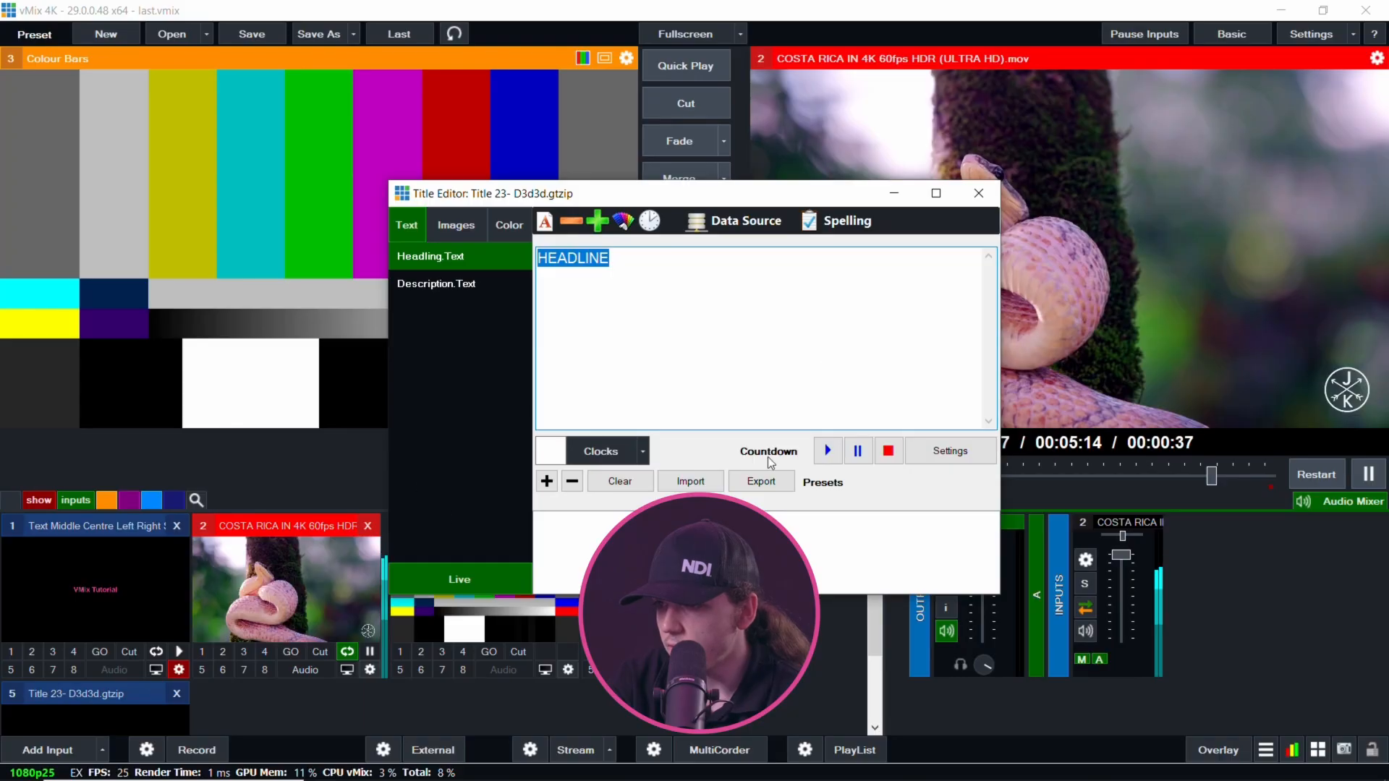
{"action": "left_click", "coordinate": [978, 193]}
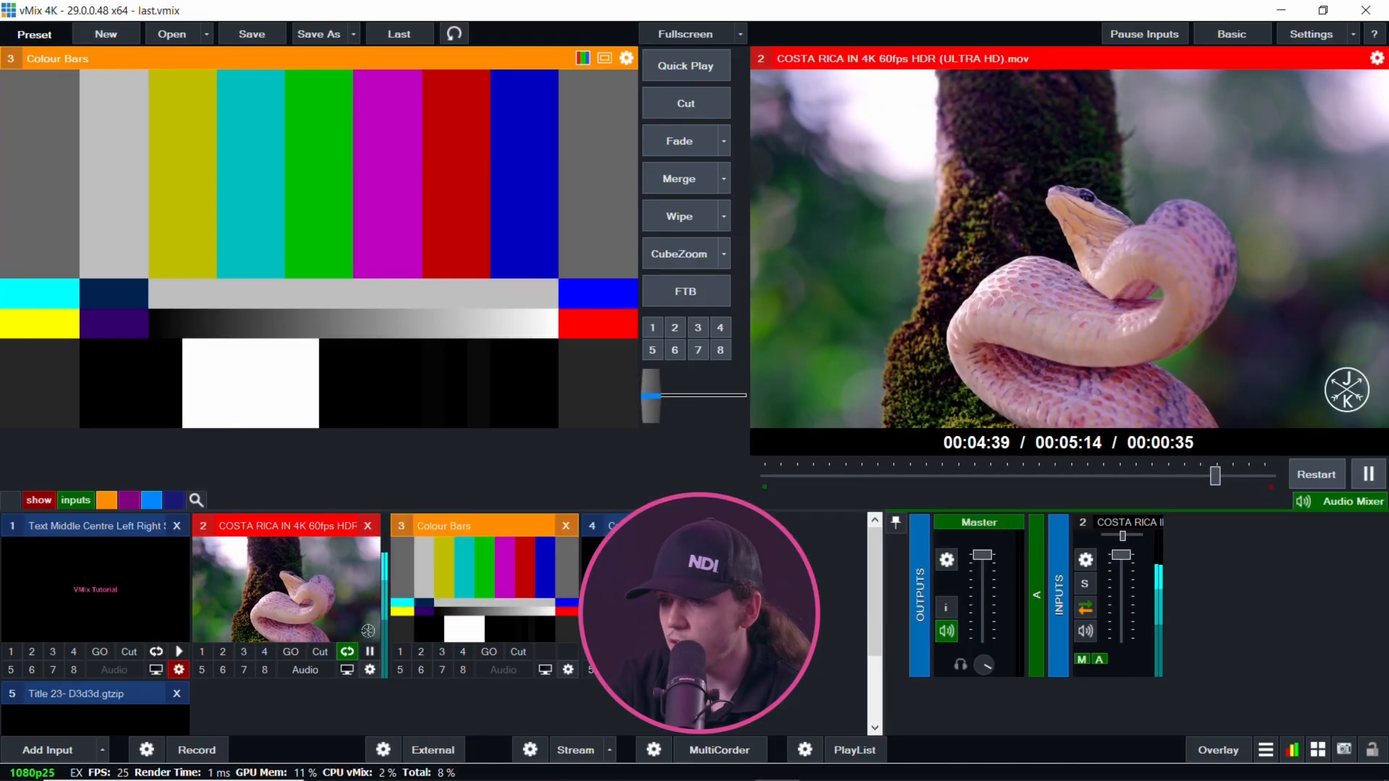
Collapse the Colour Bars and Colour inputs, and check the context options of the Title 23- D3d3d input.
{"action": "double_click", "coordinate": [452, 534]}
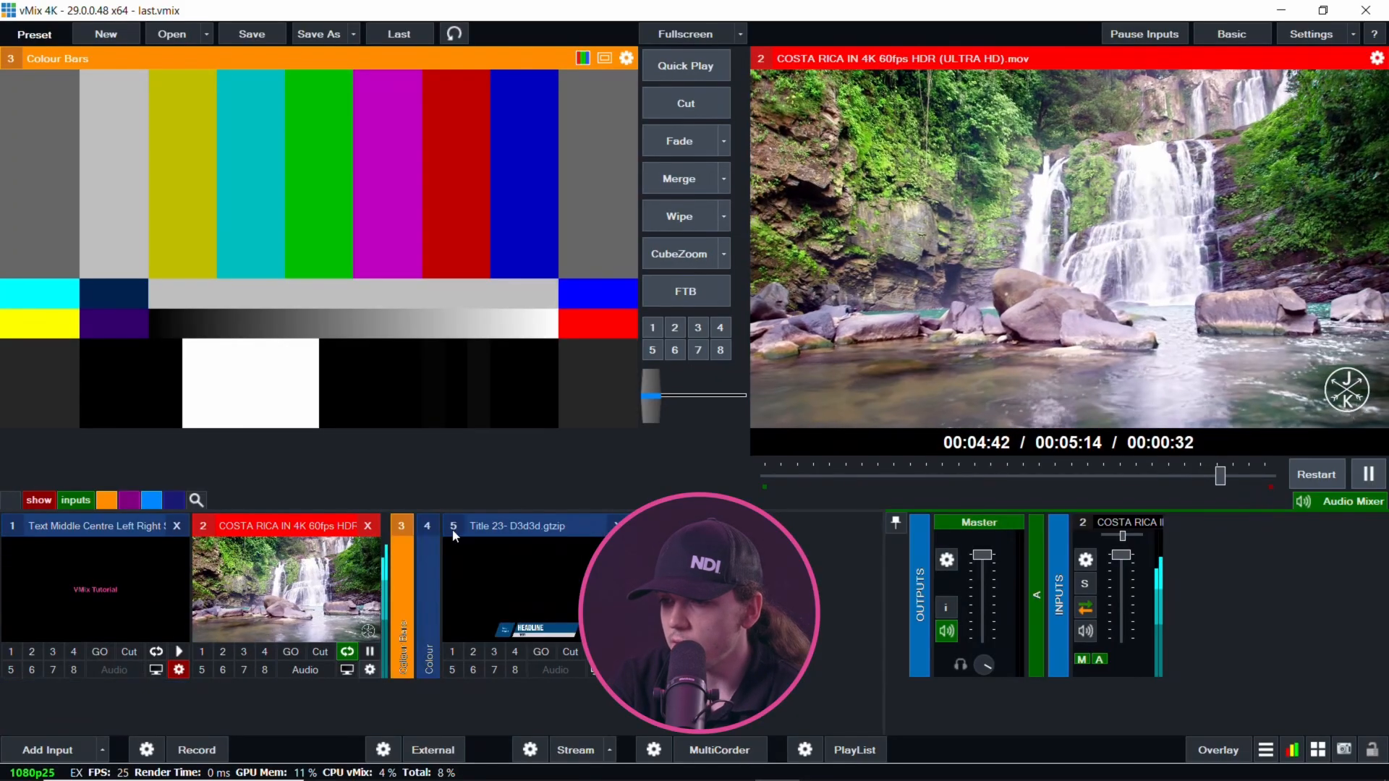
{"action": "right_click", "coordinate": [537, 579]}
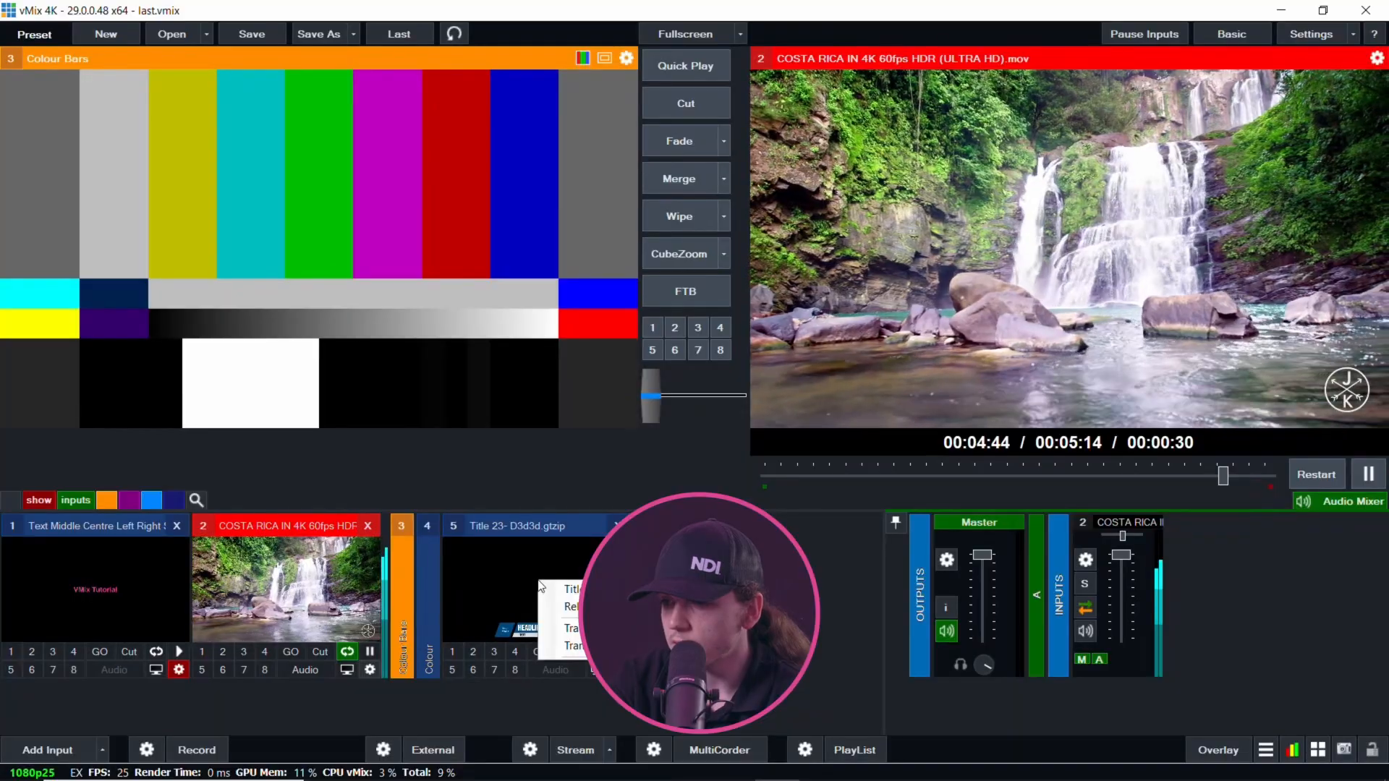
{"action": "key", "text": "Escape"}
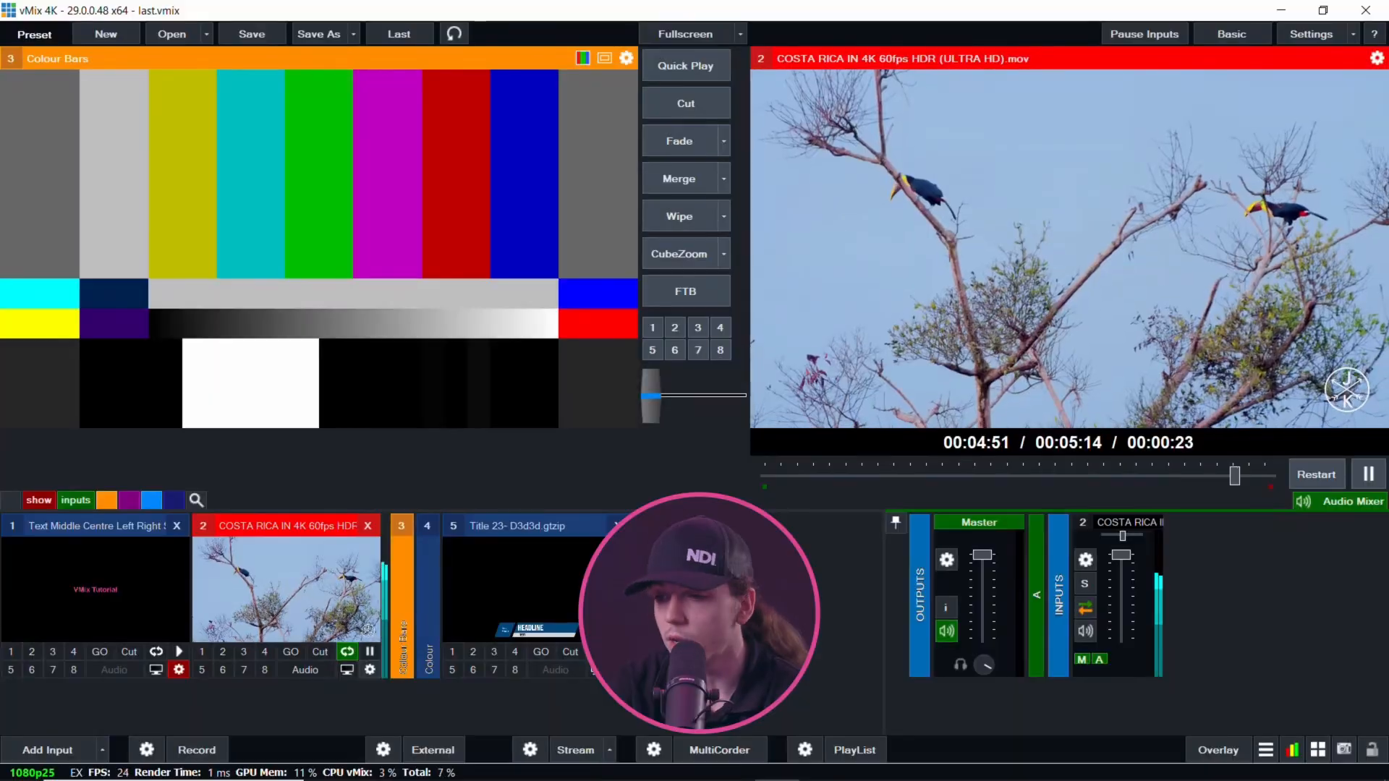
Remove the Title 23- D3d3d and Colour inputs.
{"action": "left_click", "coordinate": [616, 526]}
{"action": "left_click", "coordinate": [771, 500]}
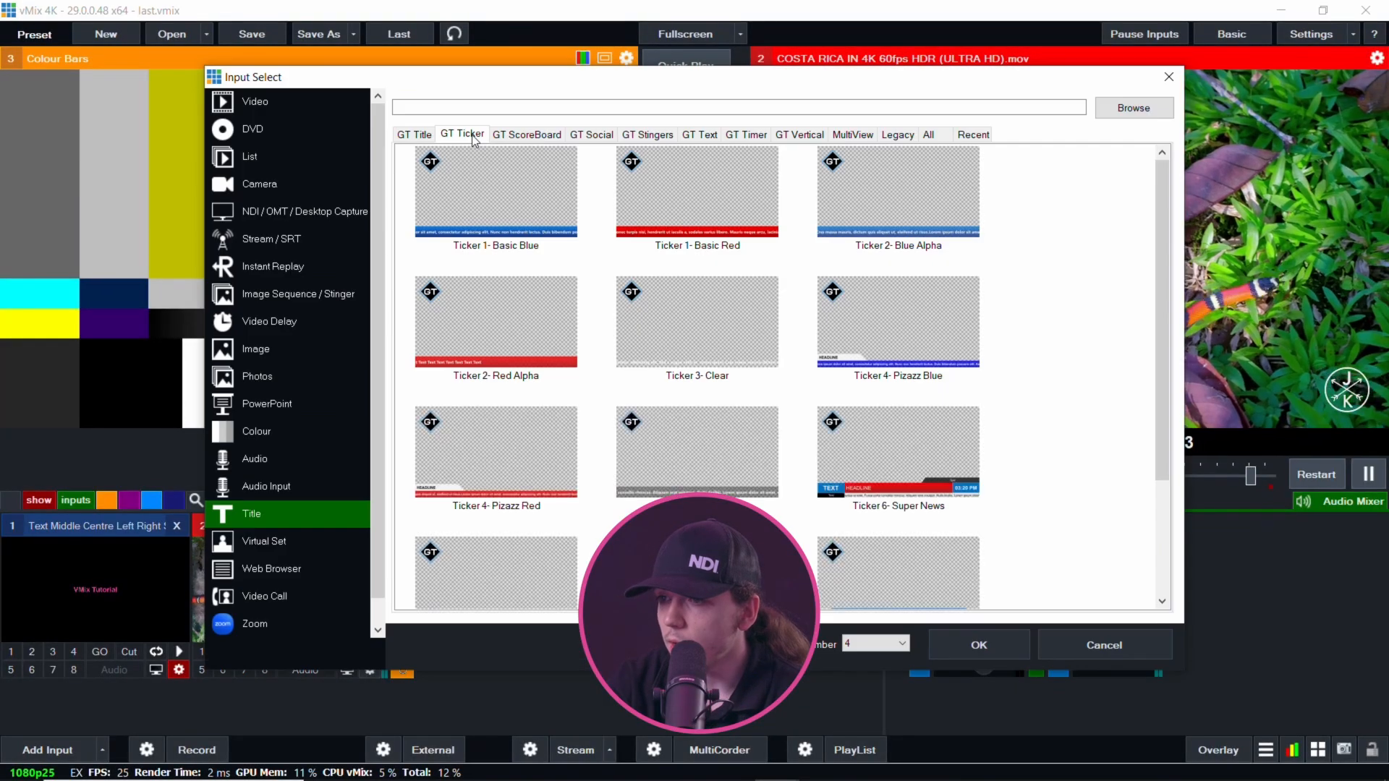
{"action": "double_click", "coordinate": [423, 562]}
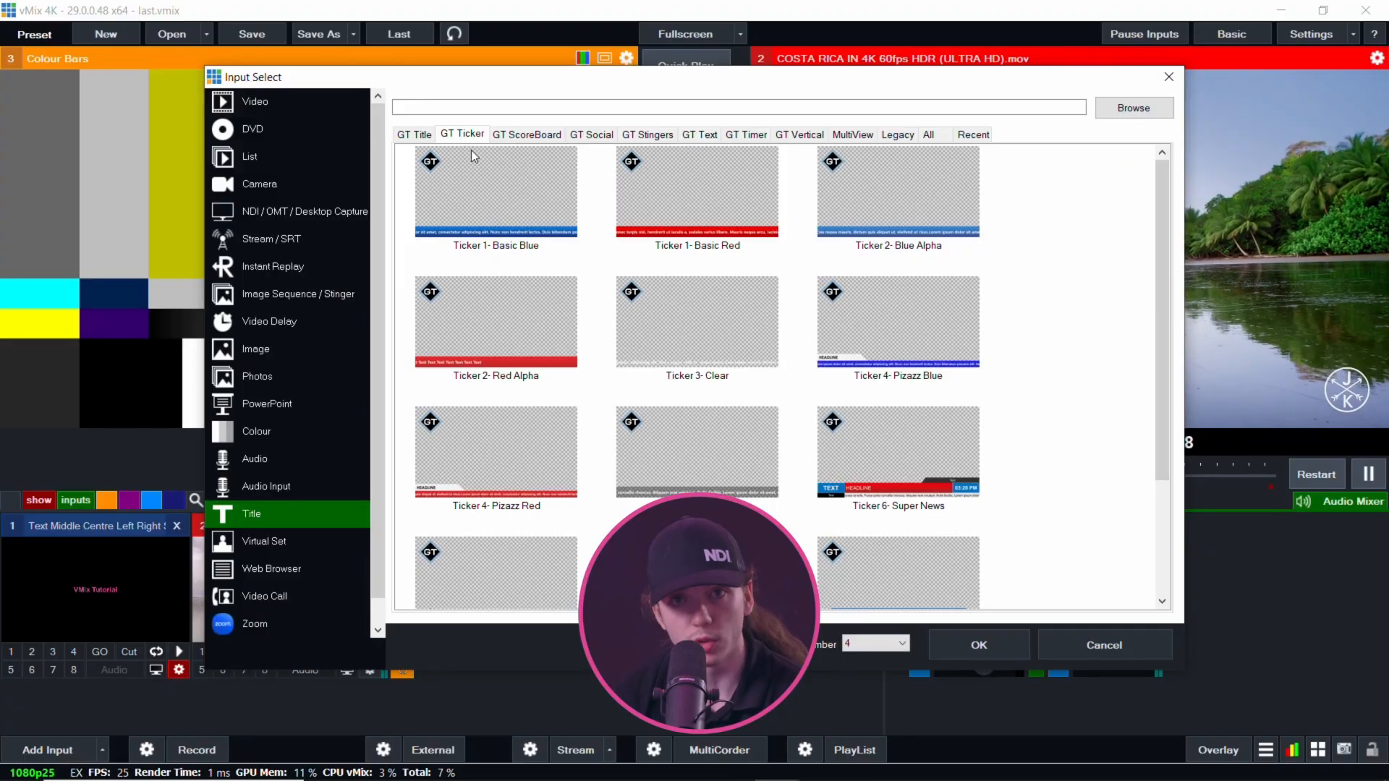
Browse the GT ScoreBoard, GT Social and GT Stingers templates for a Title input.
{"action": "left_click", "coordinate": [521, 136]}
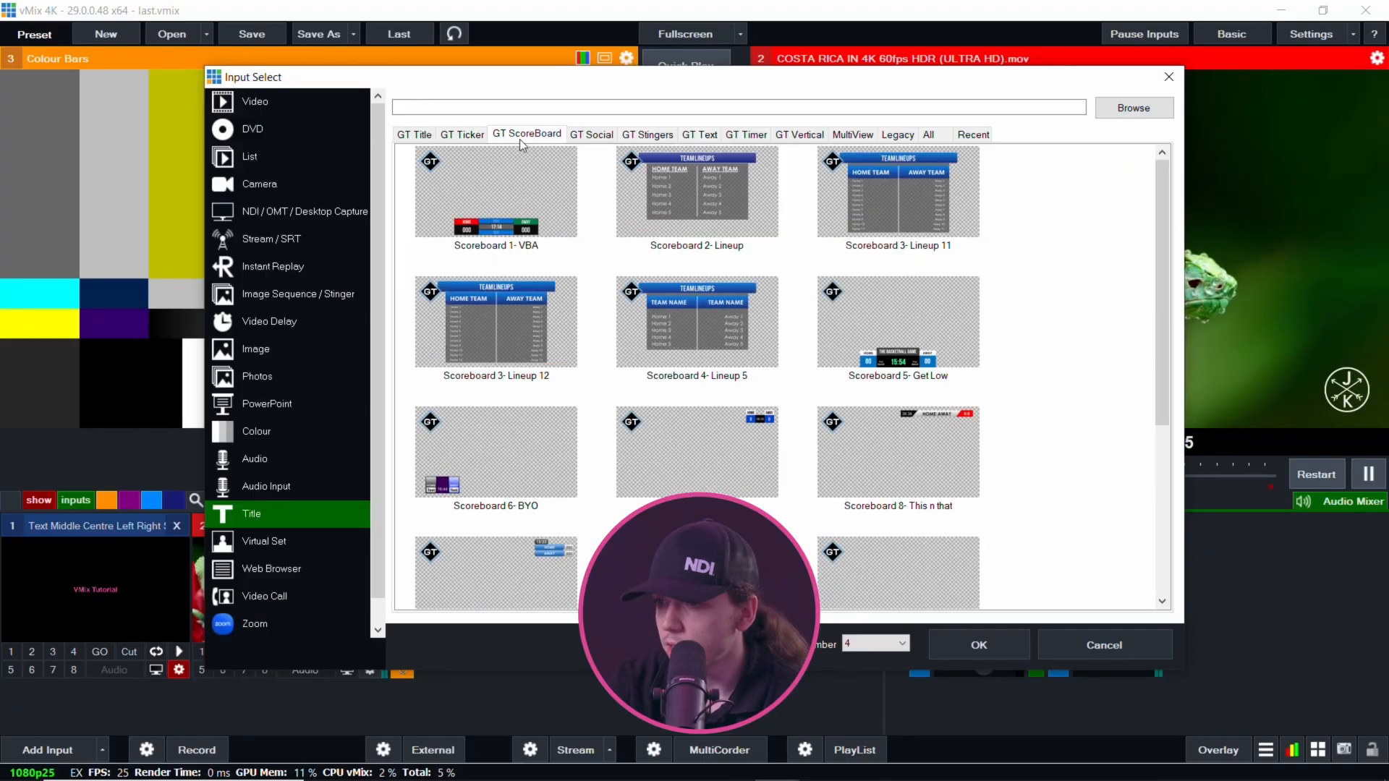
{"action": "left_click", "coordinate": [584, 137]}
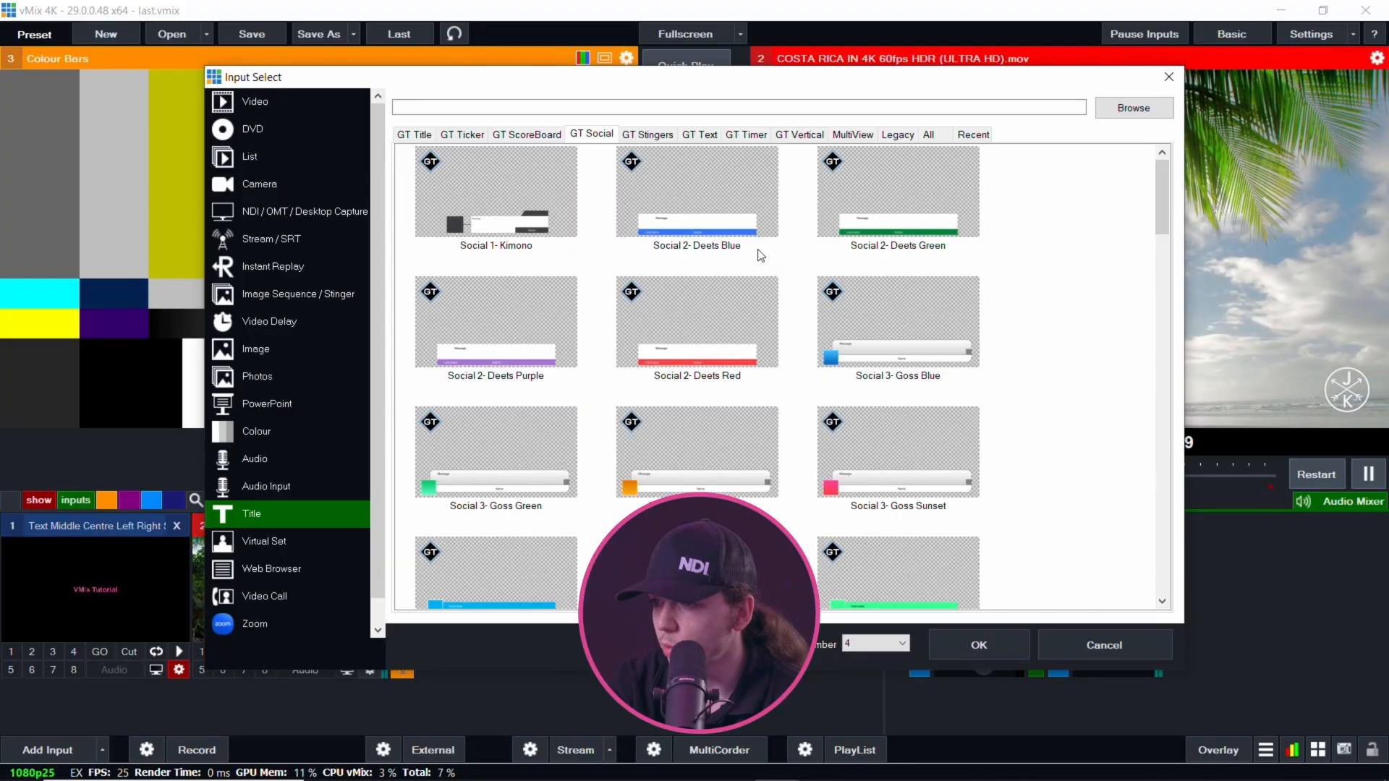
{"action": "left_click", "coordinate": [648, 134]}
{"action": "scroll", "coordinate": [693, 434], "scroll_direction": "down", "scroll_amount": 10}
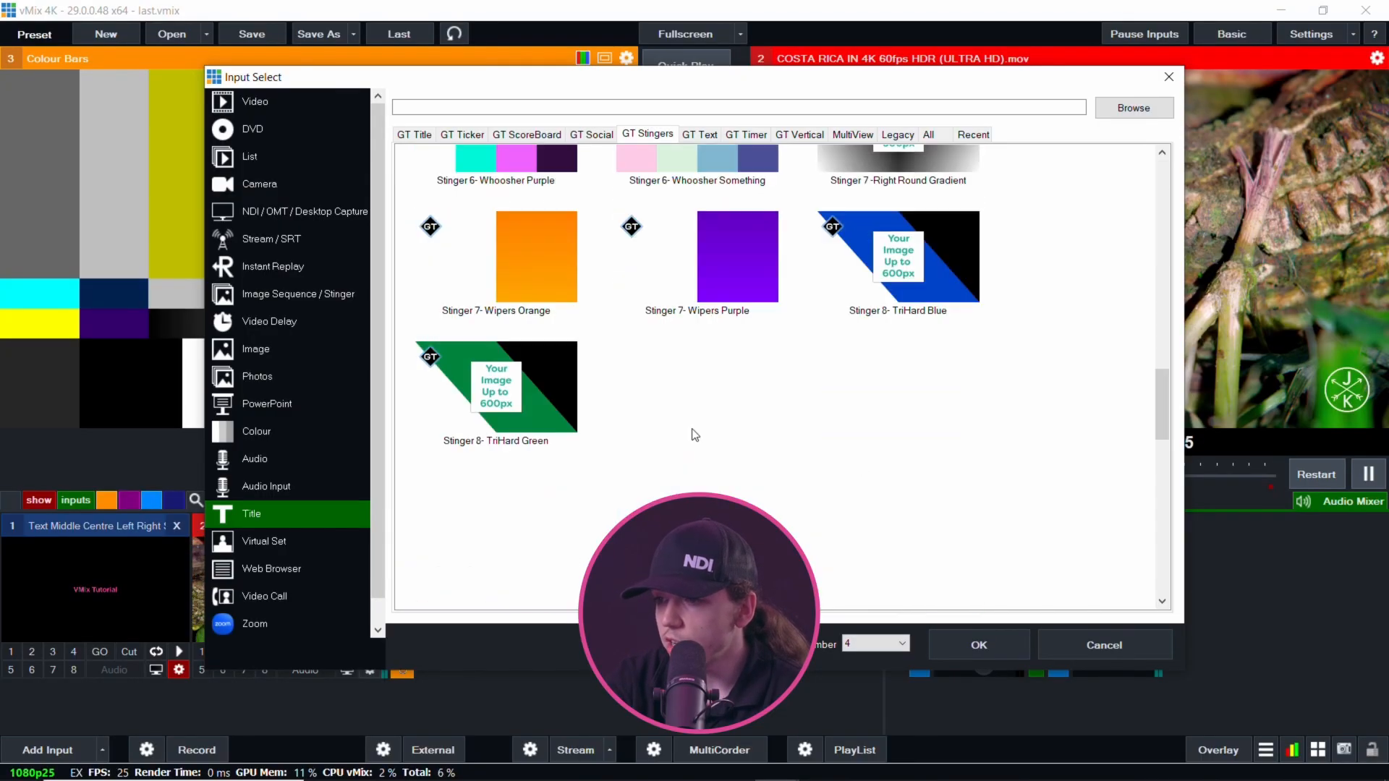
{"action": "scroll", "coordinate": [693, 434], "scroll_direction": "down", "scroll_amount": 4}
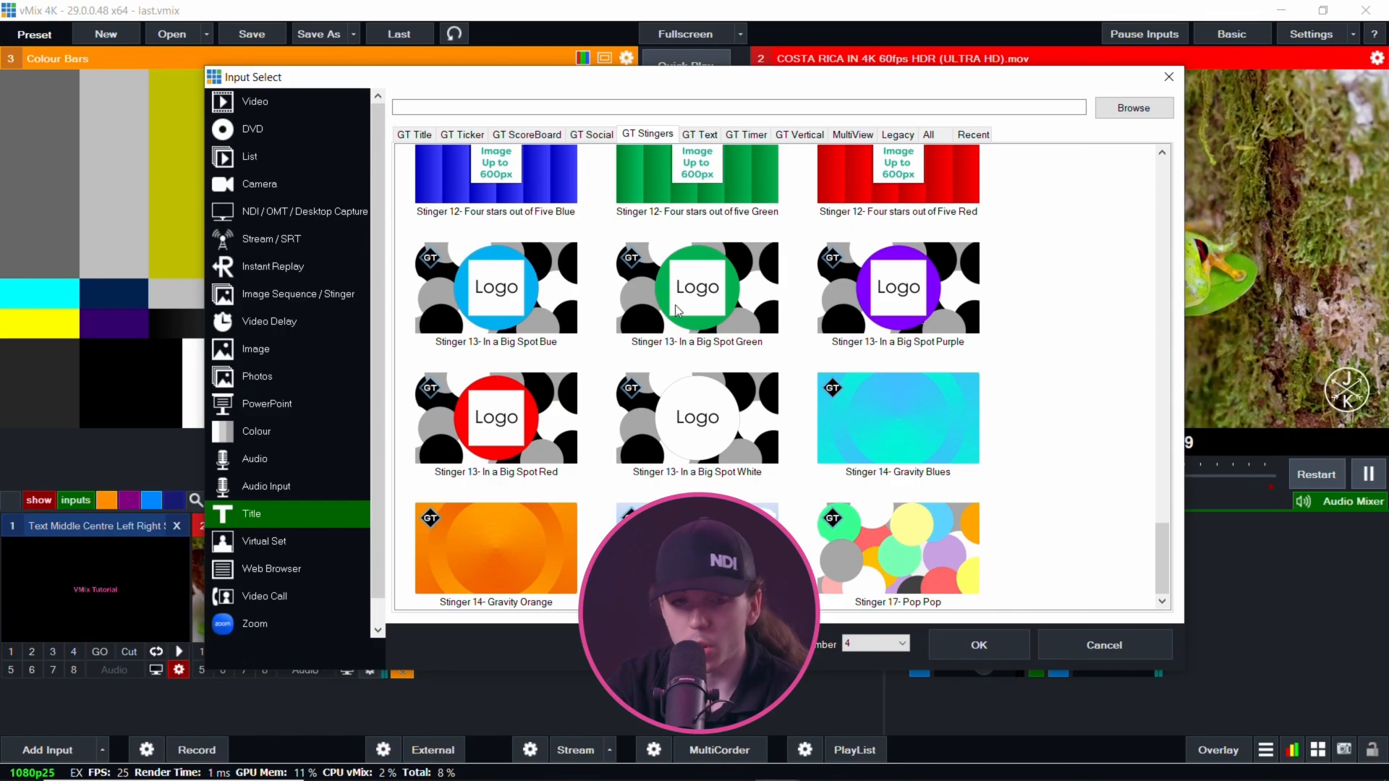
{"action": "scroll", "coordinate": [675, 306], "scroll_direction": "up", "scroll_amount": 8}
Examine the GT Text, GT Timer and GT Vertical templates for a Title input.
{"action": "left_click", "coordinate": [692, 136]}
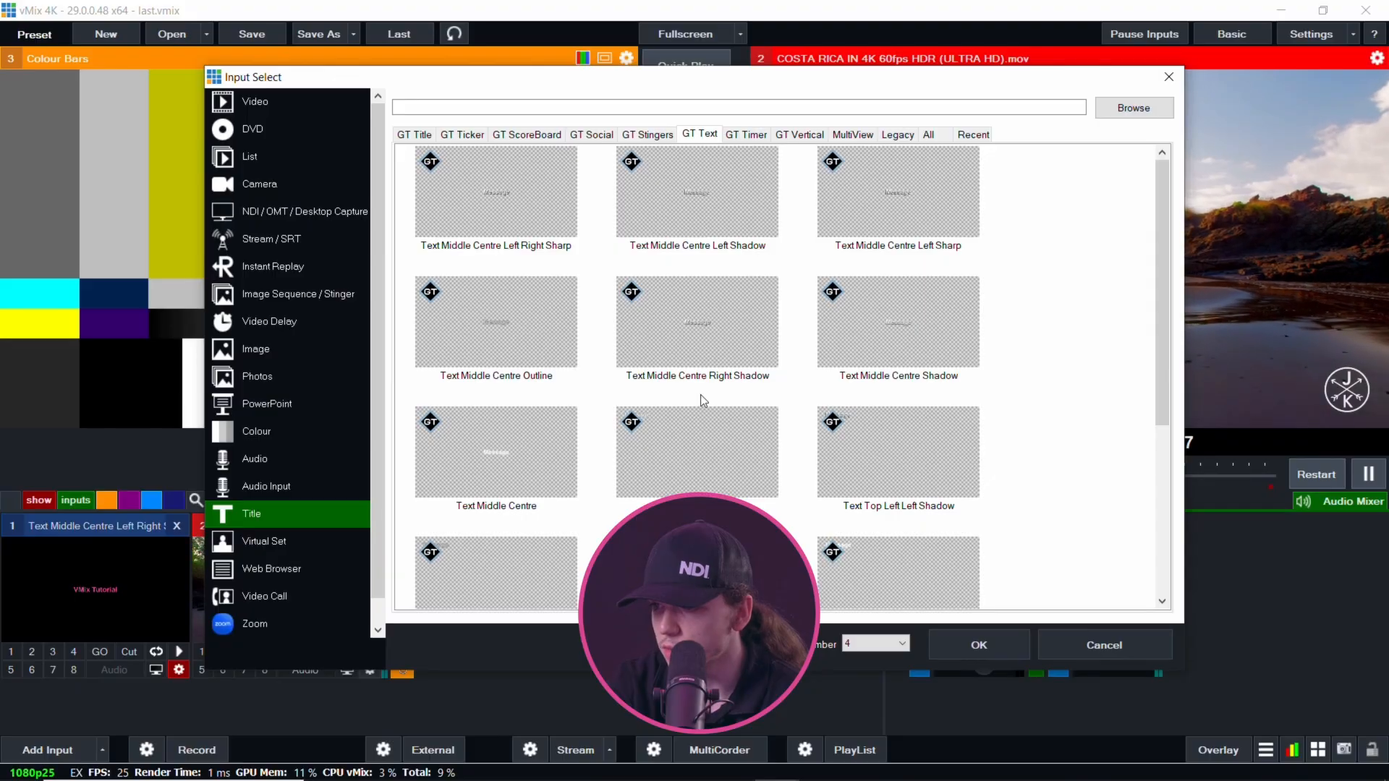
{"action": "left_click", "coordinate": [746, 134]}
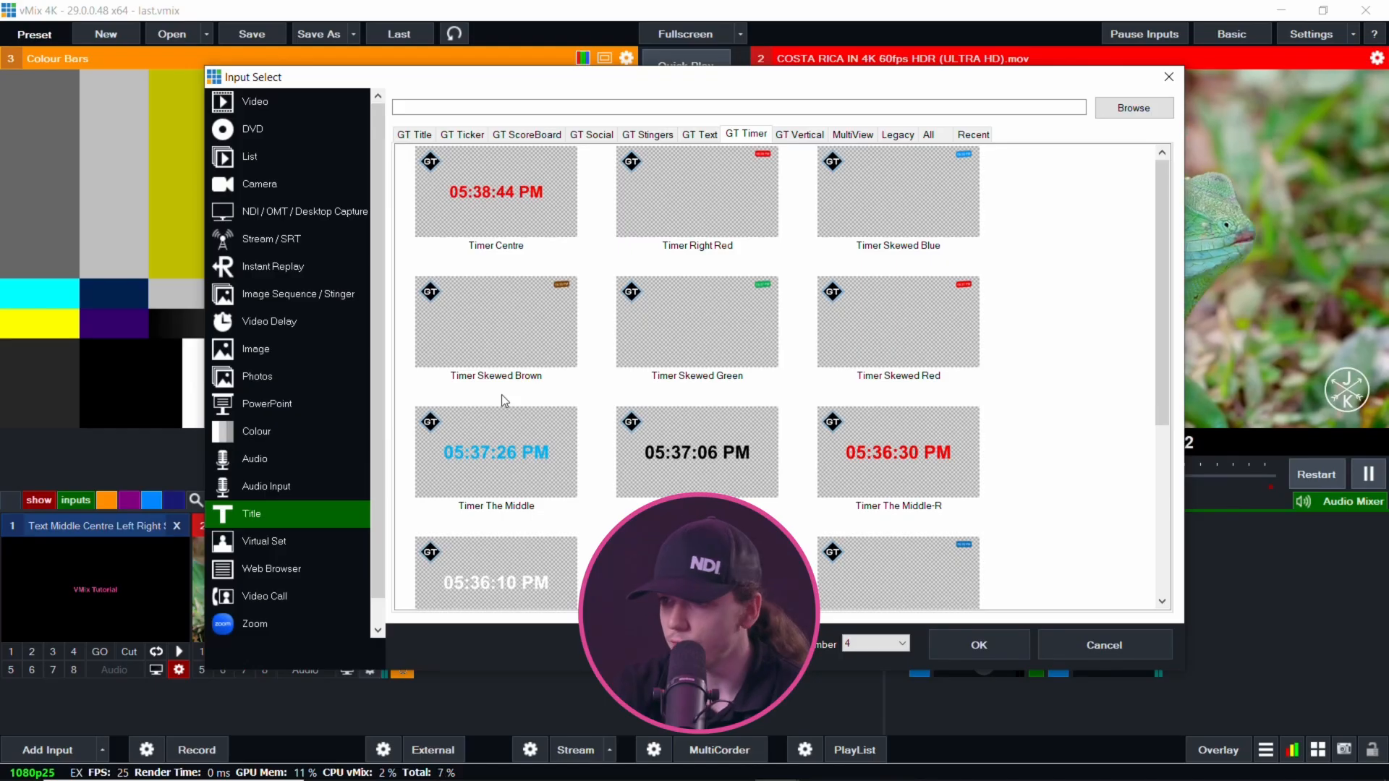
{"action": "left_click", "coordinate": [799, 134]}
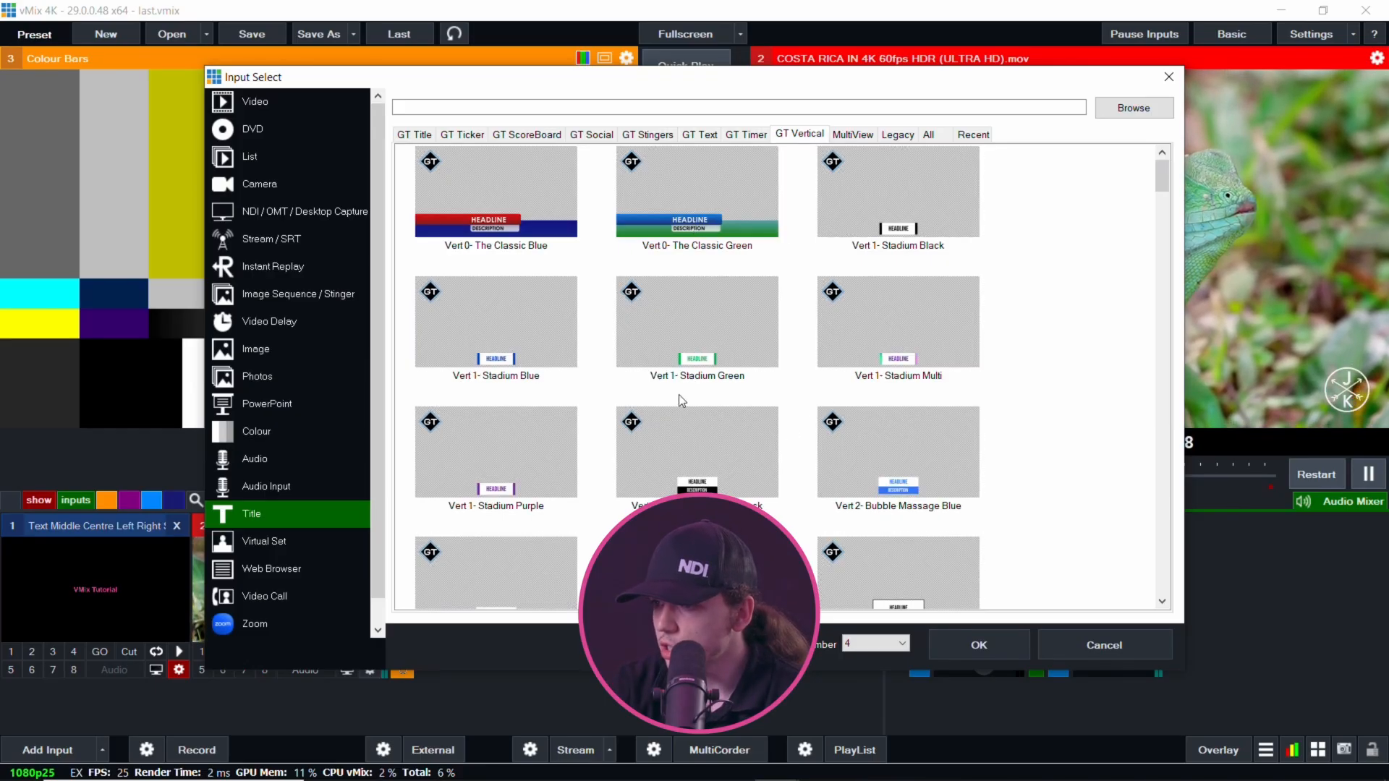
{"action": "scroll", "coordinate": [679, 394], "scroll_direction": "down", "scroll_amount": 10}
{"action": "scroll", "coordinate": [679, 394], "scroll_direction": "down", "scroll_amount": 12}
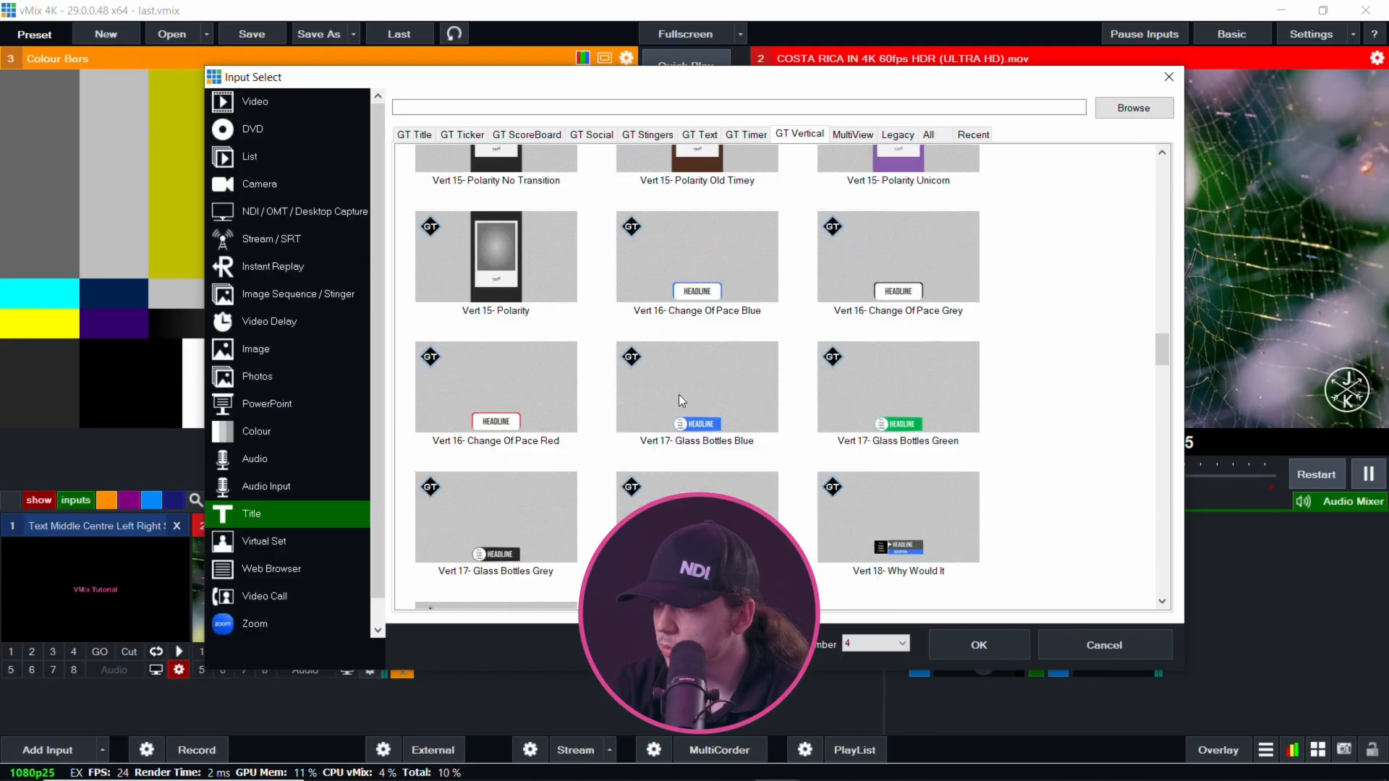
{"action": "scroll", "coordinate": [679, 393], "scroll_direction": "up", "scroll_amount": 20}
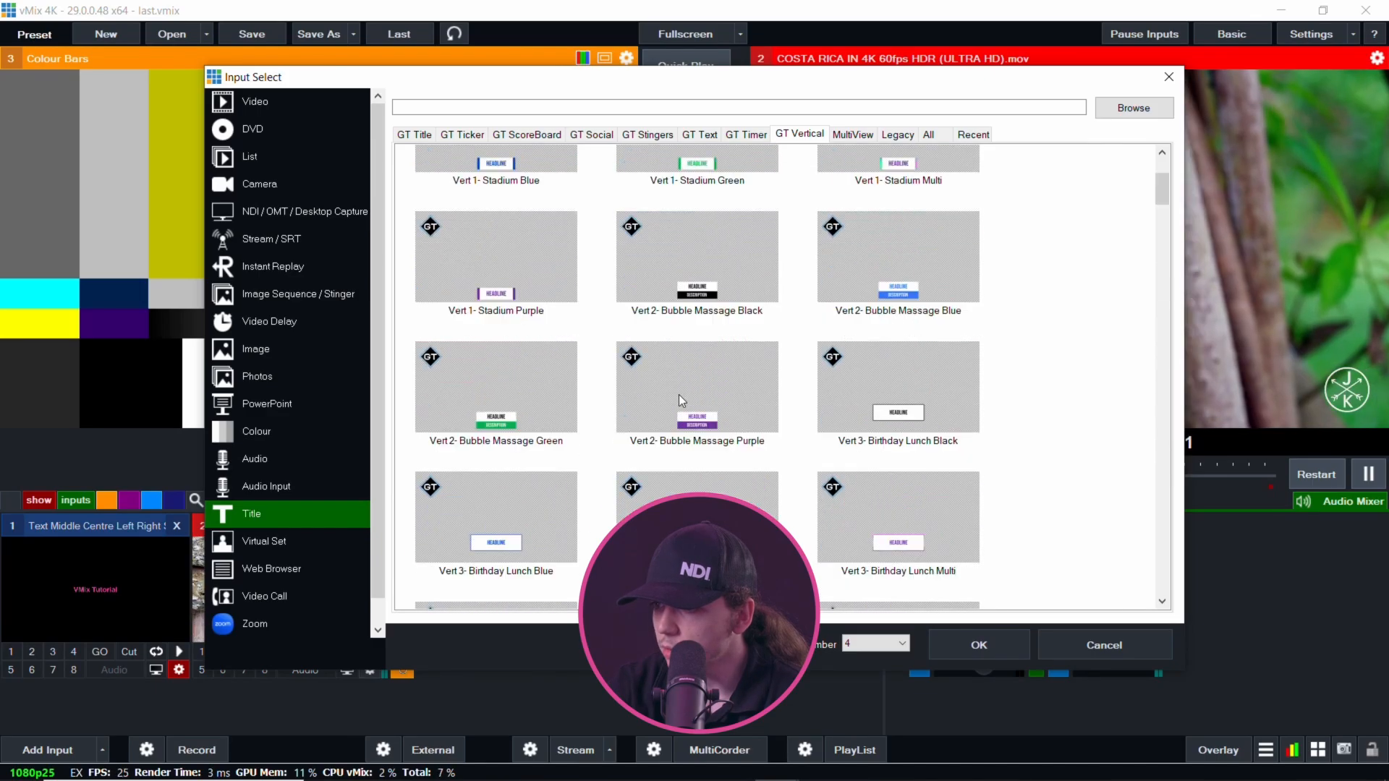
Compare the GT Title templates with the GT Vertical templates for a Title input.
{"action": "left_click", "coordinate": [418, 134]}
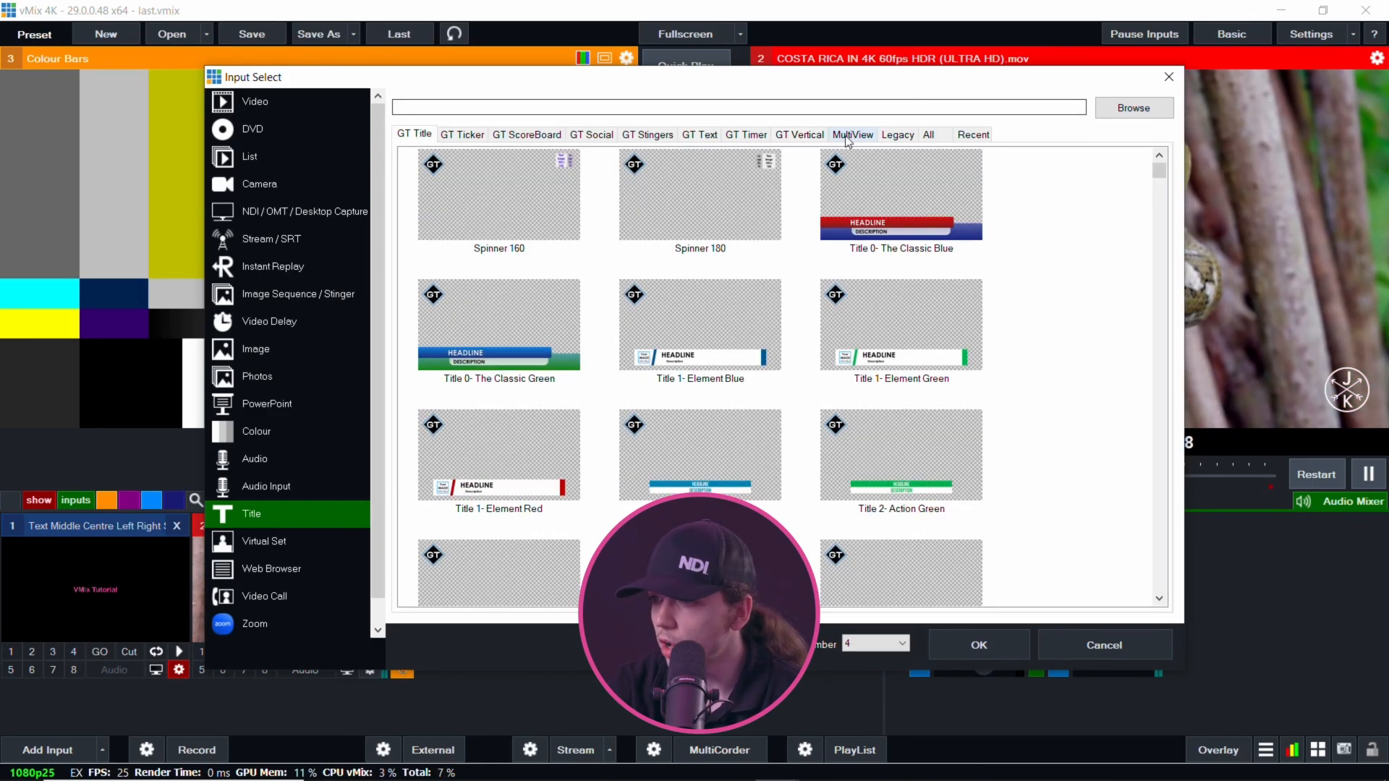
{"action": "left_click", "coordinate": [799, 135]}
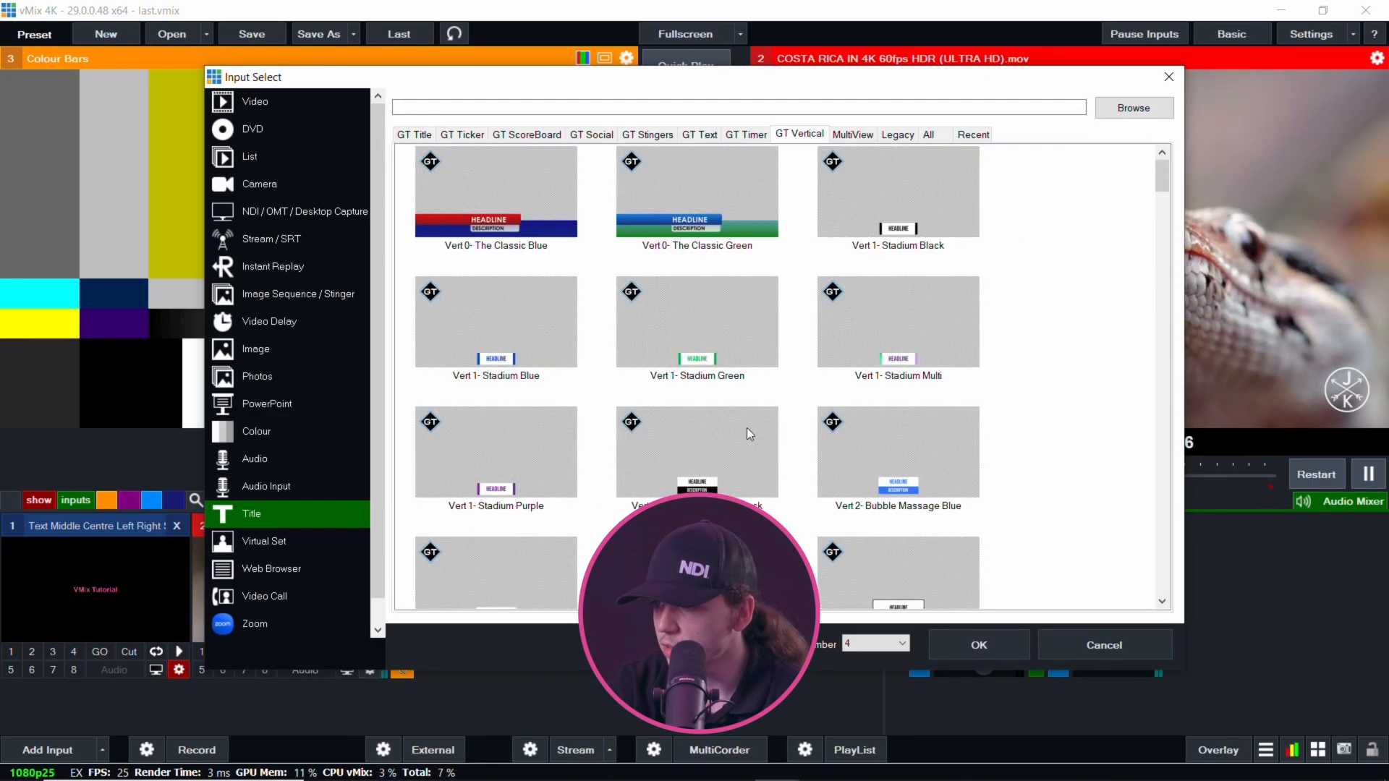
{"action": "scroll", "coordinate": [744, 427], "scroll_direction": "down", "scroll_amount": 6}
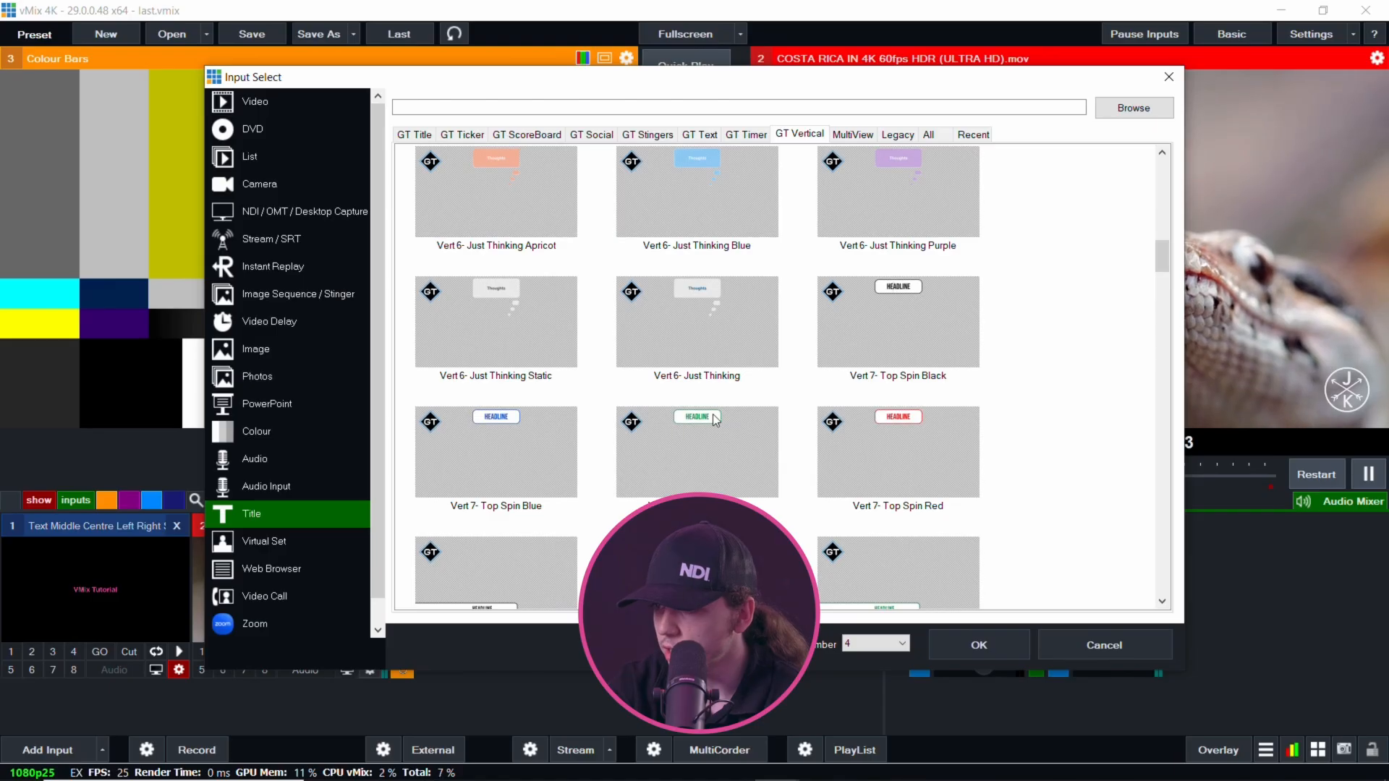
{"action": "scroll", "coordinate": [799, 438], "scroll_direction": "up", "scroll_amount": 6}
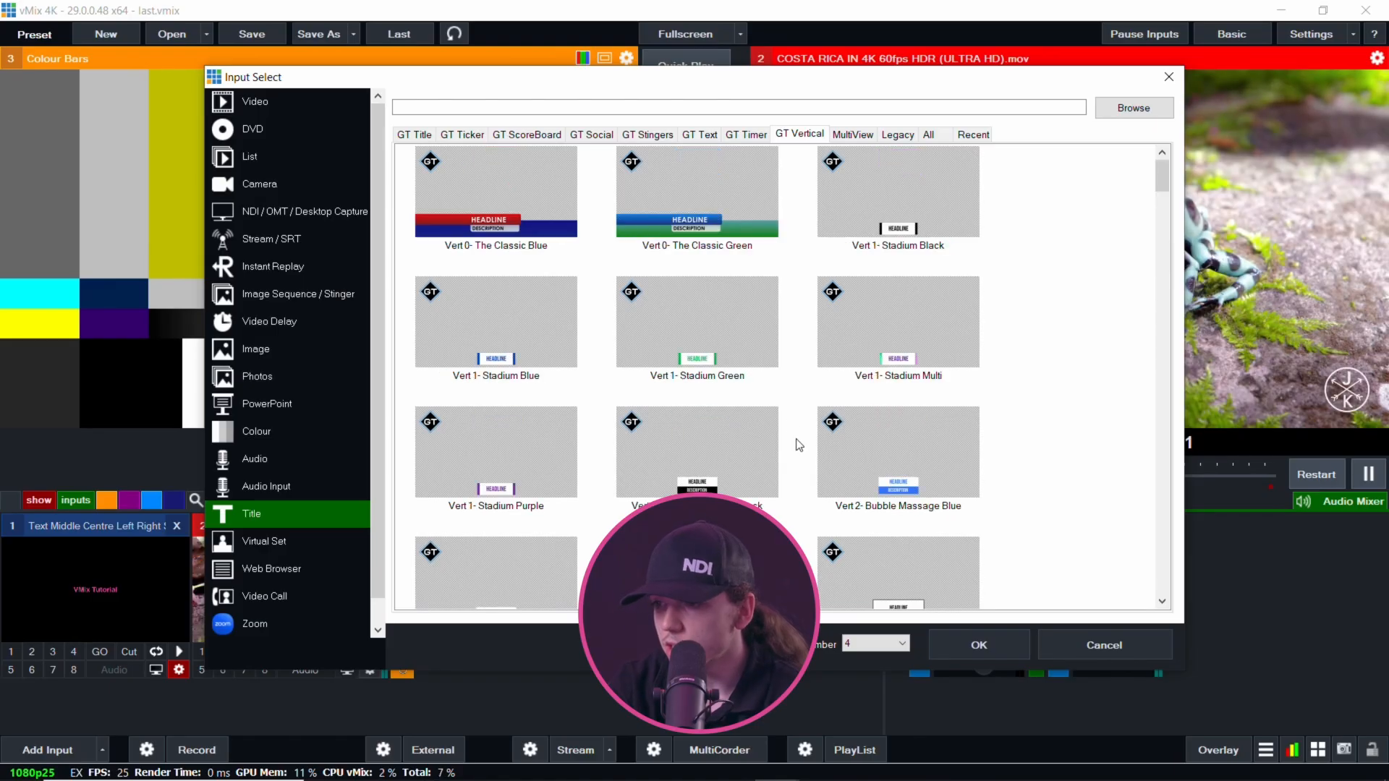
Browse the MultiView, Legacy, All and Recent title templates, and return to the GT Title category.
{"action": "left_click", "coordinate": [861, 134]}
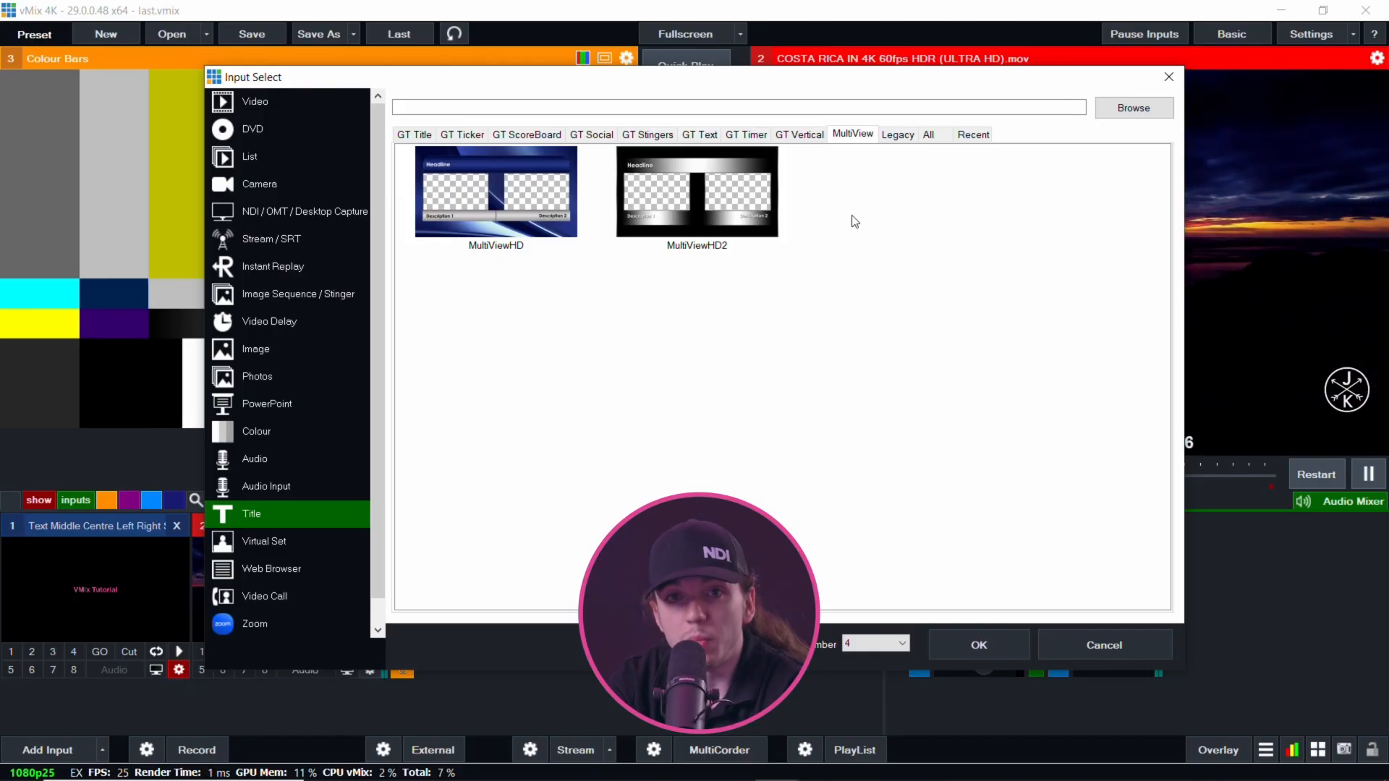
{"action": "left_click", "coordinate": [898, 134]}
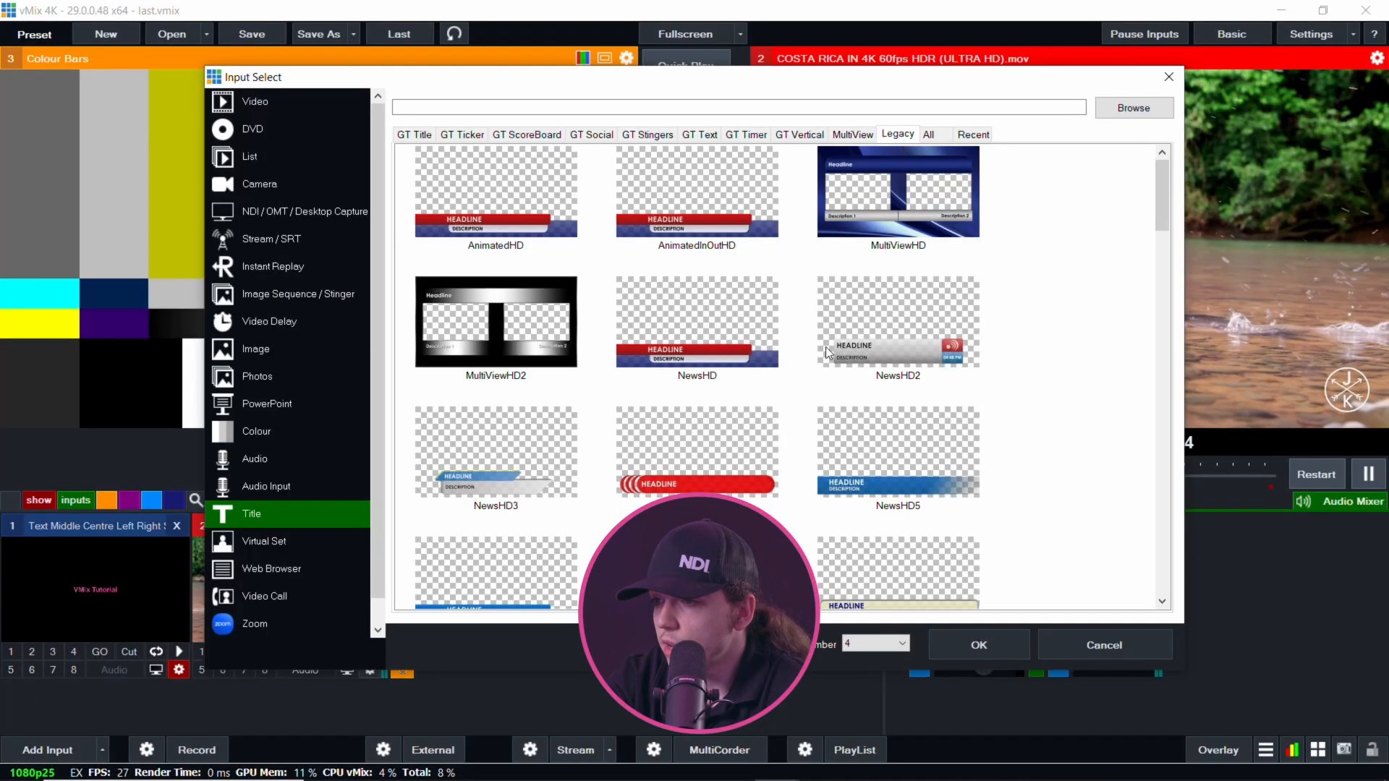
{"action": "scroll", "coordinate": [828, 353], "scroll_direction": "down", "scroll_amount": 10}
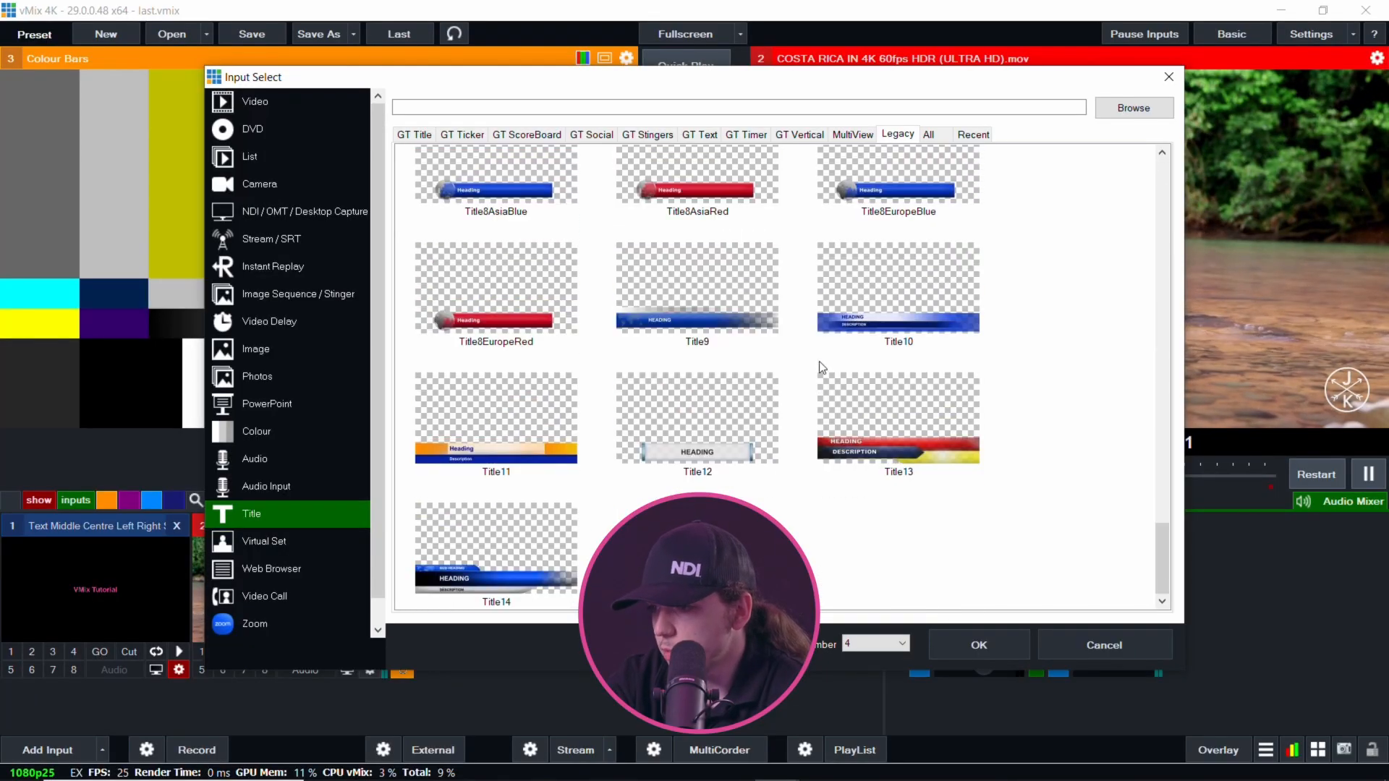
{"action": "scroll", "coordinate": [819, 362], "scroll_direction": "up", "scroll_amount": 10}
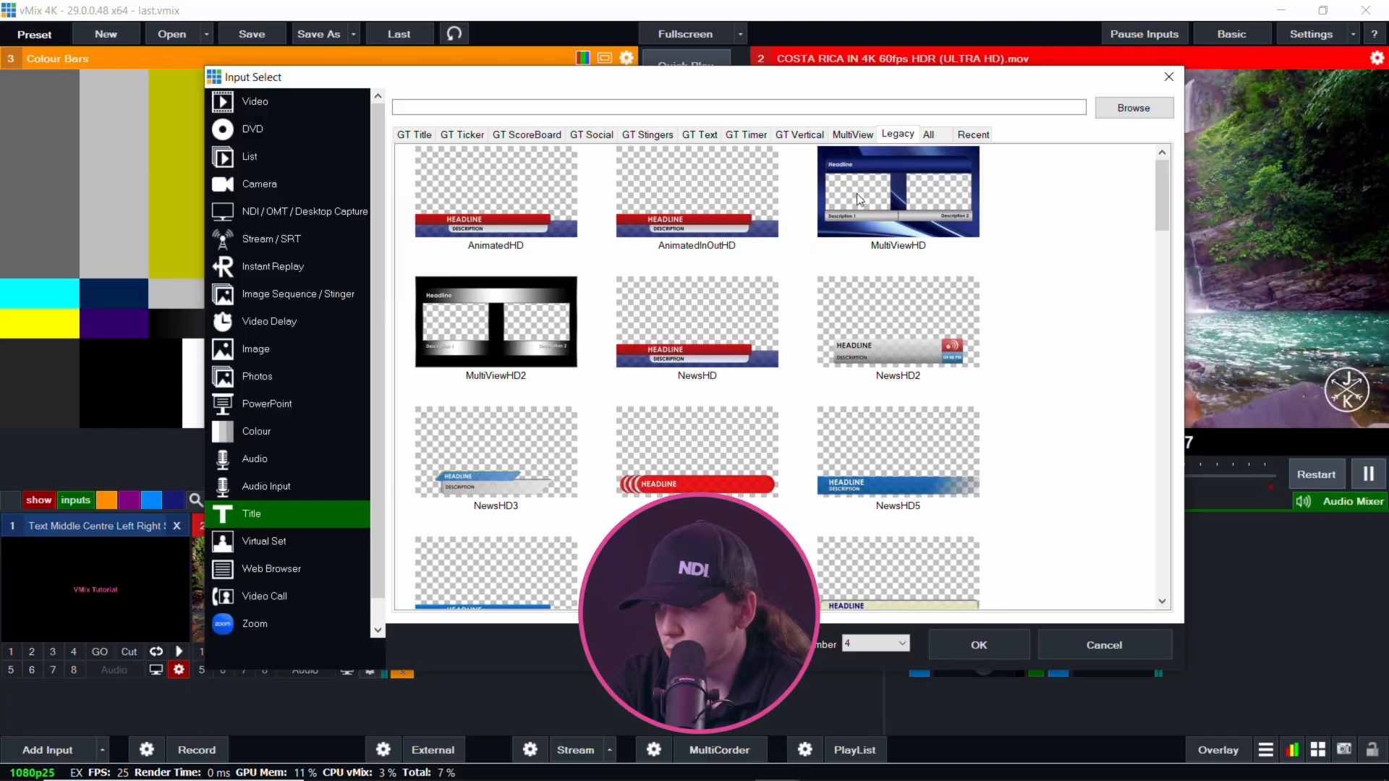
{"action": "left_click", "coordinate": [931, 137]}
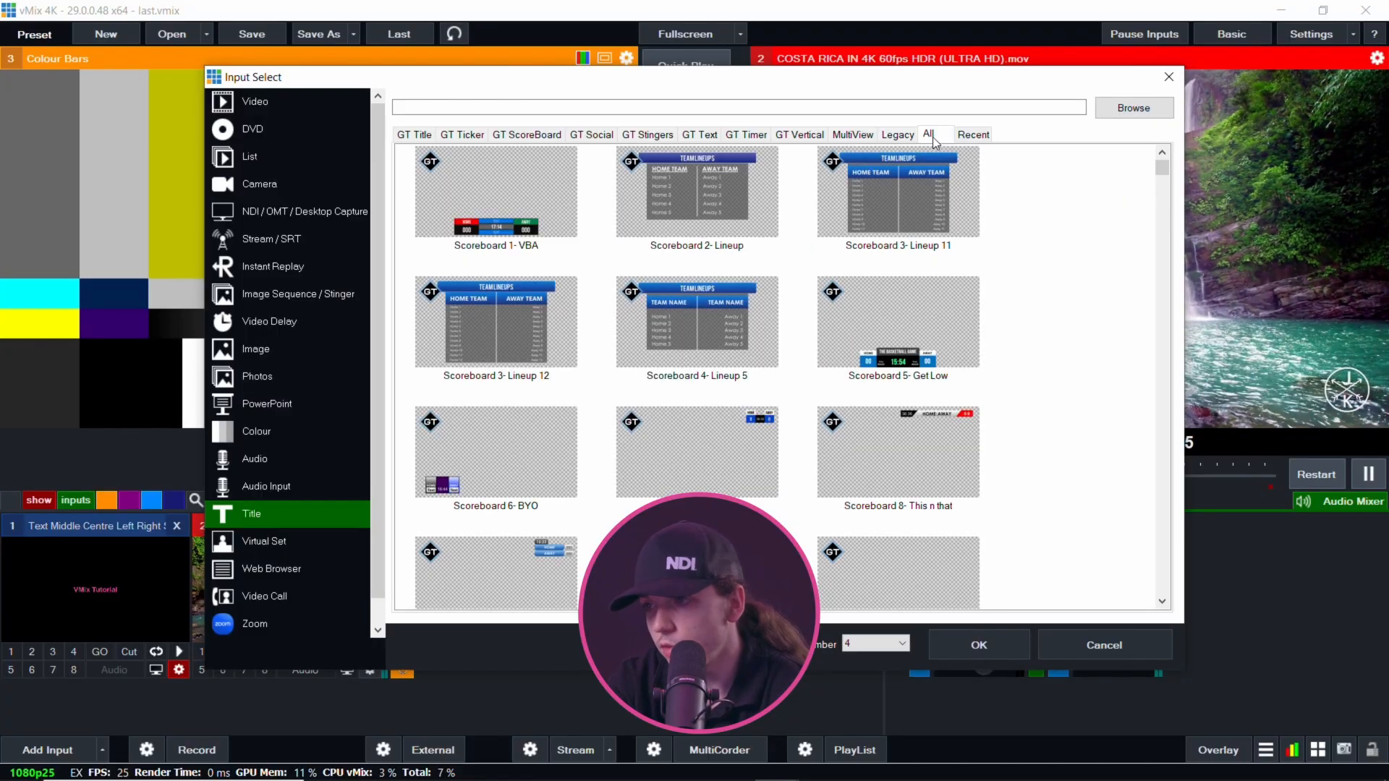
{"action": "left_click", "coordinate": [964, 142]}
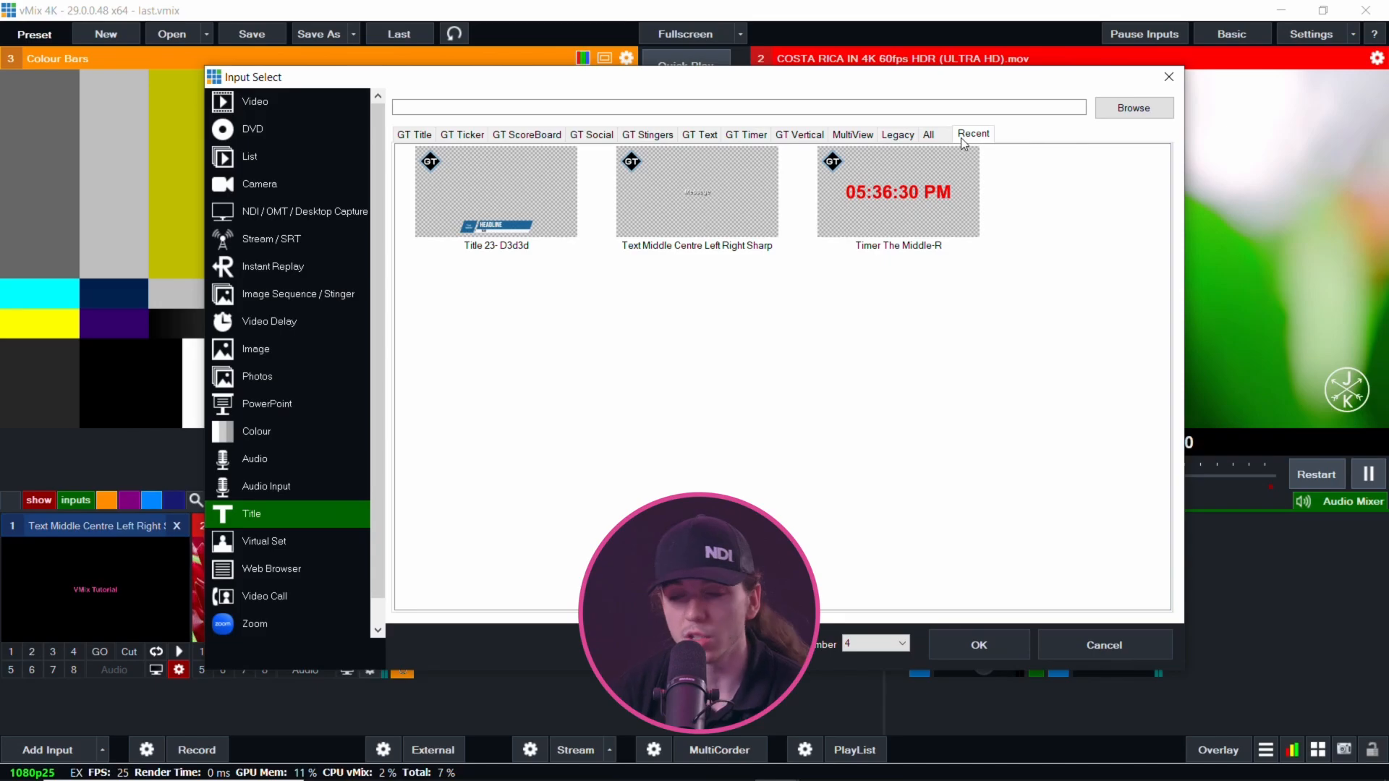
{"action": "left_click", "coordinate": [403, 136]}
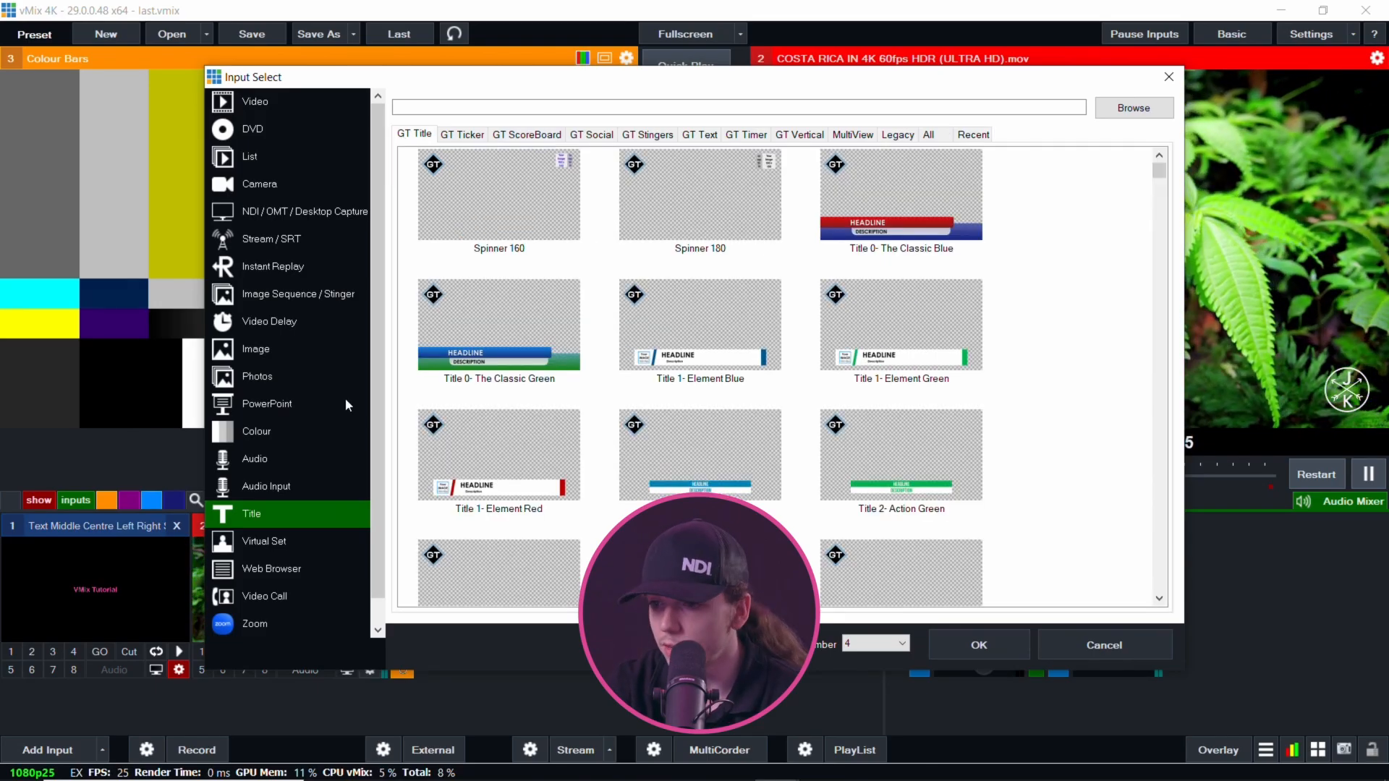
Examine the Virtual Set templates, from the studio sets and MultiView layouts to the double, tri, quad and six-box layouts.
{"action": "left_click", "coordinate": [298, 542]}
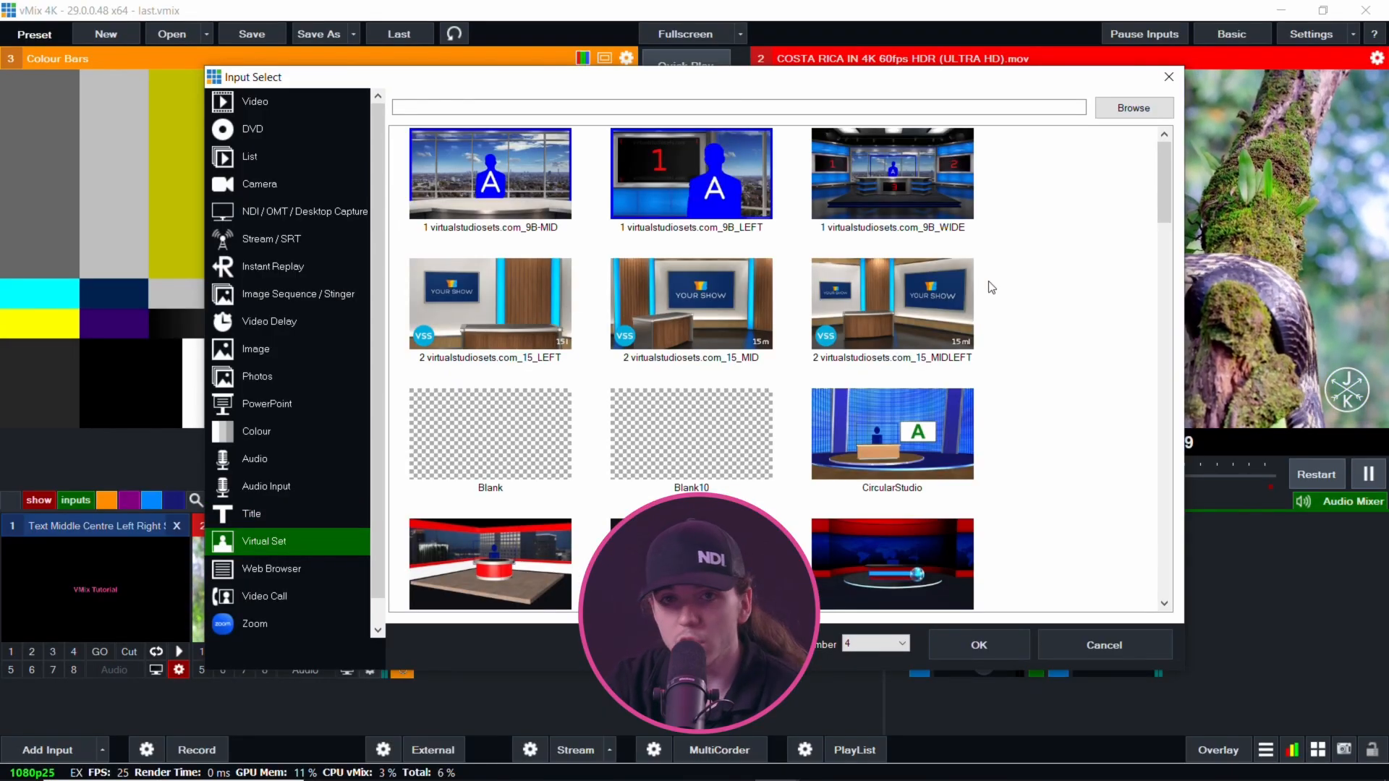
{"action": "scroll", "coordinate": [1047, 345], "scroll_direction": "down", "scroll_amount": 10}
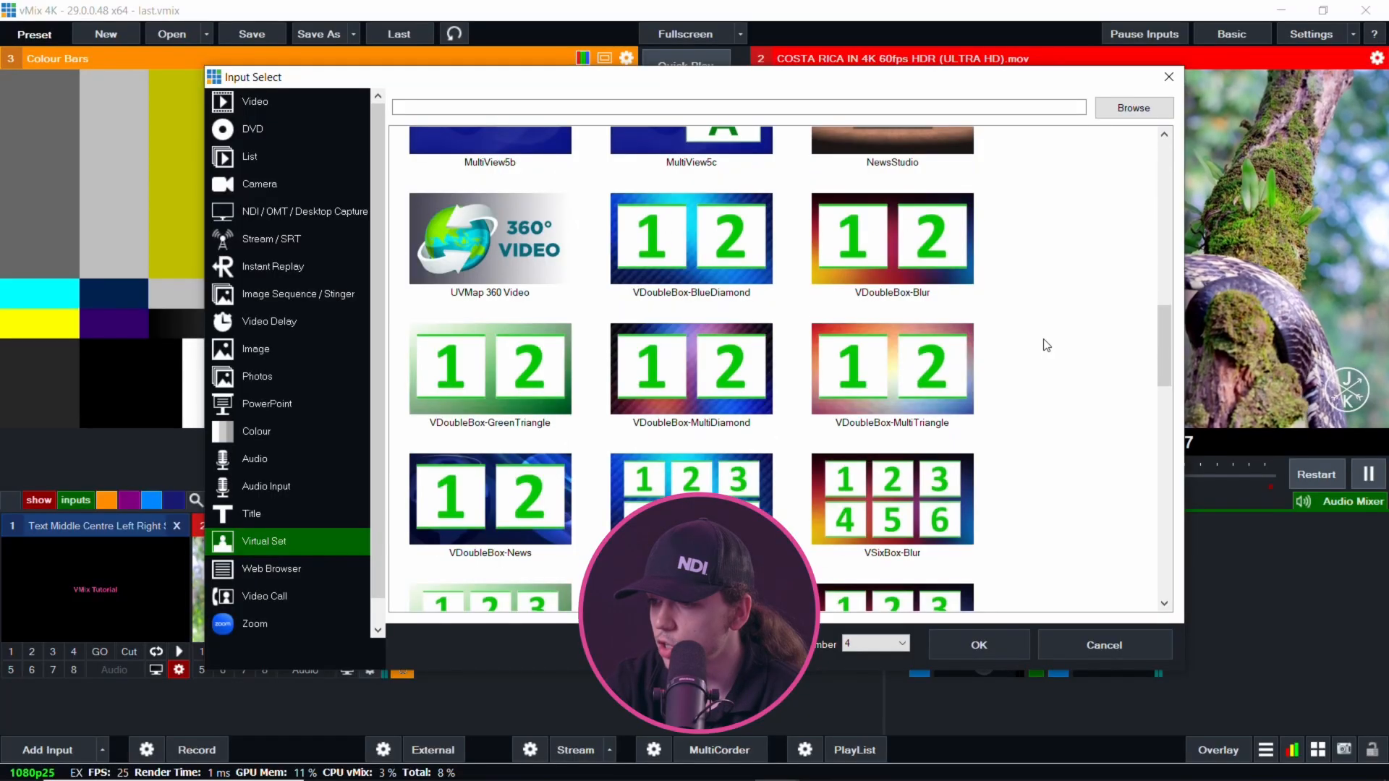
{"action": "scroll", "coordinate": [1047, 346], "scroll_direction": "down", "scroll_amount": 5}
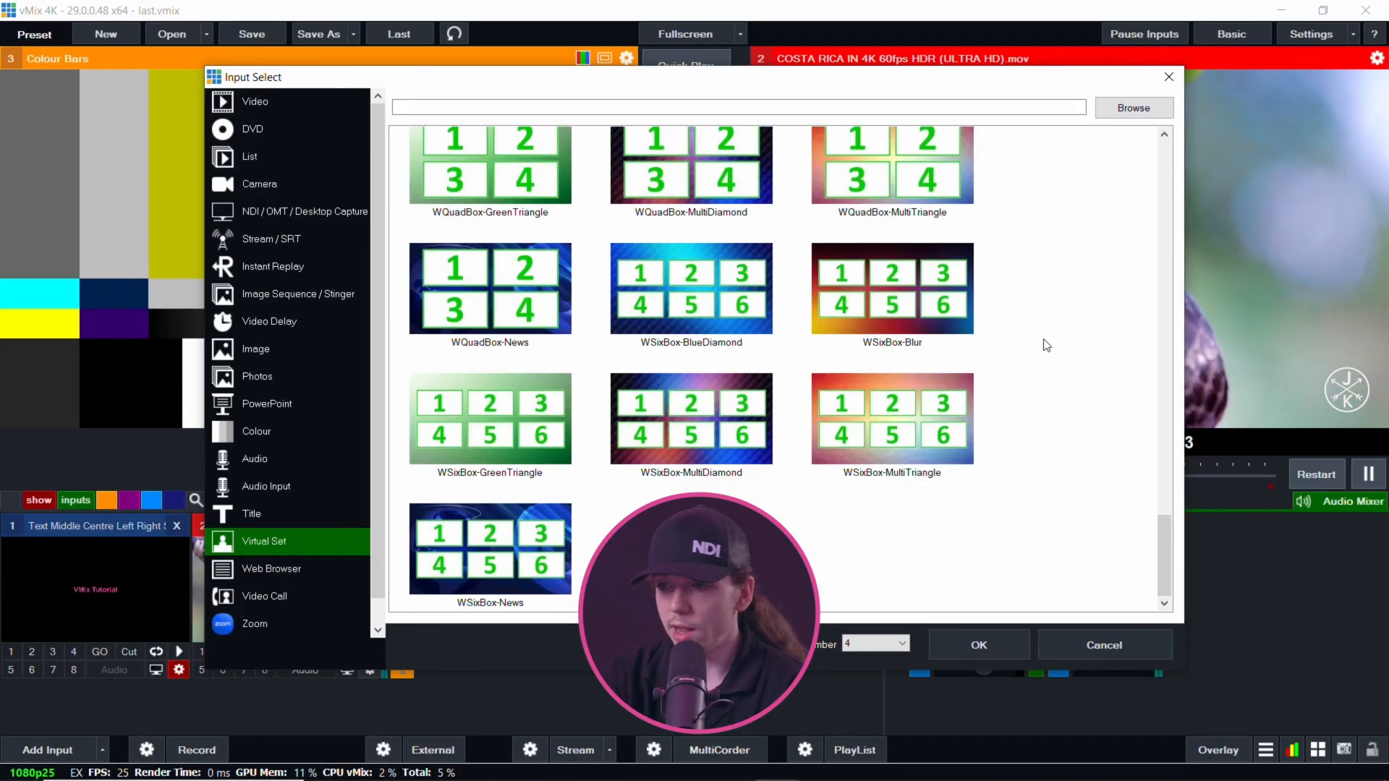
{"action": "scroll", "coordinate": [536, 374], "scroll_direction": "up", "scroll_amount": 4}
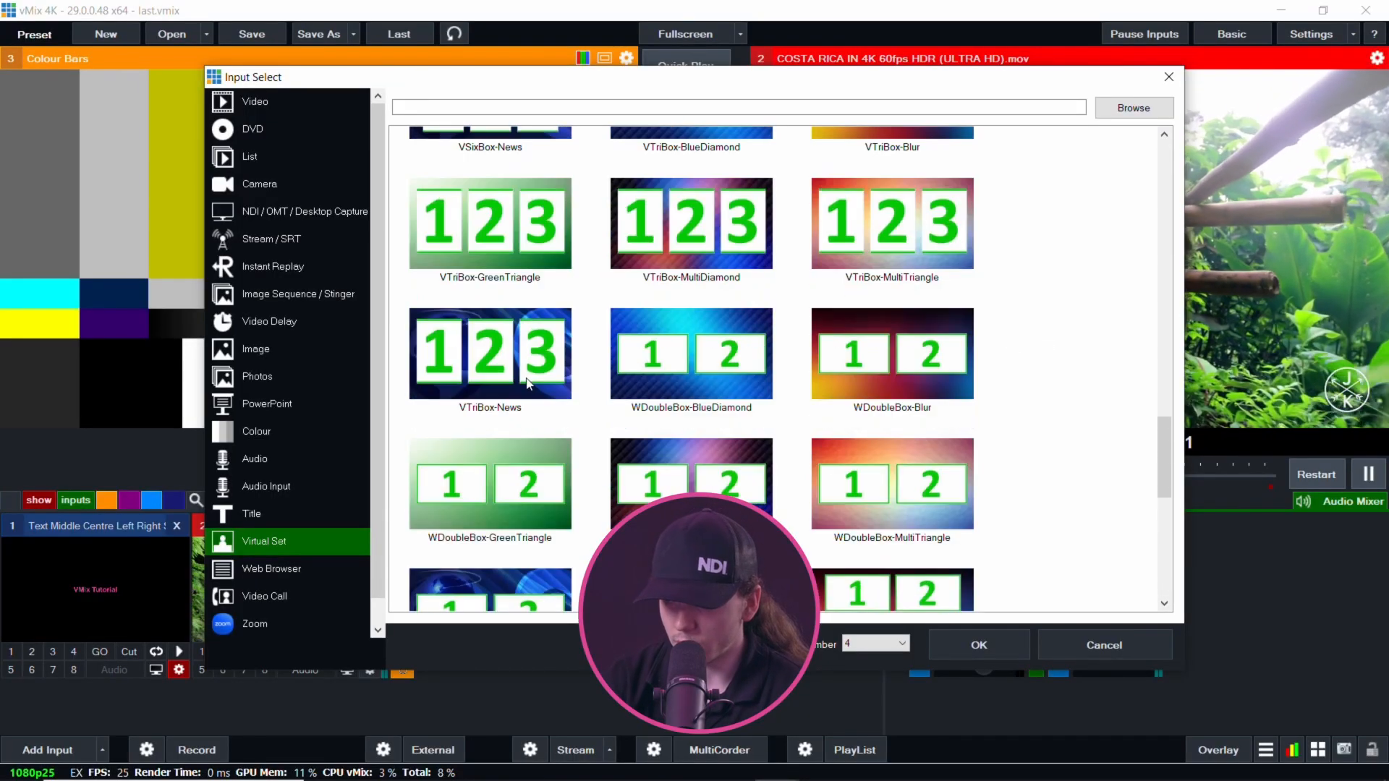
{"action": "scroll", "coordinate": [527, 383], "scroll_direction": "up", "scroll_amount": 3}
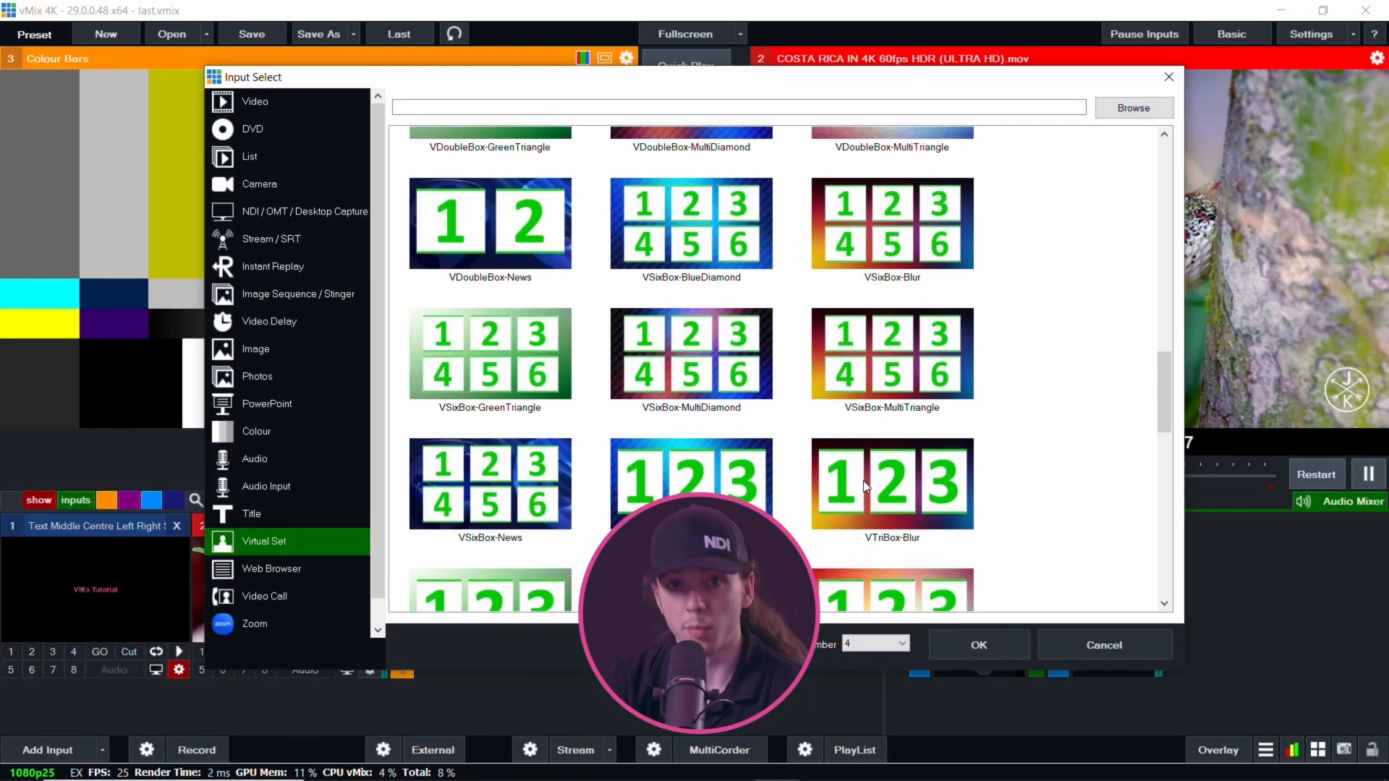
{"action": "scroll", "coordinate": [866, 487], "scroll_direction": "up", "scroll_amount": 3}
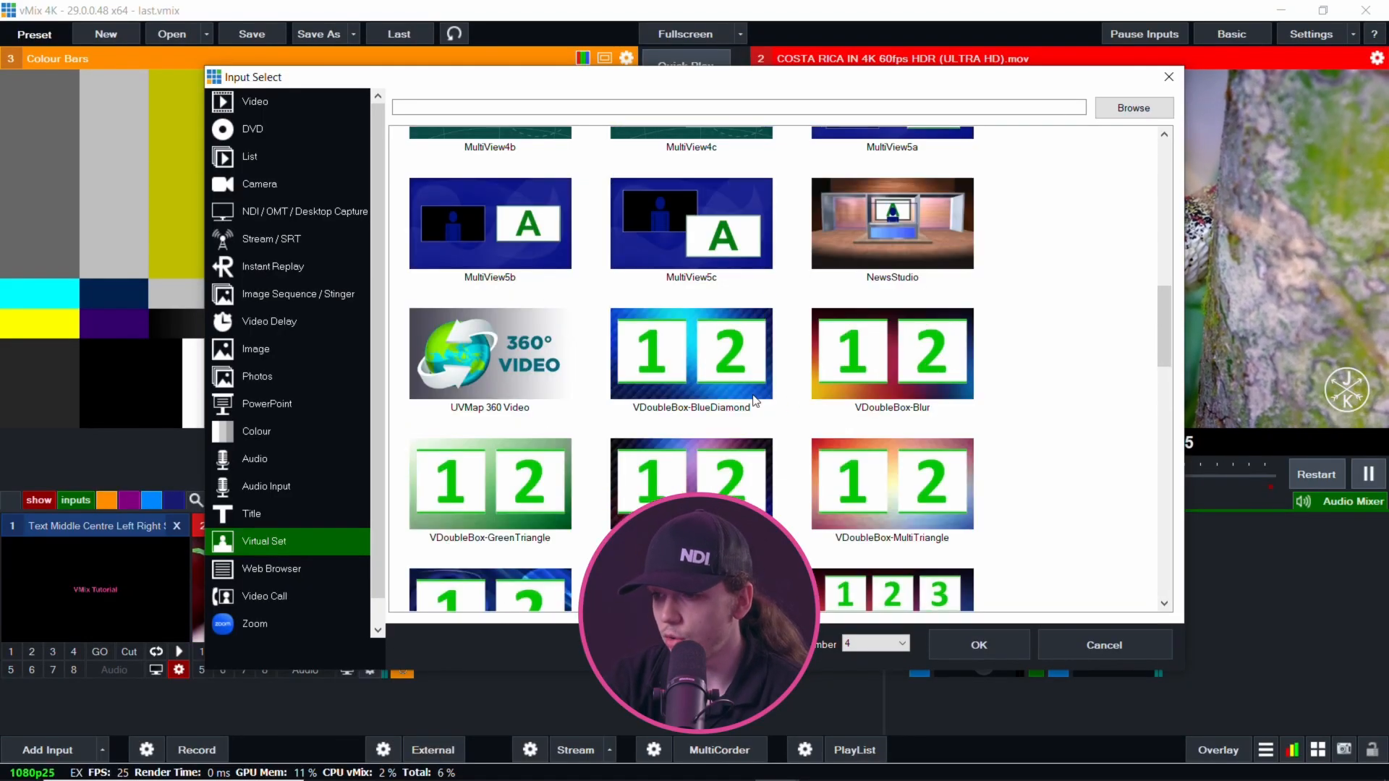
{"action": "scroll", "coordinate": [757, 401], "scroll_direction": "down", "scroll_amount": 10}
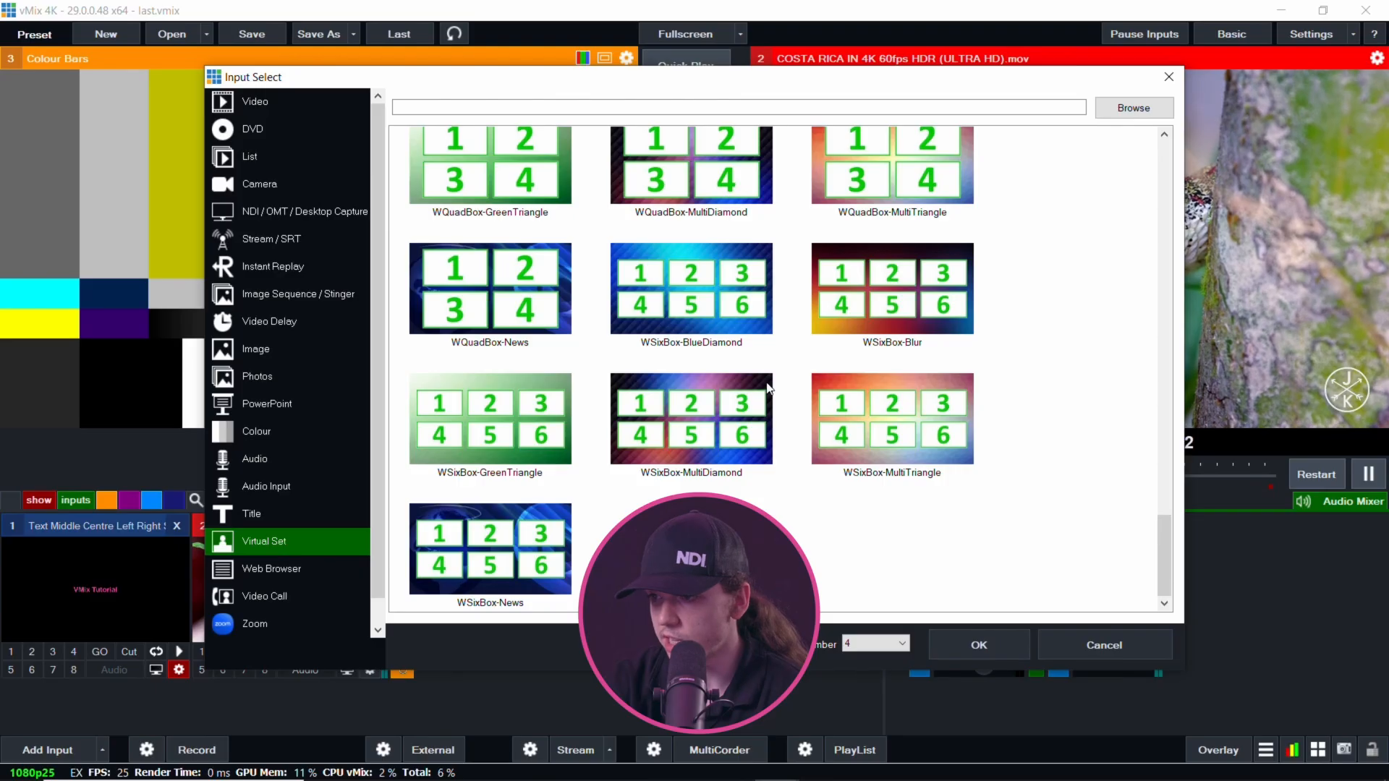
{"action": "scroll", "coordinate": [767, 391], "scroll_direction": "up", "scroll_amount": 3}
{"action": "scroll", "coordinate": [768, 388], "scroll_direction": "up", "scroll_amount": 5}
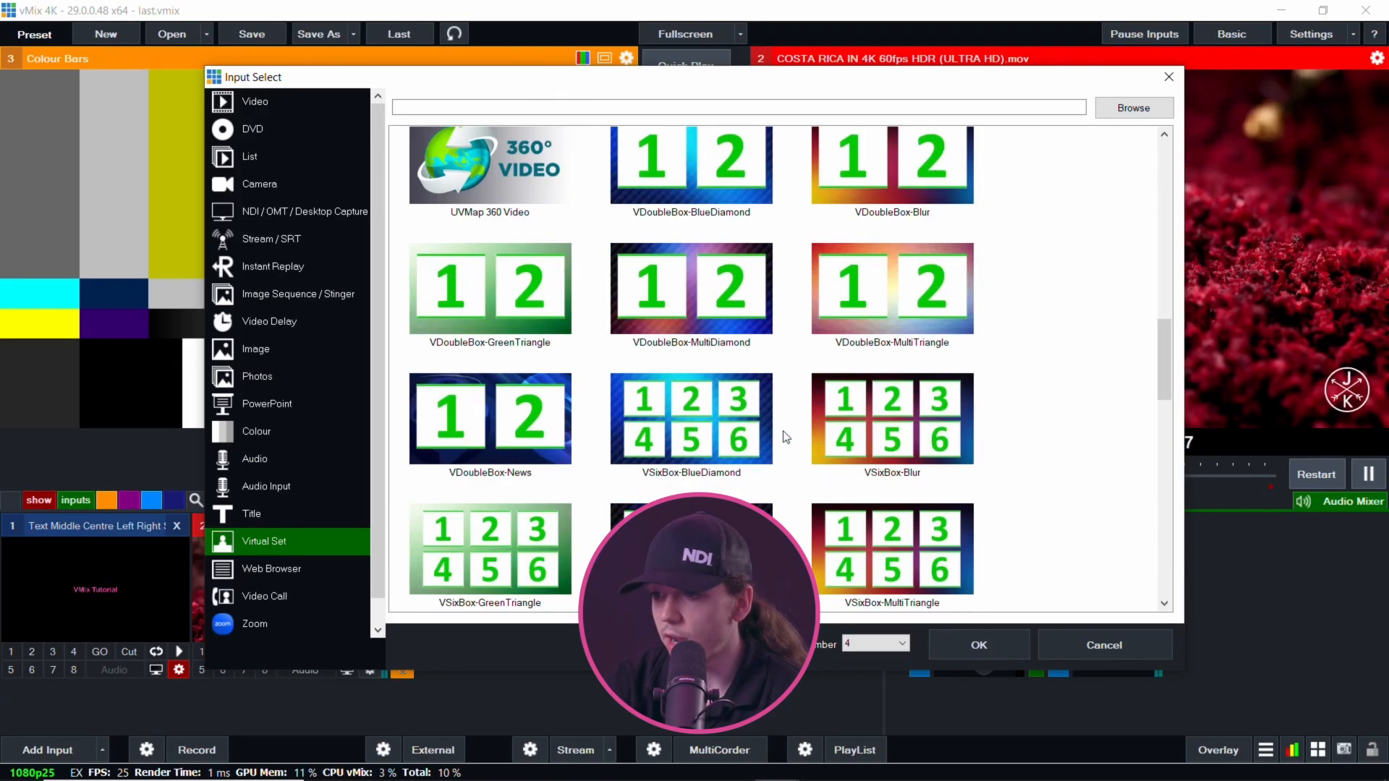
{"action": "scroll", "coordinate": [673, 441], "scroll_direction": "up", "scroll_amount": 10}
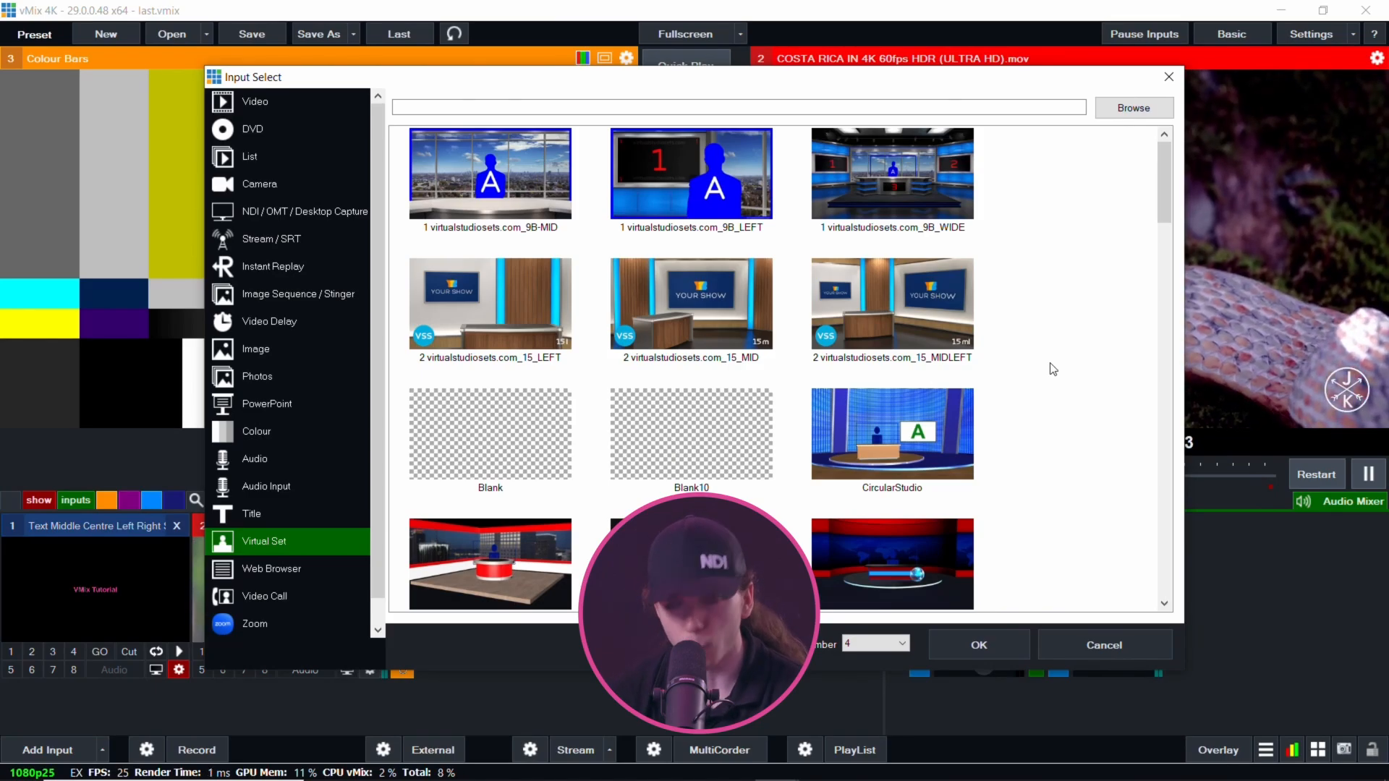
{"action": "scroll", "coordinate": [1053, 369], "scroll_direction": "down", "scroll_amount": 10}
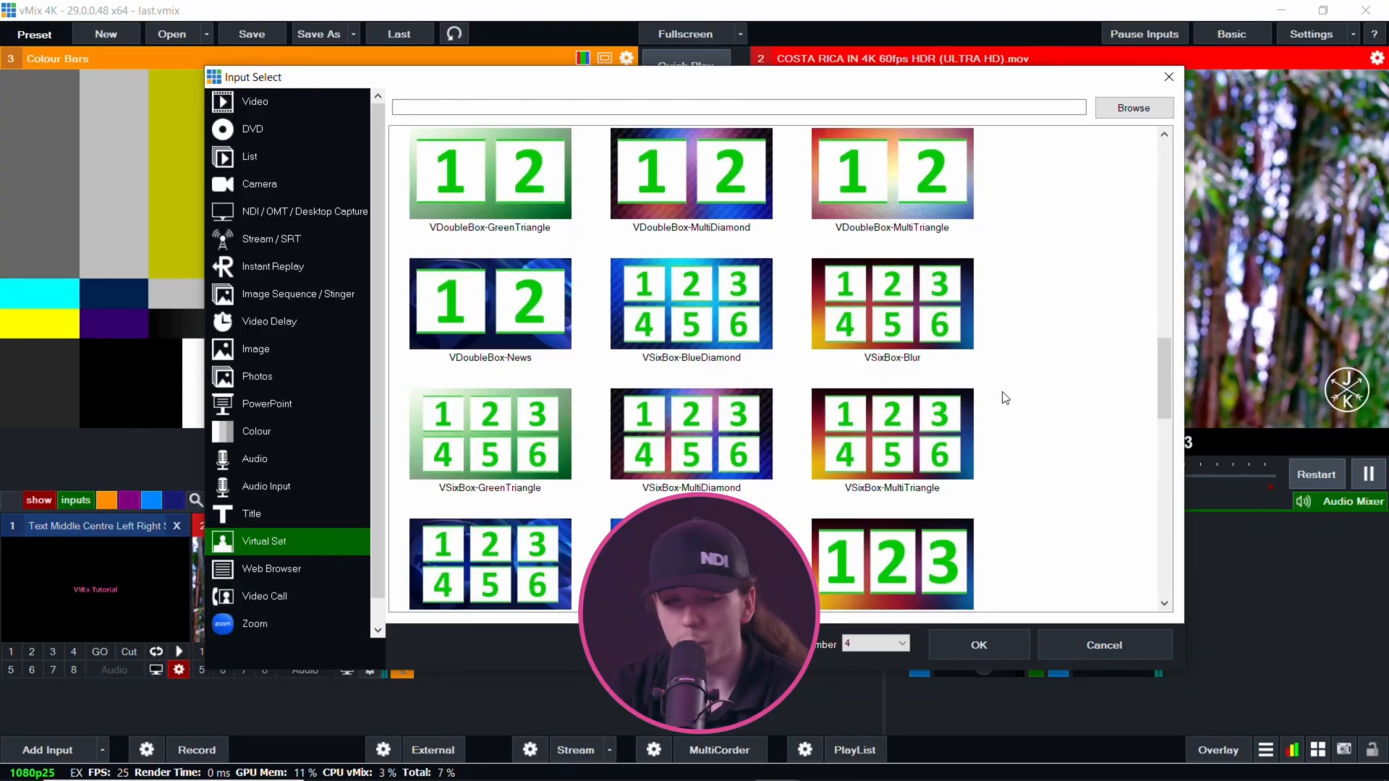
{"action": "scroll", "coordinate": [1006, 398], "scroll_direction": "down", "scroll_amount": 10}
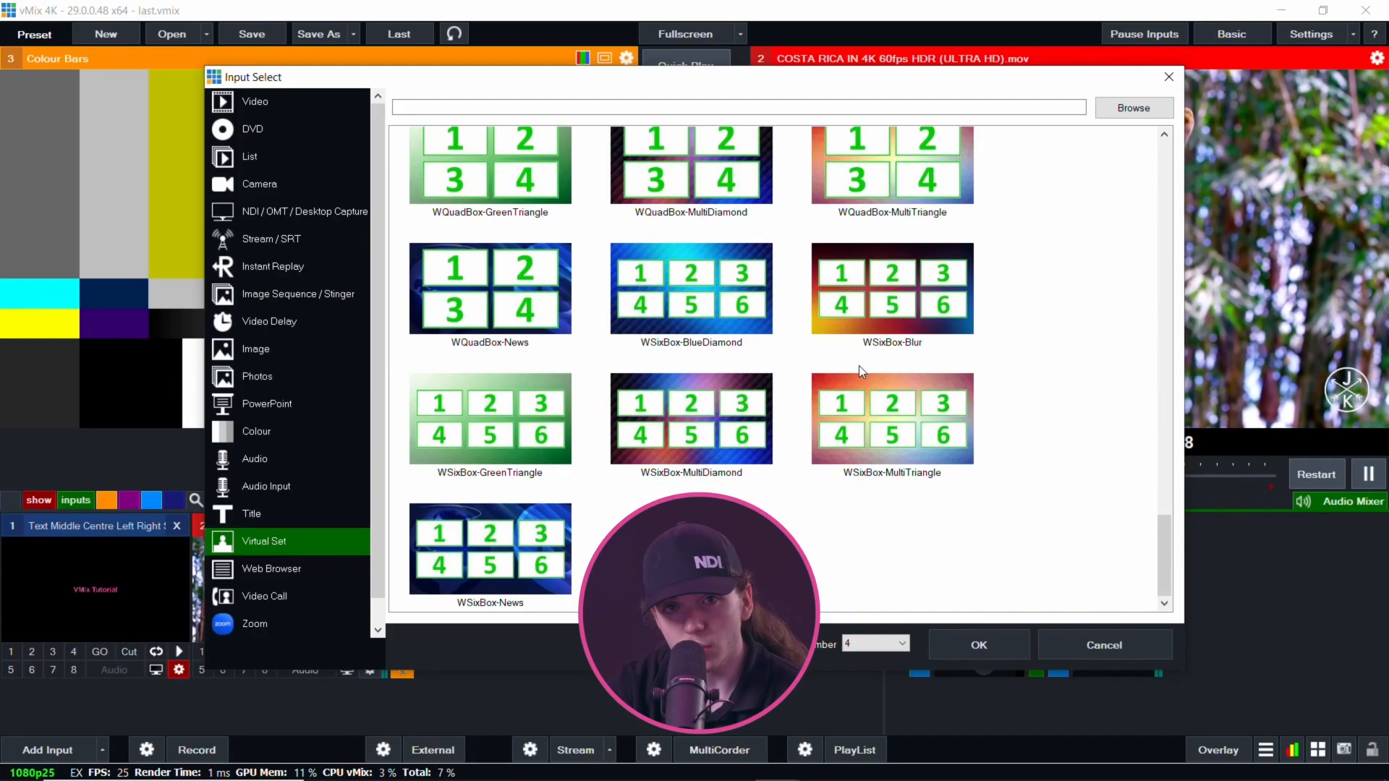
{"action": "scroll", "coordinate": [642, 391], "scroll_direction": "up", "scroll_amount": 15}
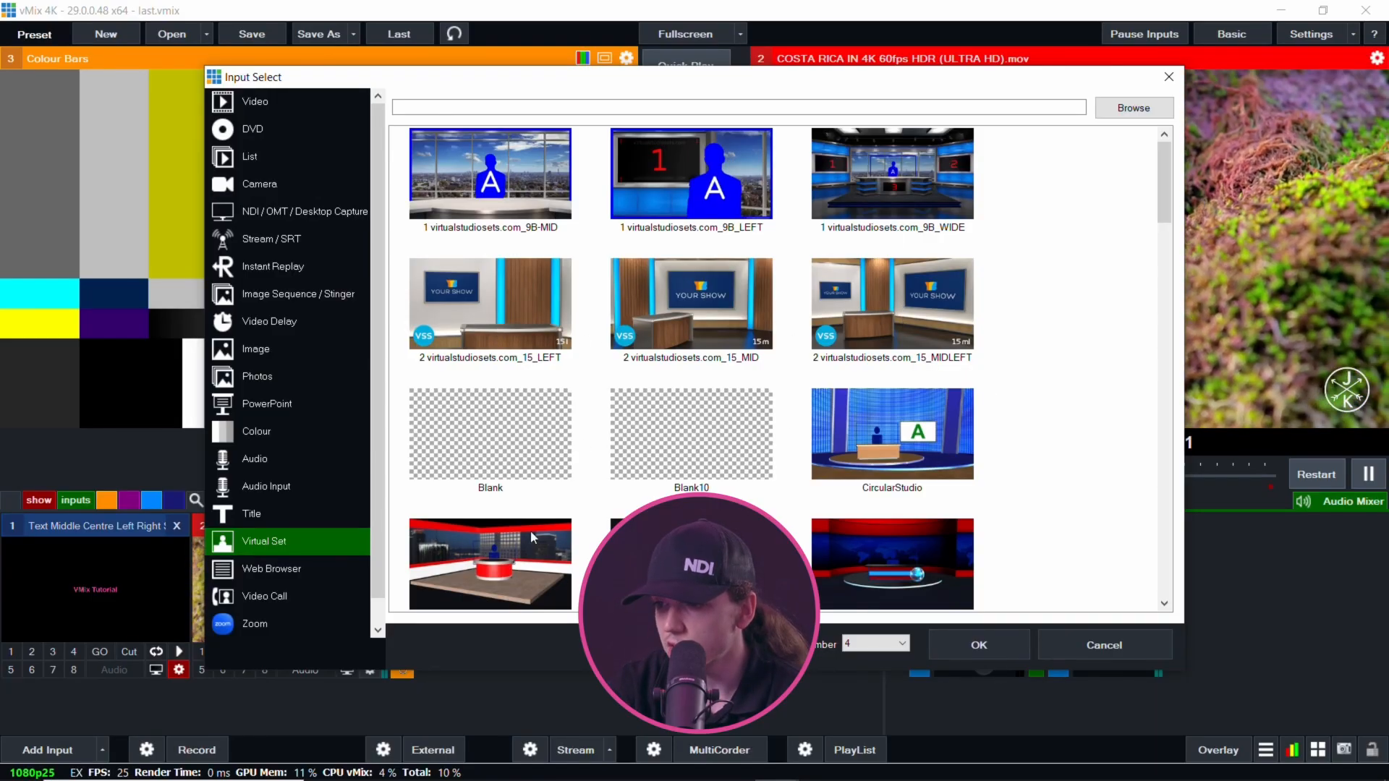
{"action": "scroll", "coordinate": [866, 528], "scroll_direction": "down", "scroll_amount": 8}
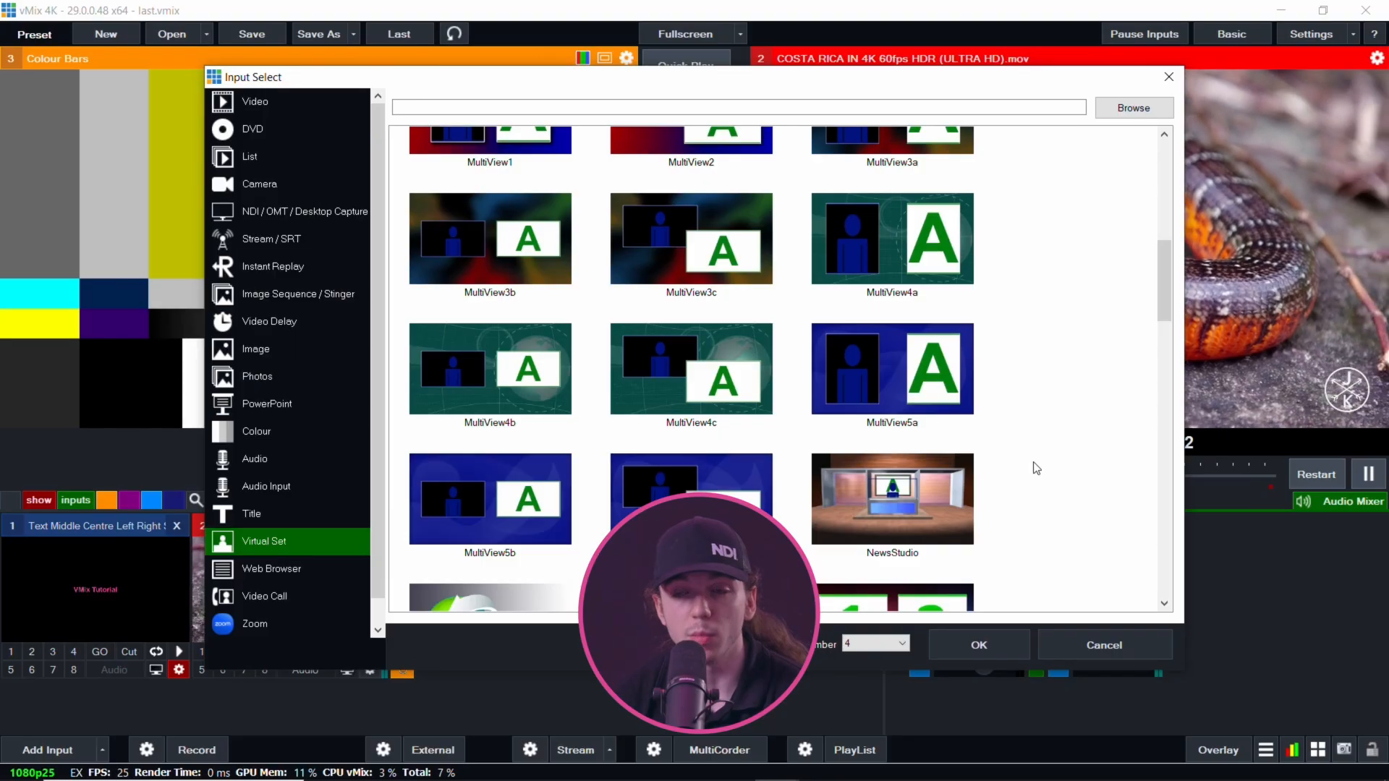
{"action": "key", "text": "Down"}
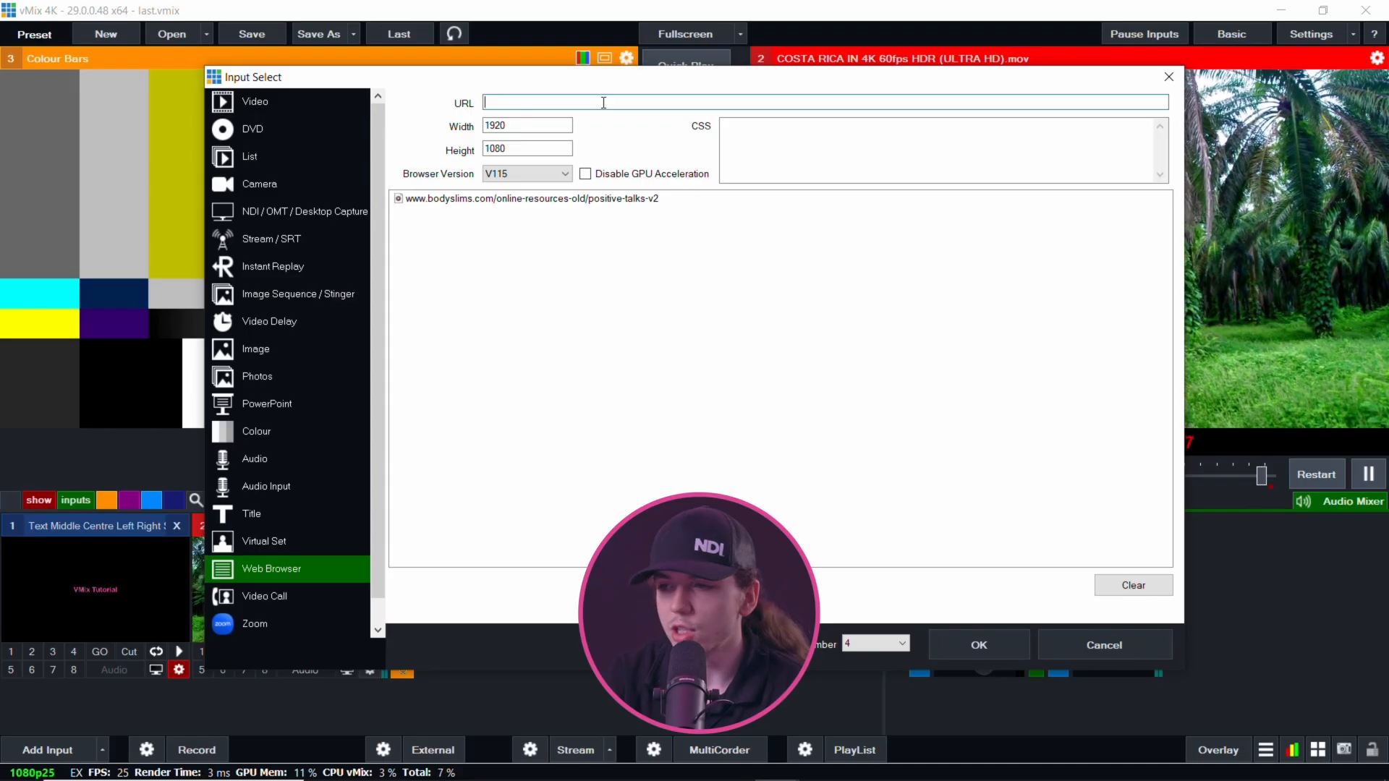
{"action": "type", "text": "https://www.youtube.com/watch?v=h4v2LB5EZ9I&list=PLf9lGiKy3cRi2FmV1K53np6vSAJ7_Dyii"}
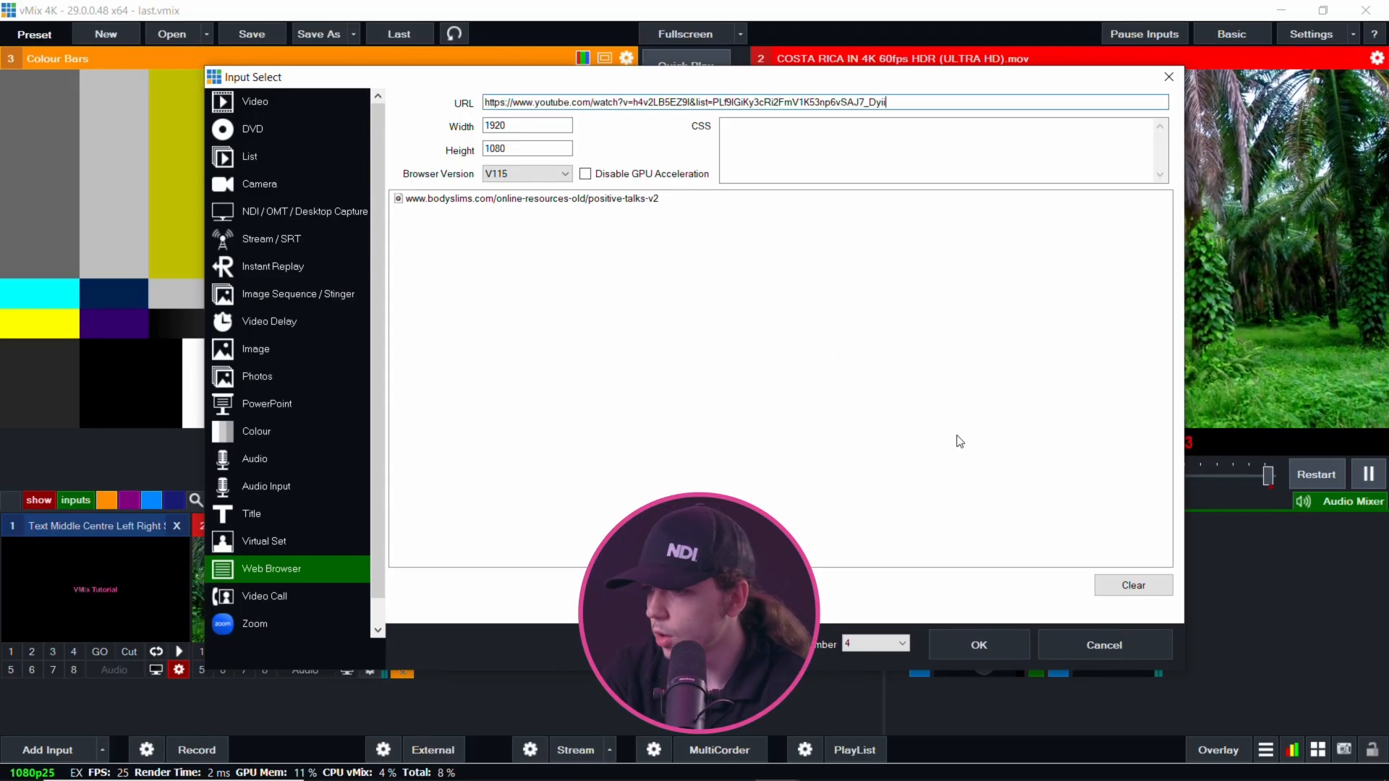
{"action": "left_click", "coordinate": [971, 652]}
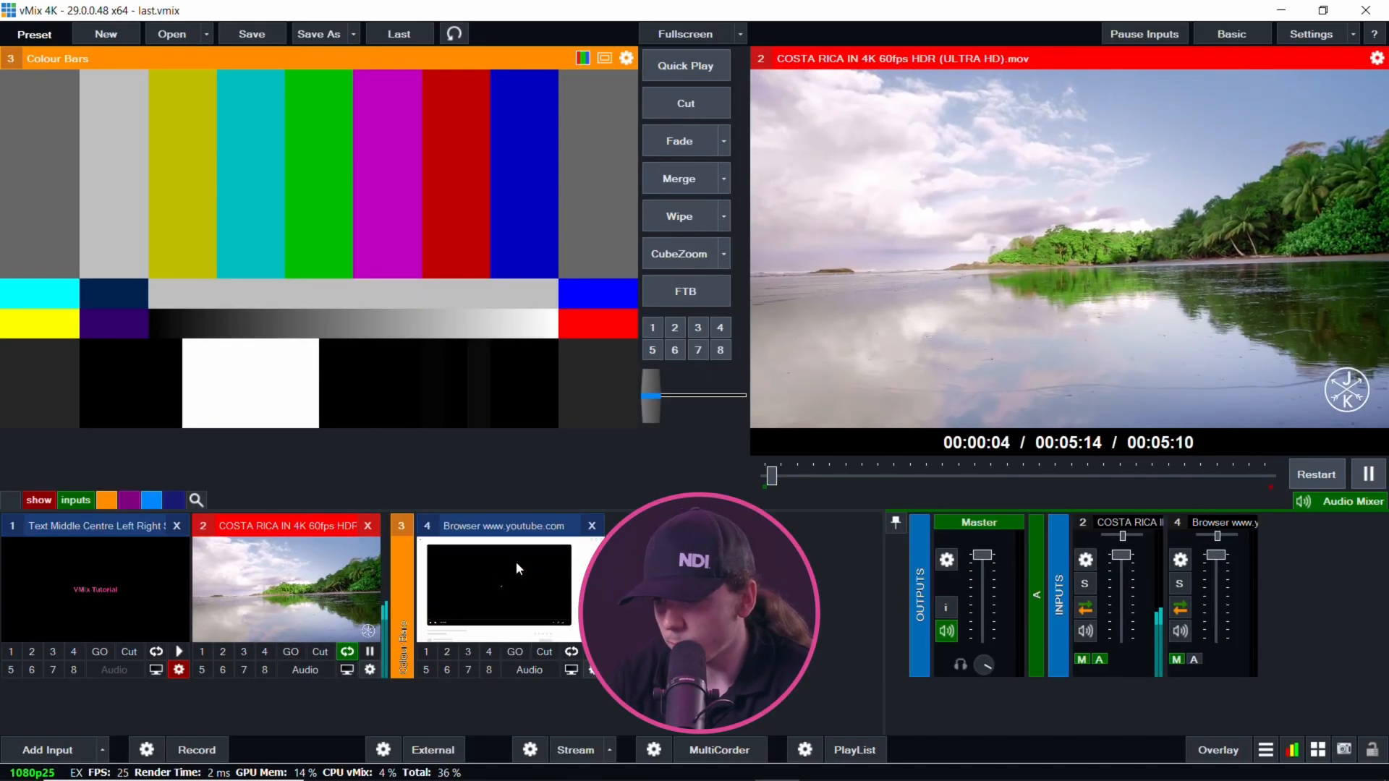
Preview the YouTube browser input, accept all its cookies, and cut the COSTA RICA video back to the output.
{"action": "left_click", "coordinate": [515, 561]}
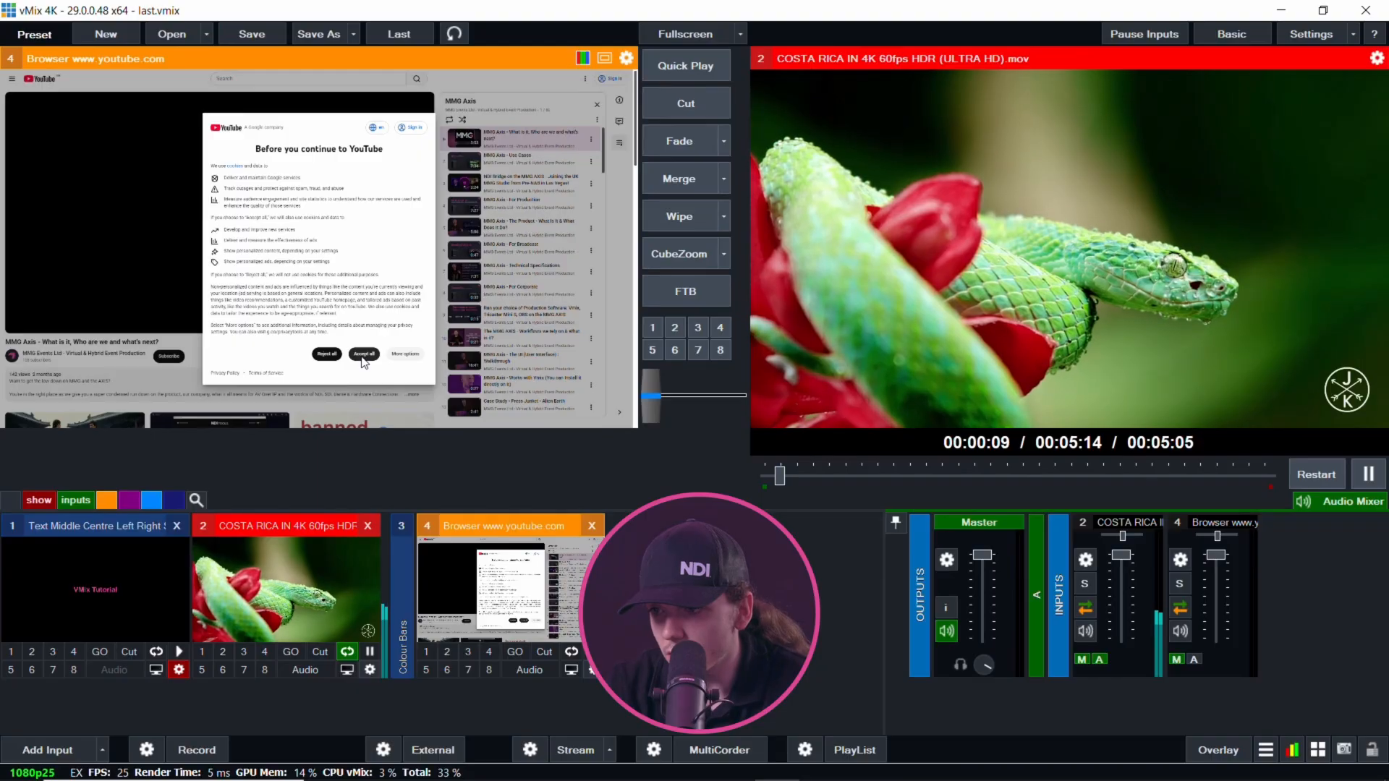
{"action": "left_click", "coordinate": [363, 359]}
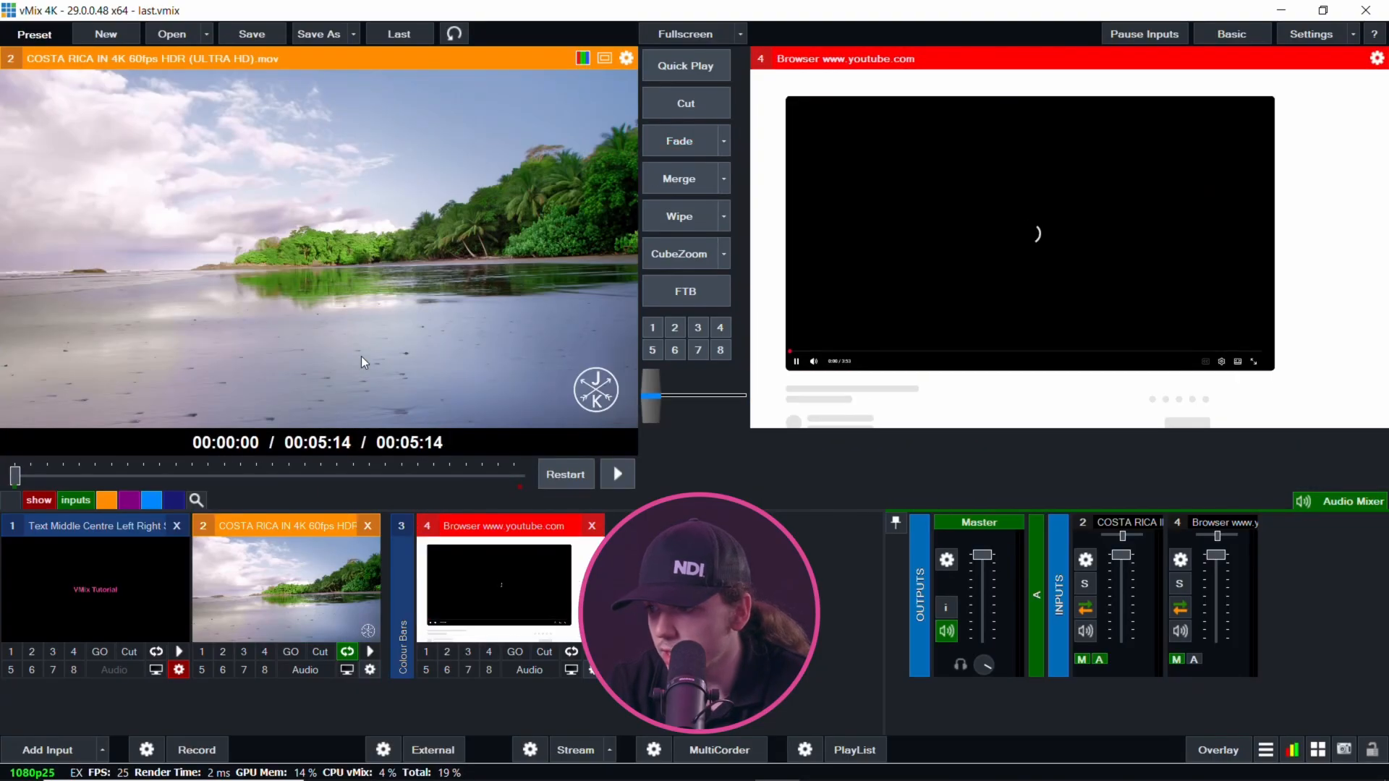
{"action": "left_click", "coordinate": [713, 97]}
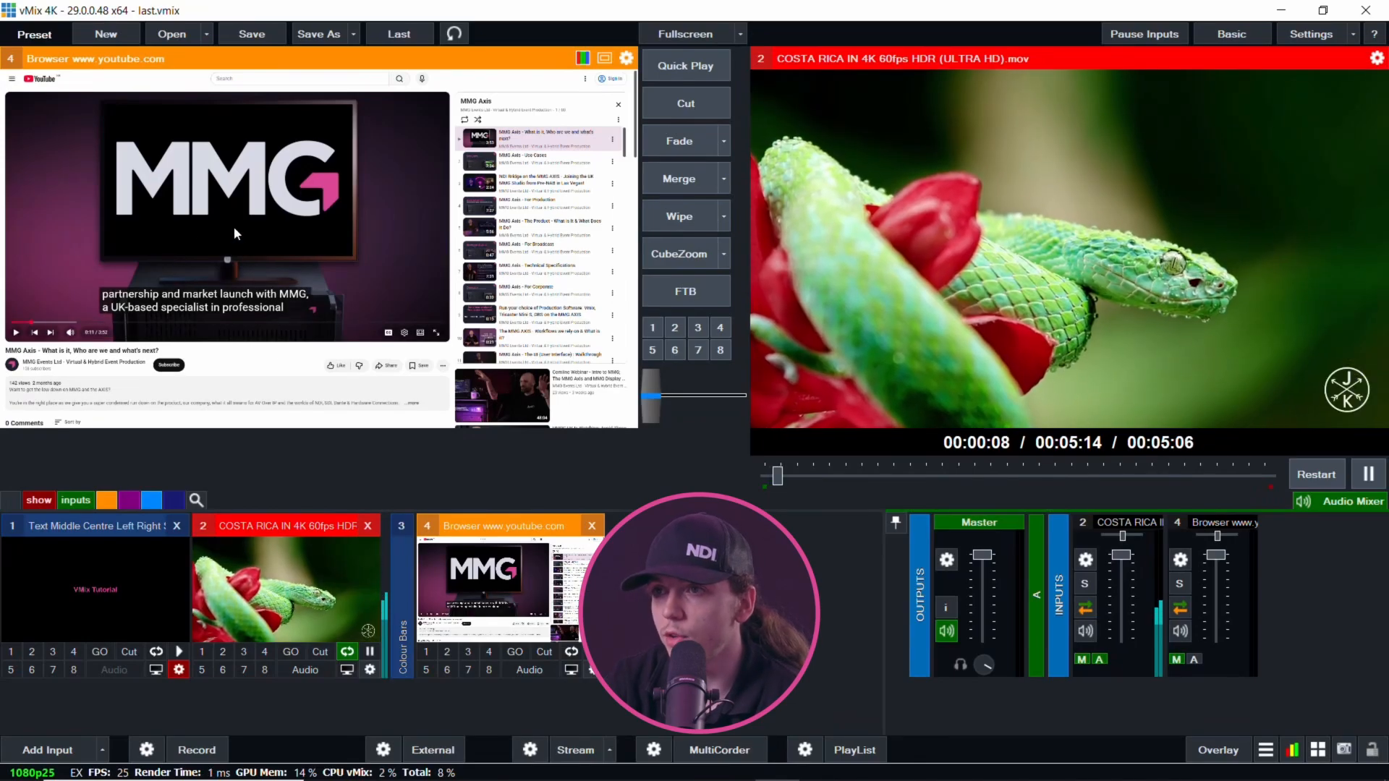
Play and pause the MMG Axis video within the preview of the YouTube browser input.
{"action": "left_click", "coordinate": [15, 333]}
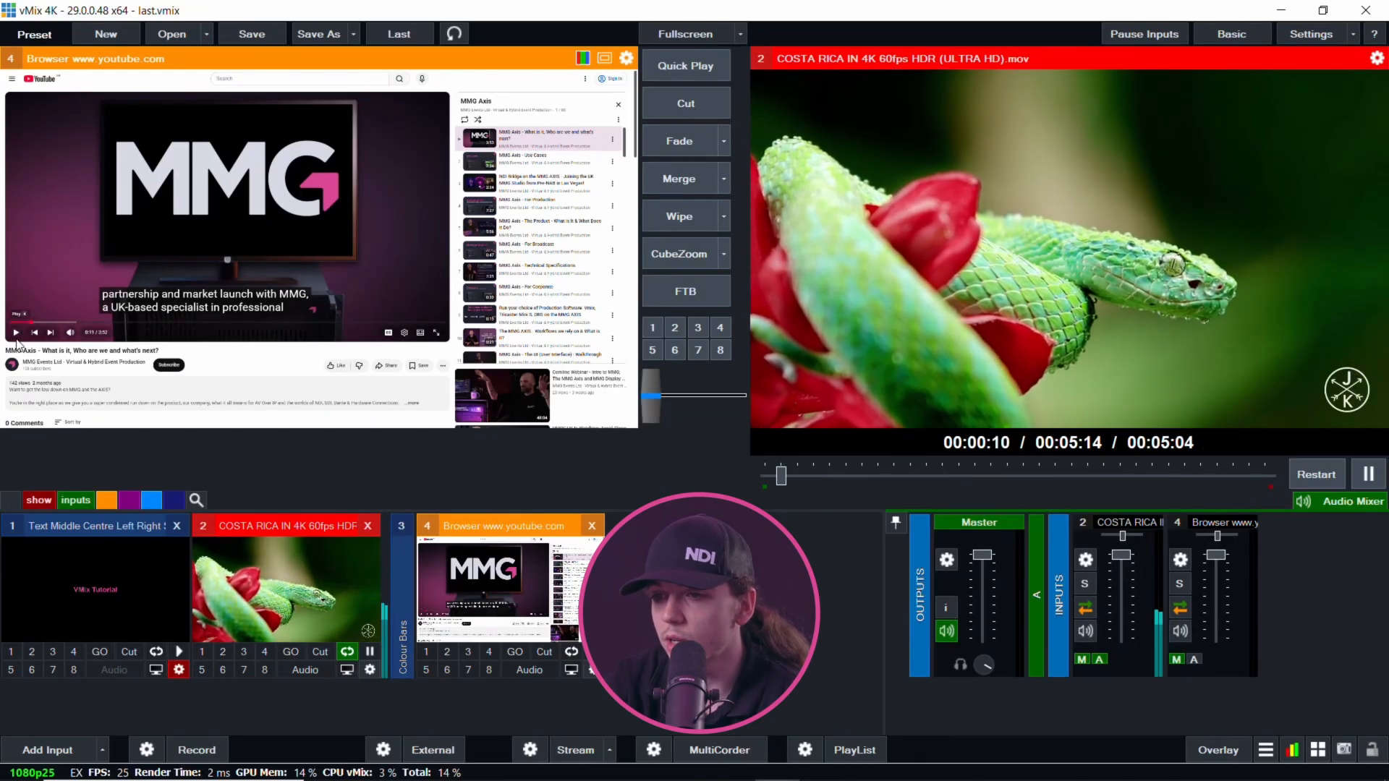
{"action": "left_click", "coordinate": [15, 333]}
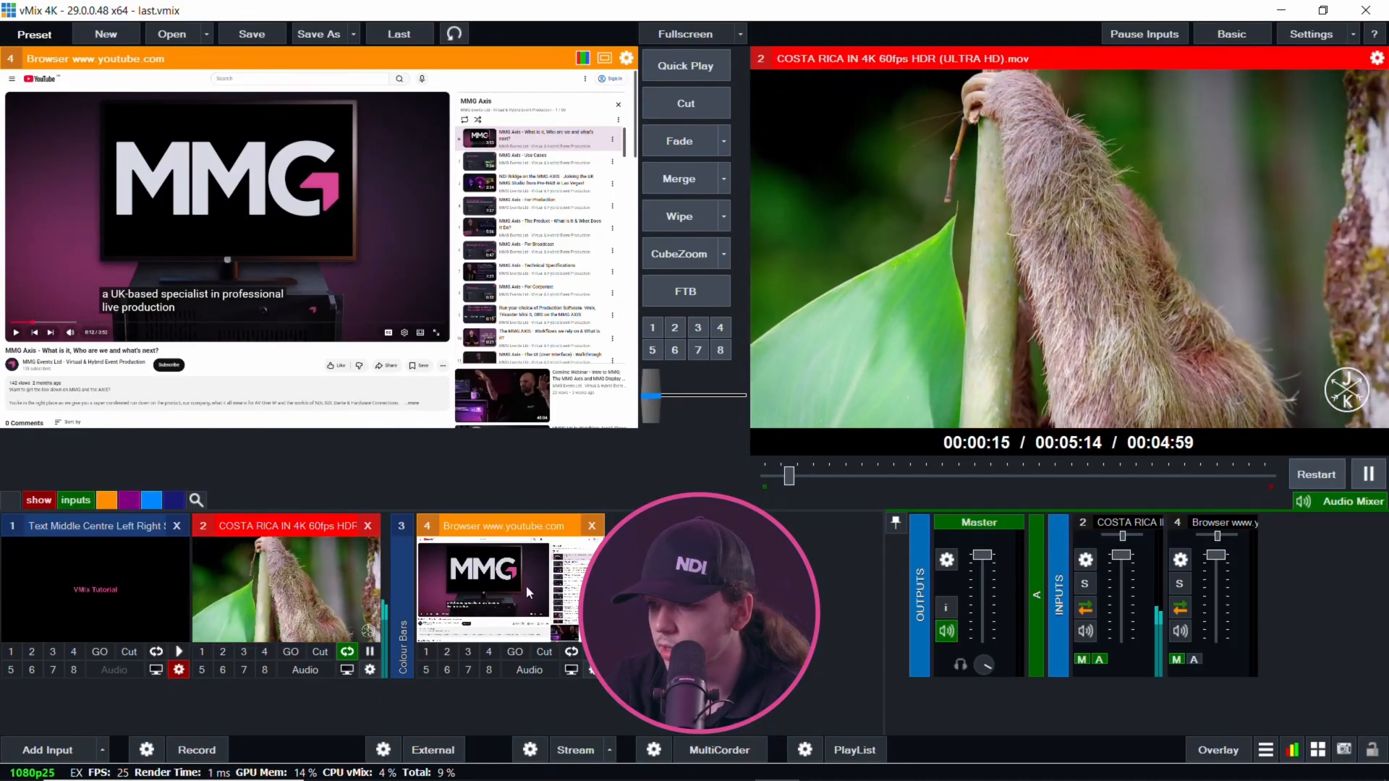
Examine the YouTube browser input's mouse, keyboard and page navigation options, and its properties for the URL and CSS.
{"action": "right_click", "coordinate": [527, 586]}
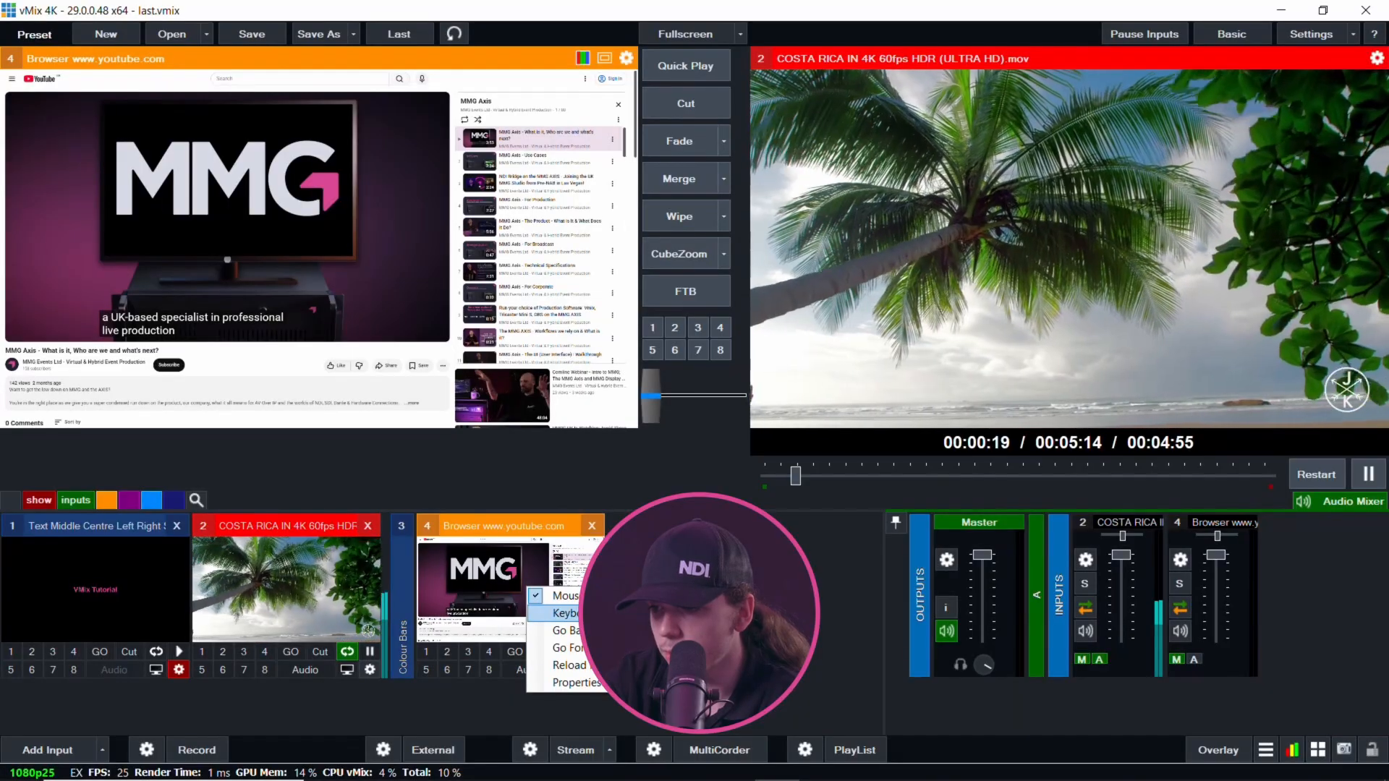
{"action": "left_click", "coordinate": [566, 613]}
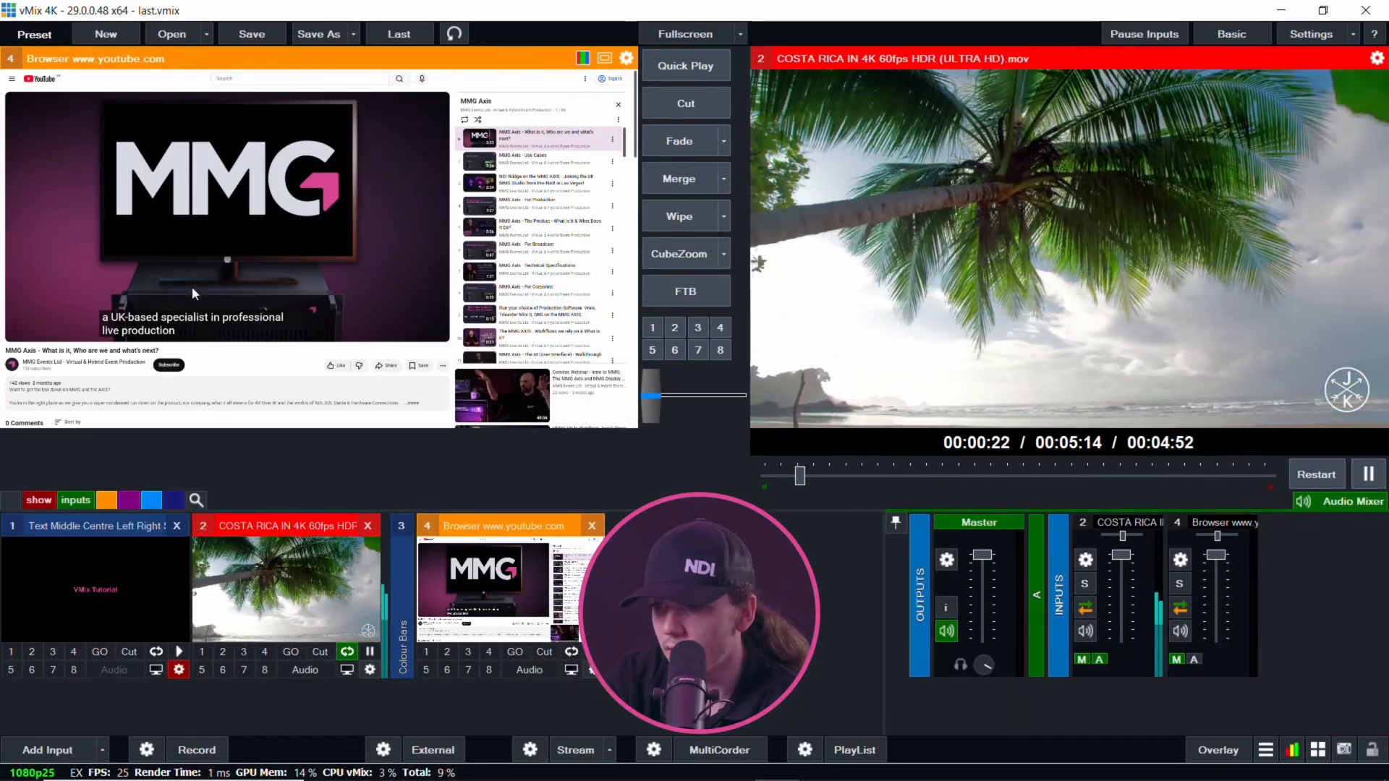
{"action": "right_click", "coordinate": [504, 591]}
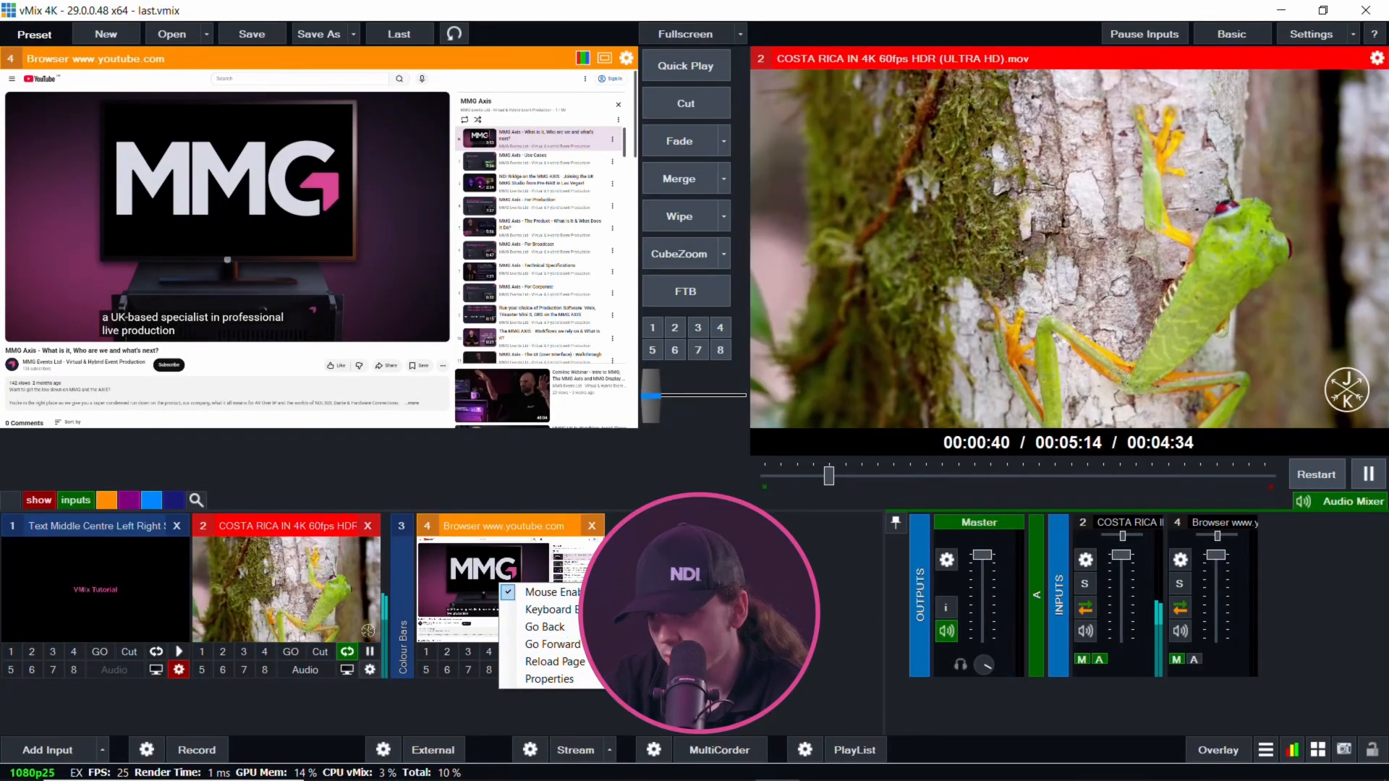
{"action": "left_click", "coordinate": [568, 646]}
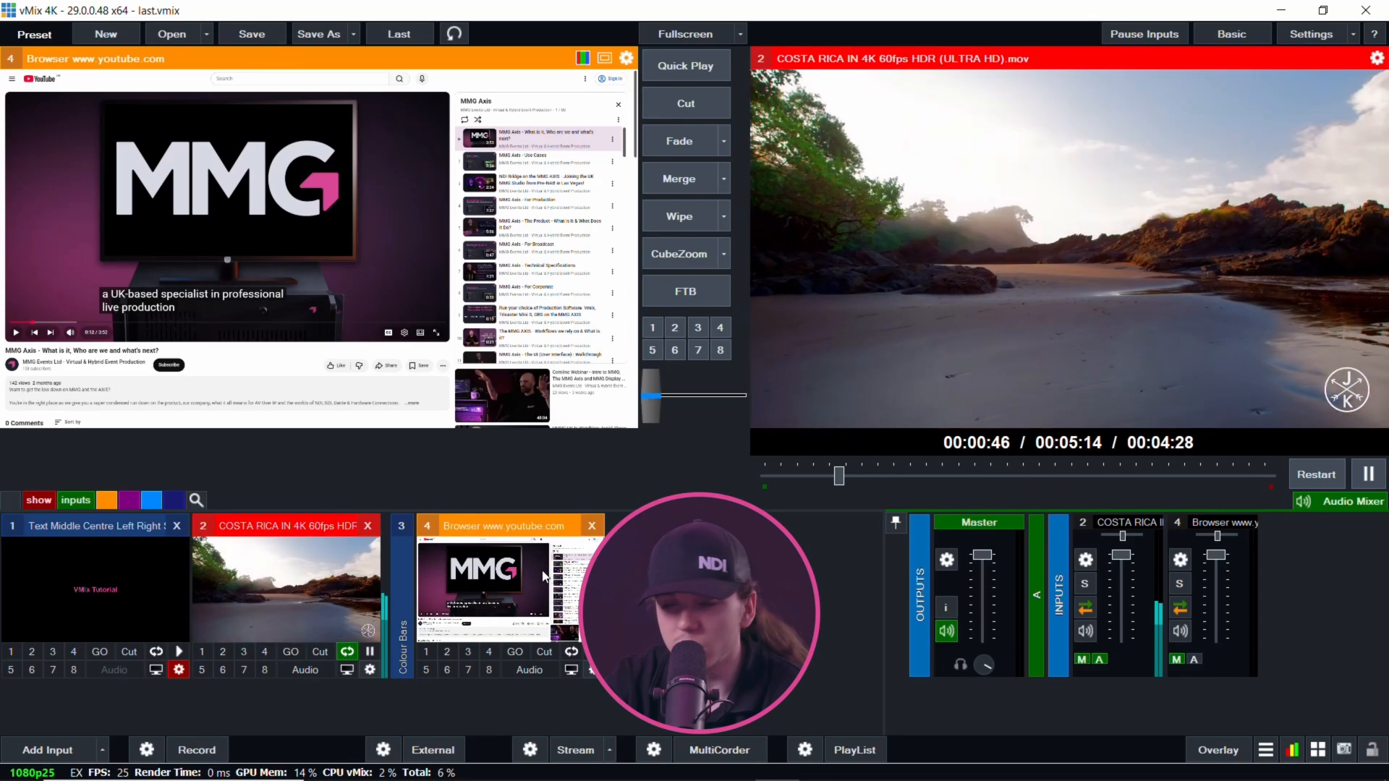
{"action": "right_click", "coordinate": [545, 577]}
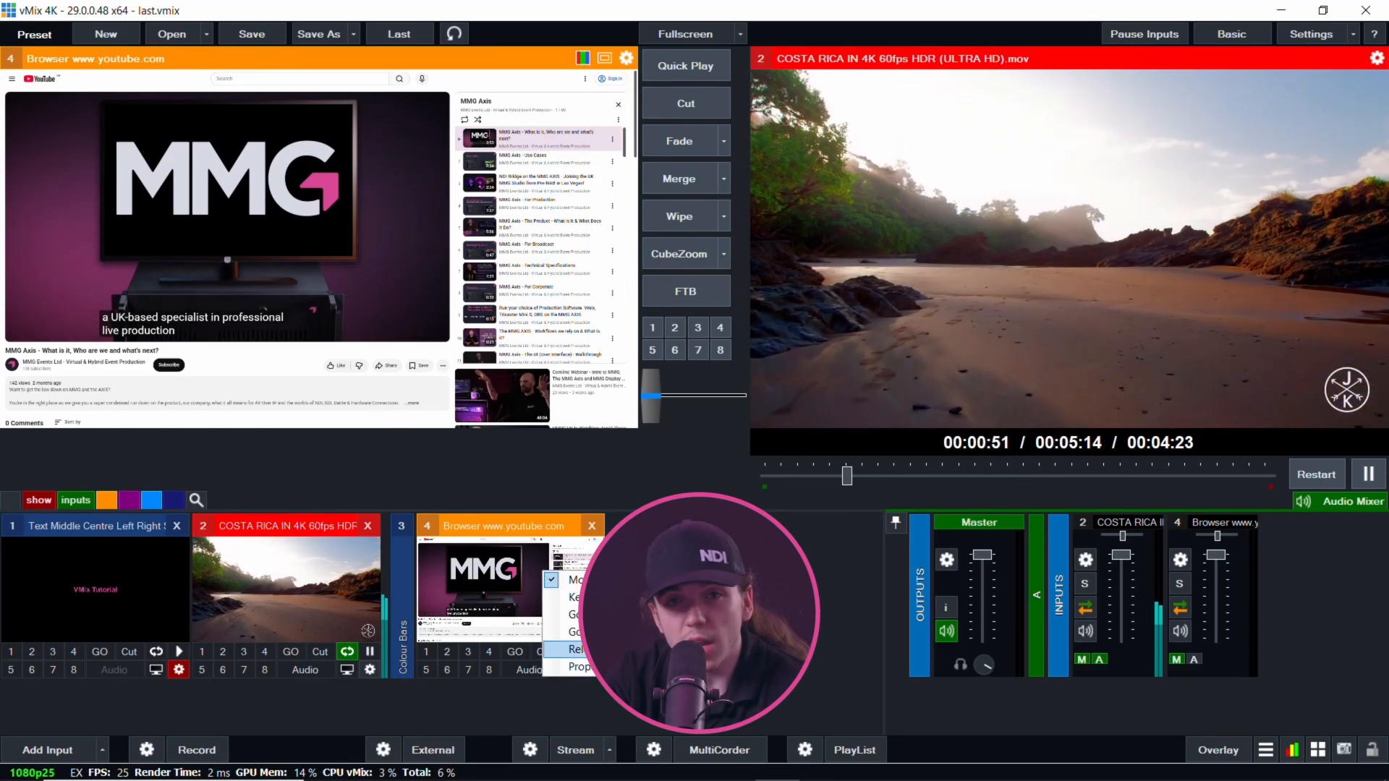
{"action": "left_click", "coordinate": [576, 666]}
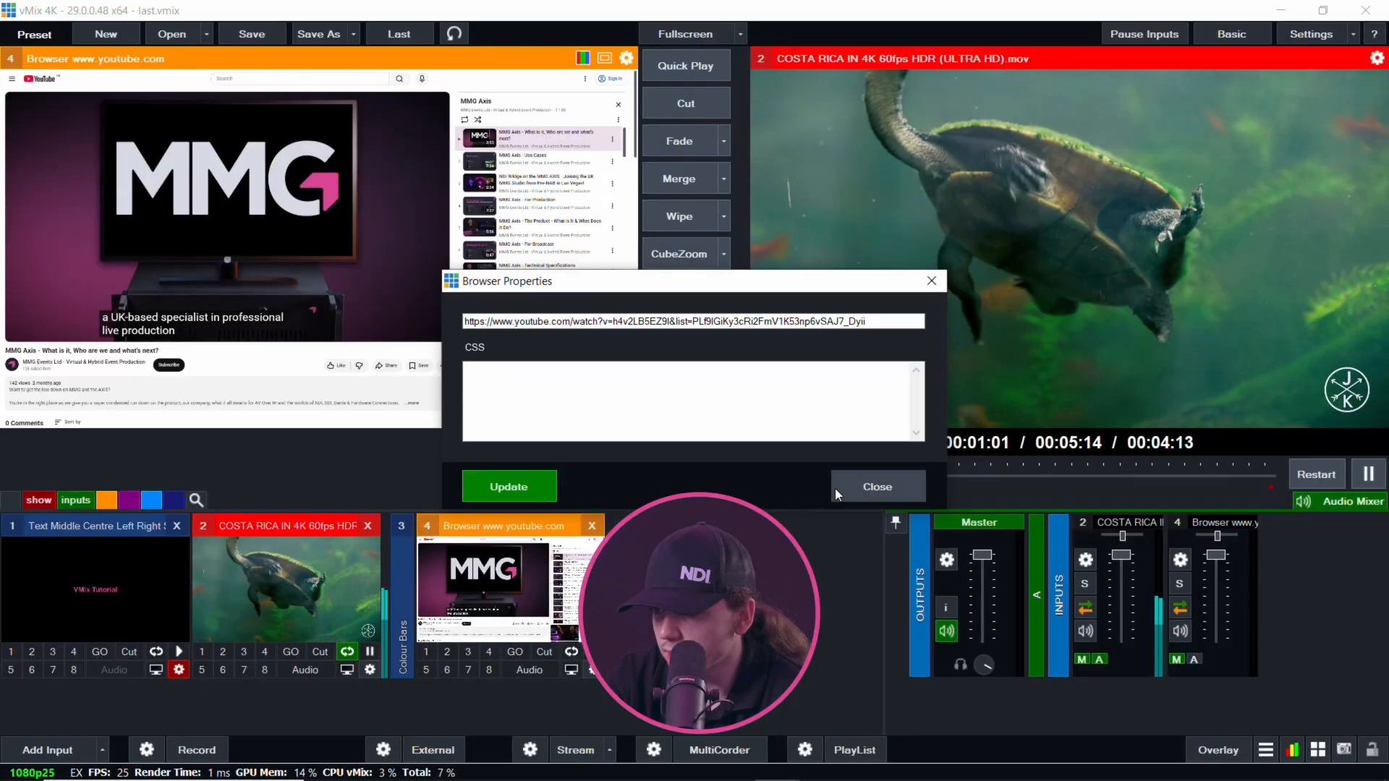
{"action": "left_click", "coordinate": [835, 488]}
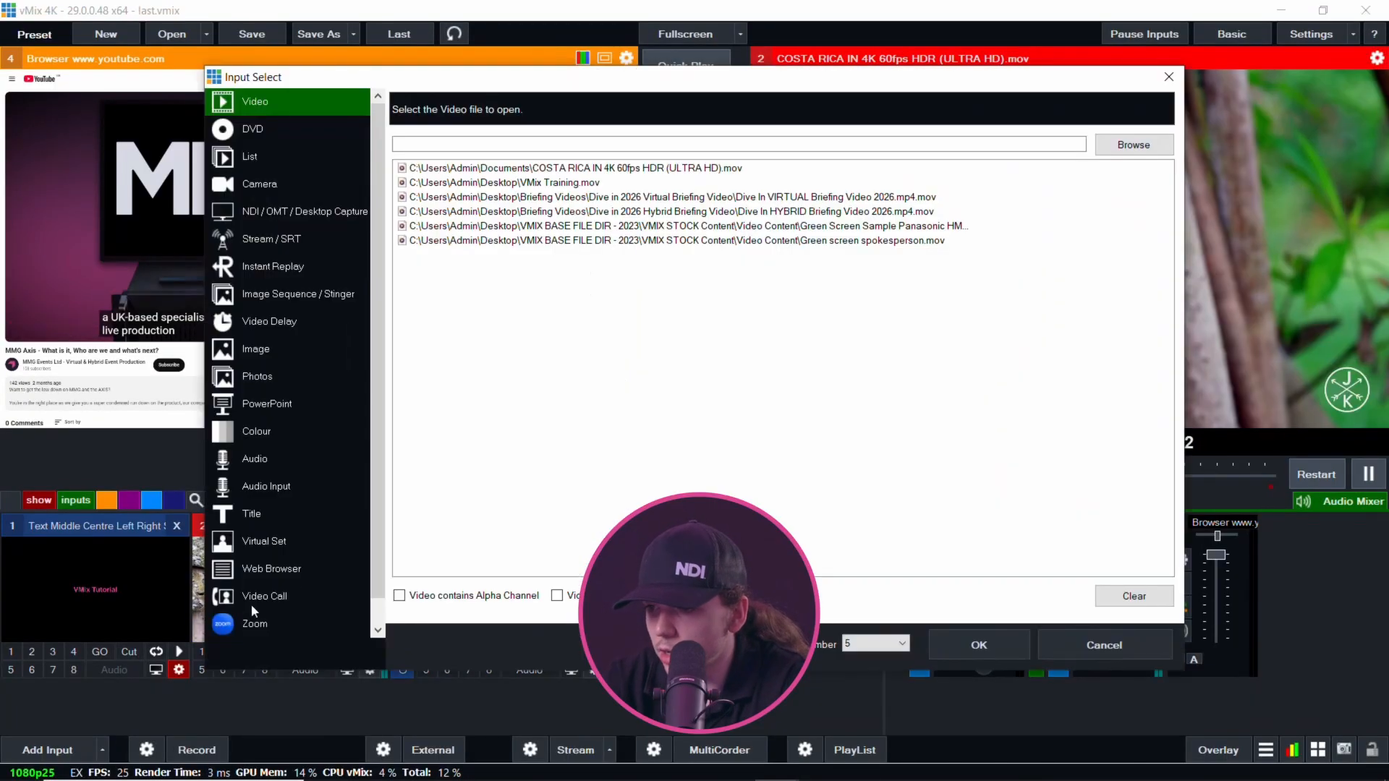
Review the Web Browser input settings without adding another one, and remove the YouTube browser input.
{"action": "left_click", "coordinate": [265, 569]}
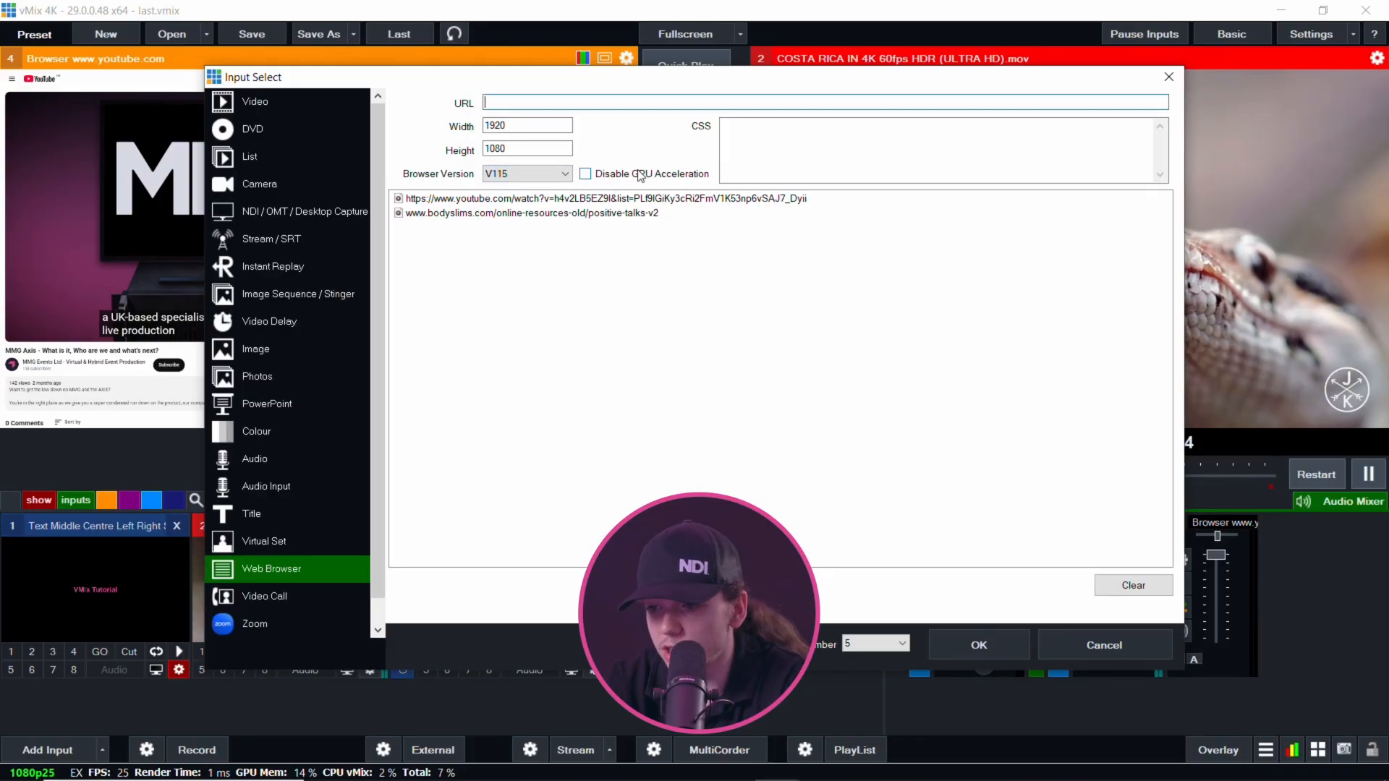
{"action": "left_click", "coordinate": [1108, 654]}
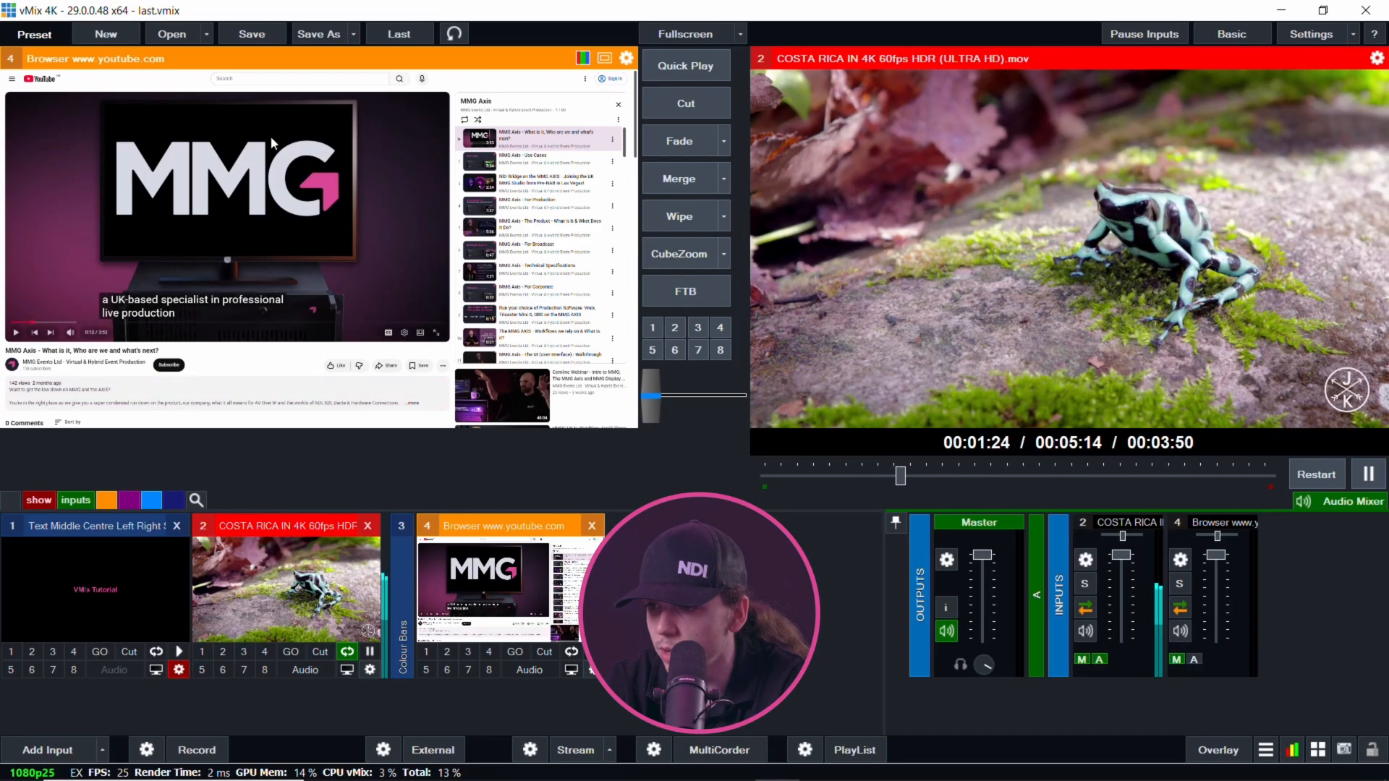
{"action": "left_click", "coordinate": [594, 529]}
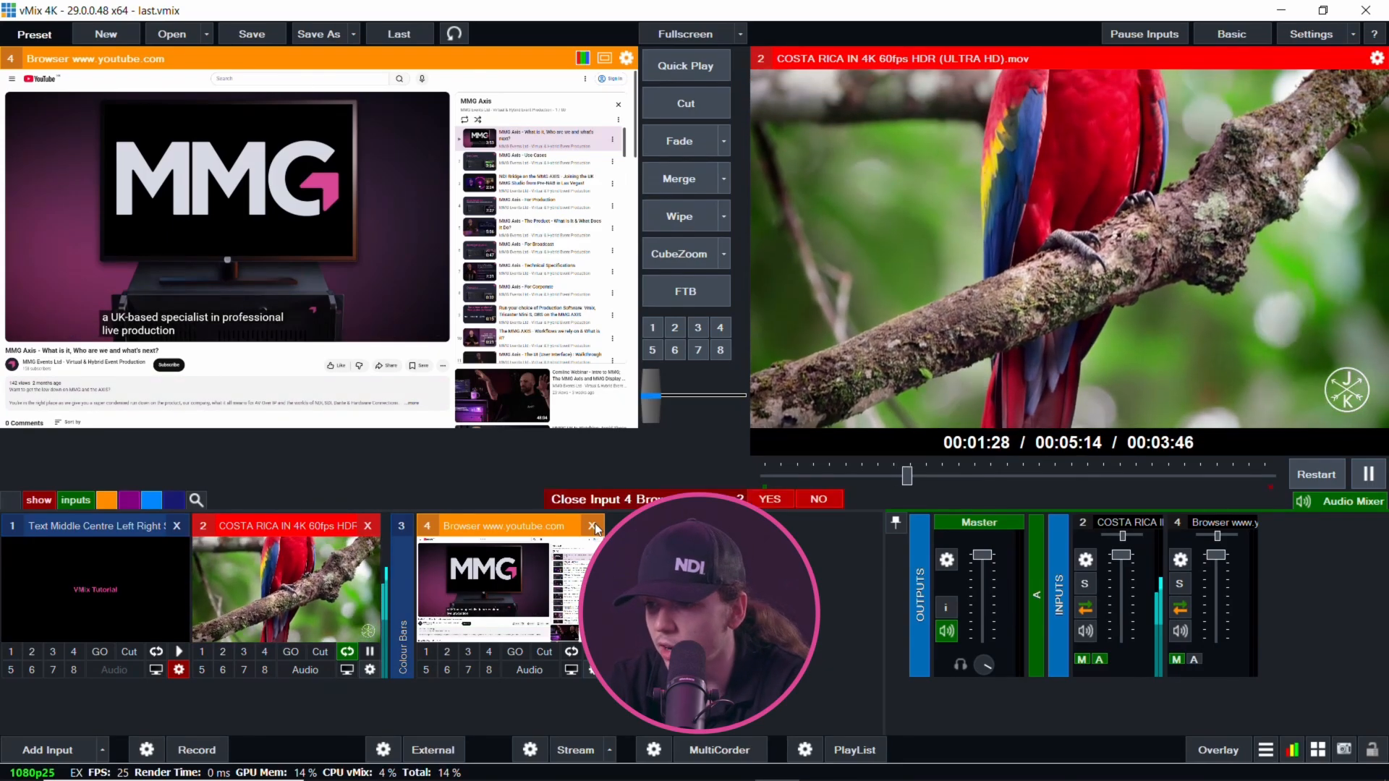
{"action": "left_click", "coordinate": [776, 502]}
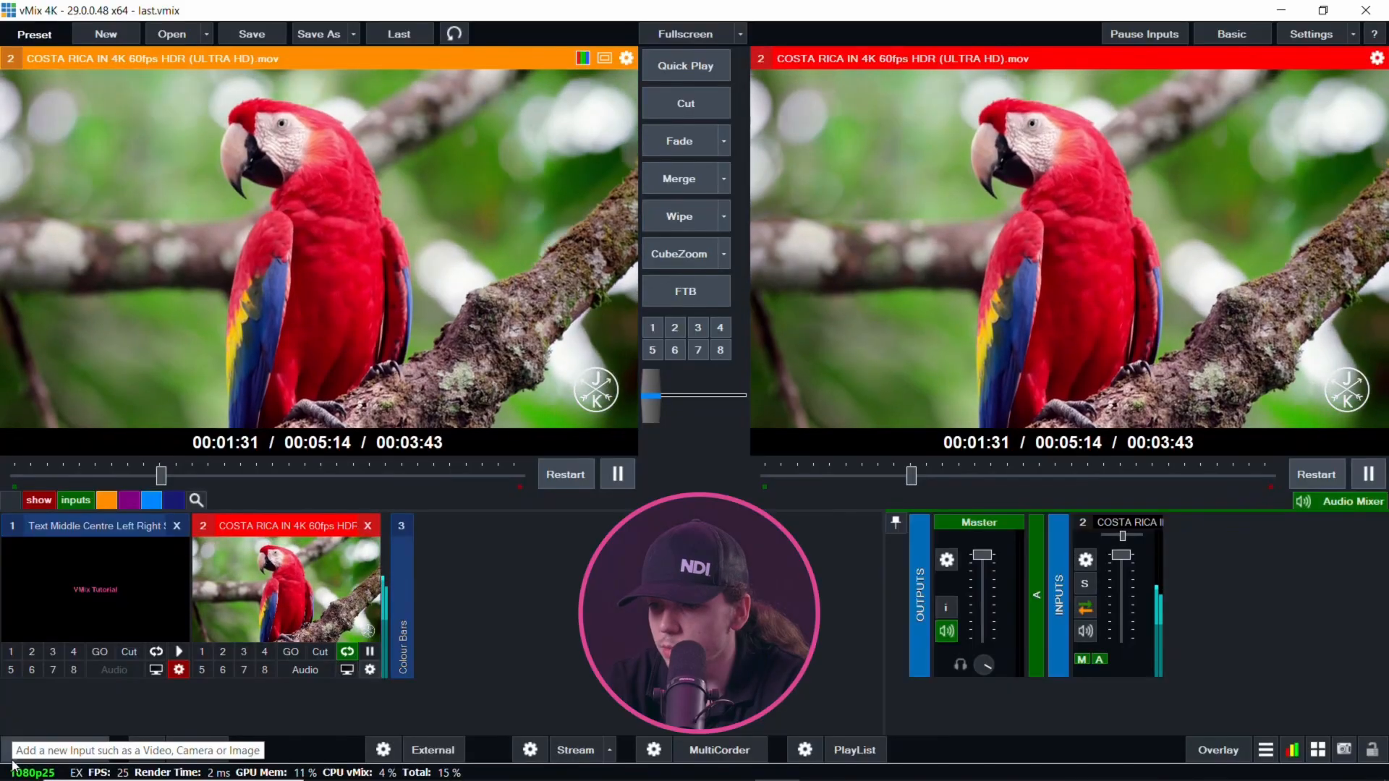
Compare the Host a Call and Connect to Call settings of the Video Call input type.
{"action": "left_click", "coordinate": [48, 749]}
{"action": "left_click", "coordinate": [265, 595]}
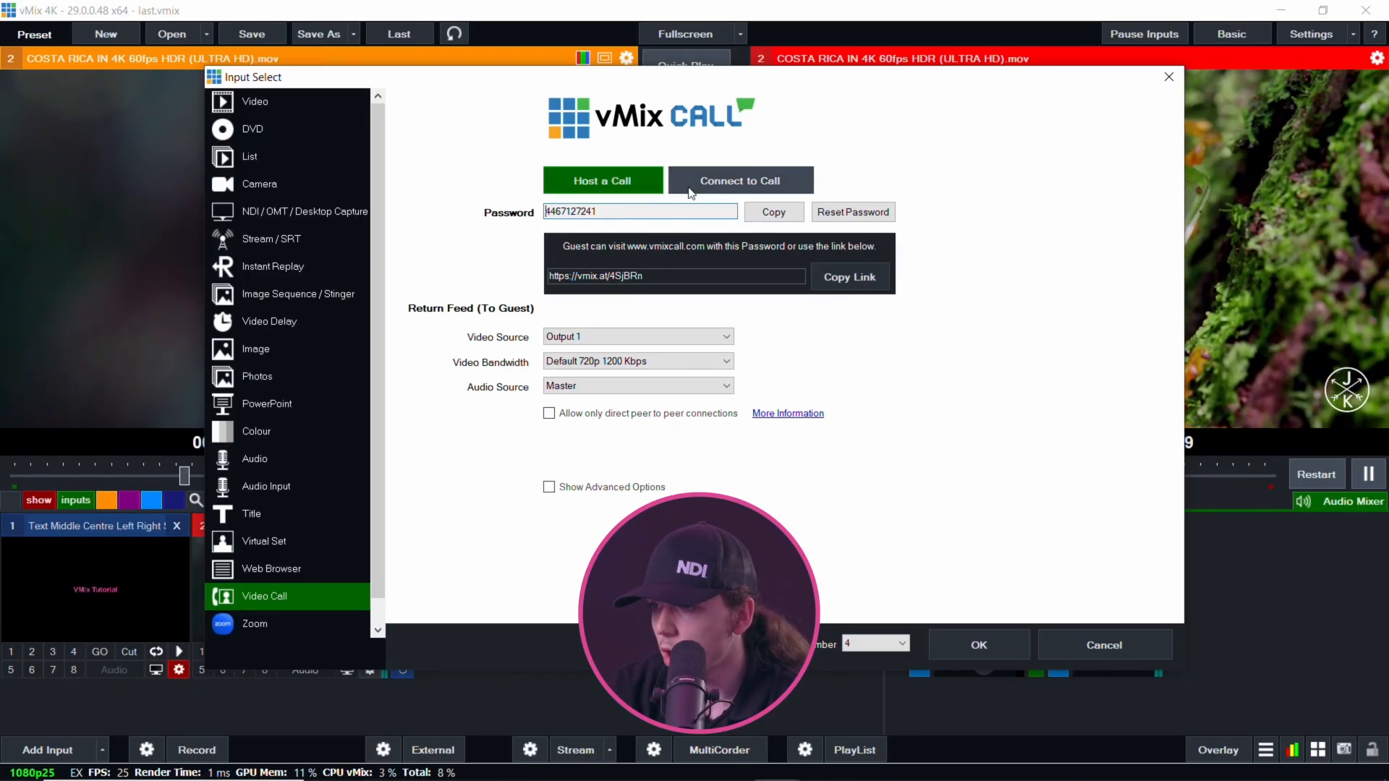
{"action": "left_click", "coordinate": [692, 193]}
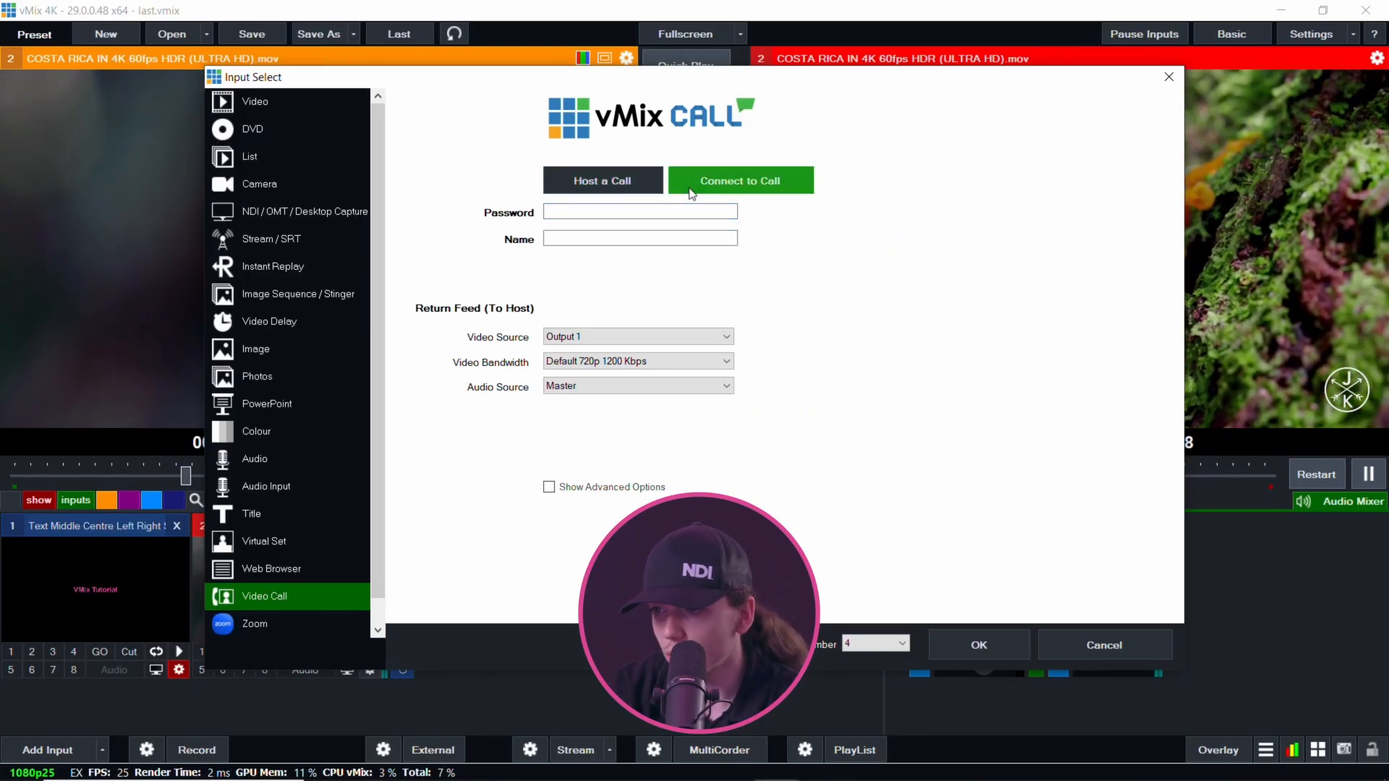
{"action": "left_click", "coordinate": [588, 181]}
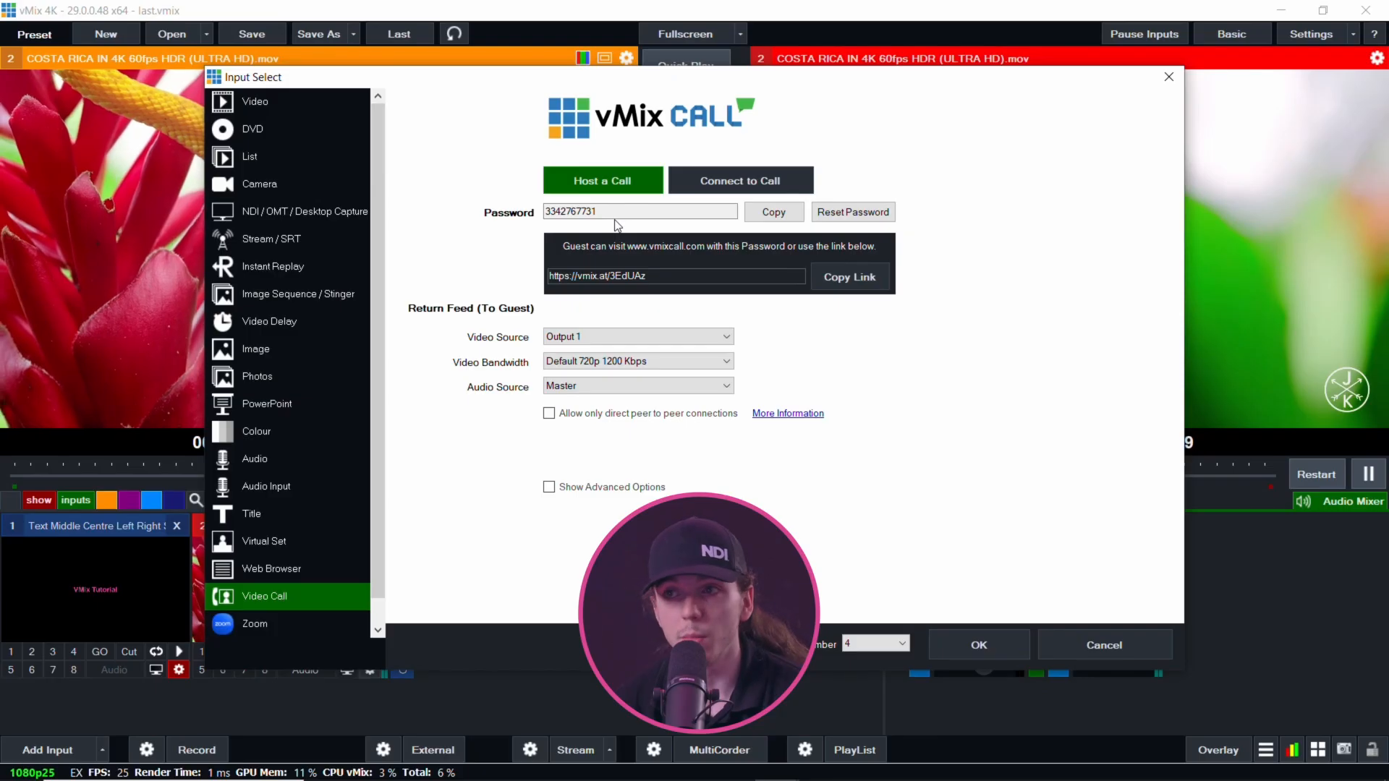
{"action": "left_click", "coordinate": [727, 180]}
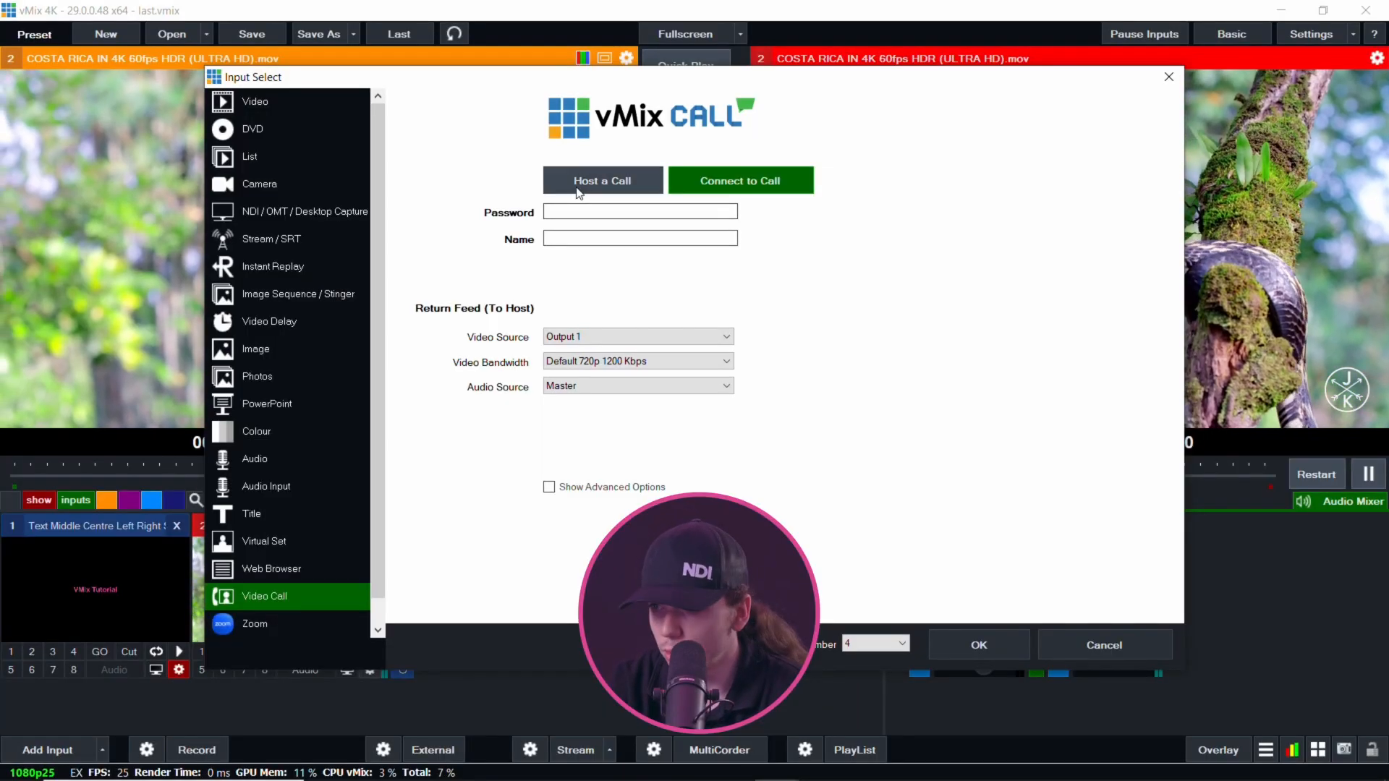
{"action": "left_click", "coordinate": [603, 181]}
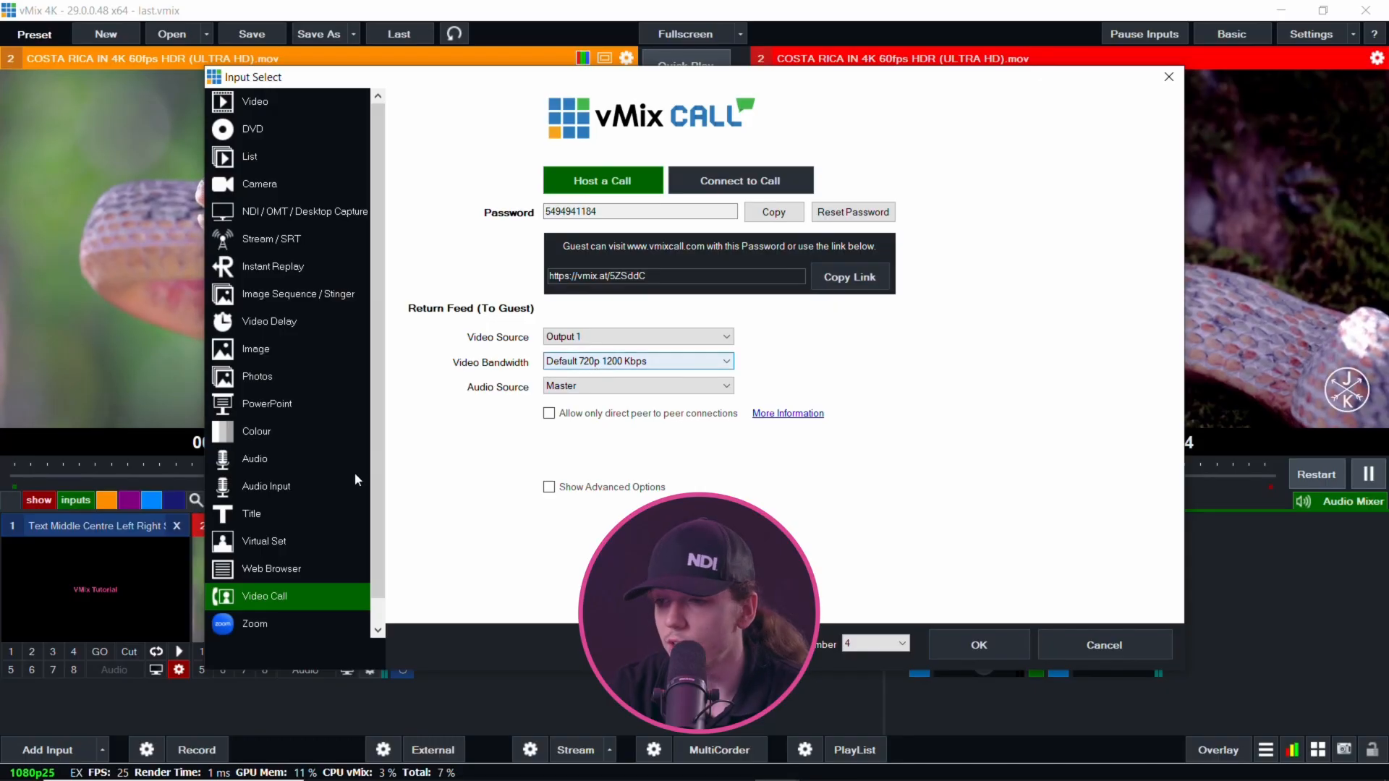
Add a Zoom input and view its connection setup without joining a meeting.
{"action": "left_click", "coordinate": [284, 623]}
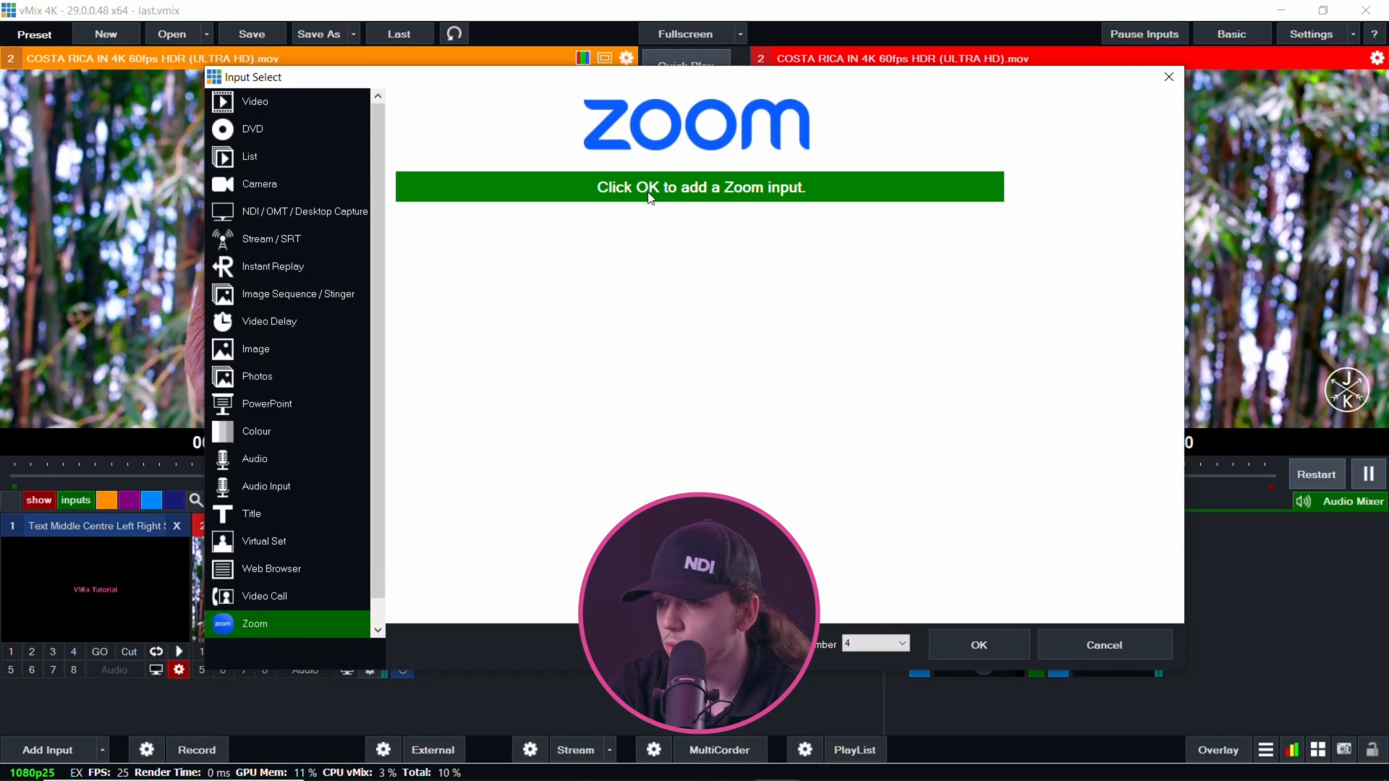
{"action": "left_click", "coordinate": [956, 641]}
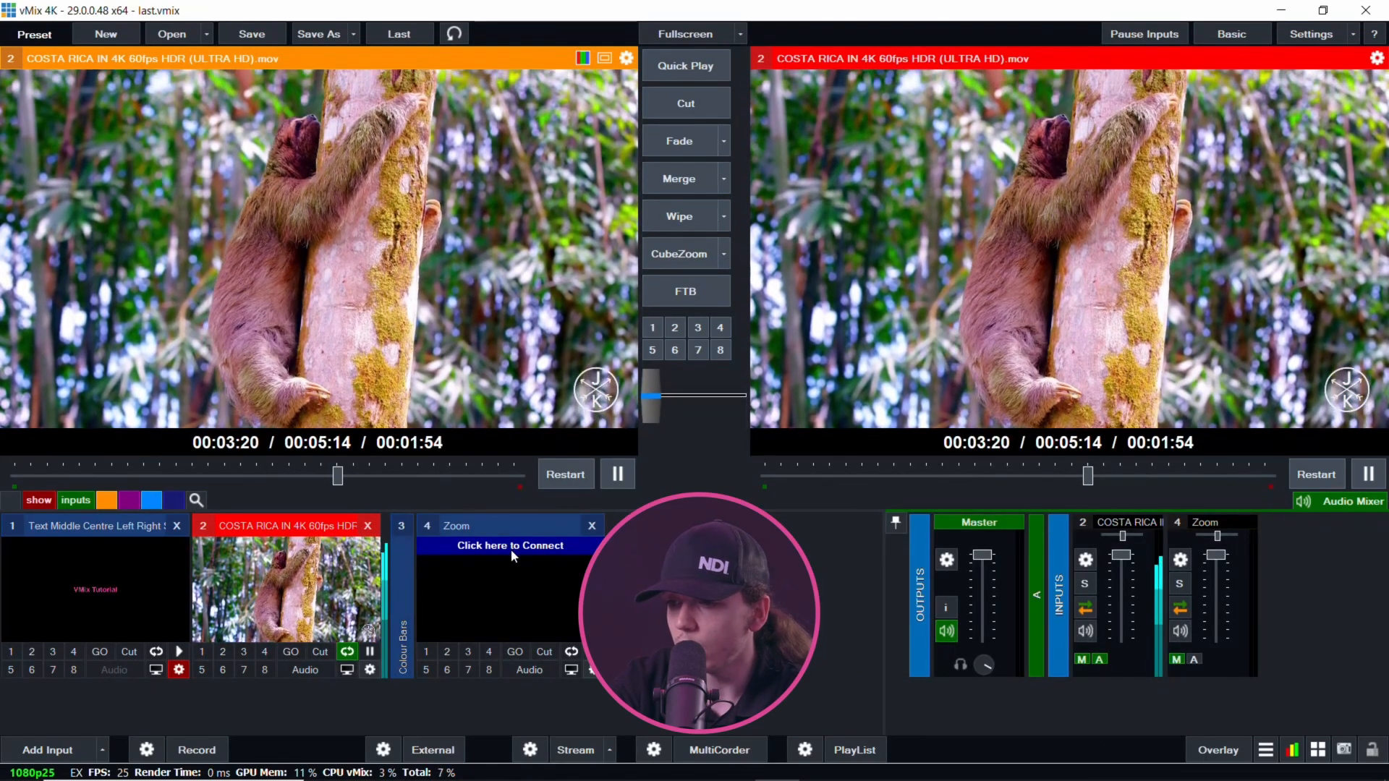
{"action": "left_click", "coordinate": [511, 549]}
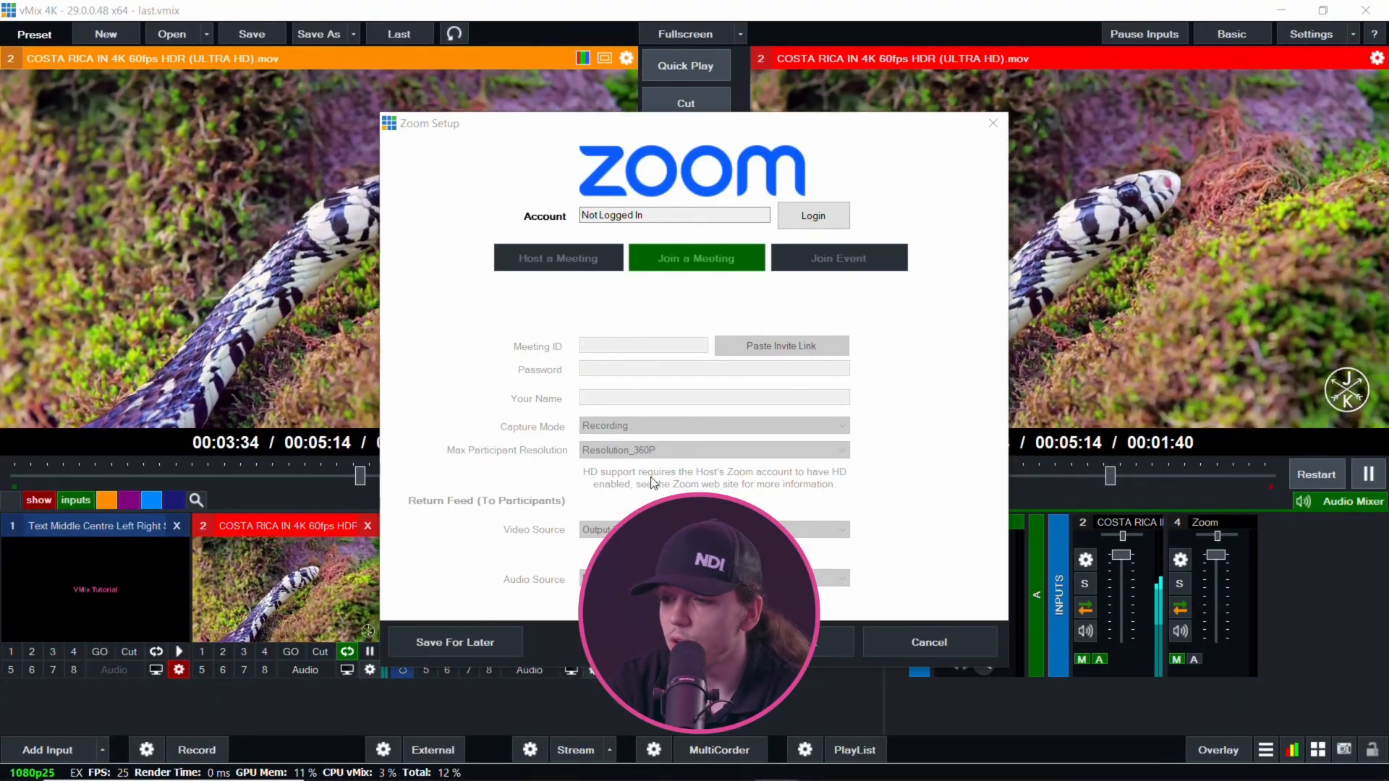
{"action": "left_click", "coordinate": [929, 642]}
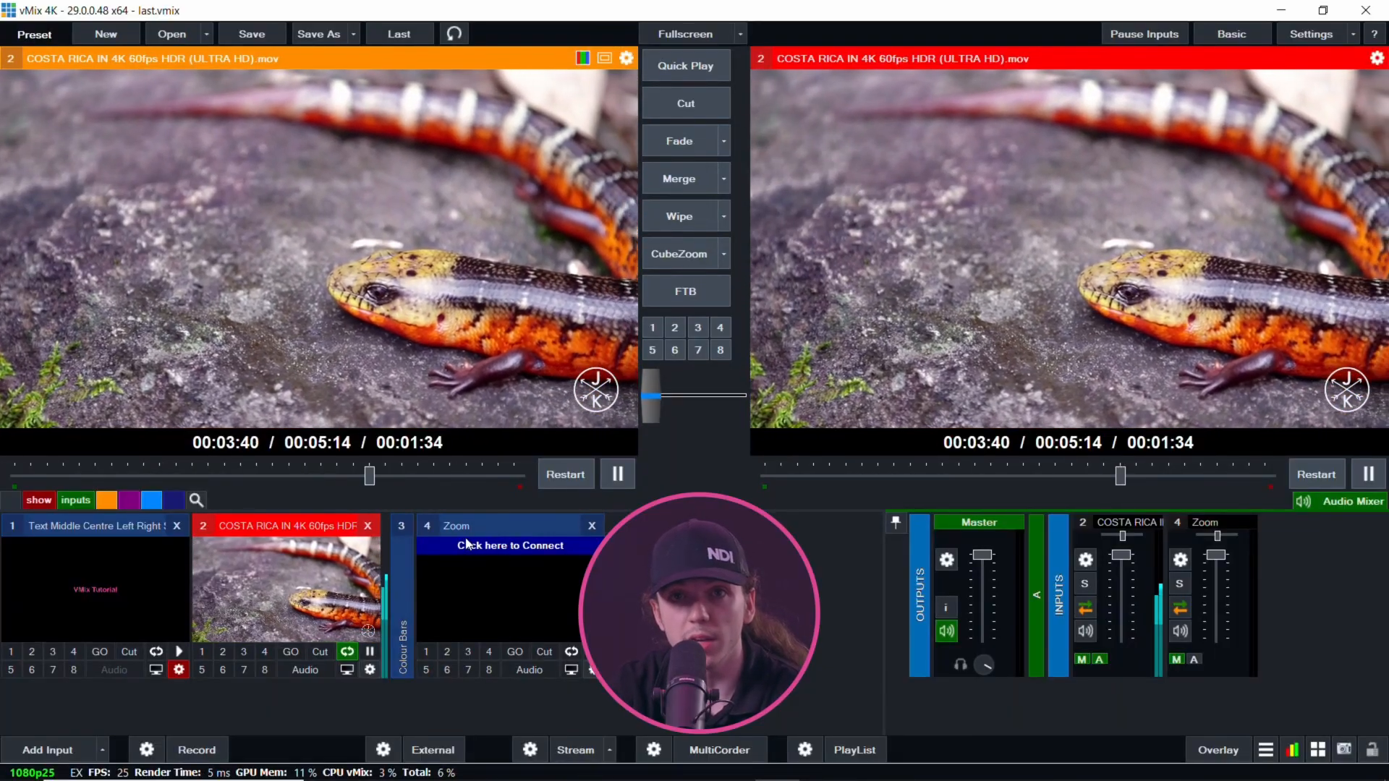
Look over the DVD, List, Camera and Video input types without adding any, and remove the Zoom input.
{"action": "left_click", "coordinate": [43, 750]}
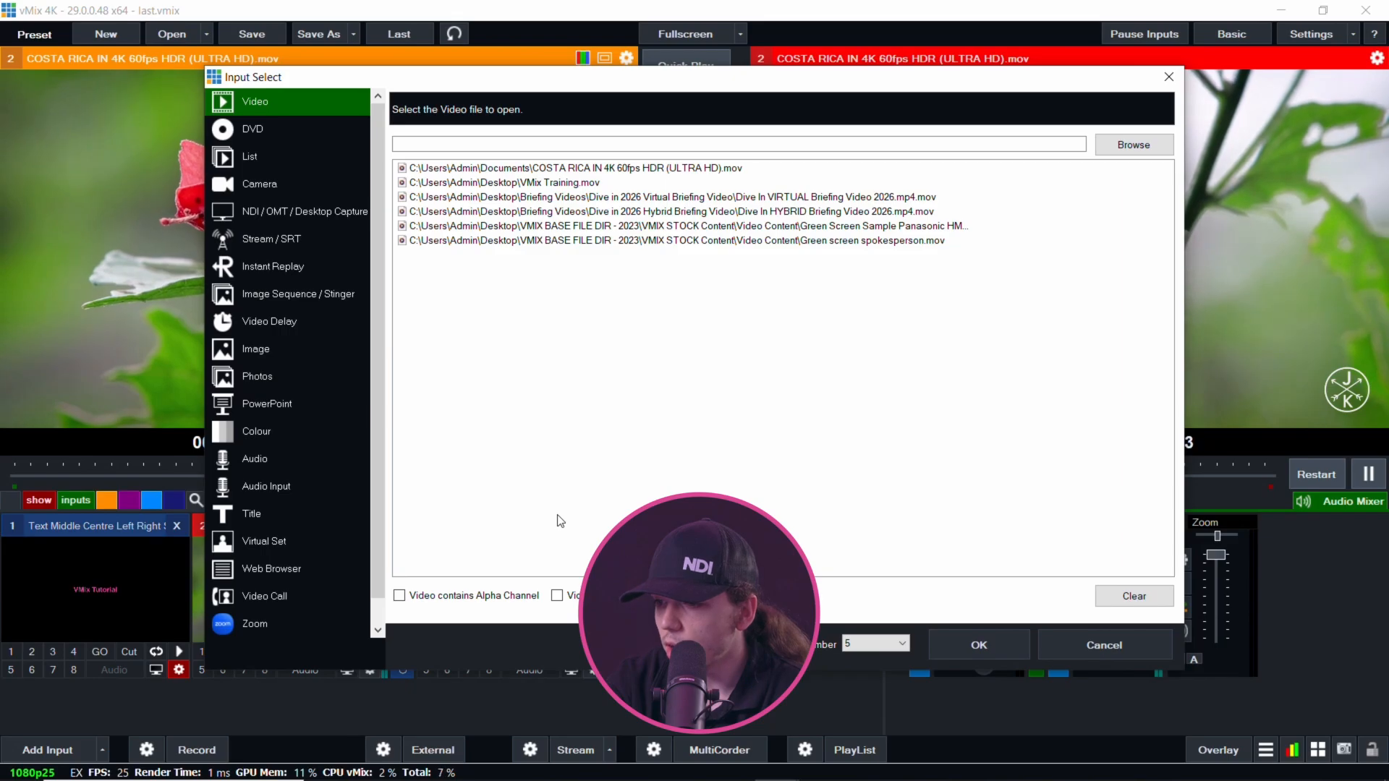
{"action": "left_click", "coordinate": [330, 132]}
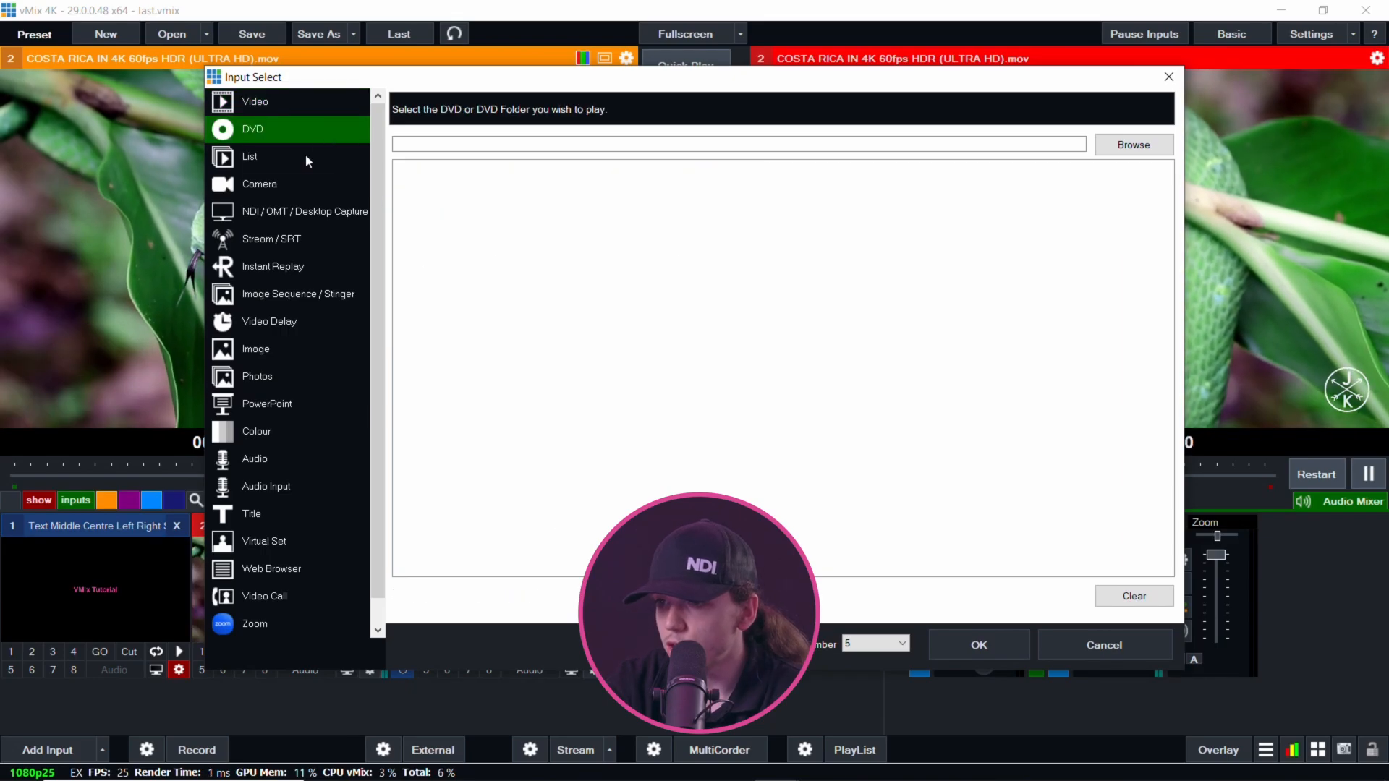
{"action": "left_click", "coordinate": [305, 155]}
{"action": "left_click", "coordinate": [297, 185]}
{"action": "left_click", "coordinate": [272, 107]}
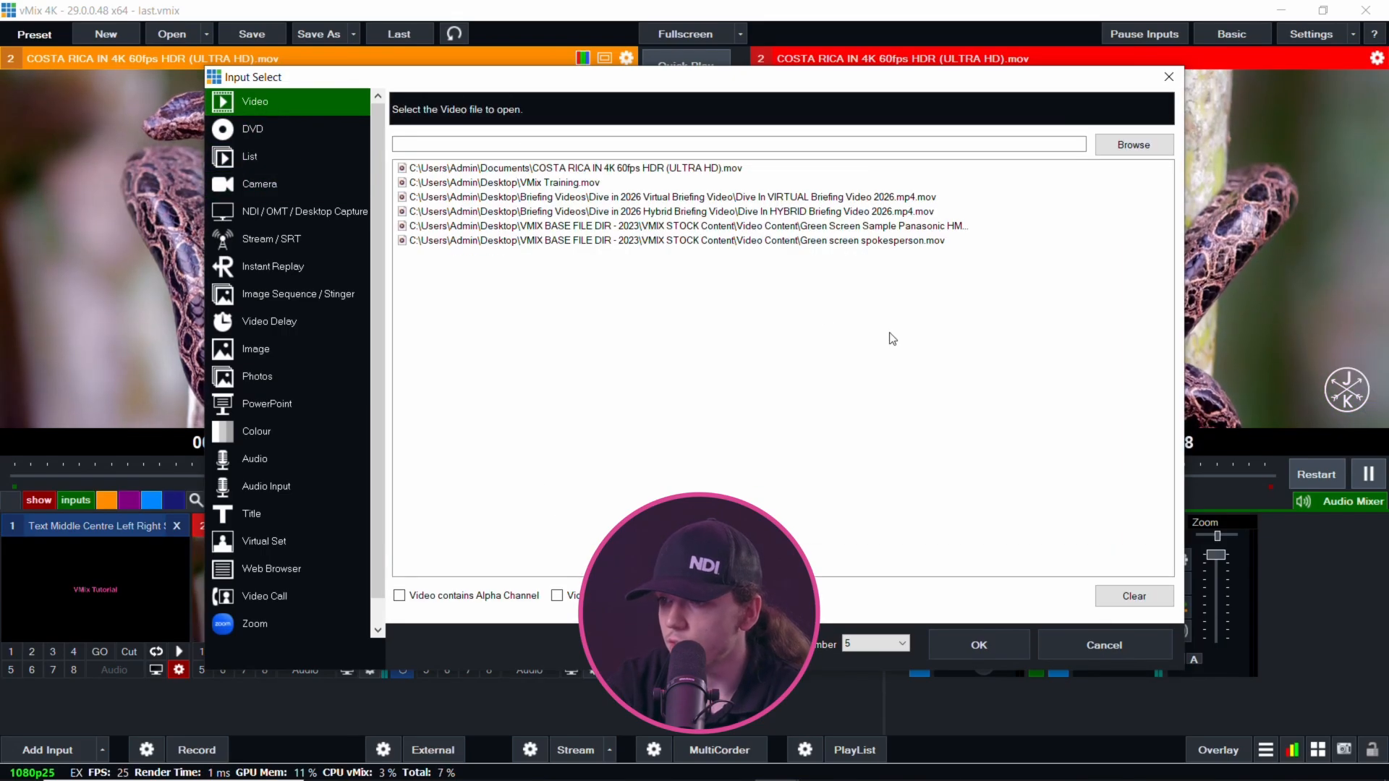
{"action": "left_click", "coordinate": [1115, 643]}
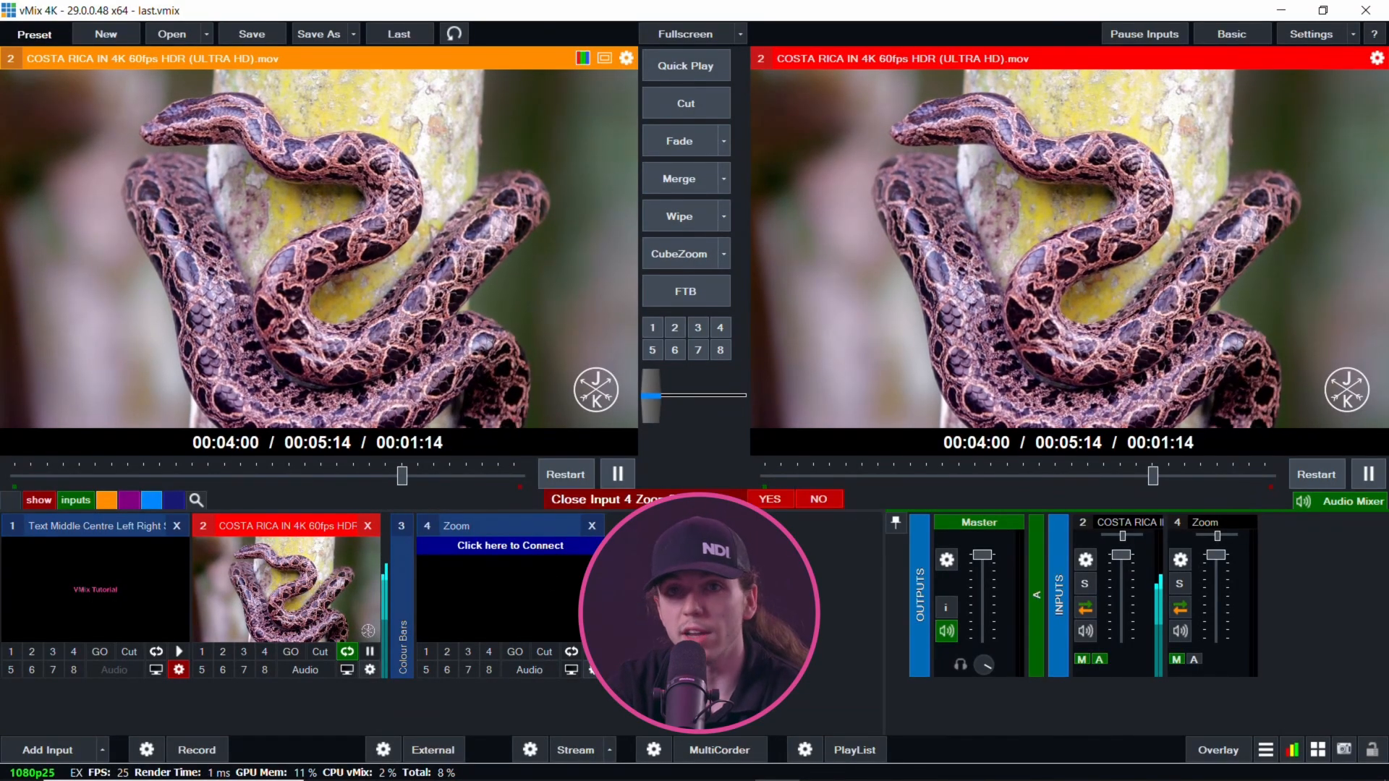
{"action": "left_click", "coordinate": [762, 499]}
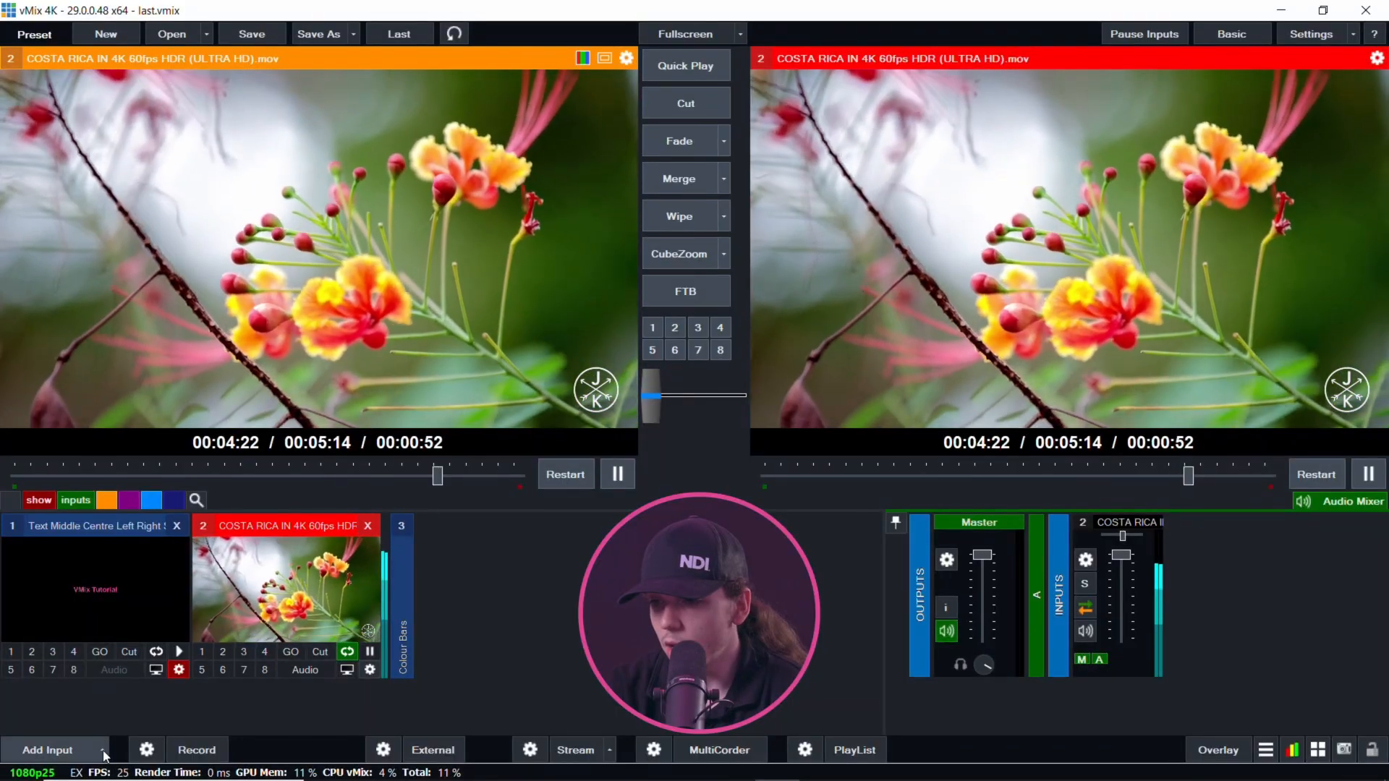
Review the quick list of input types and add a Mix input.
{"action": "left_click", "coordinate": [103, 752]}
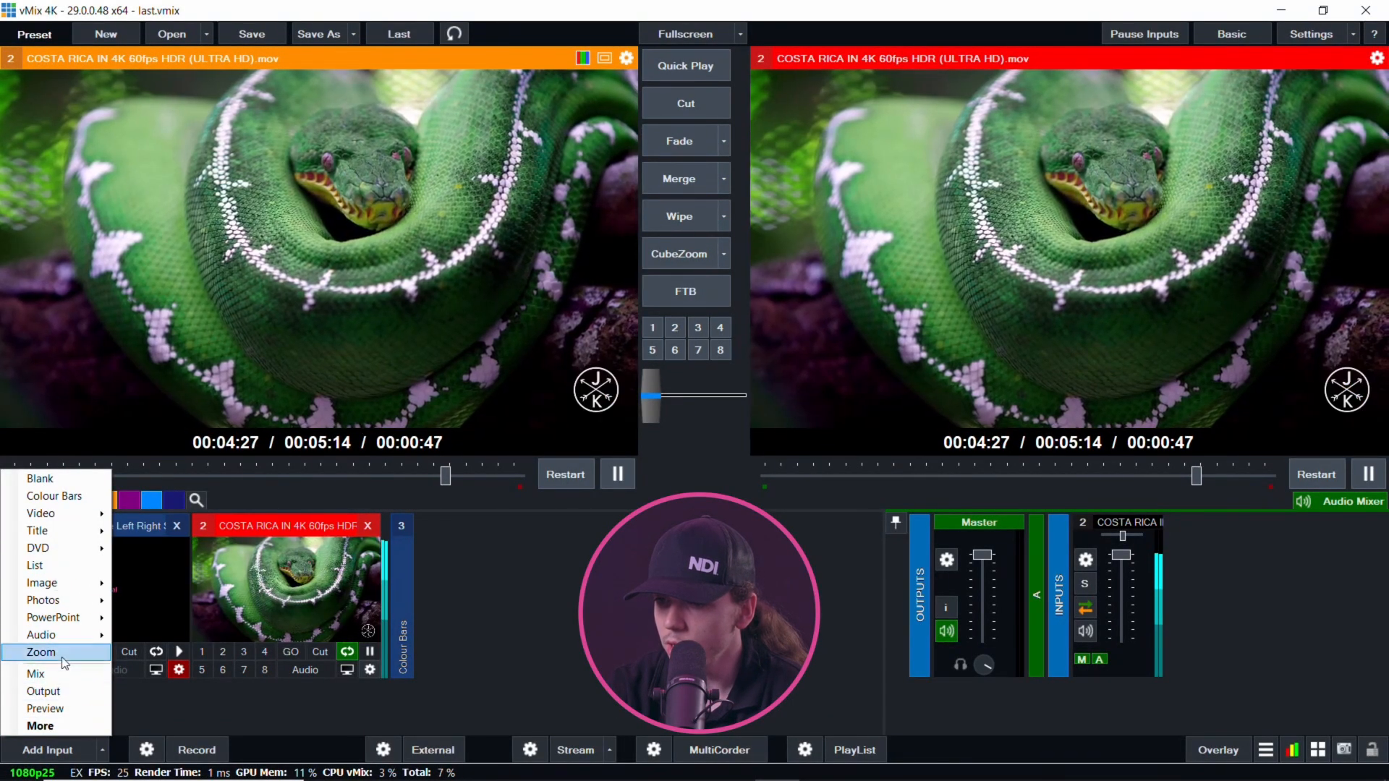
{"action": "mouse_move", "coordinate": [53, 621]}
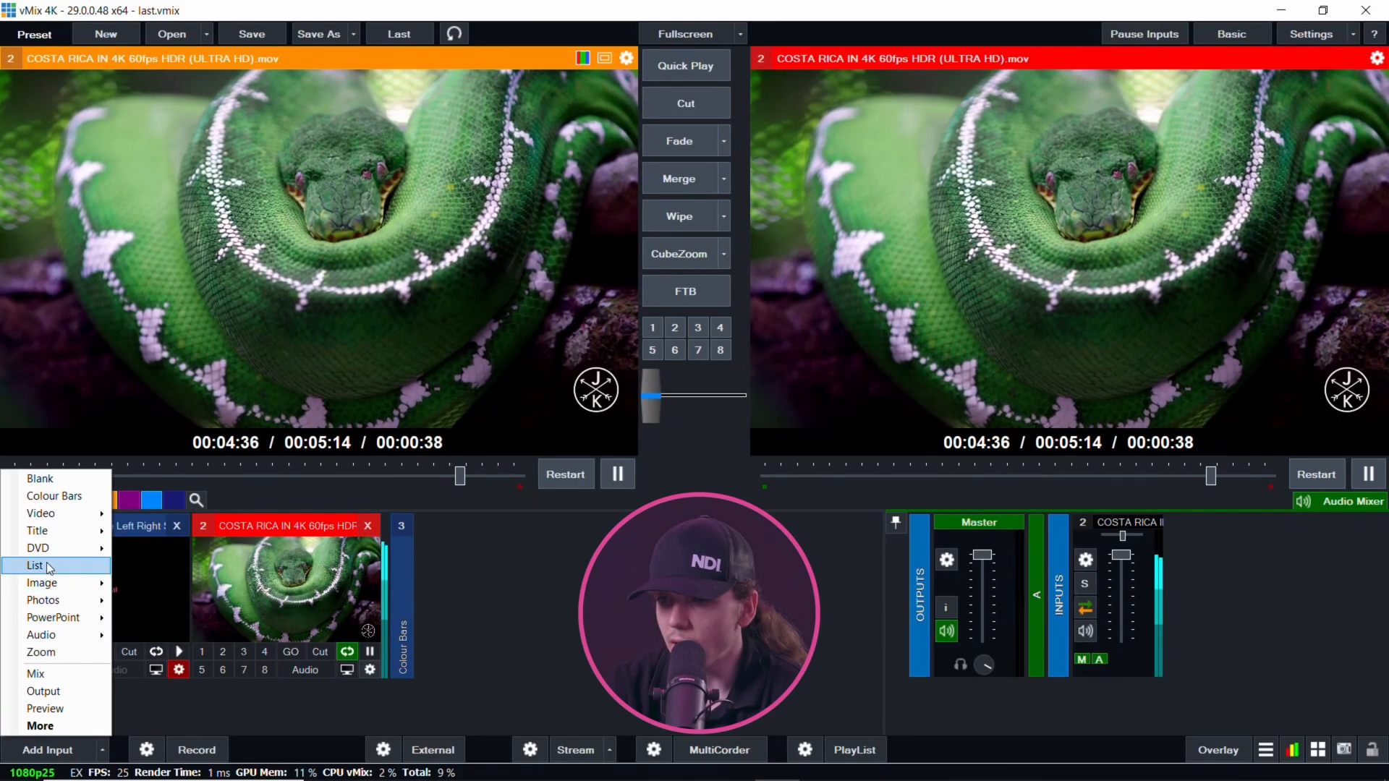
{"action": "mouse_move", "coordinate": [46, 557]}
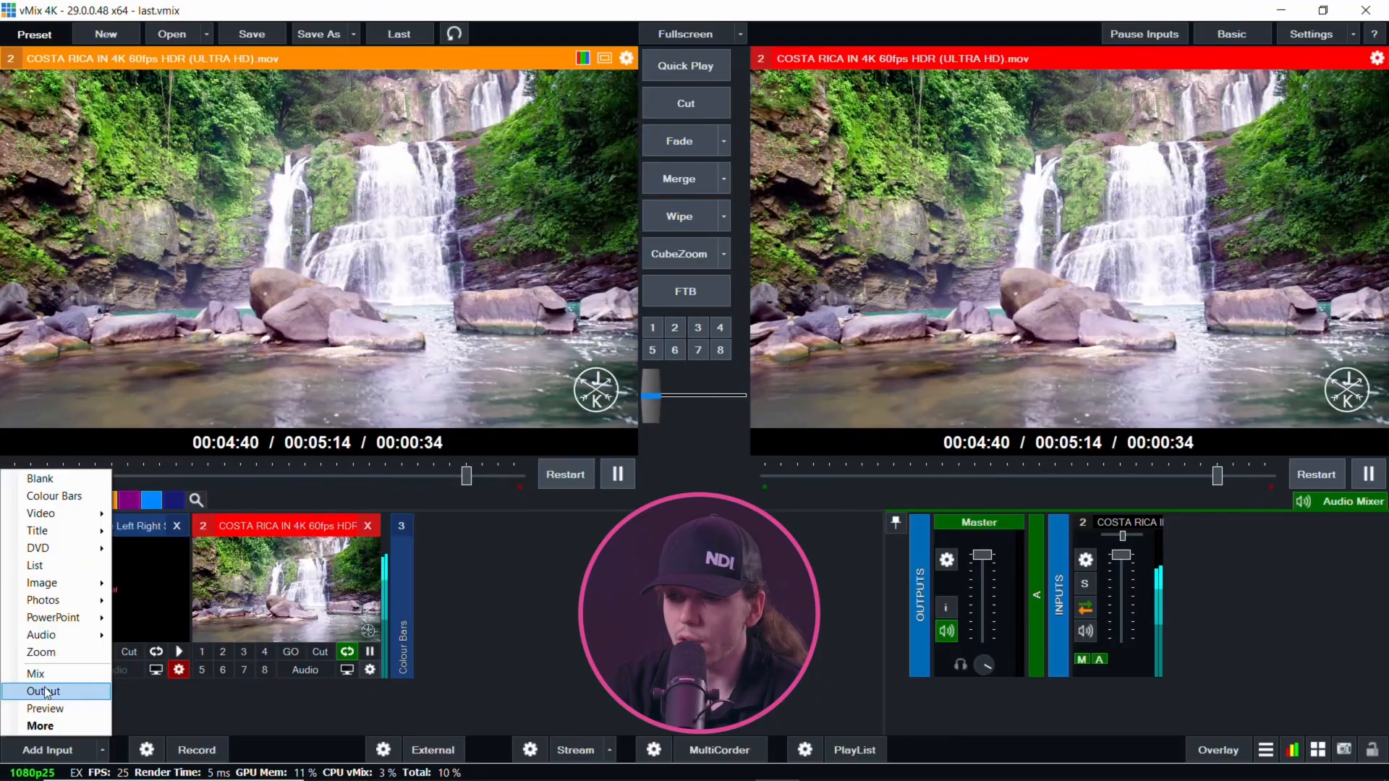
{"action": "left_click", "coordinate": [36, 673]}
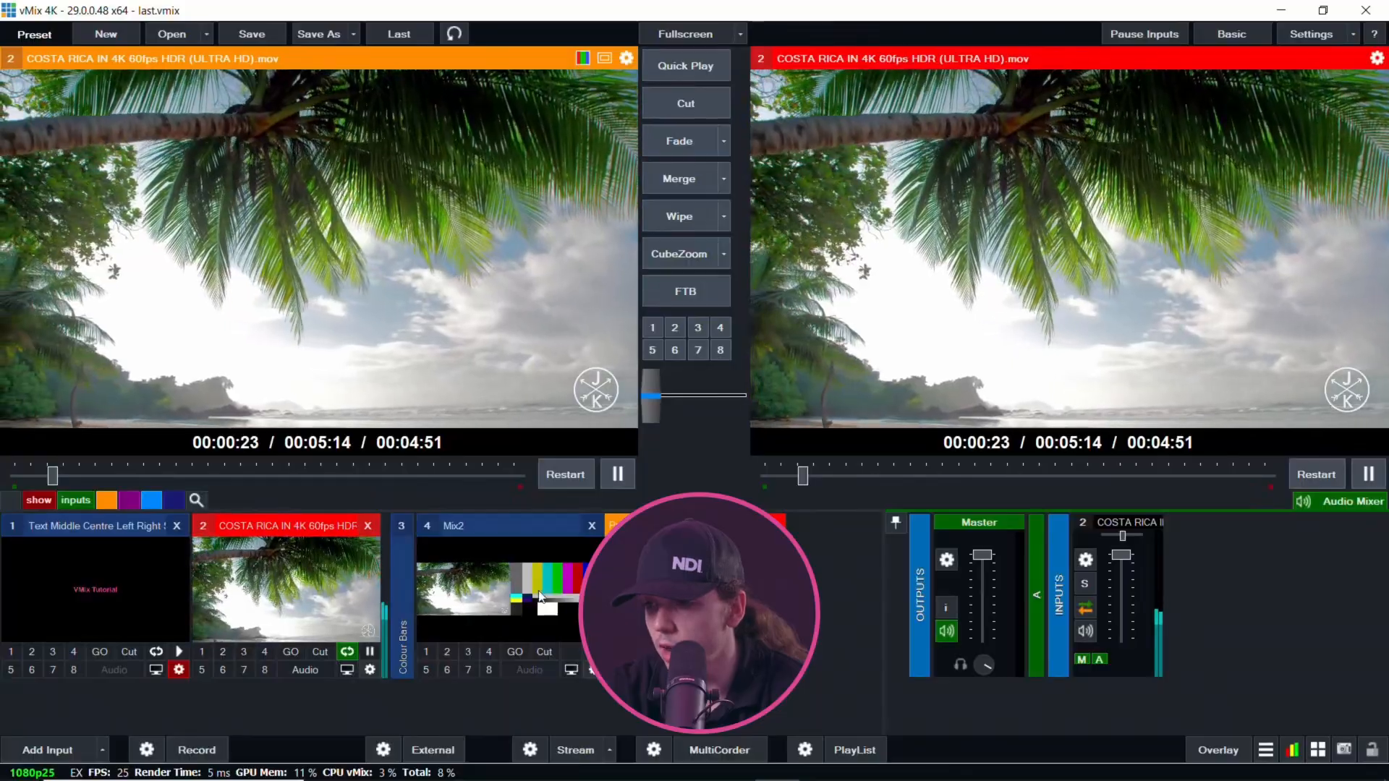
Add an Output input and a Preview input after the Mix input.
{"action": "left_click", "coordinate": [102, 750]}
{"action": "left_click", "coordinate": [65, 691]}
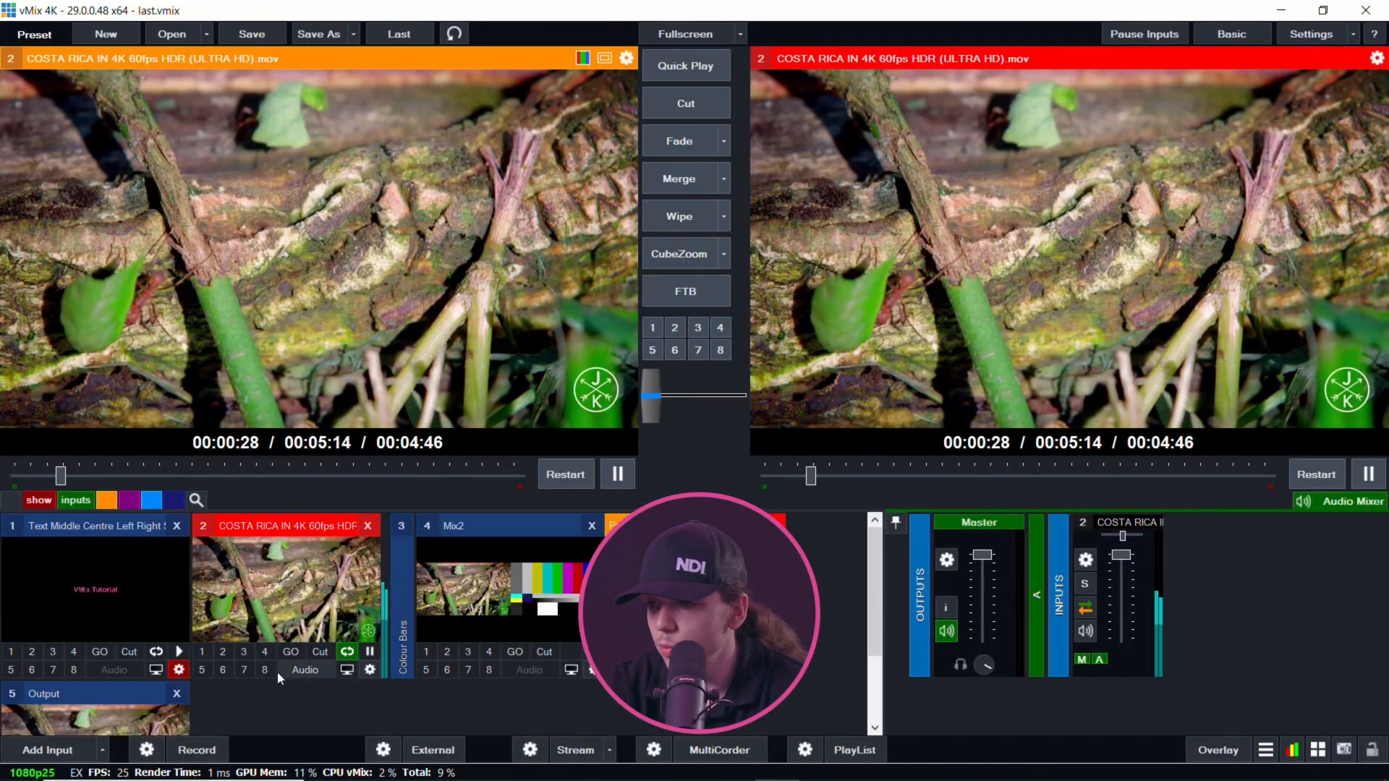
{"action": "scroll", "coordinate": [92, 660], "scroll_direction": "down", "scroll_amount": 2}
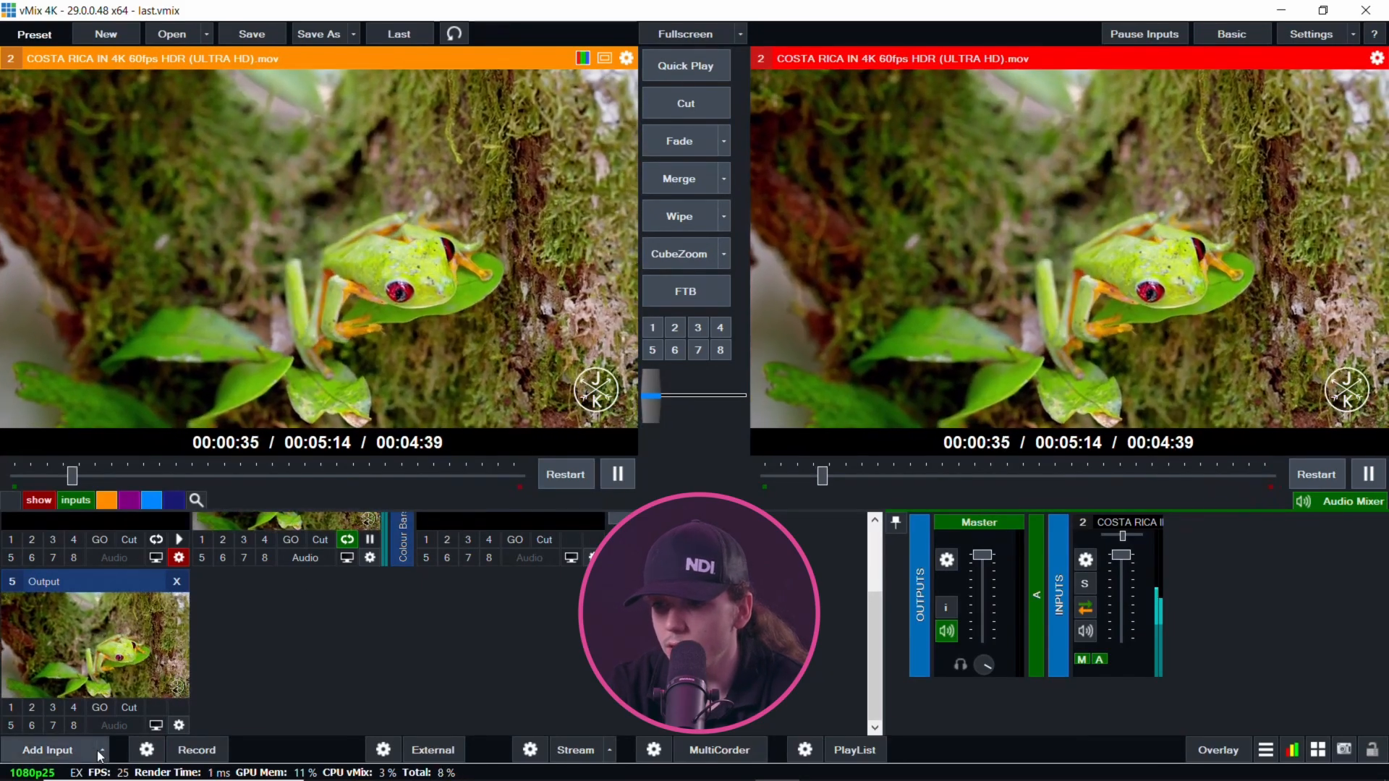
{"action": "left_click", "coordinate": [92, 749]}
{"action": "left_click", "coordinate": [60, 710]}
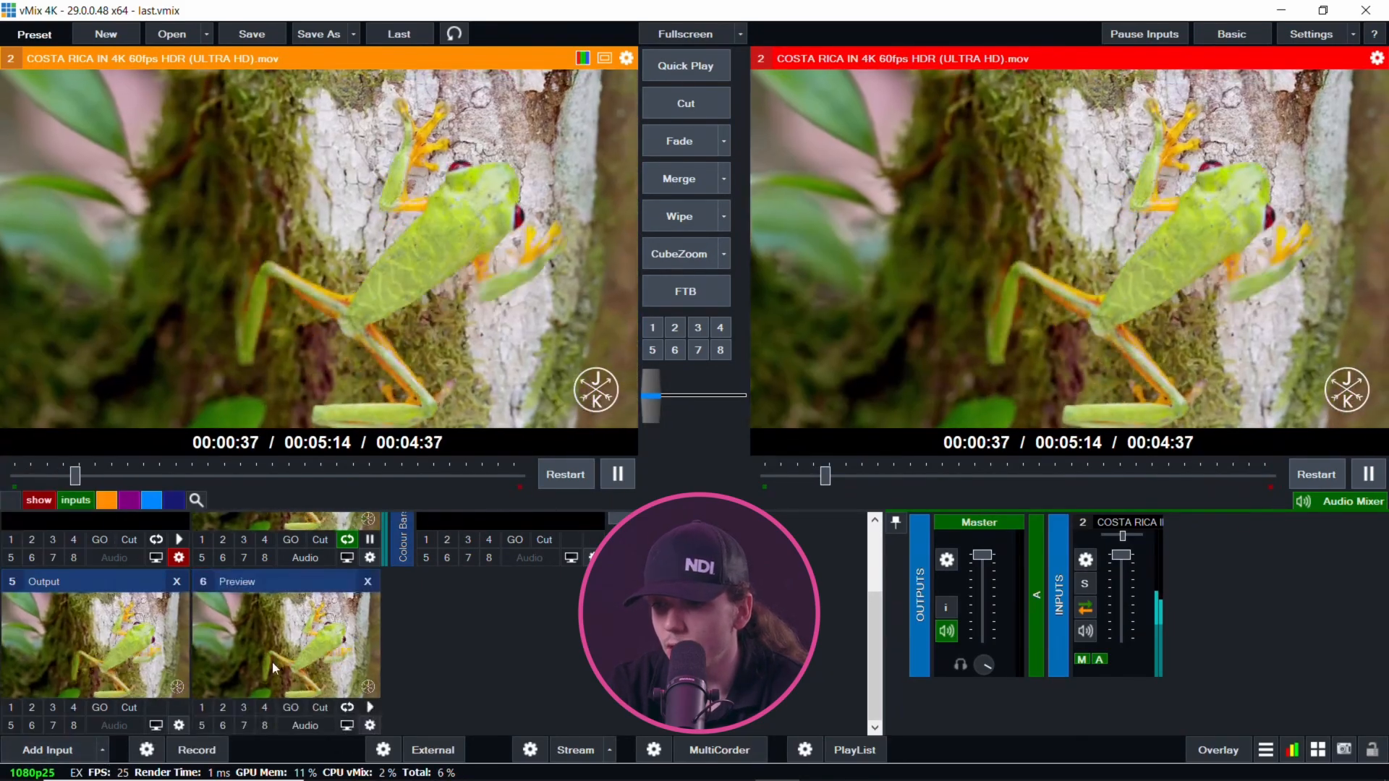
Send the VMix Tutorial title to the preview and check how the Preview input follows it.
{"action": "scroll", "coordinate": [285, 649], "scroll_direction": "up", "scroll_amount": 2}
{"action": "left_click", "coordinate": [159, 571]}
{"action": "scroll", "coordinate": [158, 568], "scroll_direction": "down", "scroll_amount": 2}
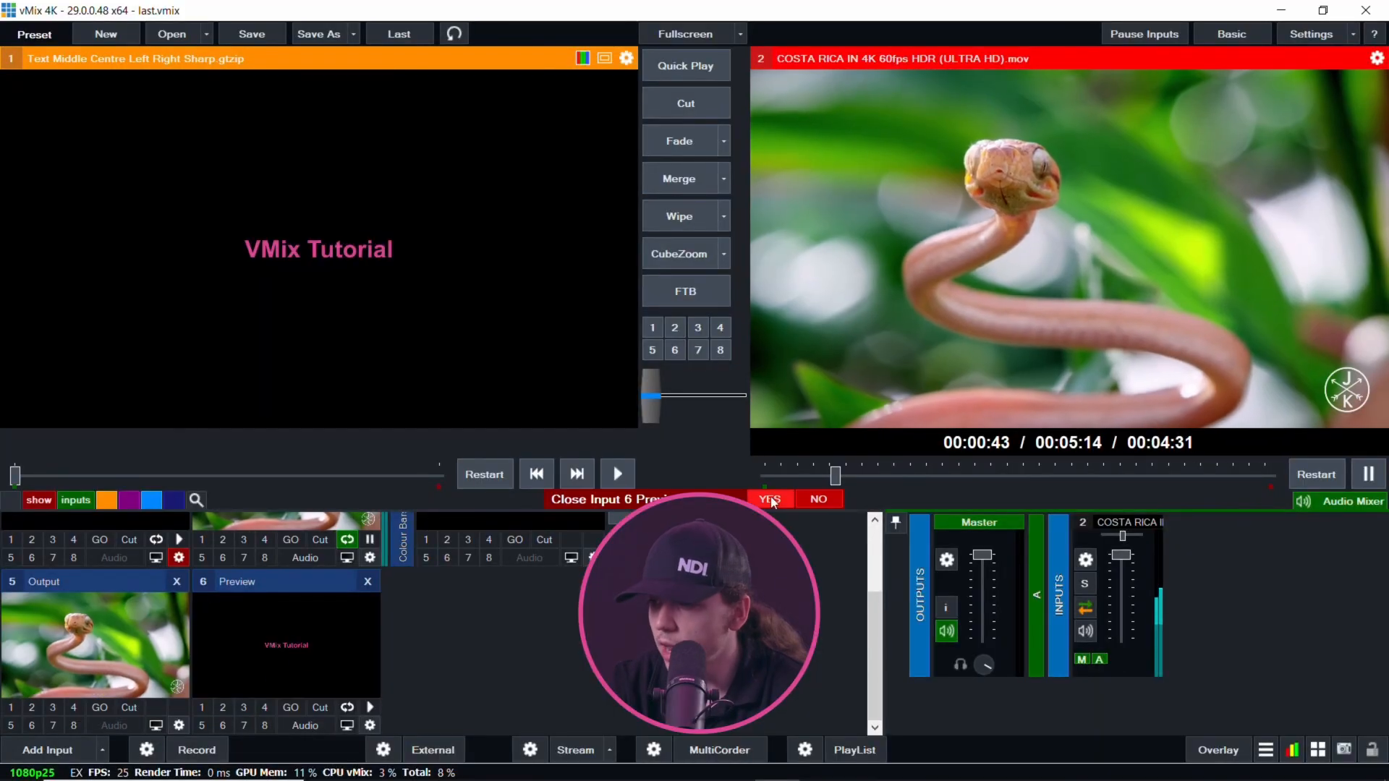
Remove the Preview and Output inputs.
{"action": "left_click", "coordinate": [367, 581]}
{"action": "left_click", "coordinate": [176, 583]}
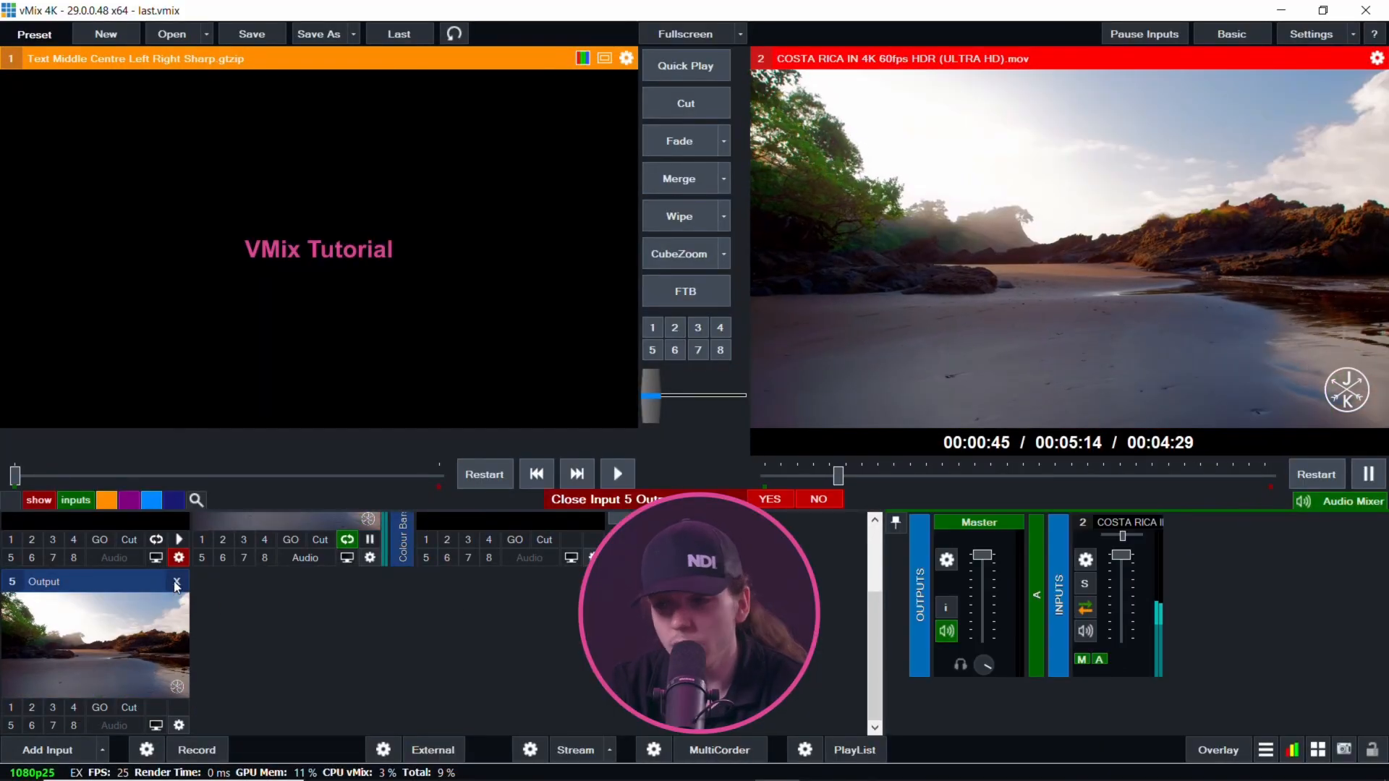
{"action": "left_click", "coordinate": [768, 499]}
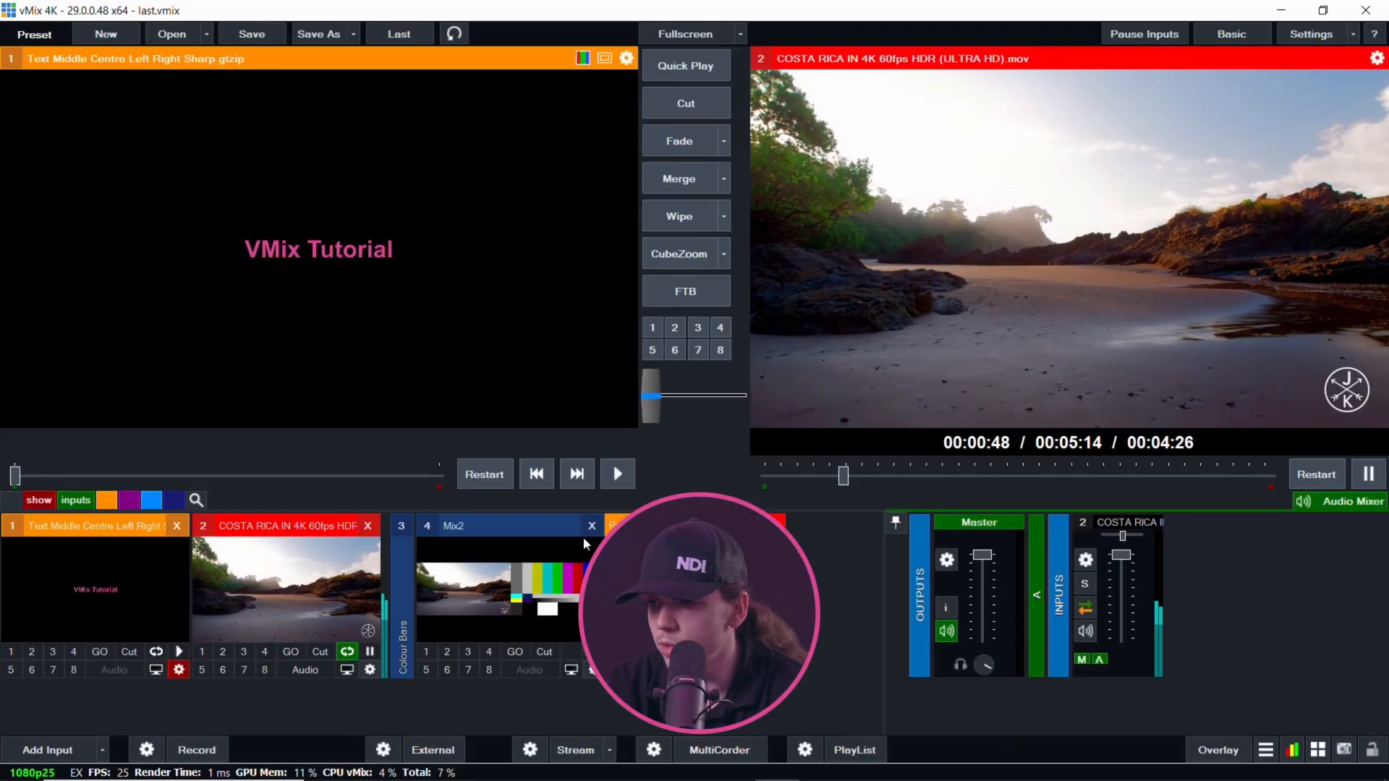